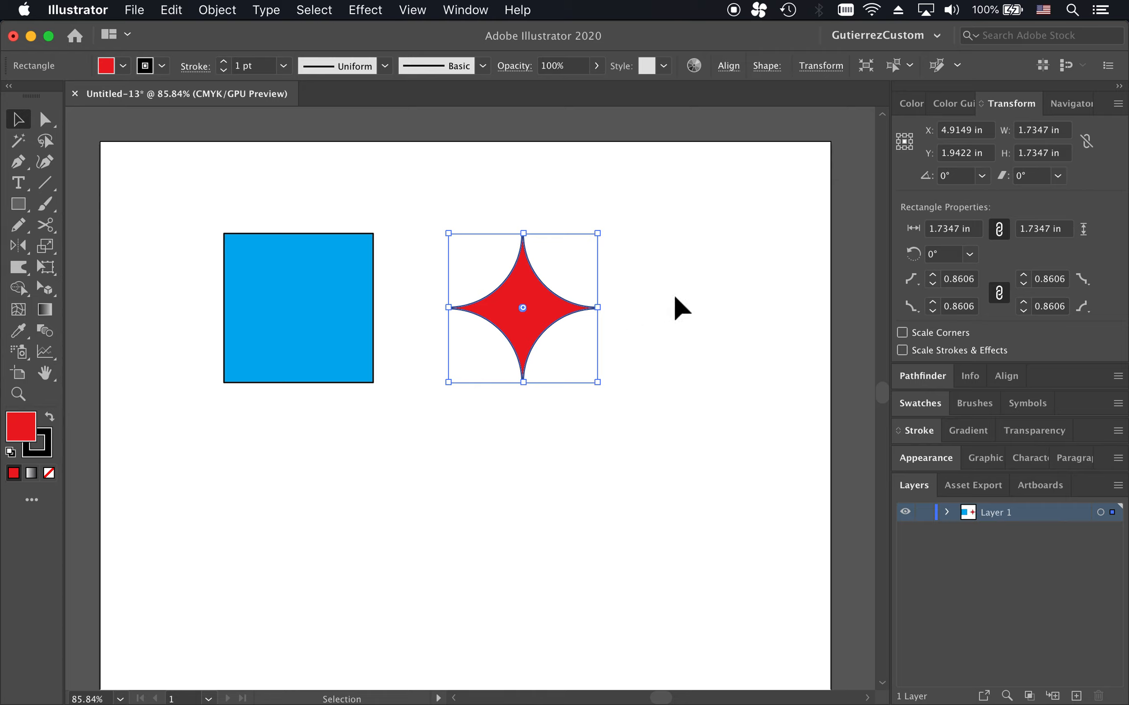
# Step: Move the red star onto the blue square's lower-right corner, centred at about X 3.04 in, Y 2.33 in
pyautogui.click(675, 297)
pyautogui.click(528, 307)
pyautogui.click(511, 297)
pyautogui.moveTo(512, 298); pyautogui.dragTo(350, 331)
pyautogui.click(478, 300)
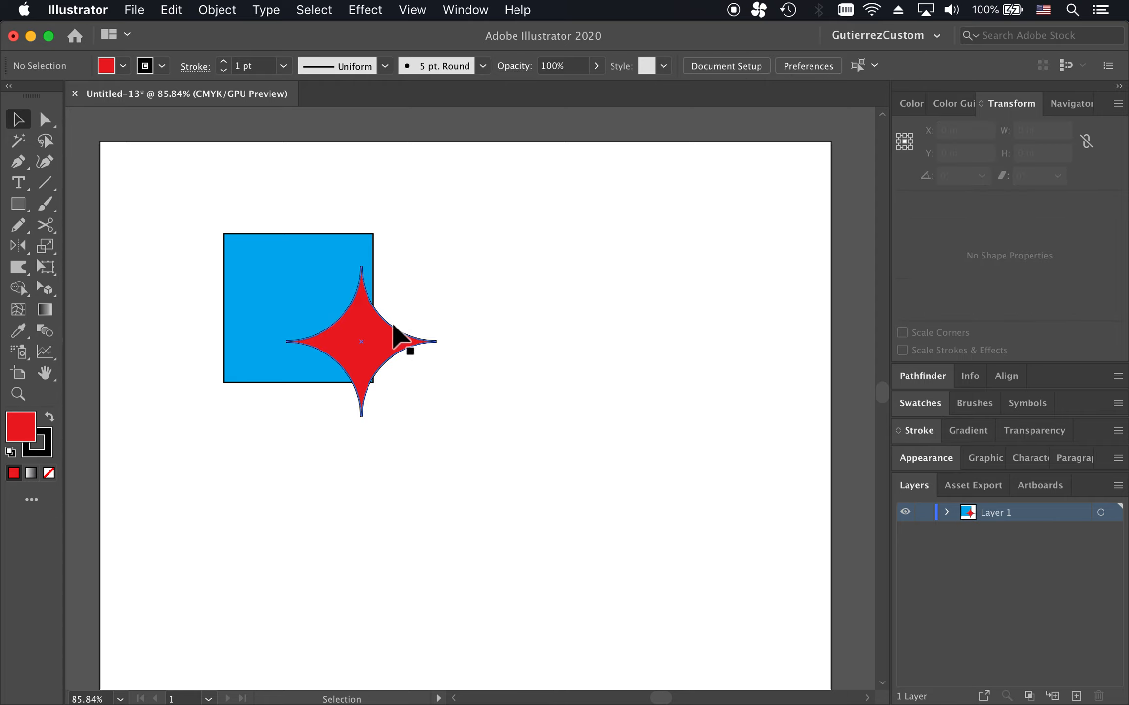
# Step: Set the opacity of the whole red star to 50%
pyautogui.click(373, 356)
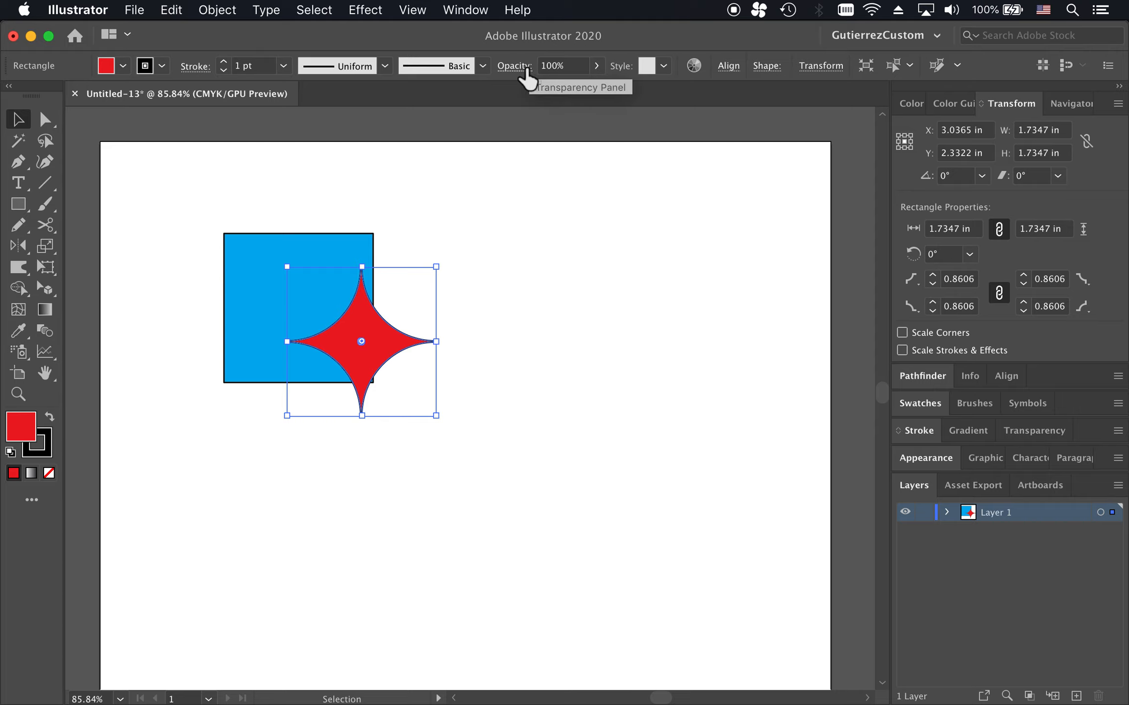
pyautogui.click(579, 68)
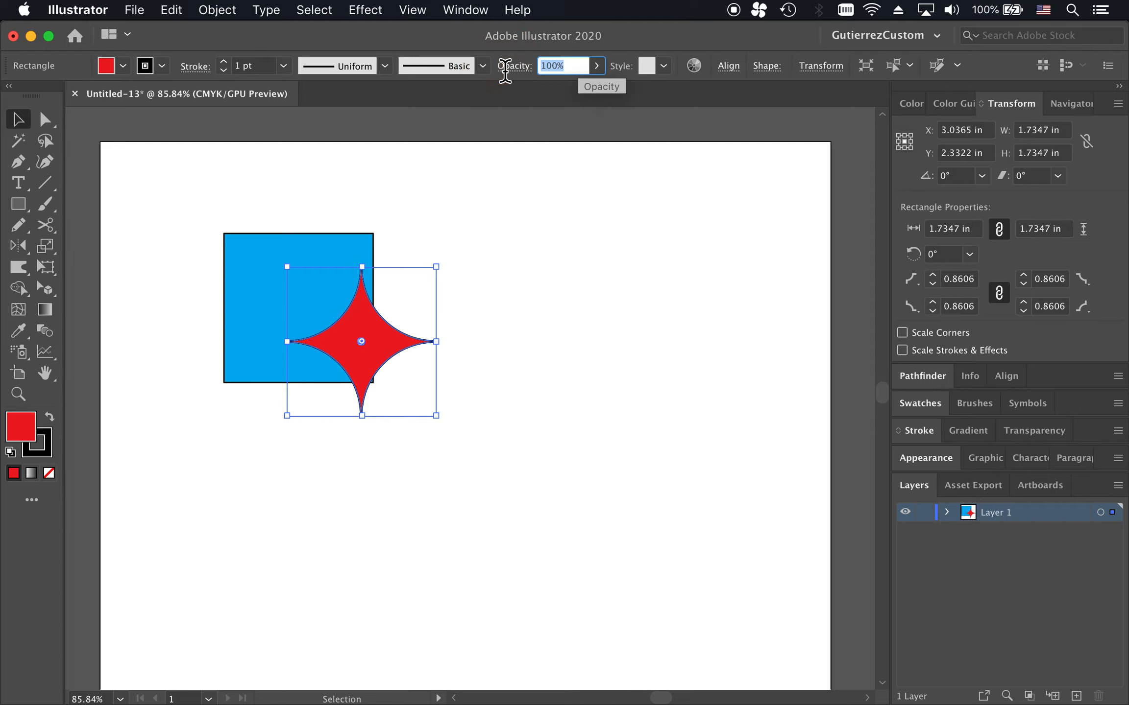
pyautogui.write('50')
pyautogui.press('Return')
pyautogui.click(461, 333)
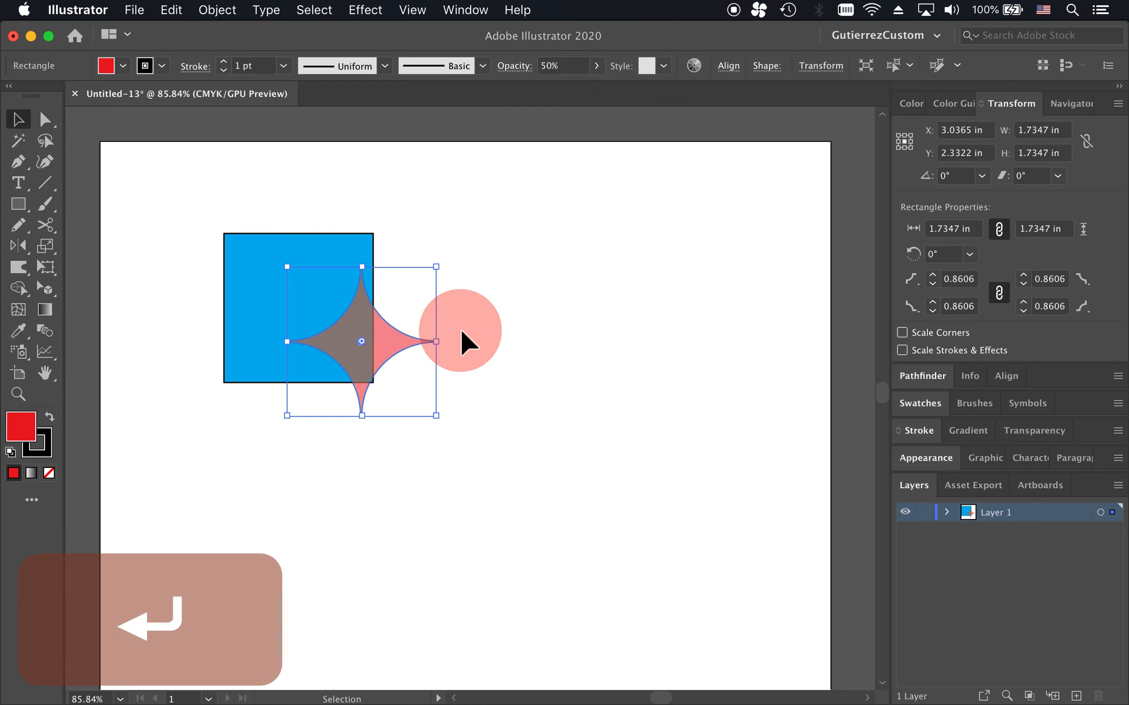
pyautogui.click(403, 349)
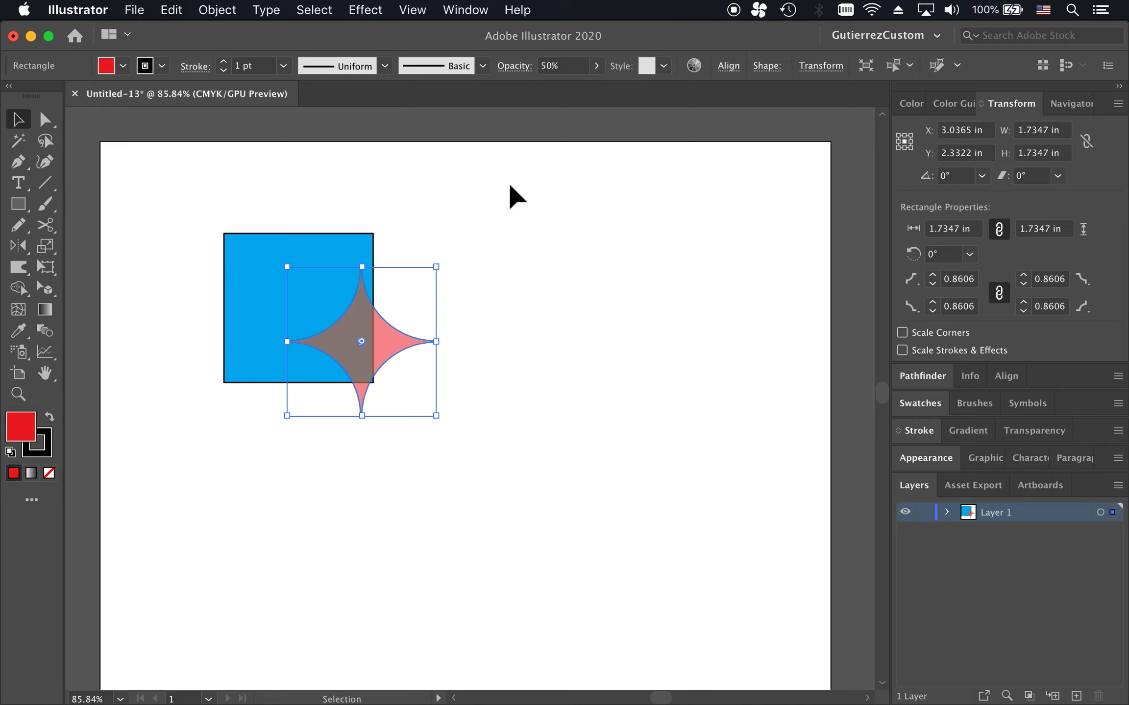
# Step: Move the semi-transparent star up and to the right so it overlaps only the blue square's right edge
pyautogui.scroll(5, 403, 322)
pyautogui.scroll(5, 402, 320)
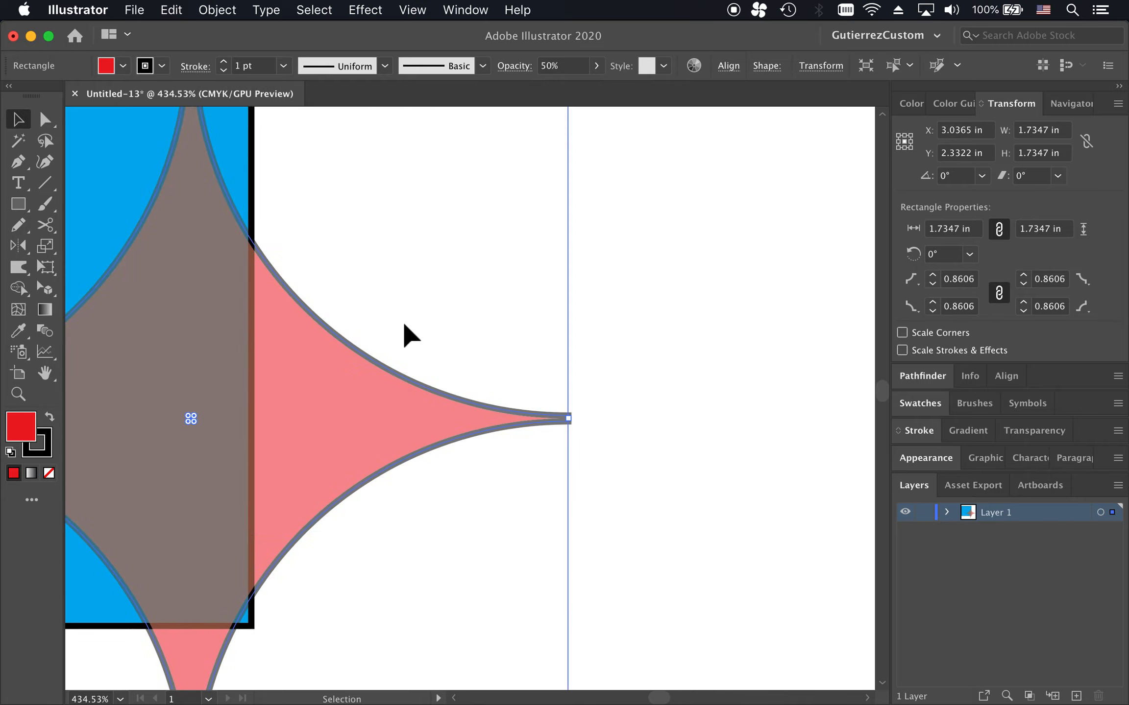
pyautogui.scroll(-7, 363, 355)
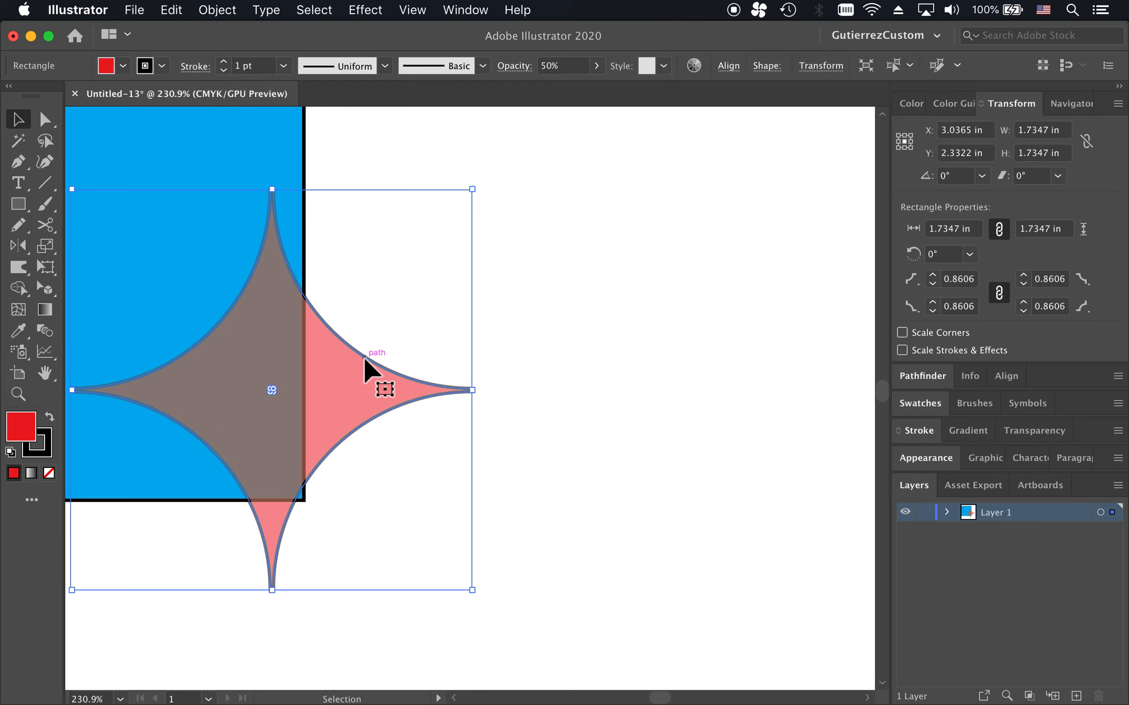
pyautogui.click(505, 311)
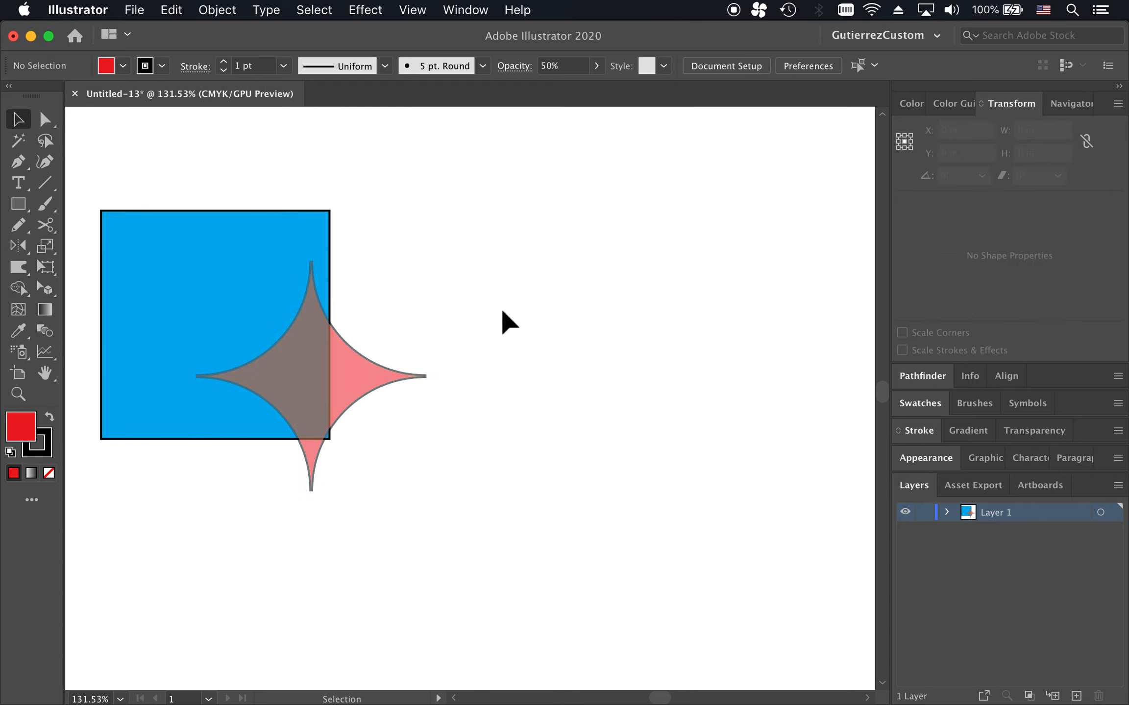
pyautogui.moveTo(360, 374); pyautogui.dragTo(404, 338)
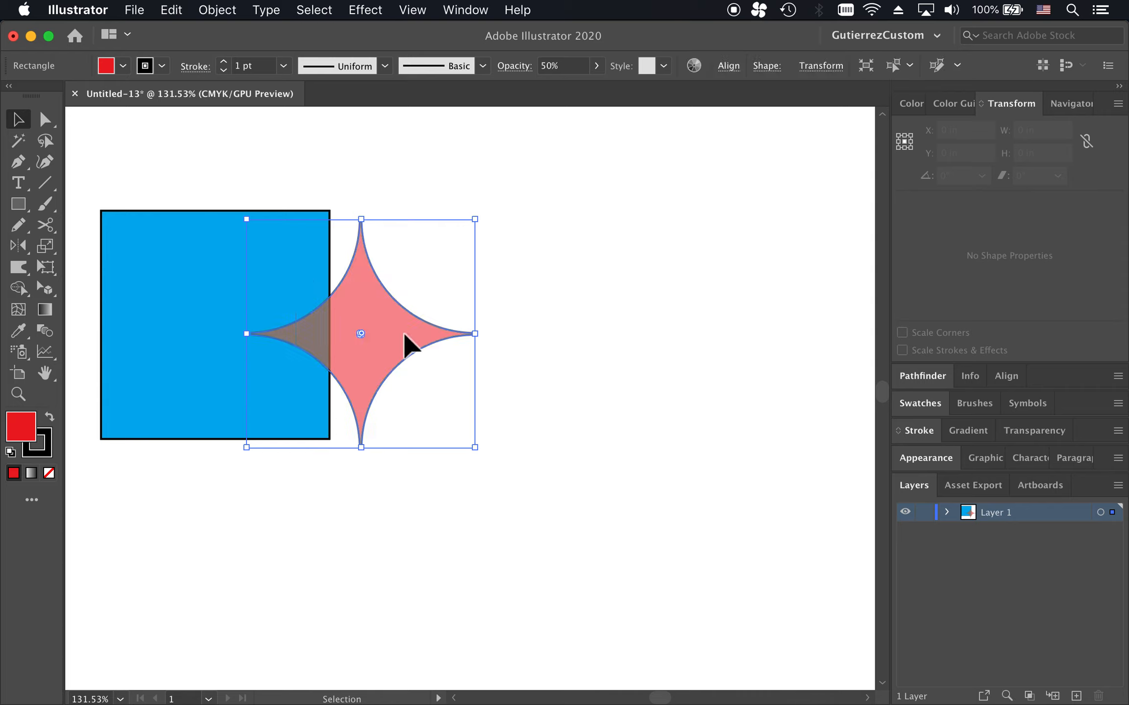
pyautogui.click(544, 280)
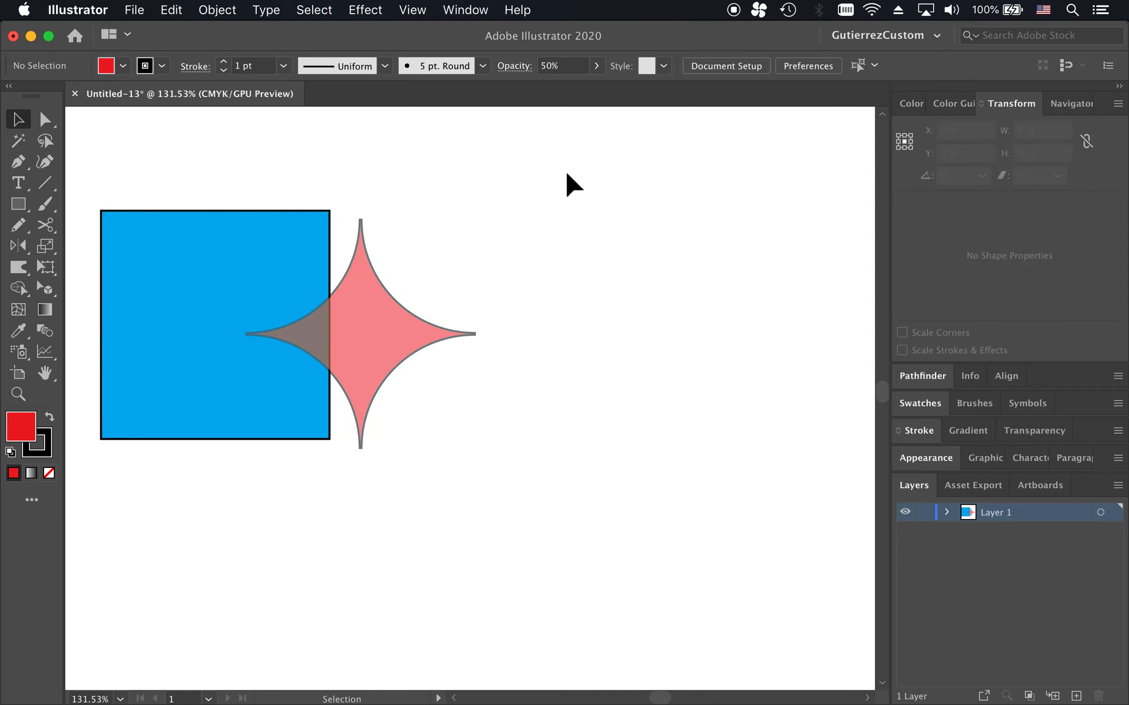
# Step: Undo the star's last move and its overall opacity change
pyautogui.press('super+z')
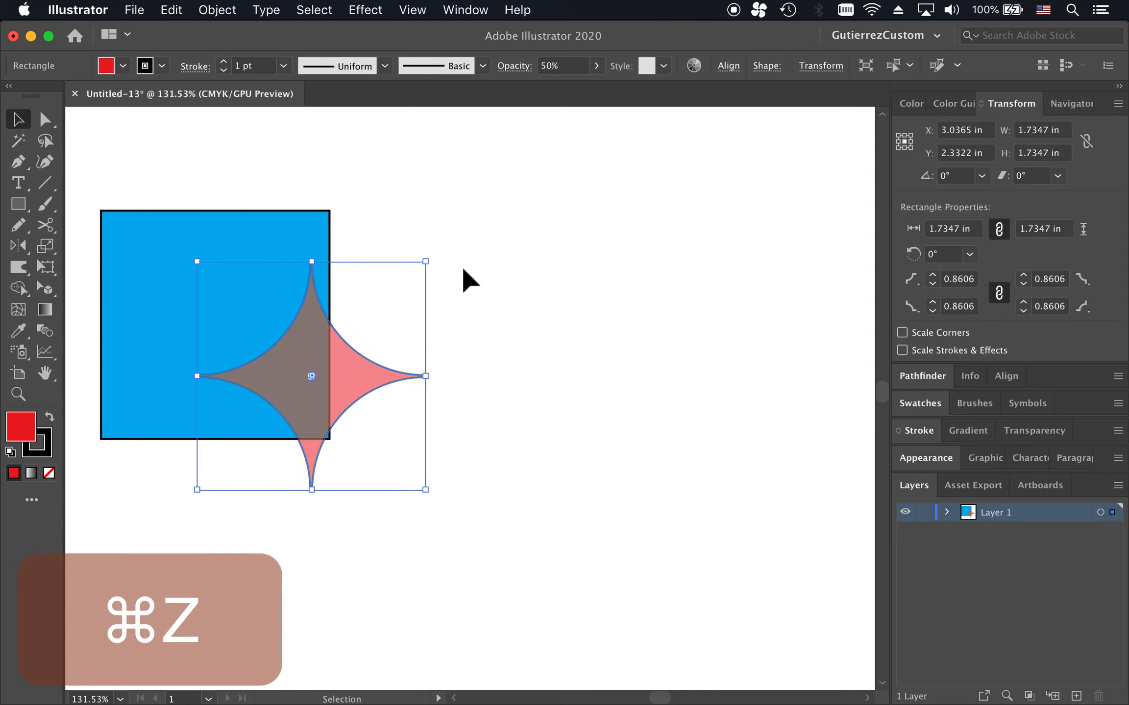
pyautogui.press('super+z')
pyautogui.click(577, 311)
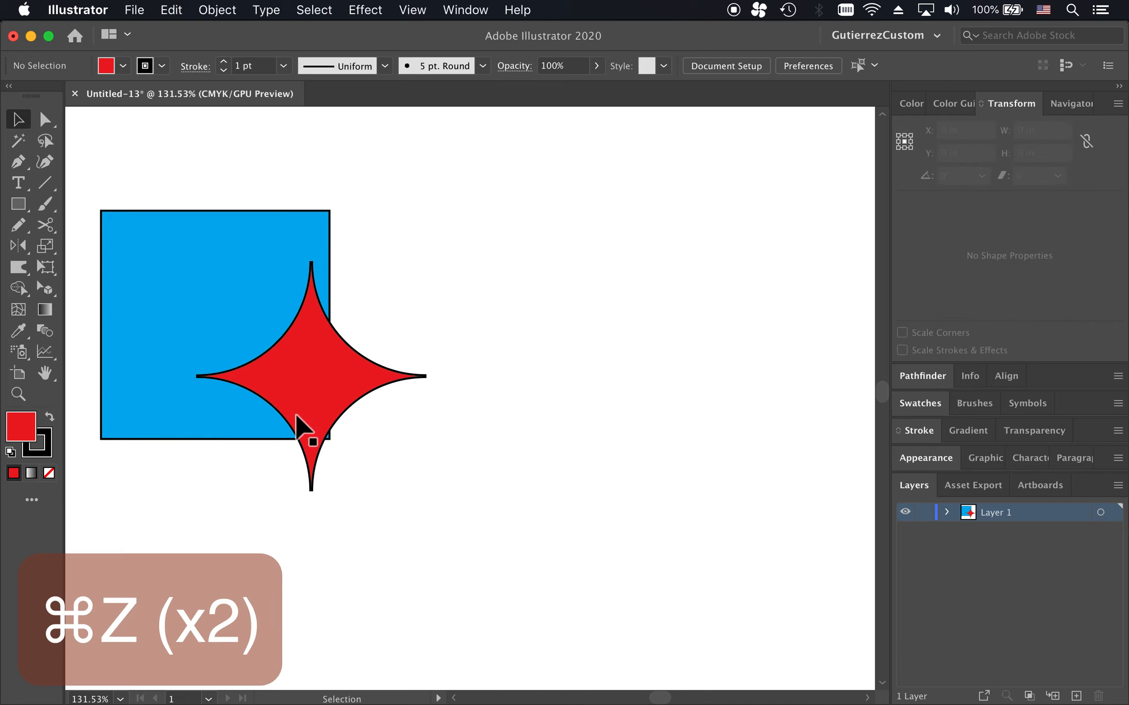
# Step: Show the red star's appearance attributes, and hide and restore its stroke
pyautogui.click(314, 369)
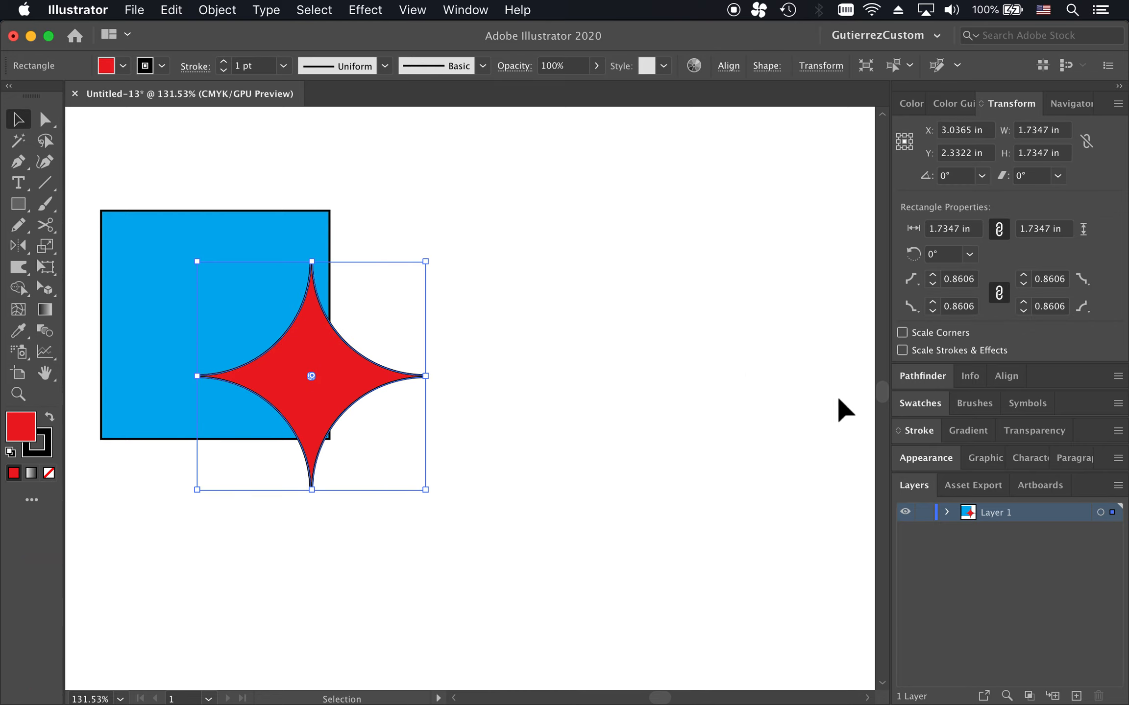
pyautogui.click(928, 459)
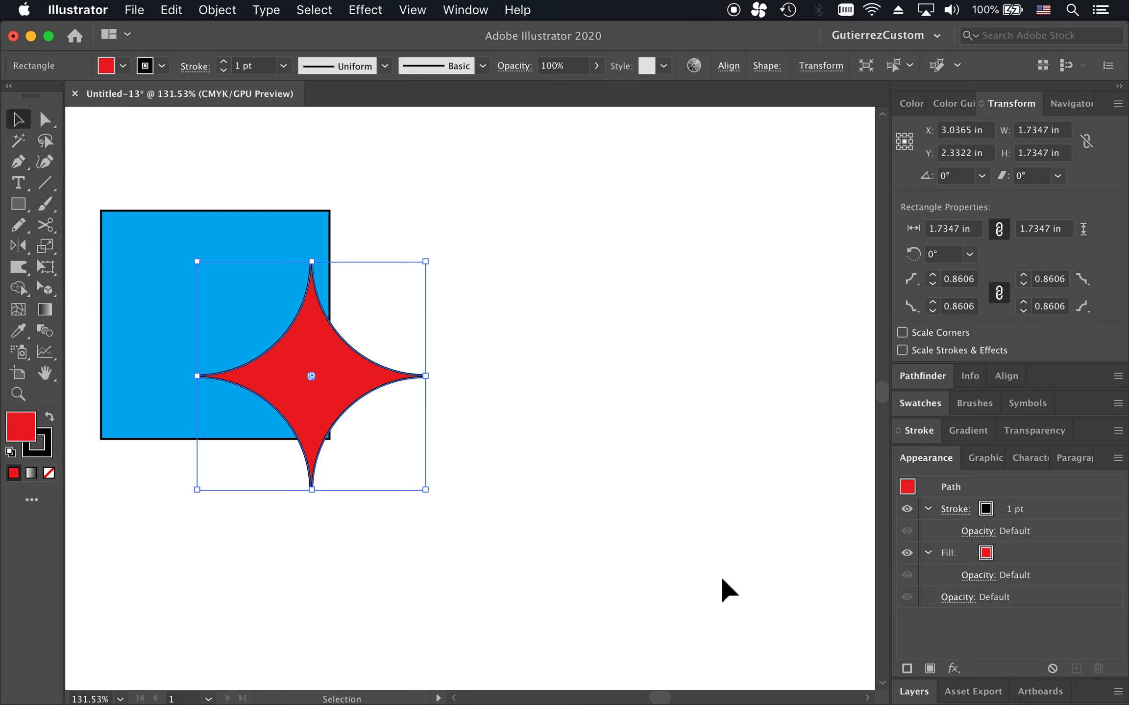
pyautogui.click(907, 509)
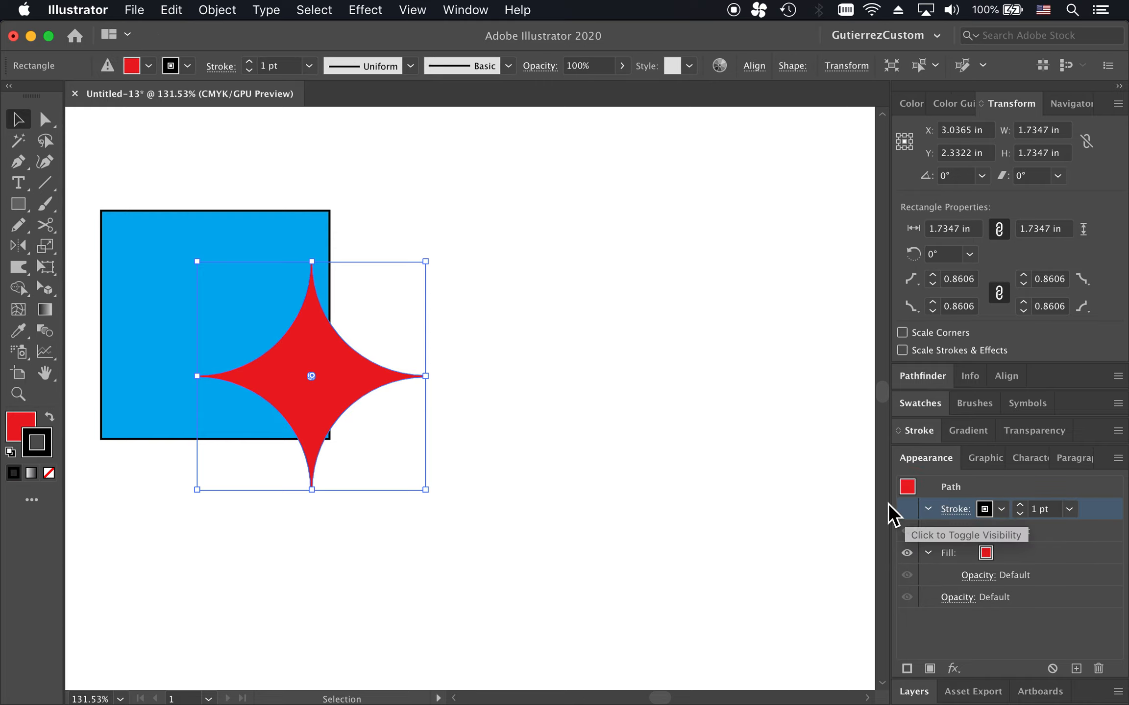
pyautogui.click(907, 510)
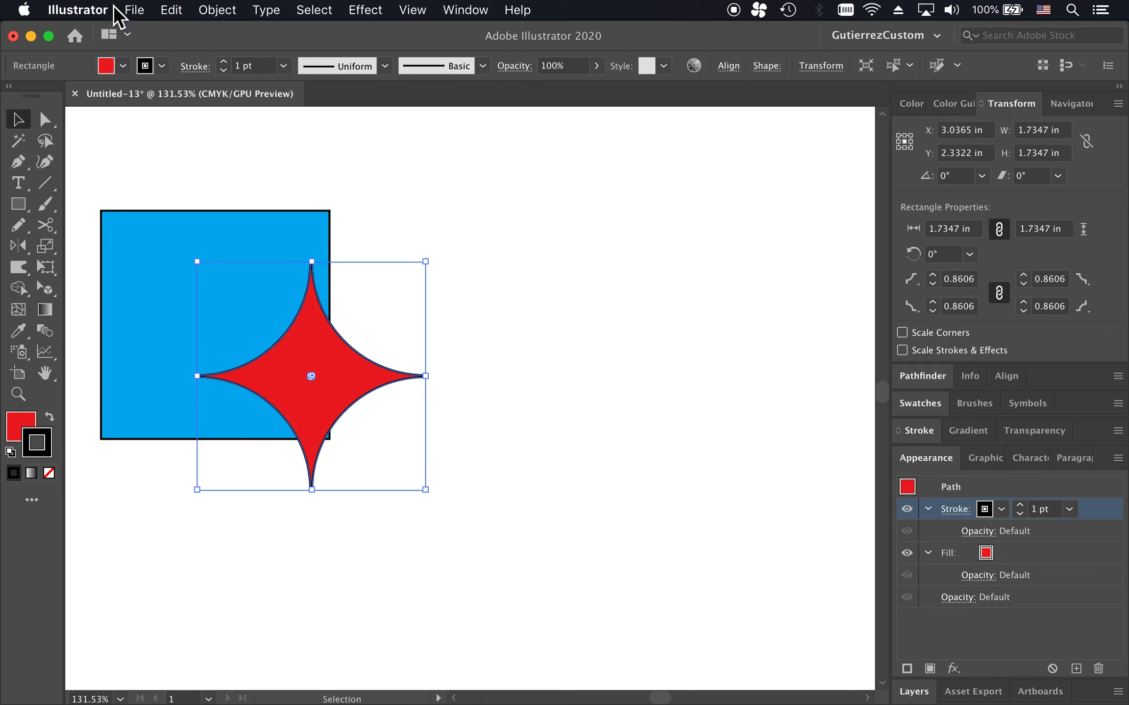
# Step: Set the red star's stroke weight to 5 pt
pyautogui.click(223, 61)
pyautogui.click(224, 62)
pyautogui.click(224, 62)
pyautogui.click(224, 62)
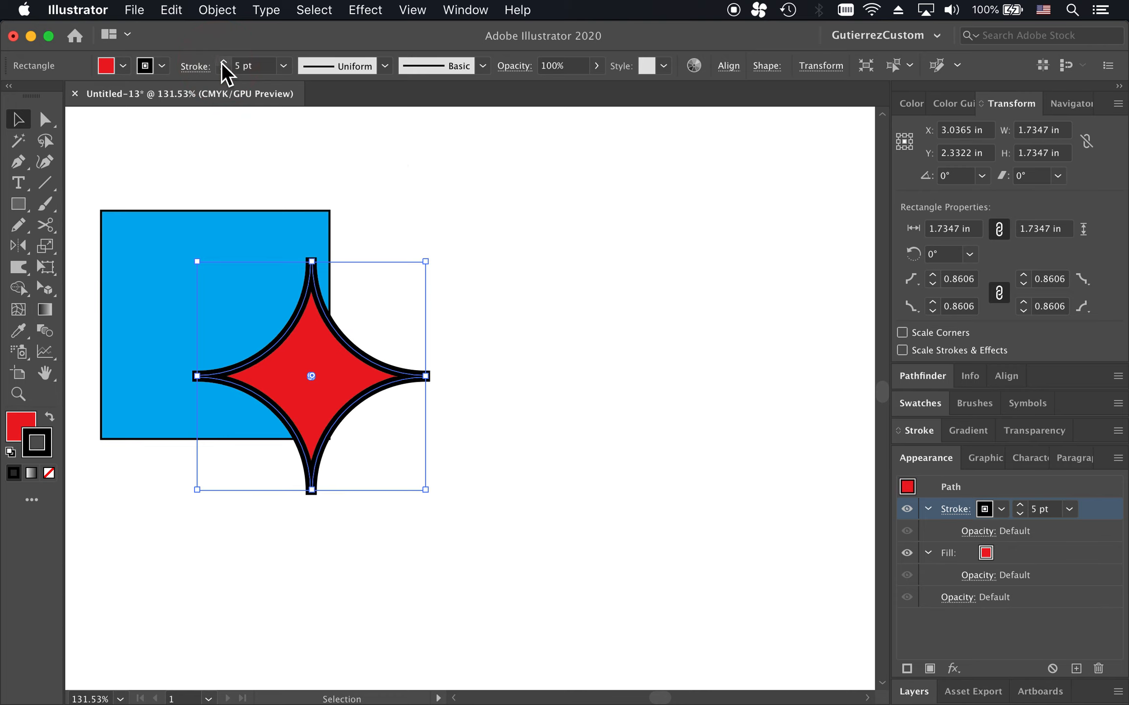
pyautogui.click(590, 333)
# Step: Toggle the visibility of the star's thickened stroke off and on twice, leaving it shown
pyautogui.click(424, 375)
pyautogui.click(907, 508)
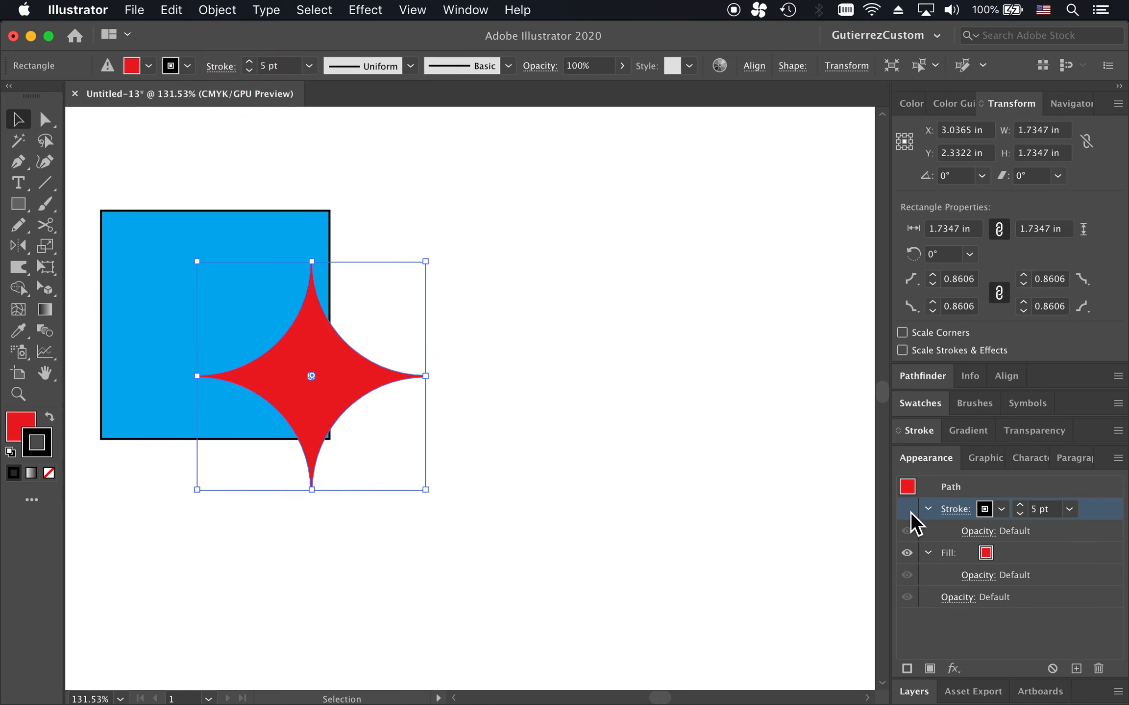
pyautogui.click(910, 513)
pyautogui.click(910, 513)
pyautogui.click(910, 512)
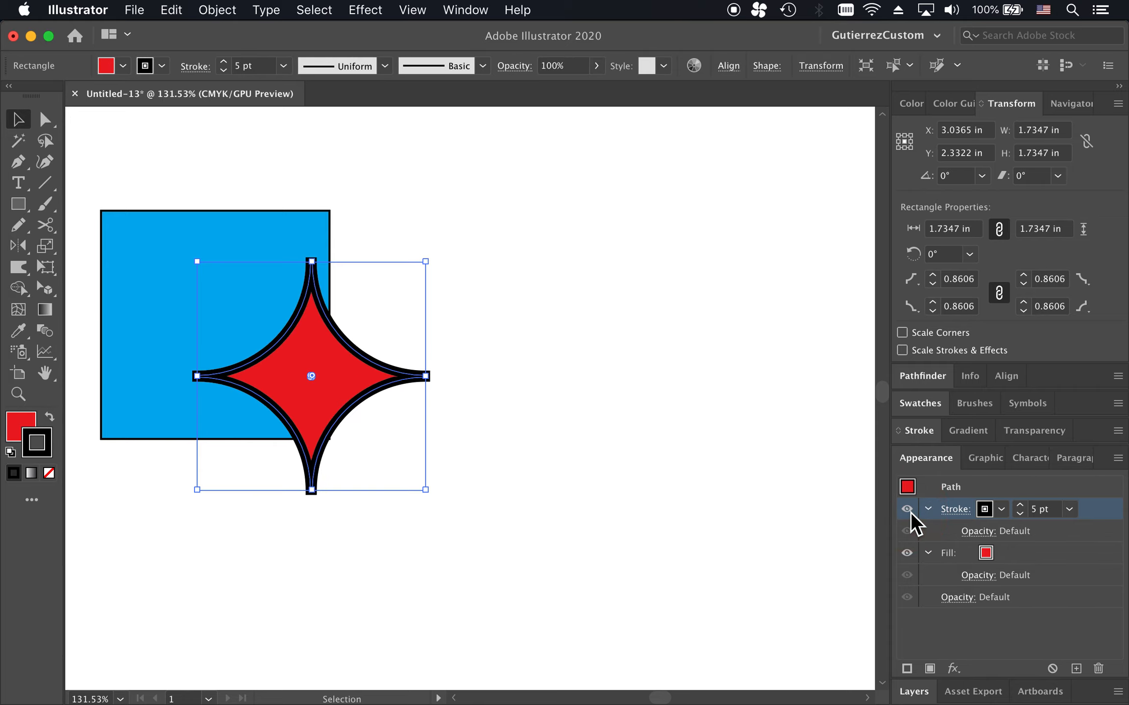
# Step: Set the opacity of only the star's fill to 50%
pyautogui.click(1007, 559)
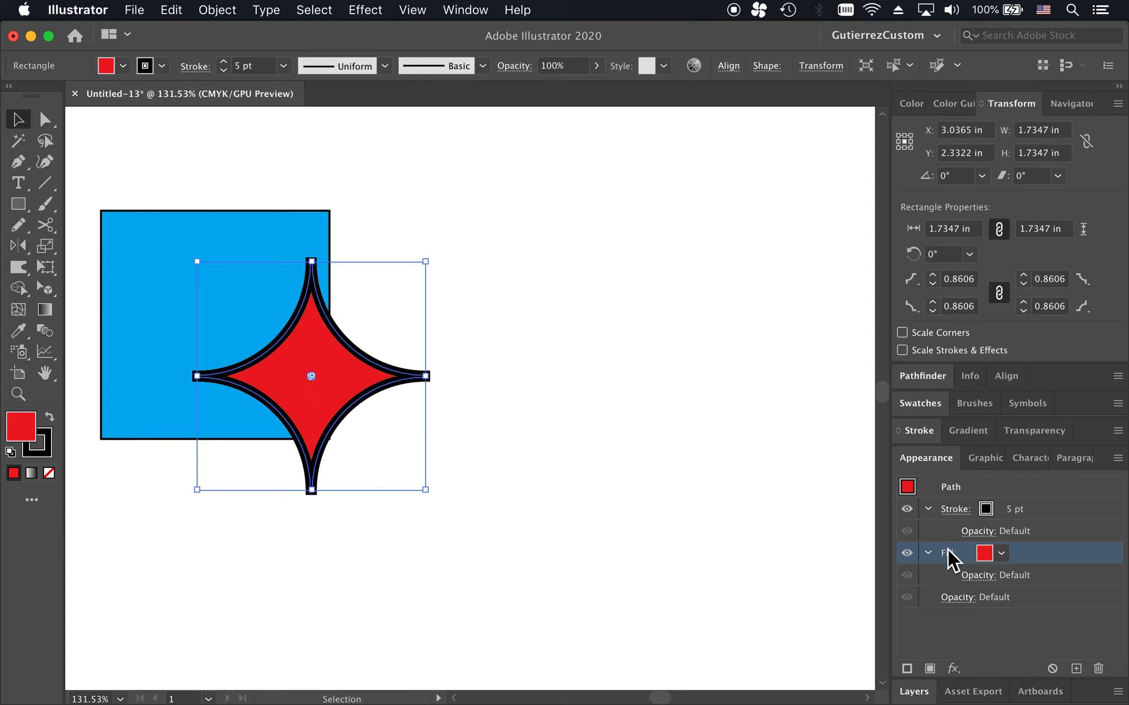
pyautogui.click(985, 578)
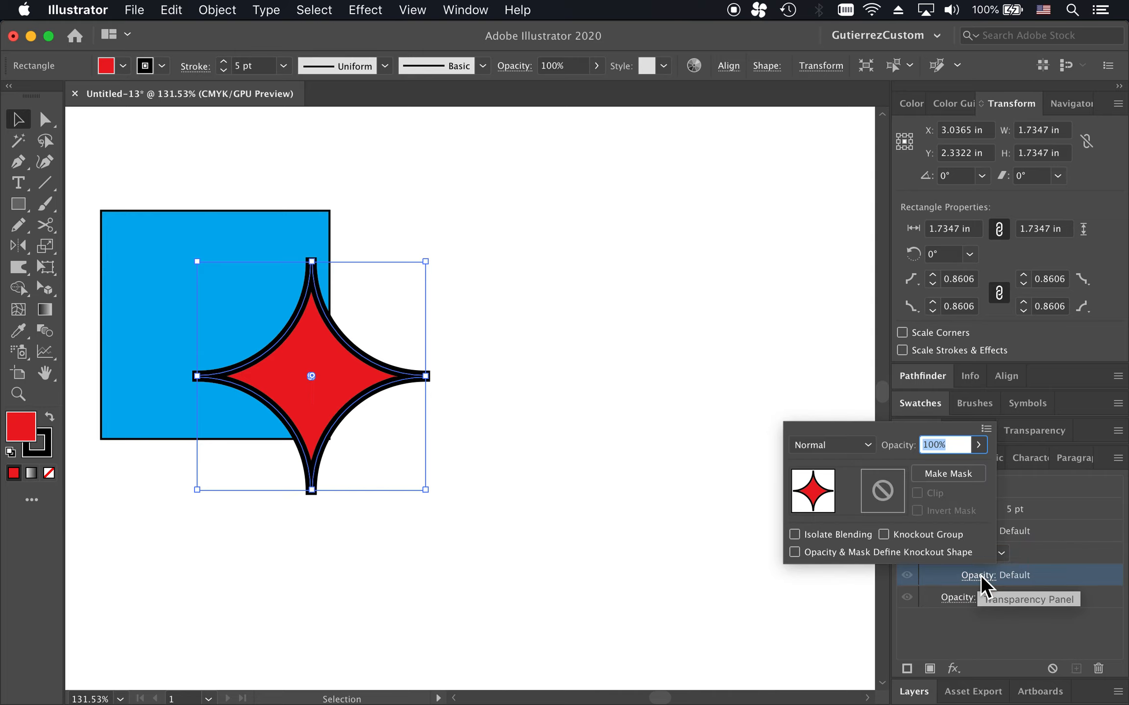
pyautogui.write('50')
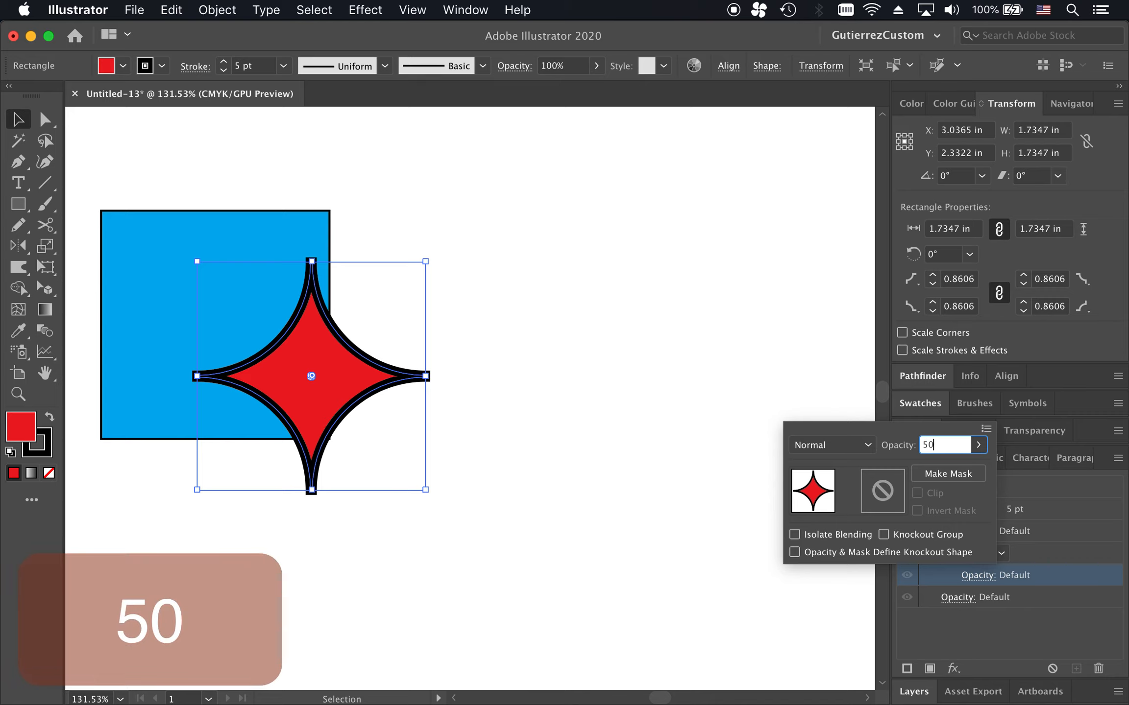
pyautogui.press('Return')
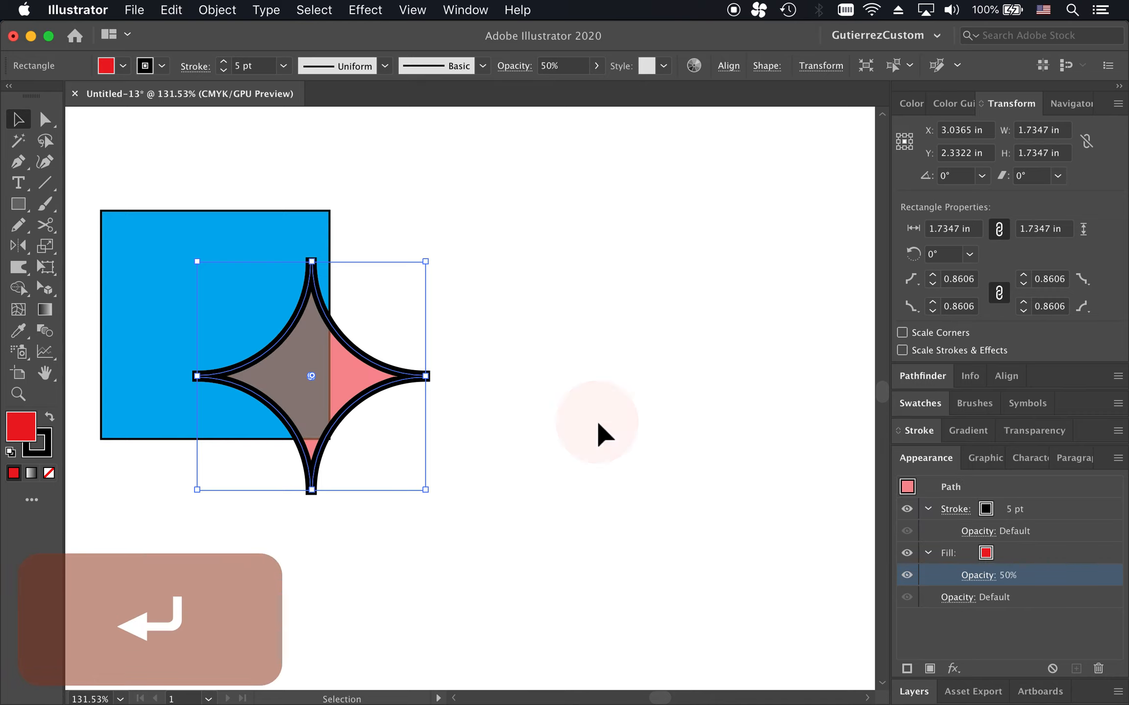
pyautogui.click(596, 419)
# Step: Move the star up and right across the blue square's right edge, centred at about X 3.38 in, Y 1.90 in
pyautogui.click(352, 347)
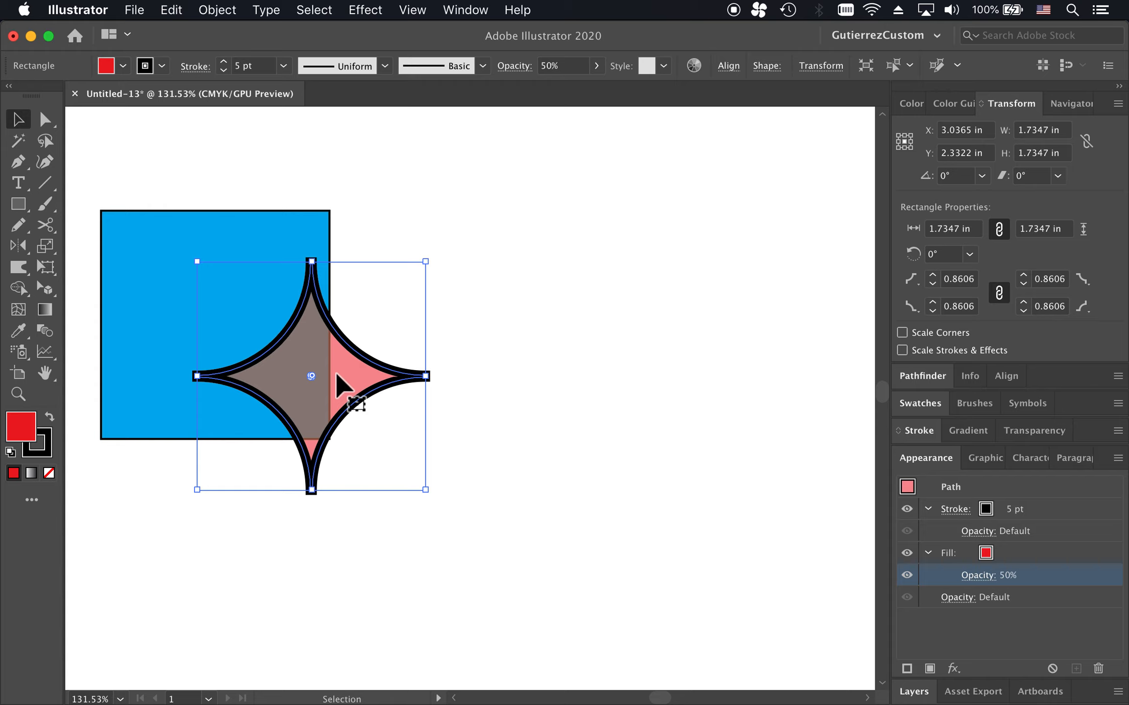
pyautogui.click(491, 441)
pyautogui.moveTo(375, 391); pyautogui.dragTo(387, 323)
pyautogui.click(506, 268)
pyautogui.click(605, 321)
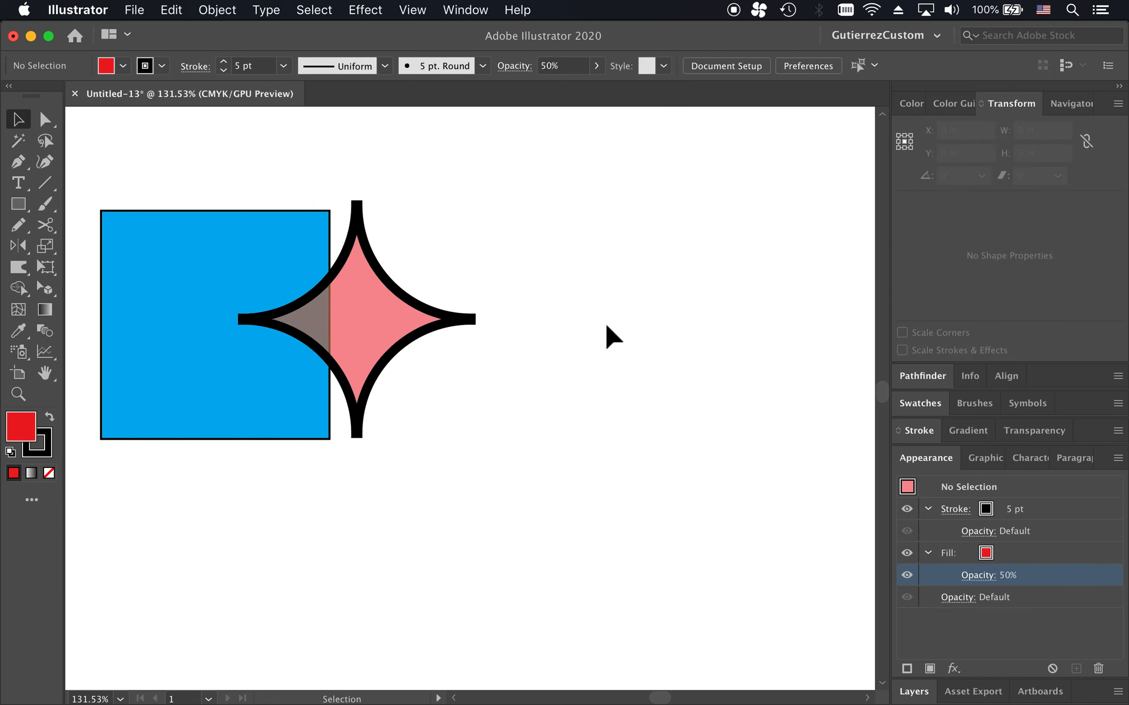
# Step: Set the star's fill opacity to 100%
pyautogui.click(369, 332)
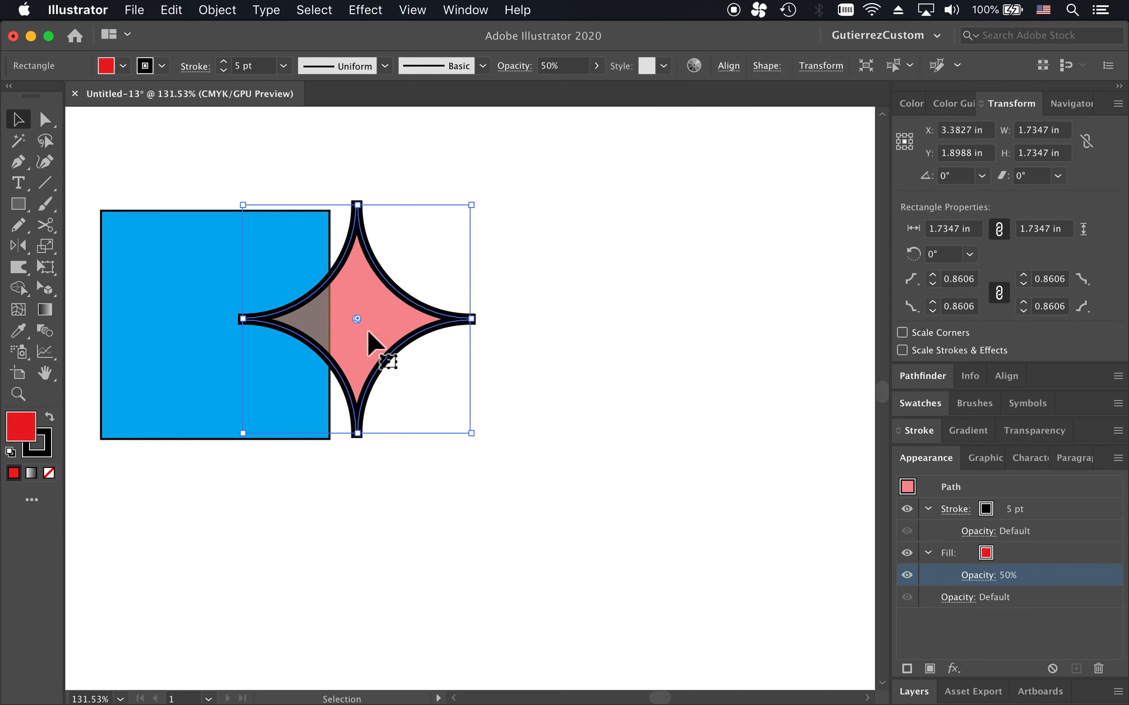
pyautogui.click(975, 576)
pyautogui.write('100')
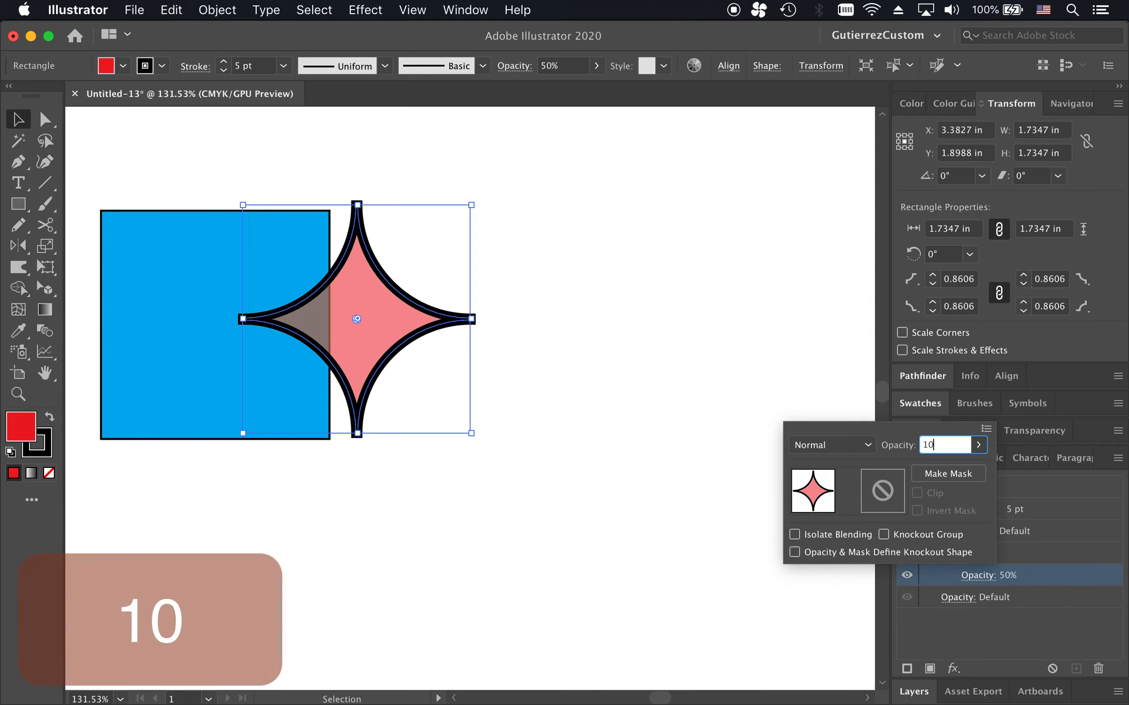
pyautogui.press('Return')
pyautogui.click(558, 412)
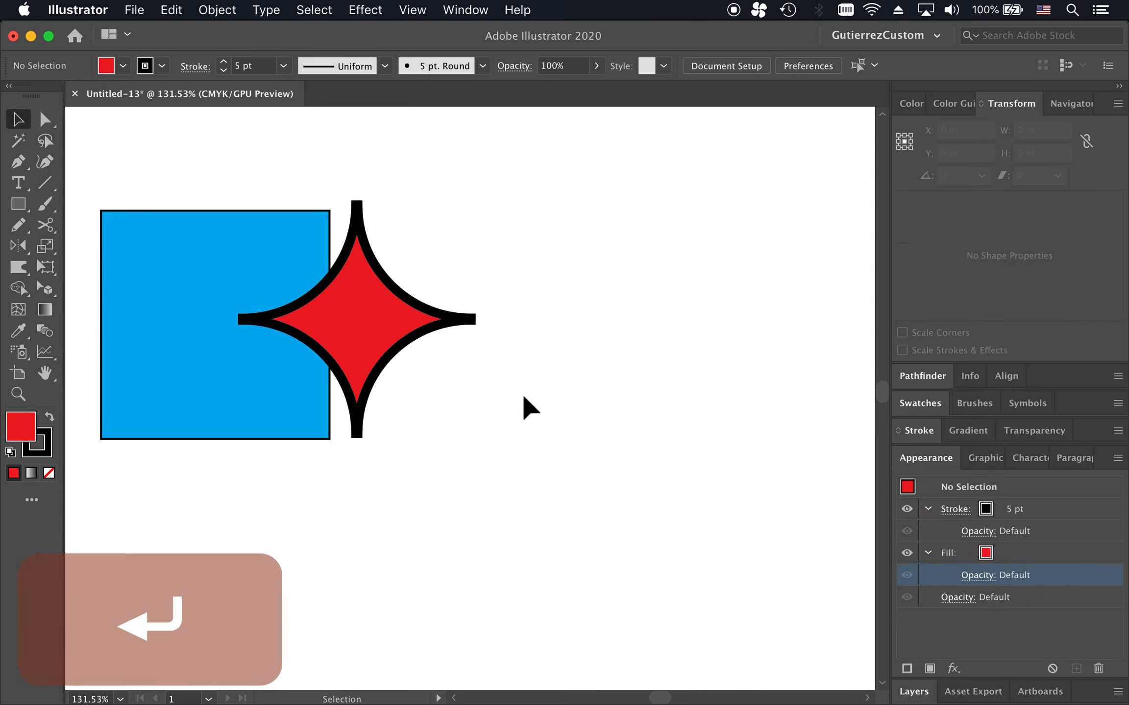
# Step: Set the blending mode of the star's fill to Multiply
pyautogui.click(375, 338)
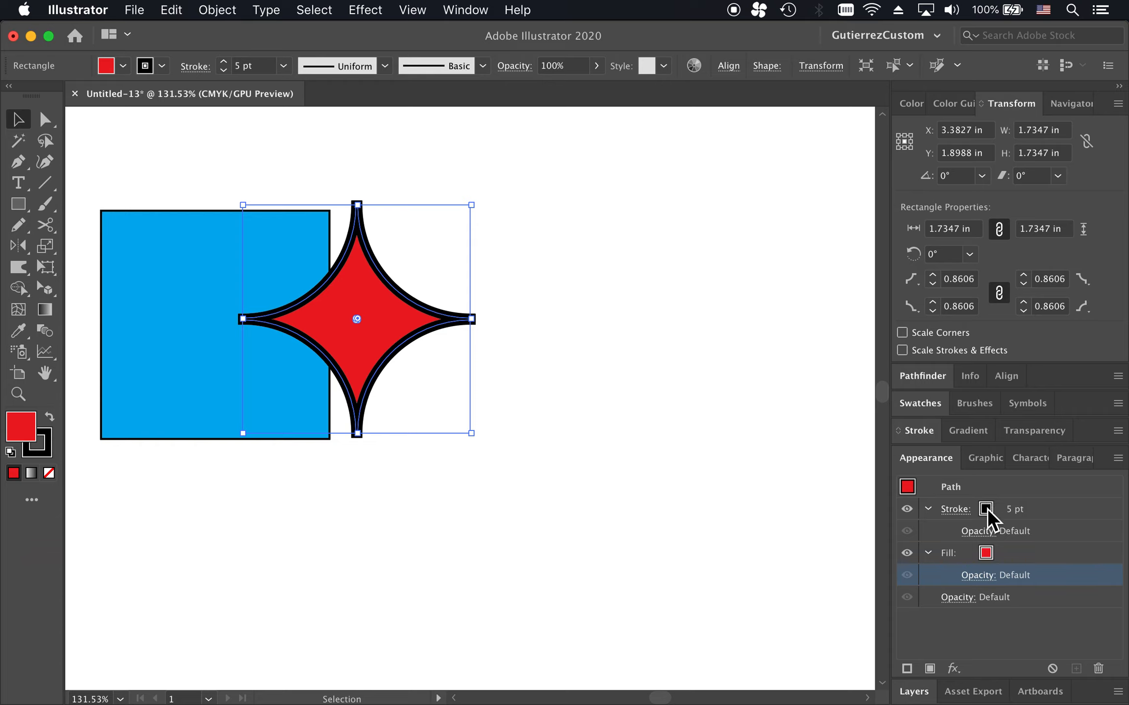
pyautogui.click(984, 576)
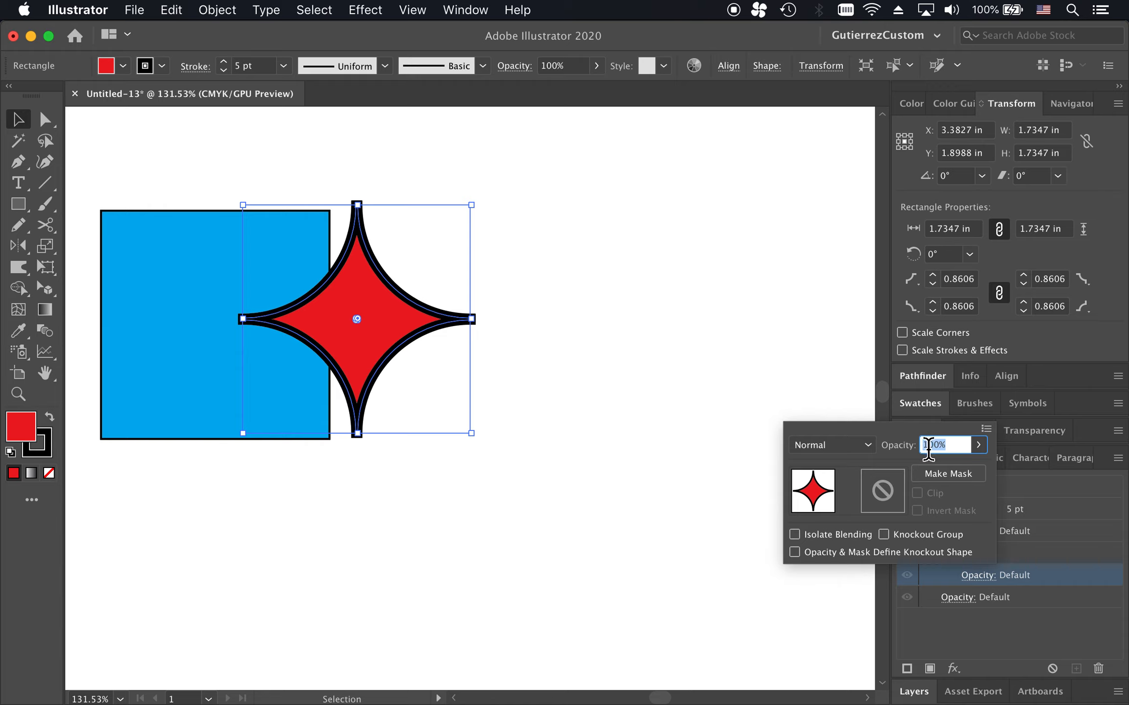
pyautogui.click(870, 447)
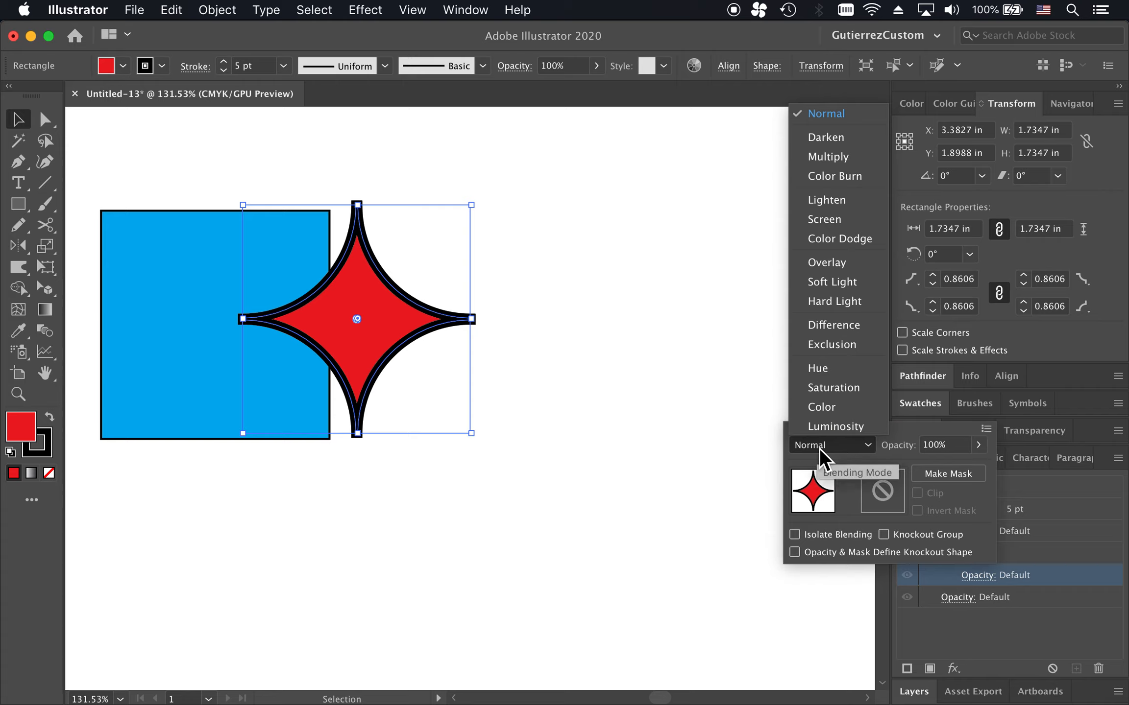
pyautogui.click(841, 156)
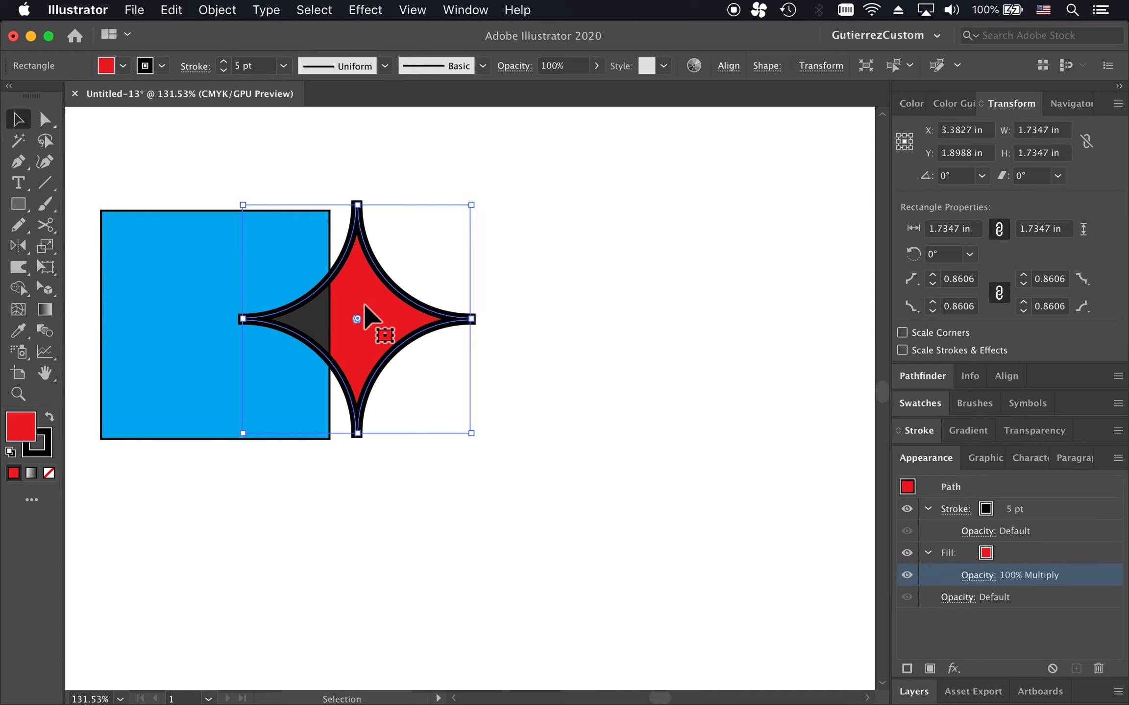
# Step: Move the star onto the blue square's upper-right corner, centred at about X 3.15 in, Y 1.12 in
pyautogui.moveTo(363, 314); pyautogui.dragTo(326, 216)
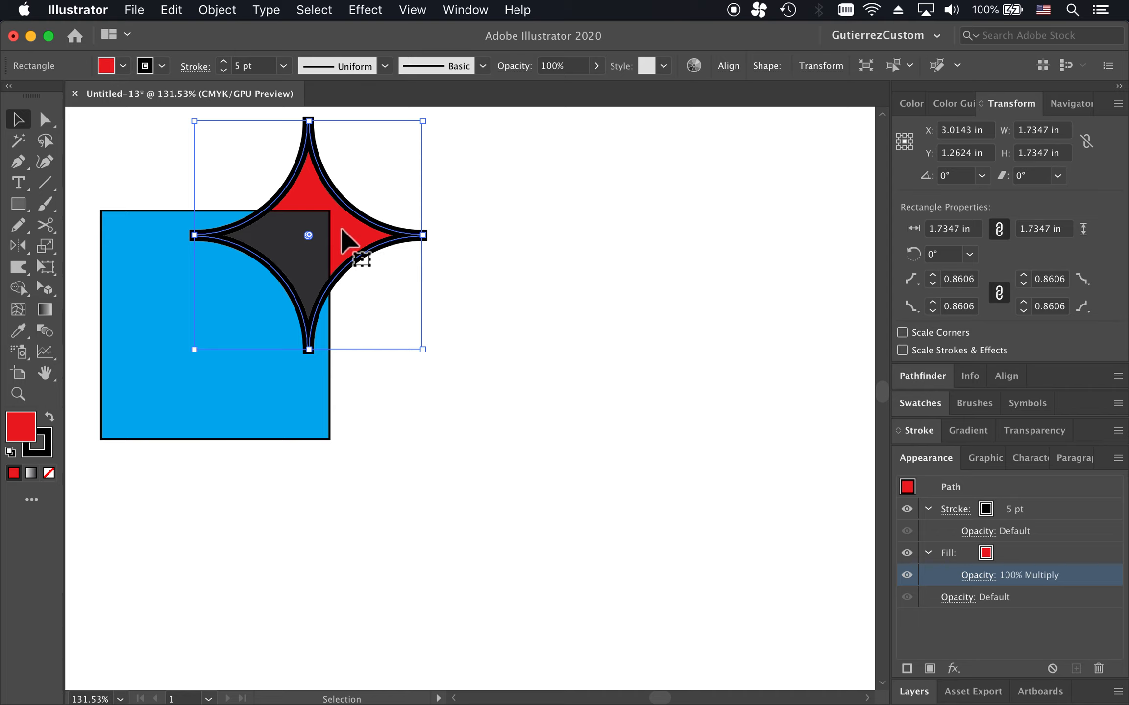
pyautogui.moveTo(343, 232)
pyautogui.mouseDown()
pyautogui.moveTo(359, 211)
pyautogui.moveTo(363, 222)
pyautogui.mouseUp()
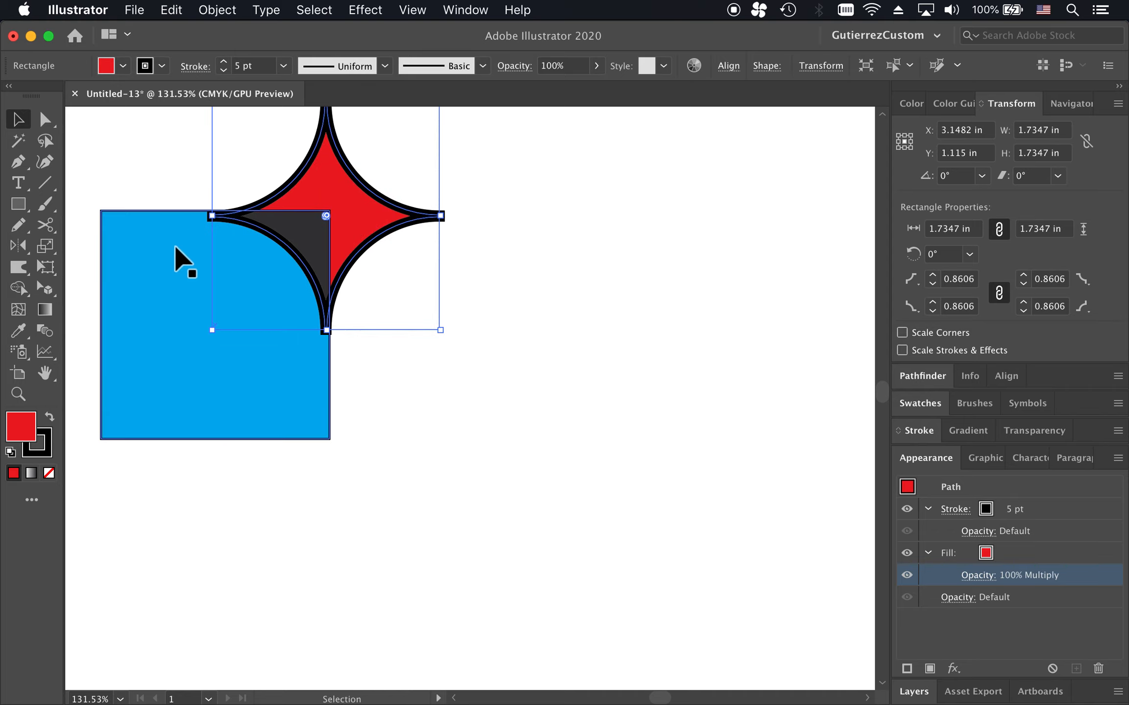
# Step: Increase the blue square's stroke weight to 6 pt
pyautogui.click(149, 212)
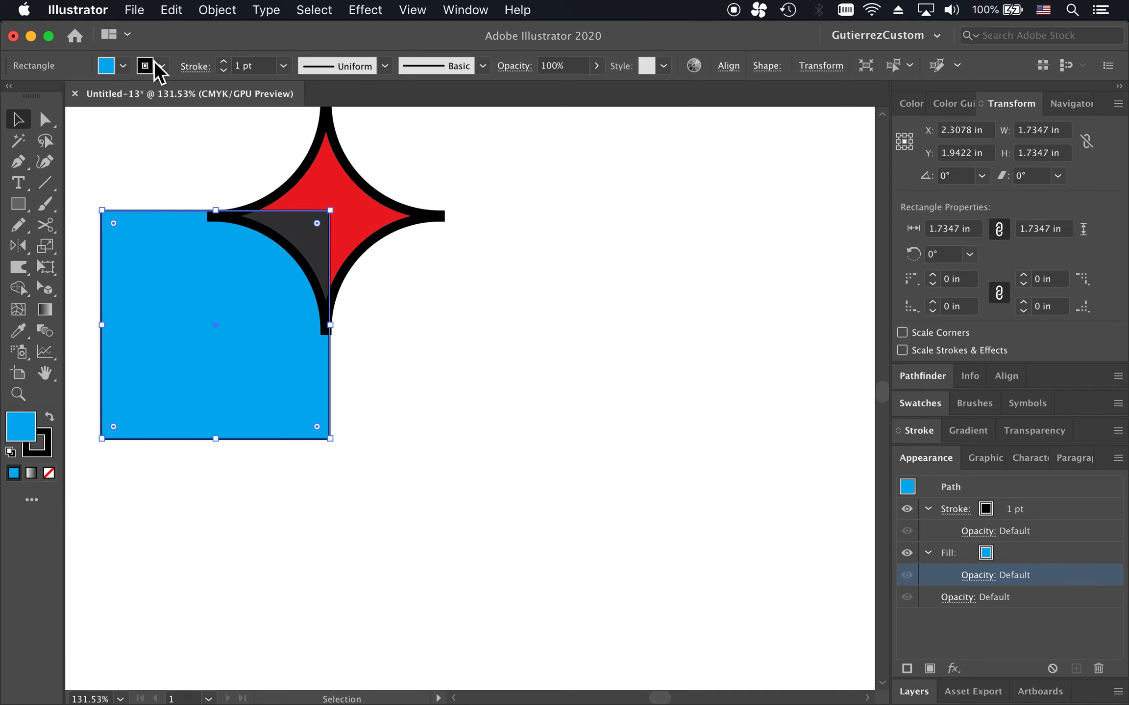
pyautogui.click(224, 63)
pyautogui.click(224, 63)
pyautogui.click(224, 62)
pyautogui.click(224, 63)
pyautogui.click(224, 62)
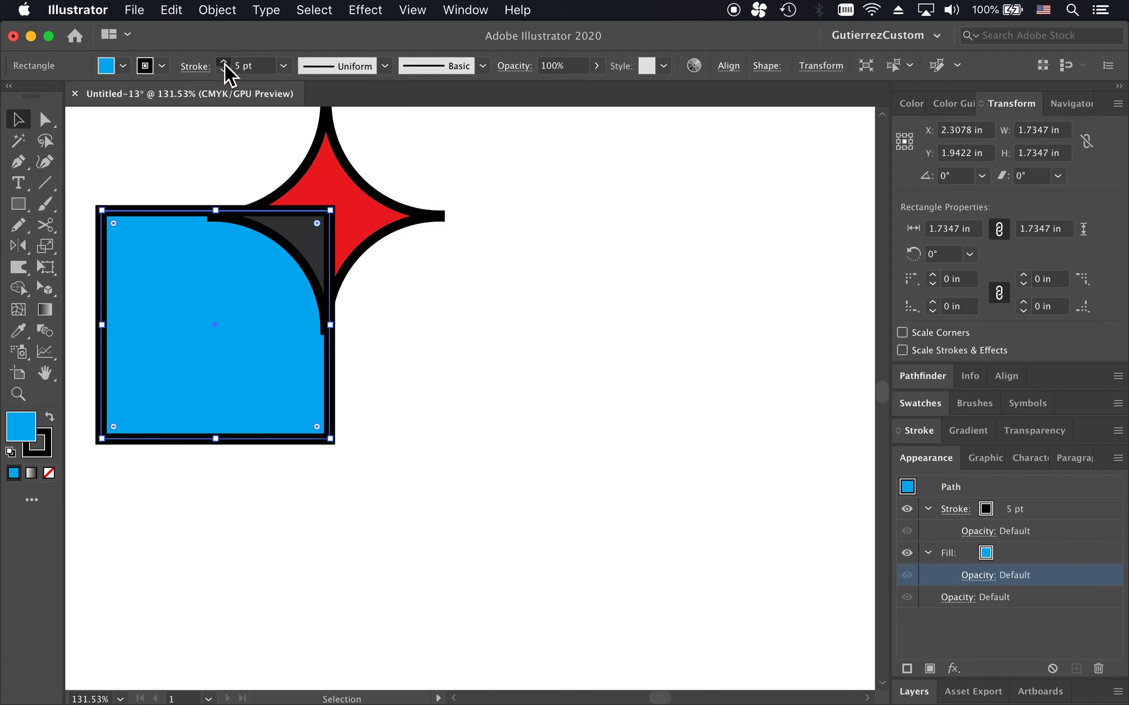
pyautogui.click(516, 374)
# Step: Reposition the star across the blue square's right edge, centred at about X 3.18 in, Y 1.85 in
pyautogui.click(360, 229)
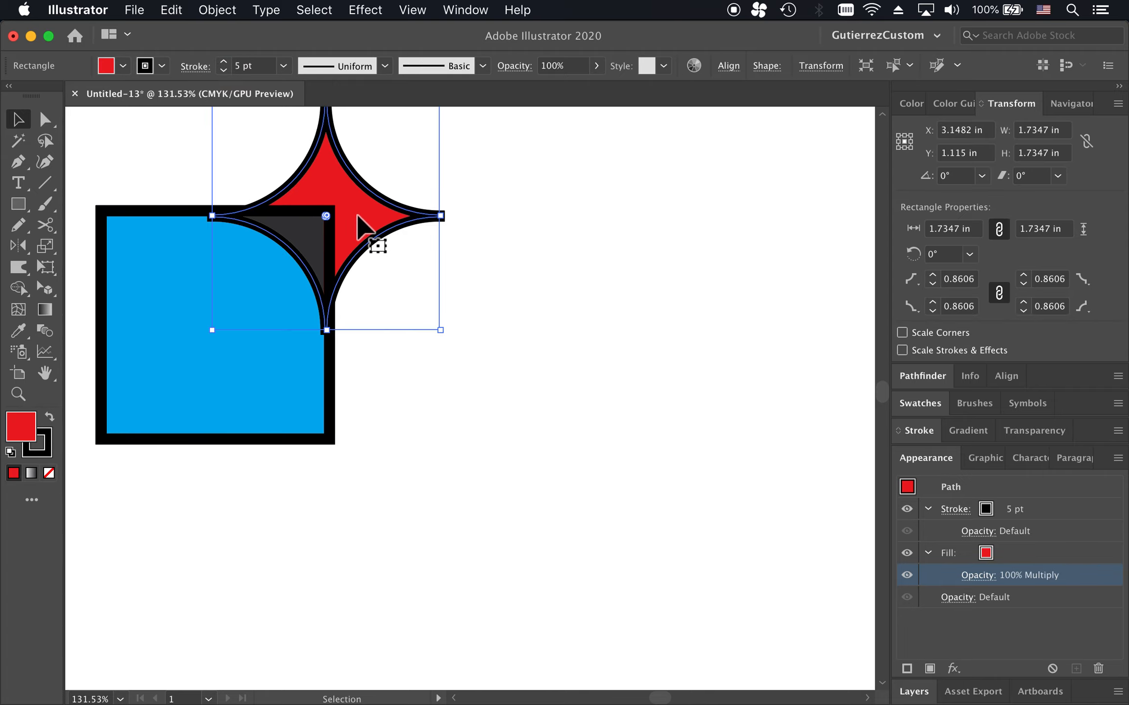
pyautogui.moveTo(340, 249); pyautogui.dragTo(302, 348)
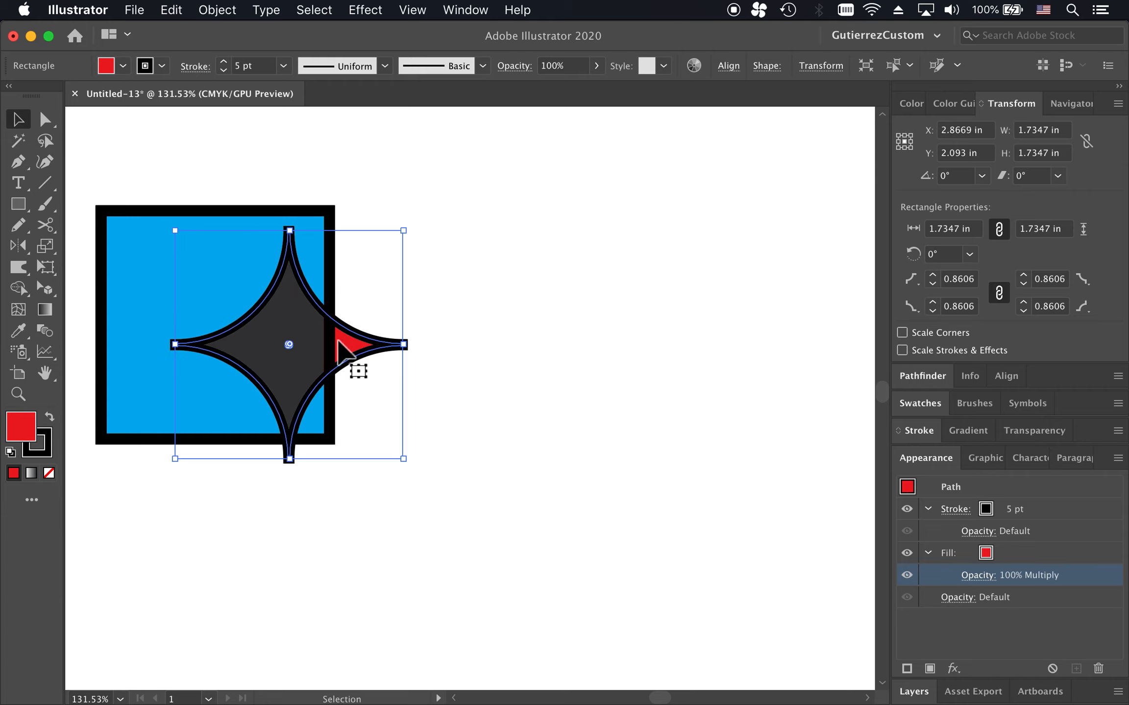
pyautogui.click(460, 325)
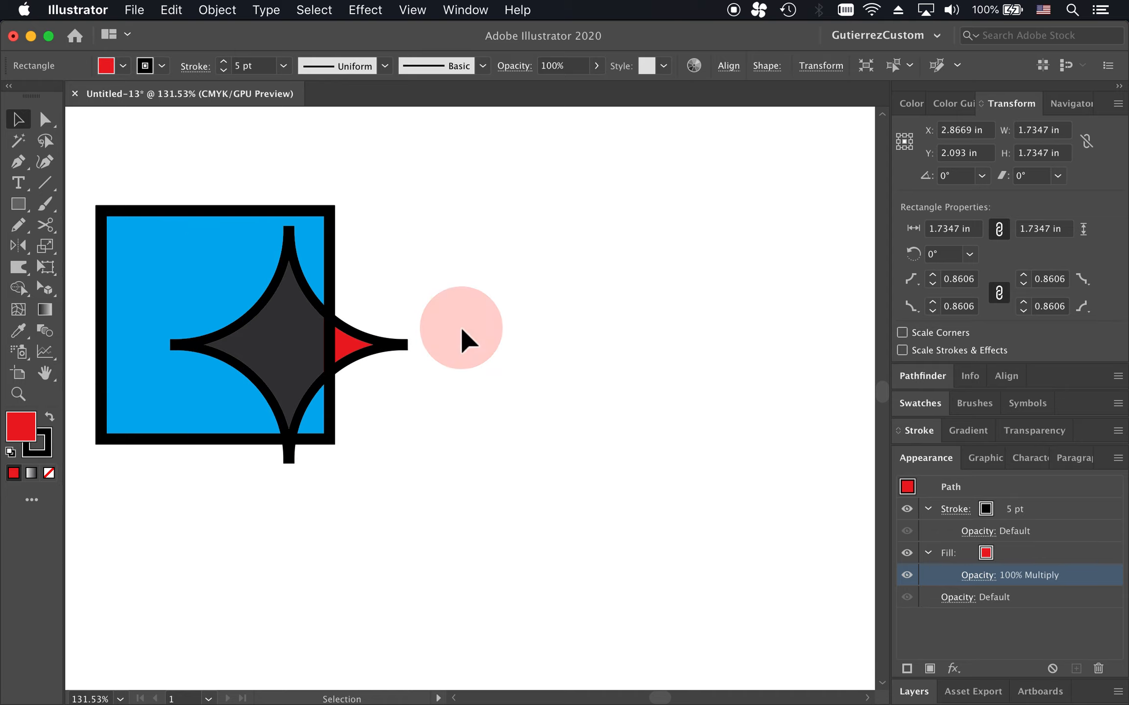
pyautogui.moveTo(279, 346); pyautogui.dragTo(367, 322)
pyautogui.click(550, 303)
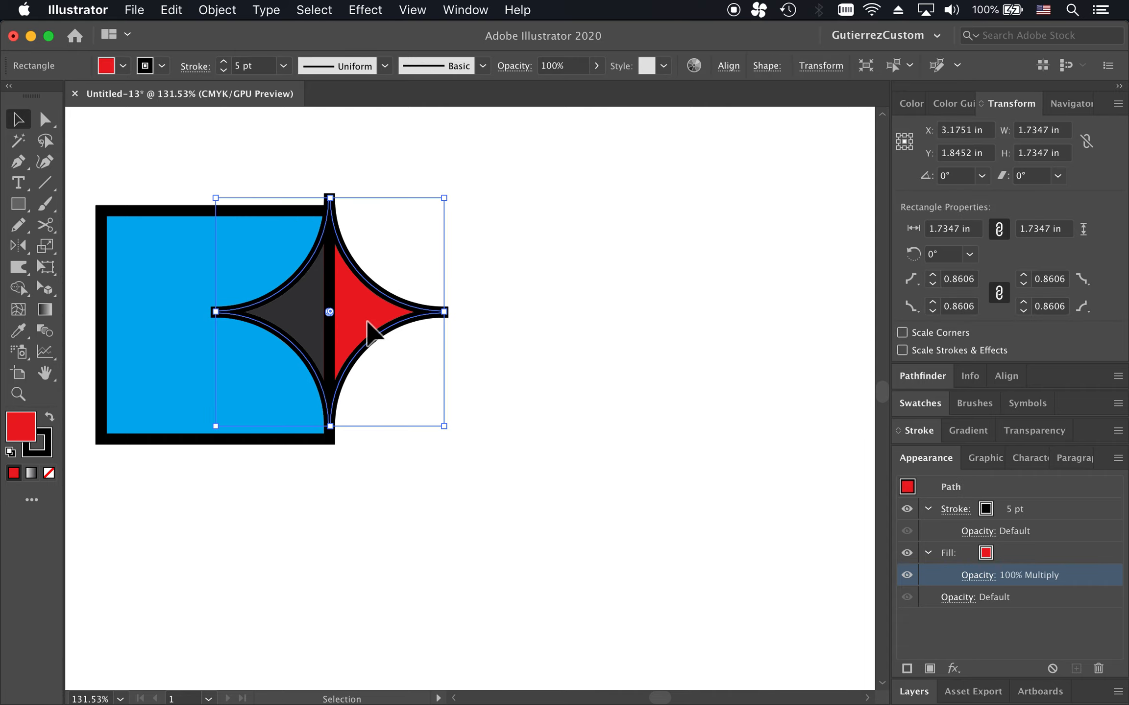
pyautogui.click(459, 322)
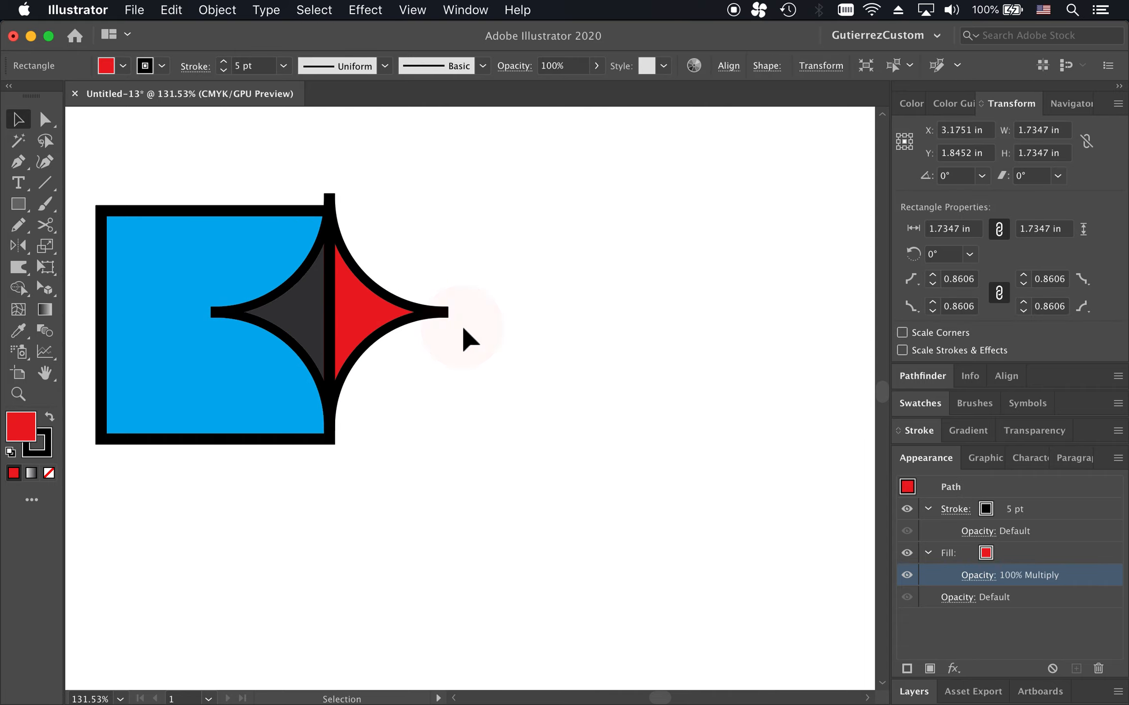
# Step: Separate the shapes by moving the star up and right off the square, and the blue square down below the star's lower-left side
pyautogui.moveTo(356, 297); pyautogui.dragTo(505, 219)
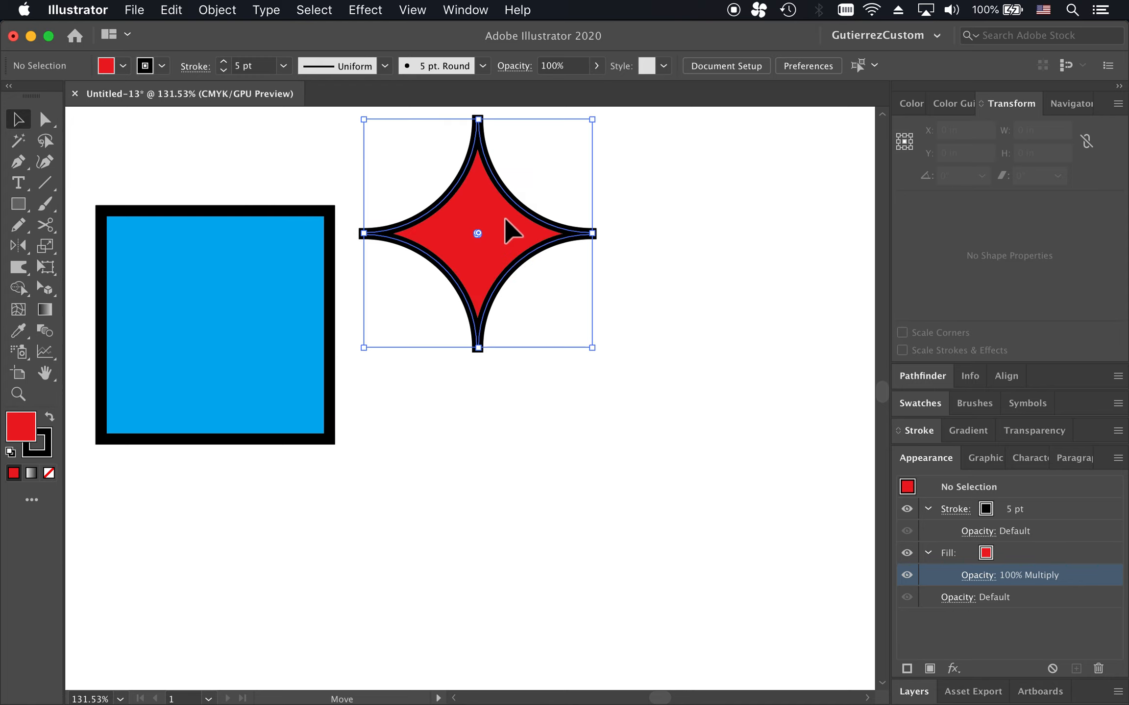
pyautogui.click(627, 293)
pyautogui.click(296, 375)
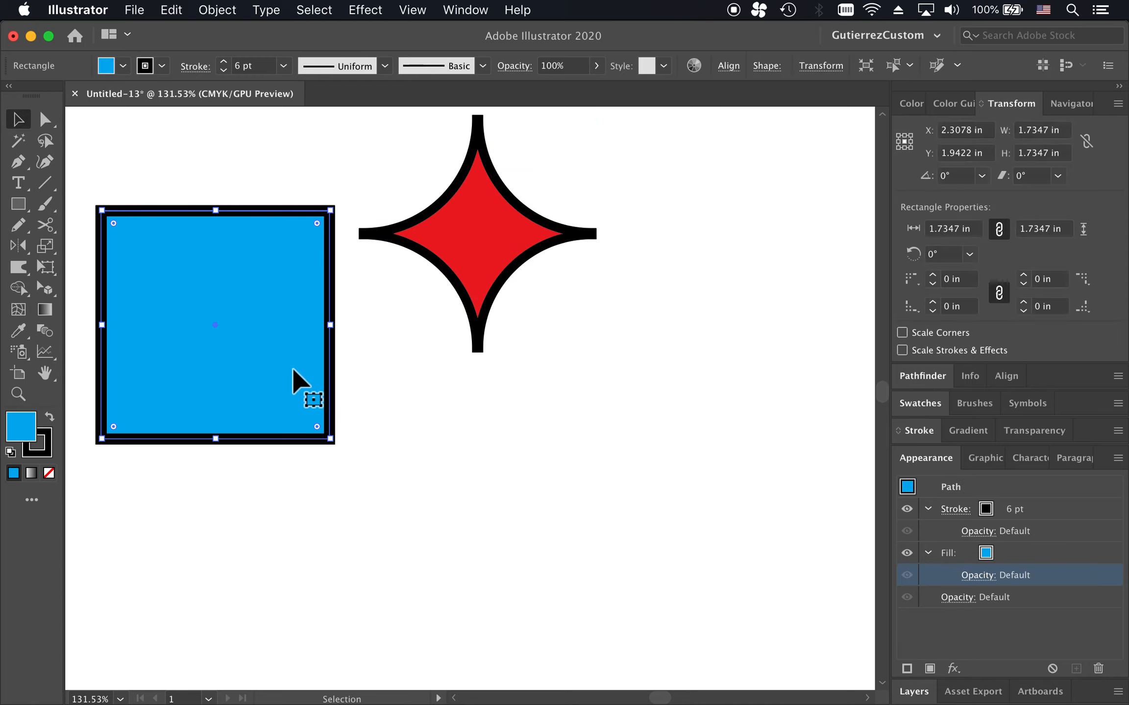
pyautogui.moveTo(271, 360); pyautogui.dragTo(353, 539)
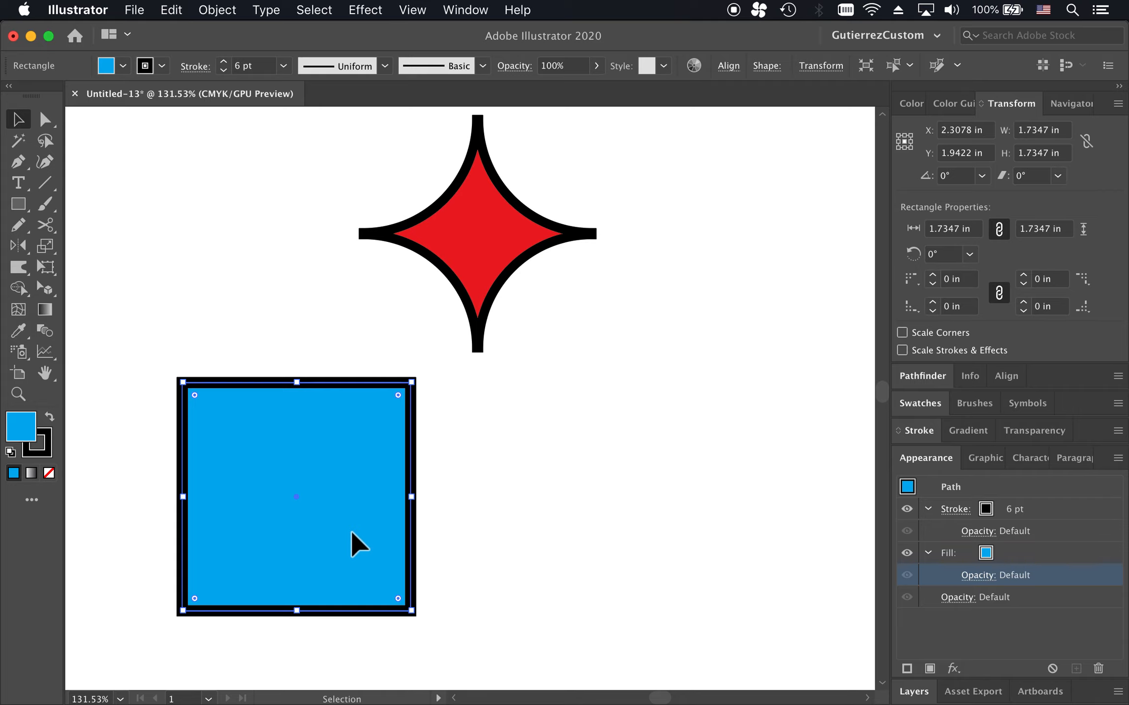
pyautogui.click(560, 496)
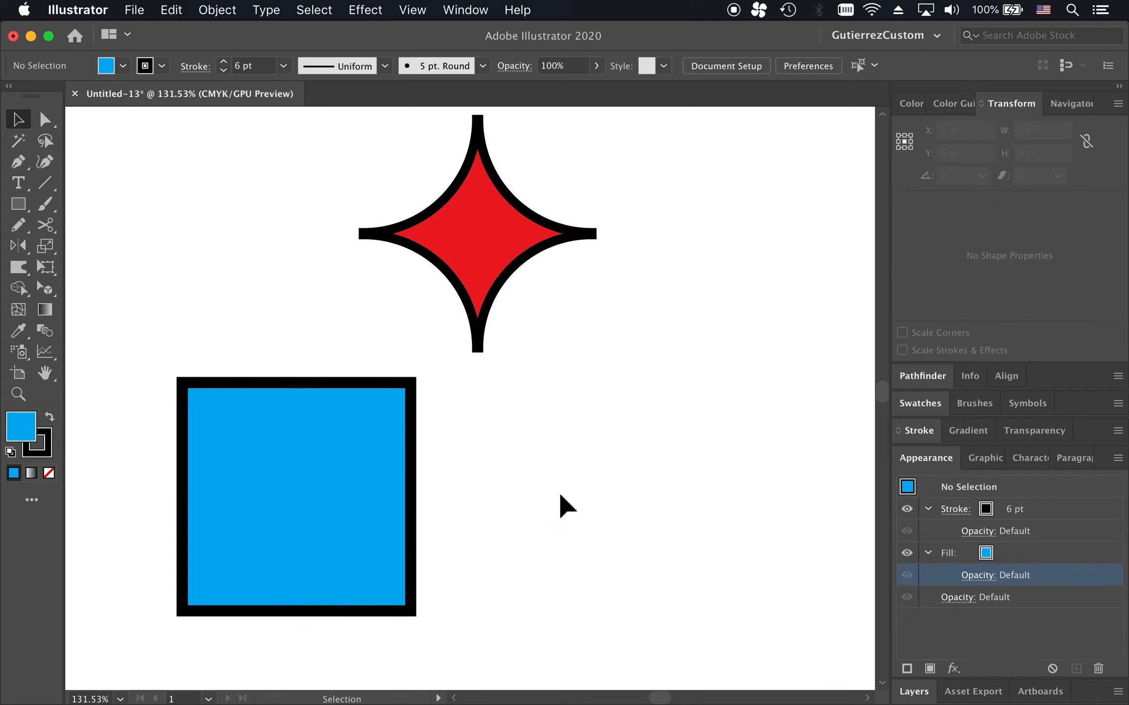
# Step: Apply the white-to-black linear gradient to the blue square's fill
pyautogui.click(972, 436)
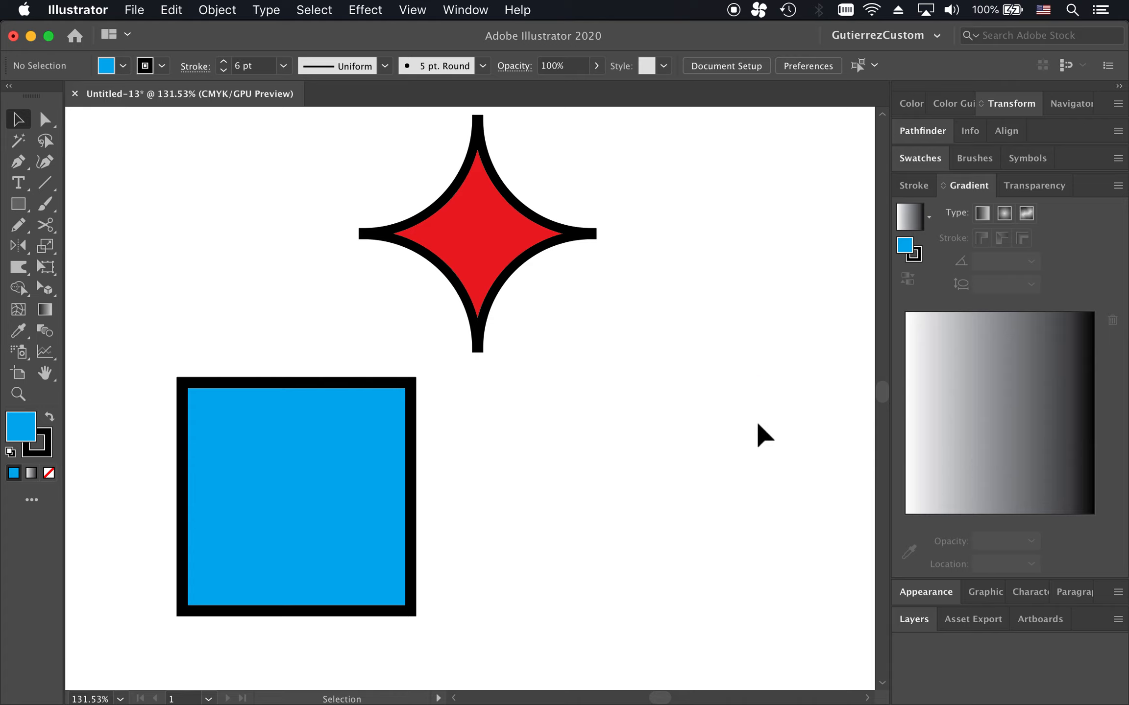
pyautogui.click(316, 431)
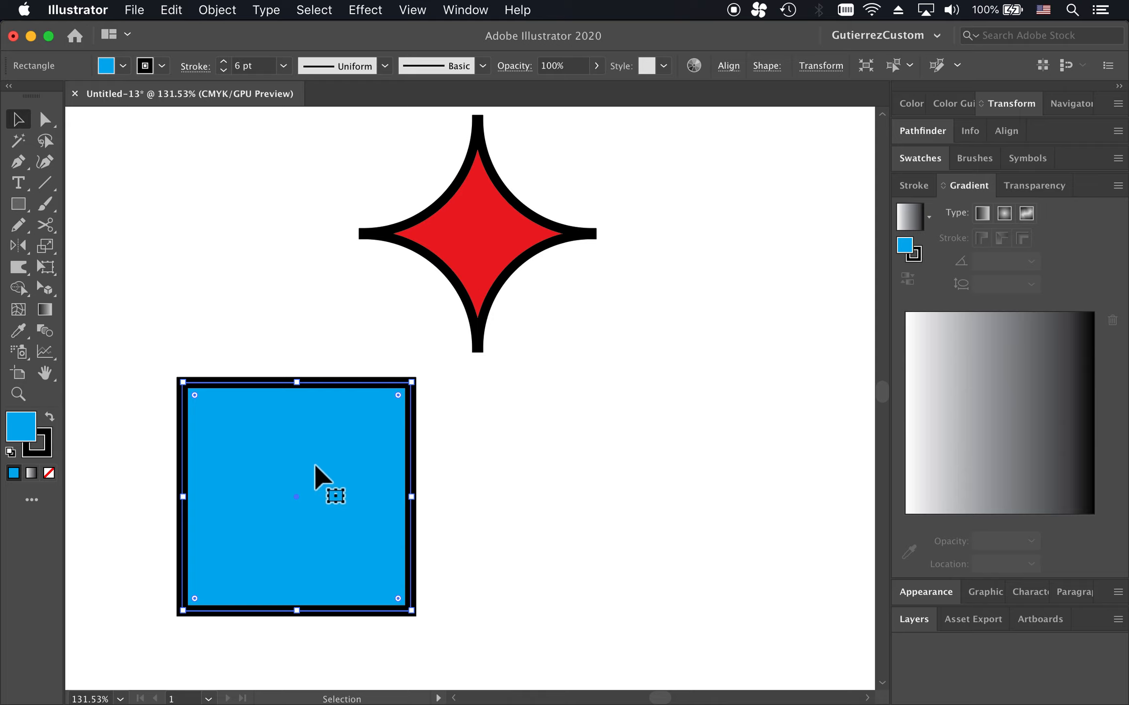
pyautogui.click(920, 258)
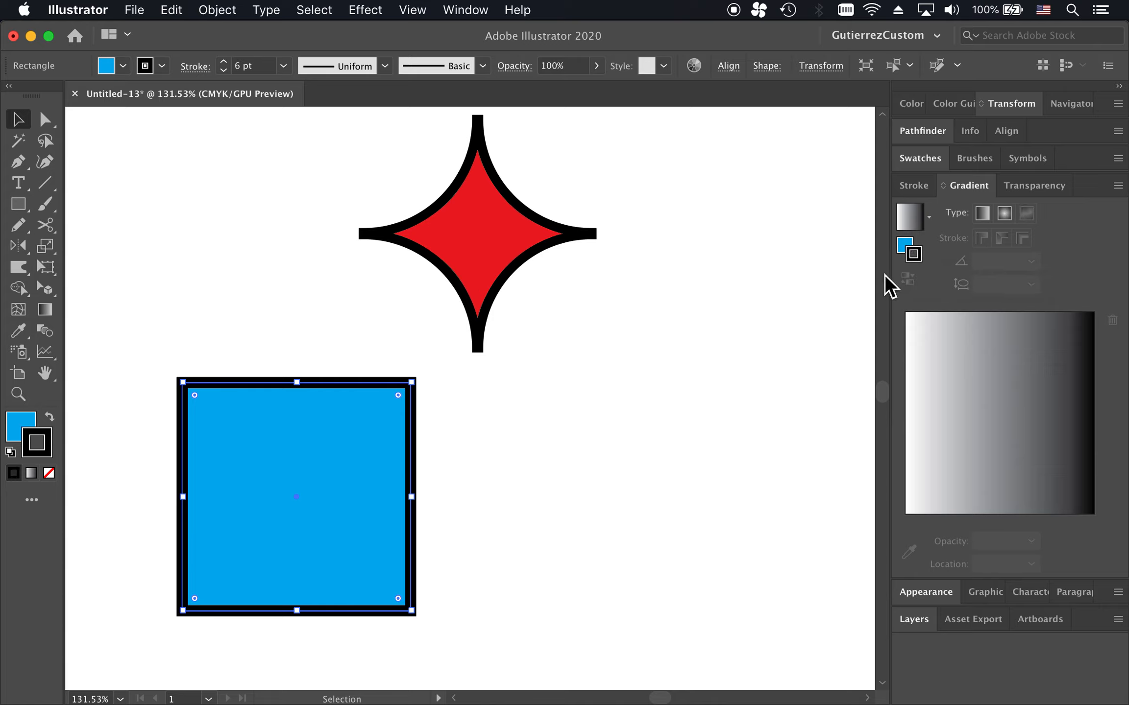
pyautogui.click(904, 246)
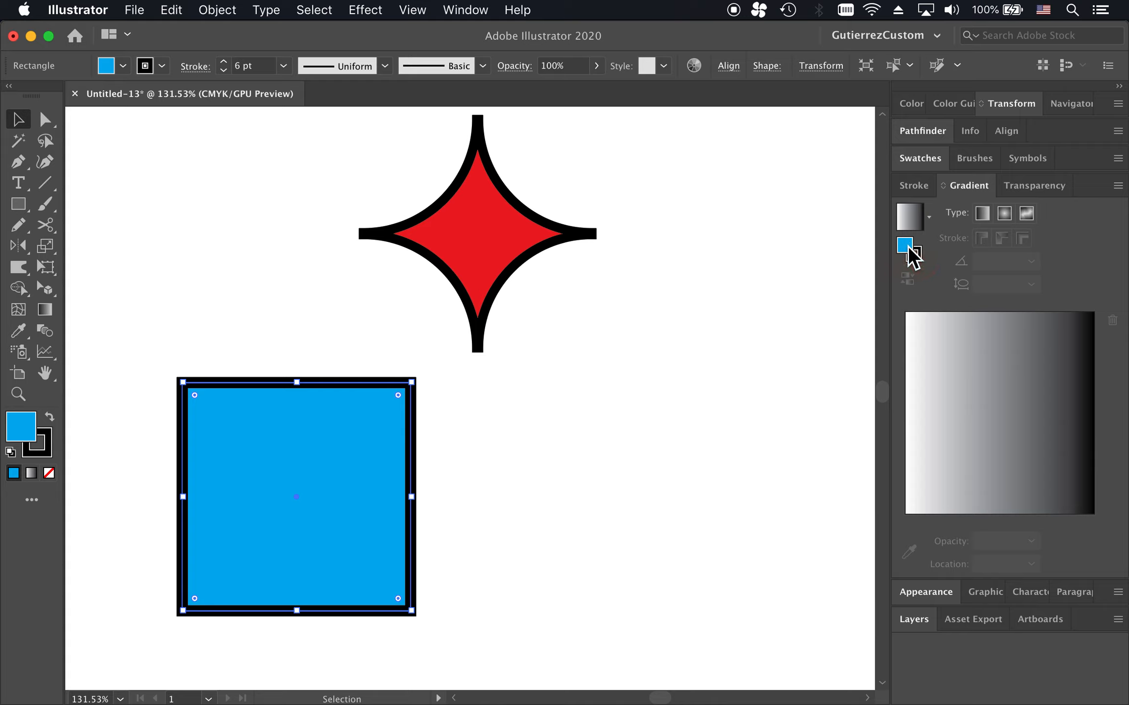
pyautogui.click(935, 218)
pyautogui.click(936, 220)
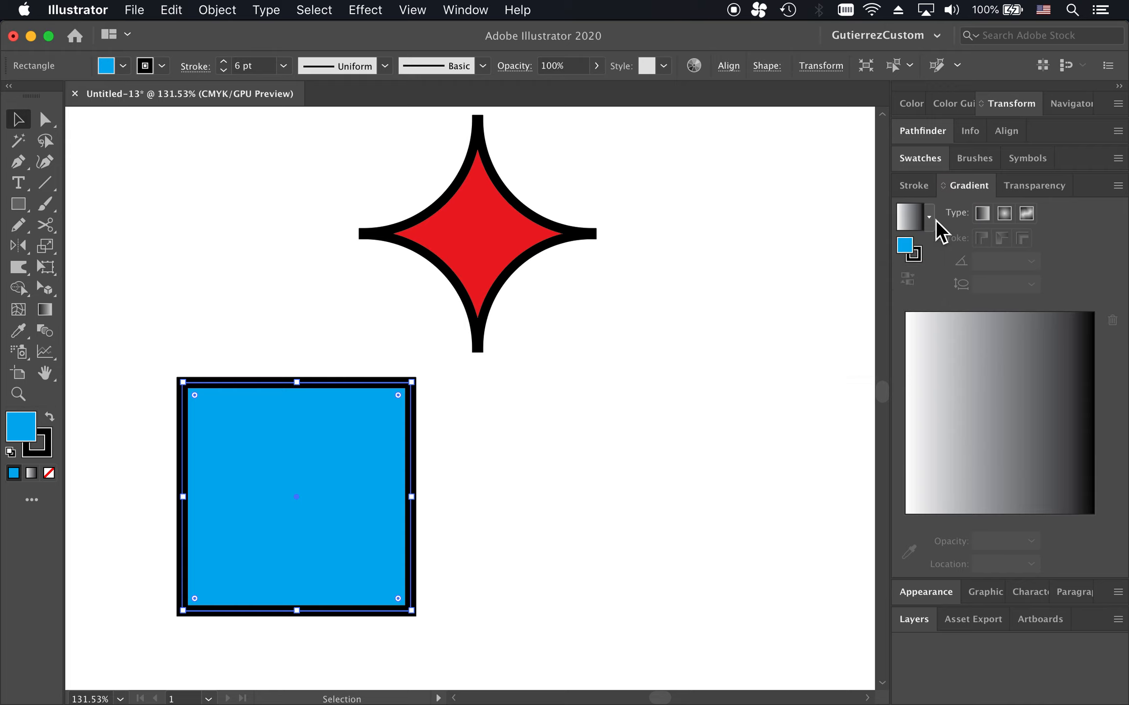
pyautogui.click(1028, 386)
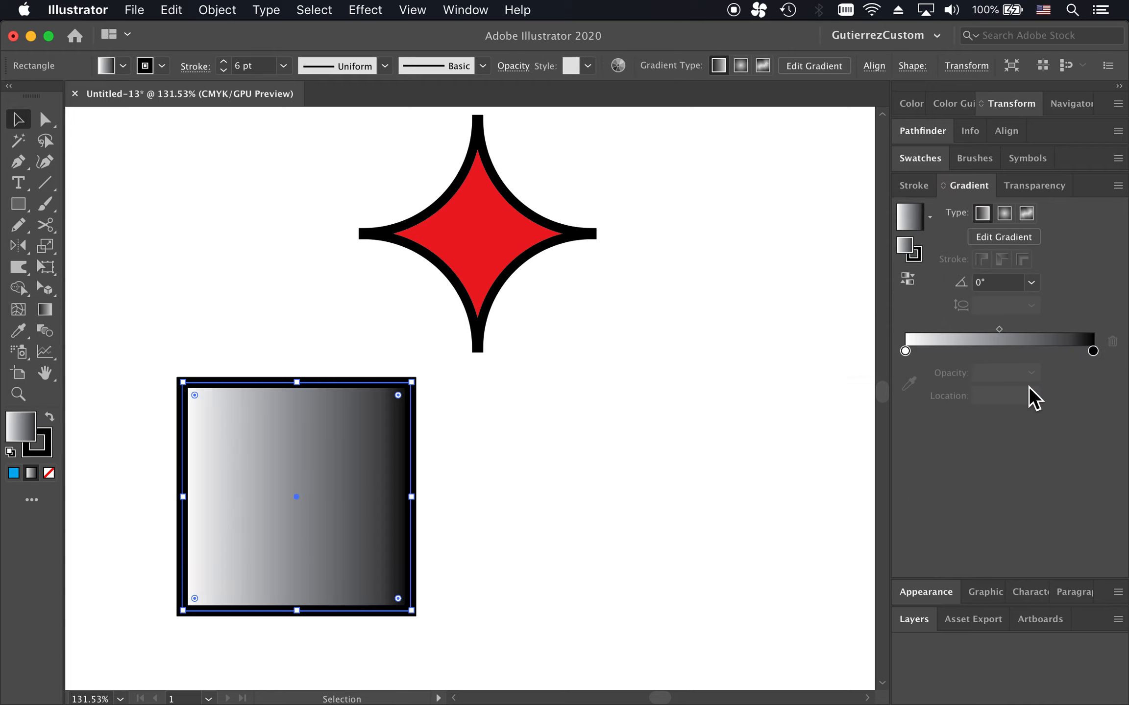
pyautogui.click(634, 441)
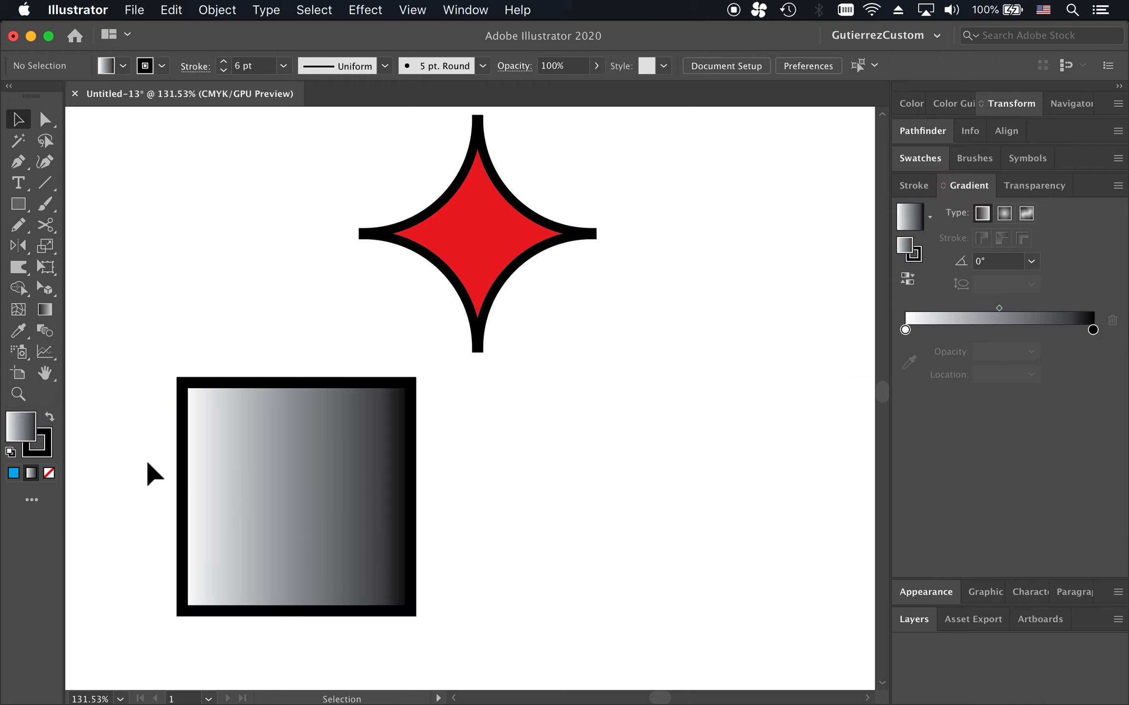
# Step: Set the angle of the square's gradient fill to 28°
pyautogui.click(409, 439)
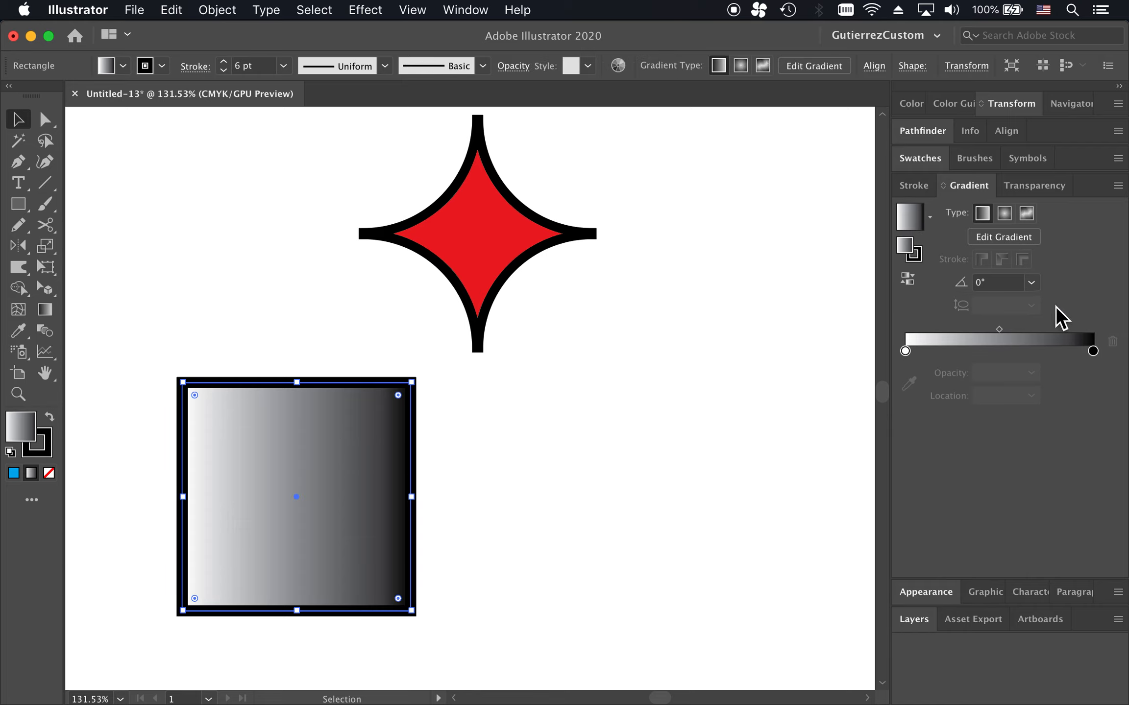
pyautogui.tripleClick(1006, 285)
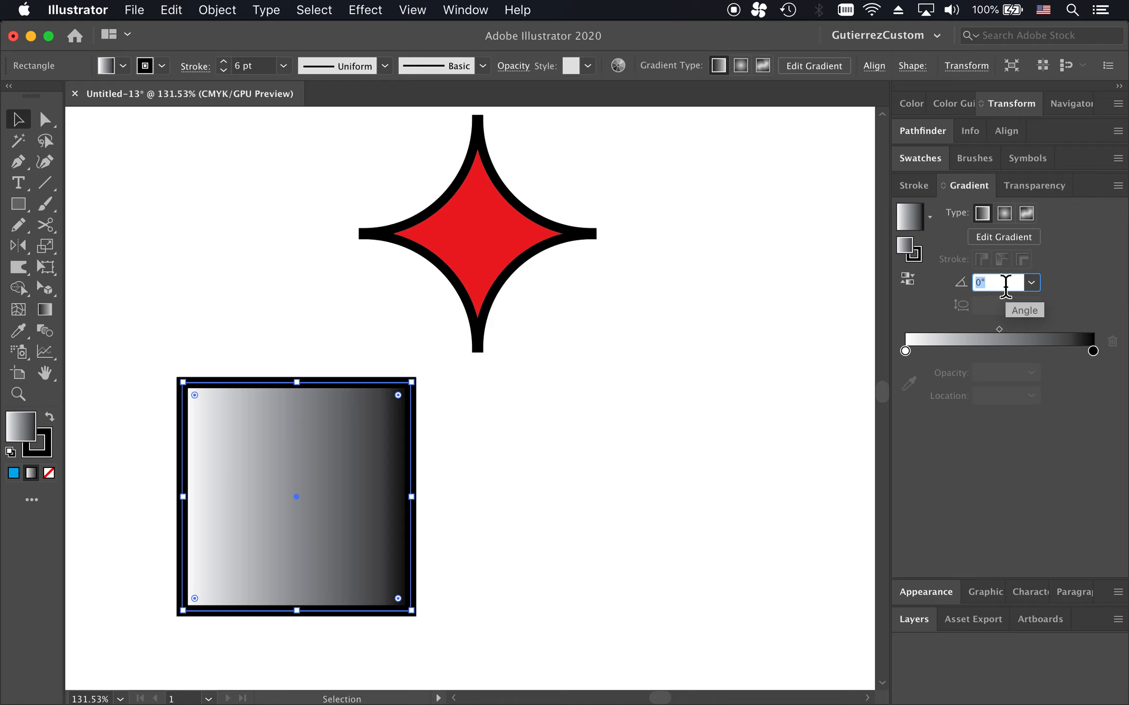
pyautogui.write('28')
pyautogui.press('Return')
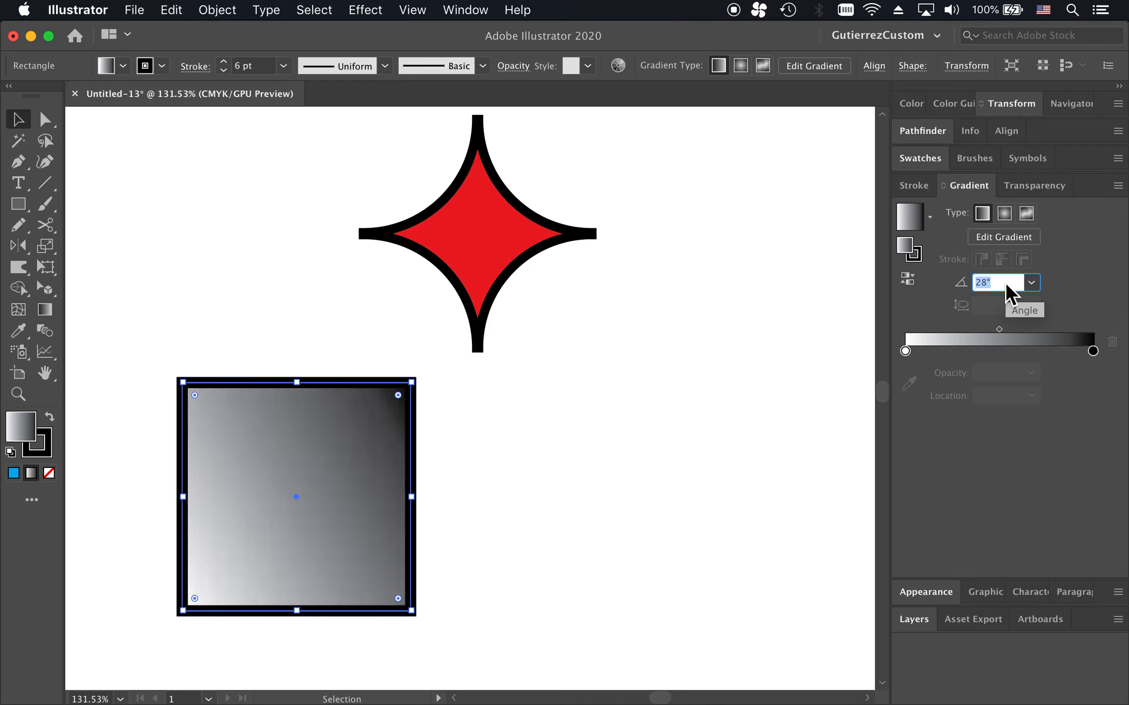
# Step: Rotate the square's gradient in small increments, finishing with the angle set to 90°
pyautogui.press('Up')
pyautogui.press('Up')
pyautogui.press('Up')
pyautogui.press('Up')
pyautogui.press('Up')
pyautogui.press('Up')
pyautogui.press('Up')
pyautogui.press('Up')
pyautogui.press('Up')
pyautogui.press('Up')
pyautogui.press('Up')
pyautogui.press('Up')
pyautogui.press('Up')
pyautogui.press('Up')
pyautogui.press('Up')
pyautogui.press('Up')
pyautogui.press('Up')
pyautogui.press('Up')
pyautogui.press('Up')
pyautogui.press('Up')
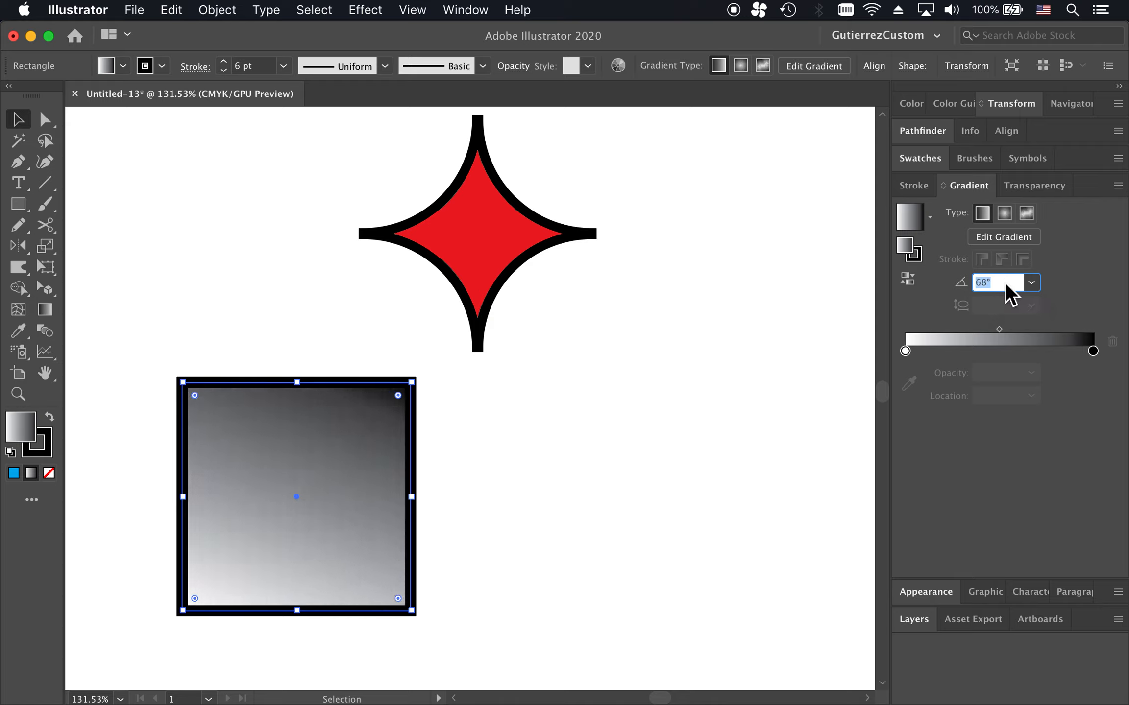
pyautogui.write('90')
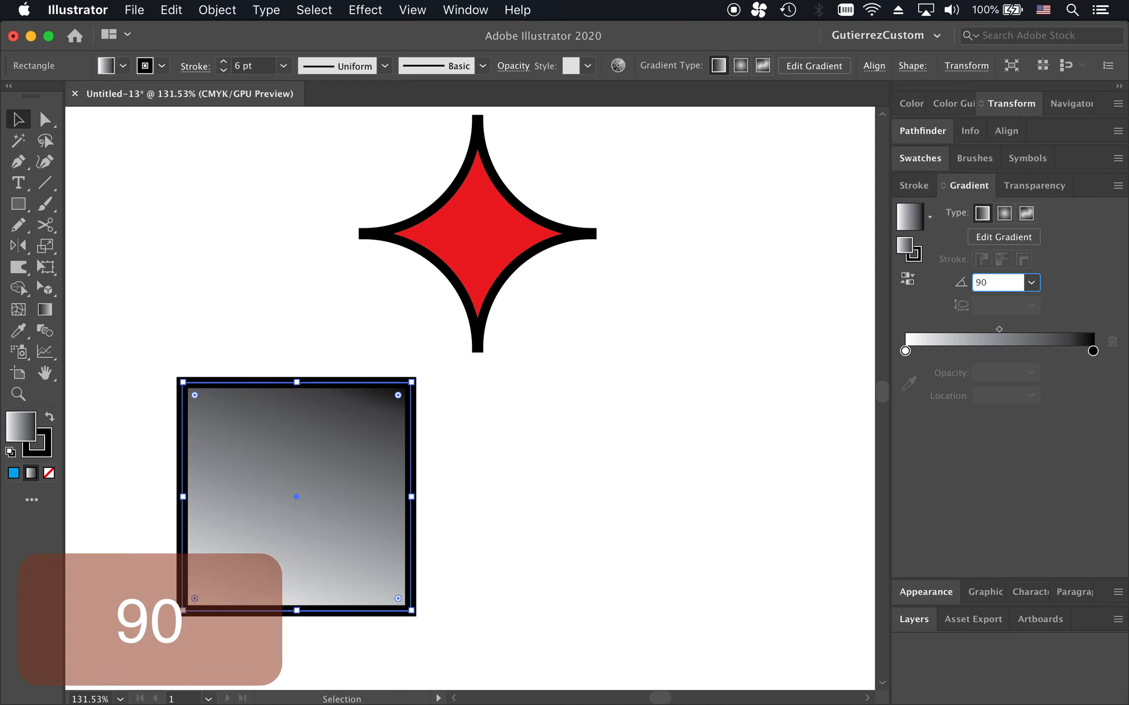
pyautogui.press('Return')
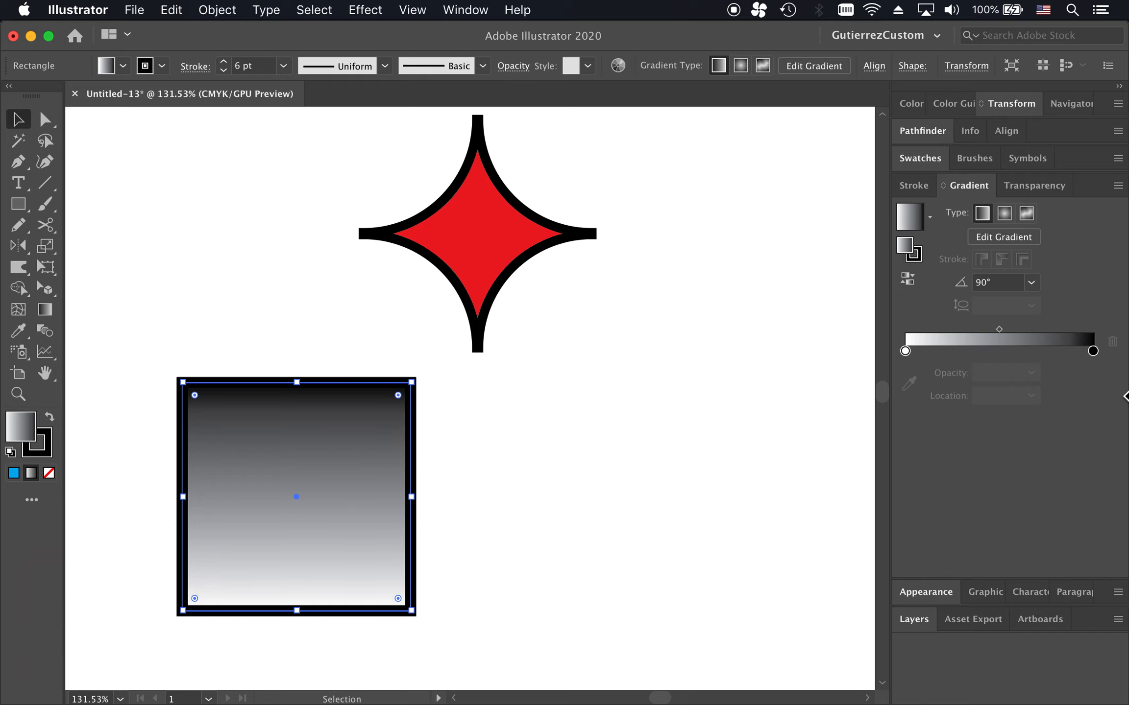
# Step: Change the black end stop of the square's gradient to the red swatch
pyautogui.click(1093, 351)
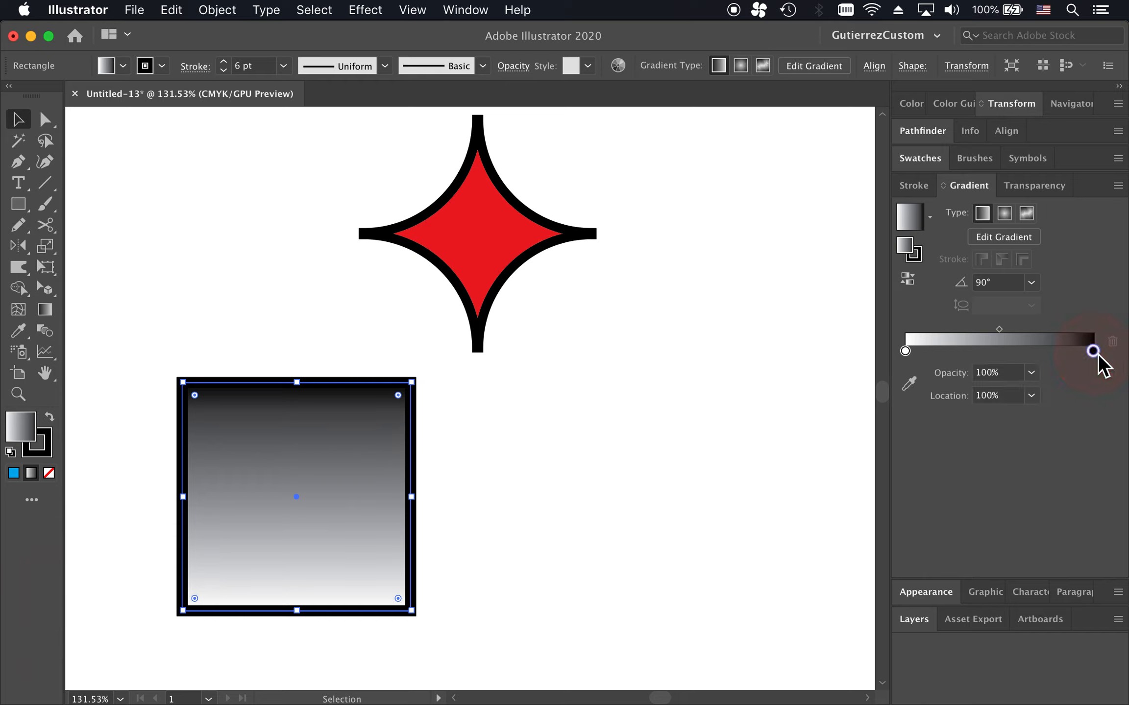
pyautogui.doubleClick(1093, 351)
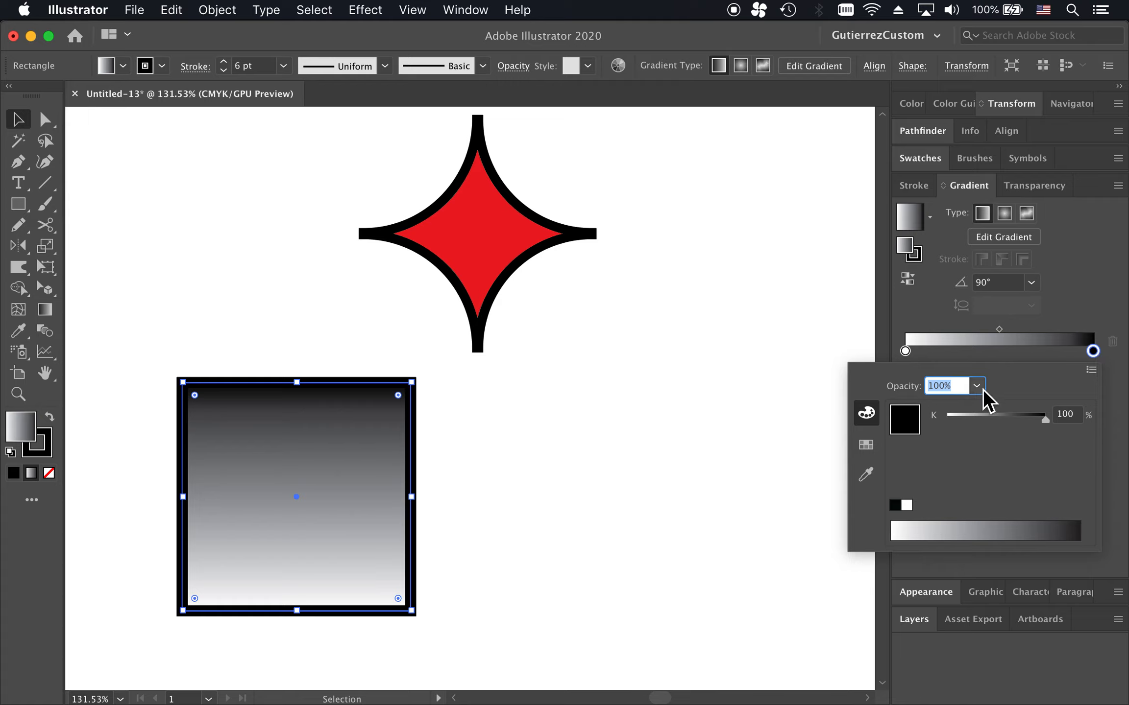
pyautogui.click(866, 444)
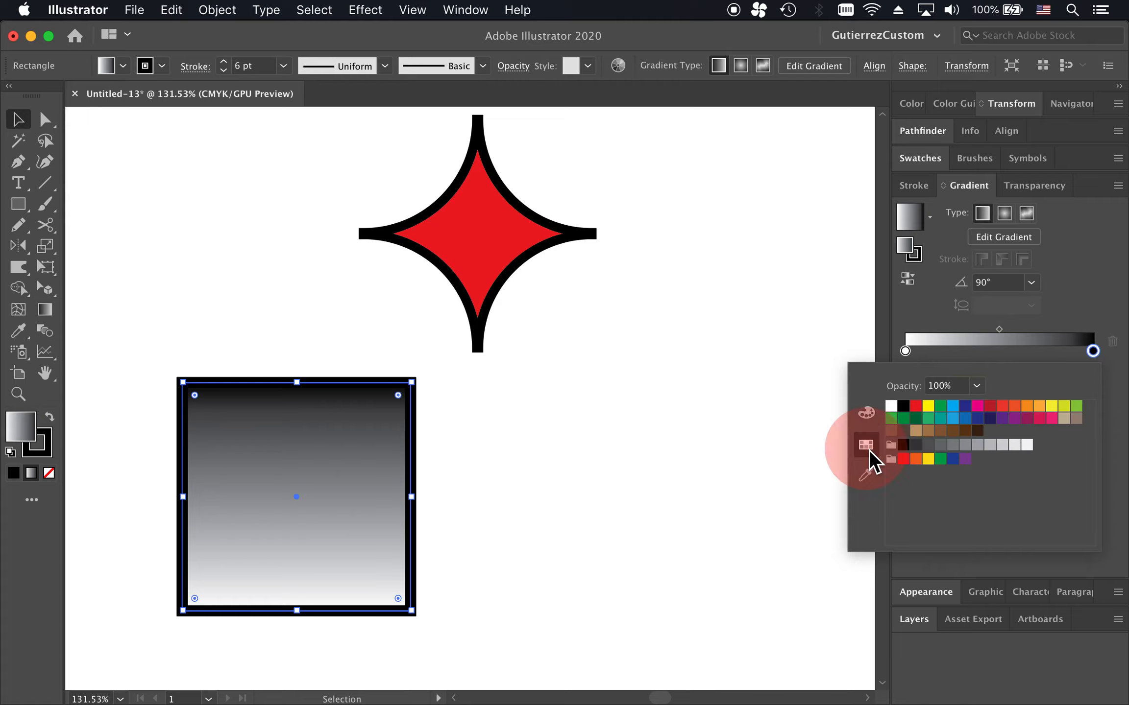
pyautogui.click(919, 405)
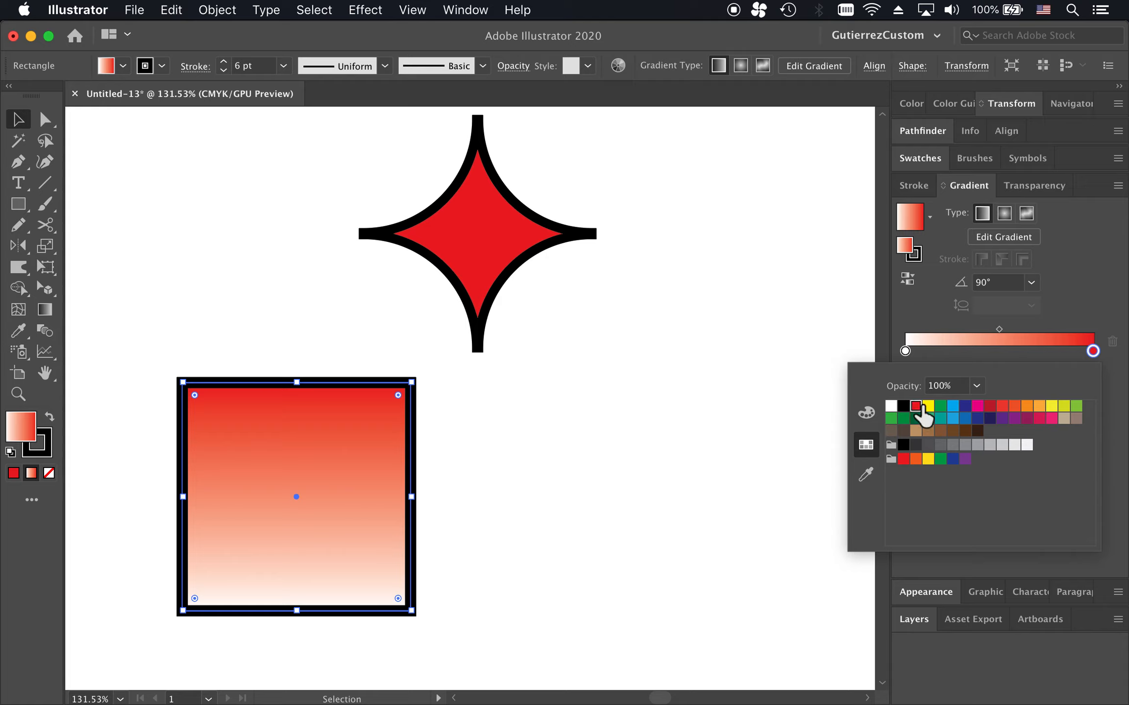
pyautogui.click(931, 346)
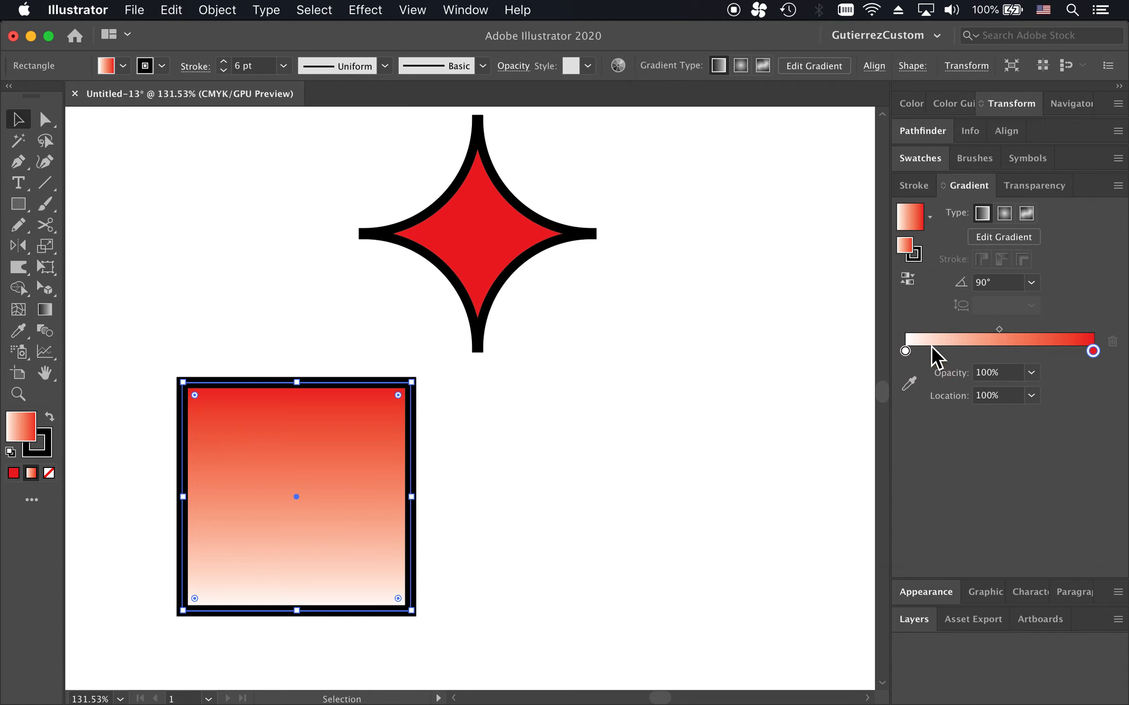
# Step: Change the white start stop of the square's gradient to the blue swatch C=70 M=15 Y=0 K=0
pyautogui.click(905, 351)
pyautogui.doubleClick(905, 350)
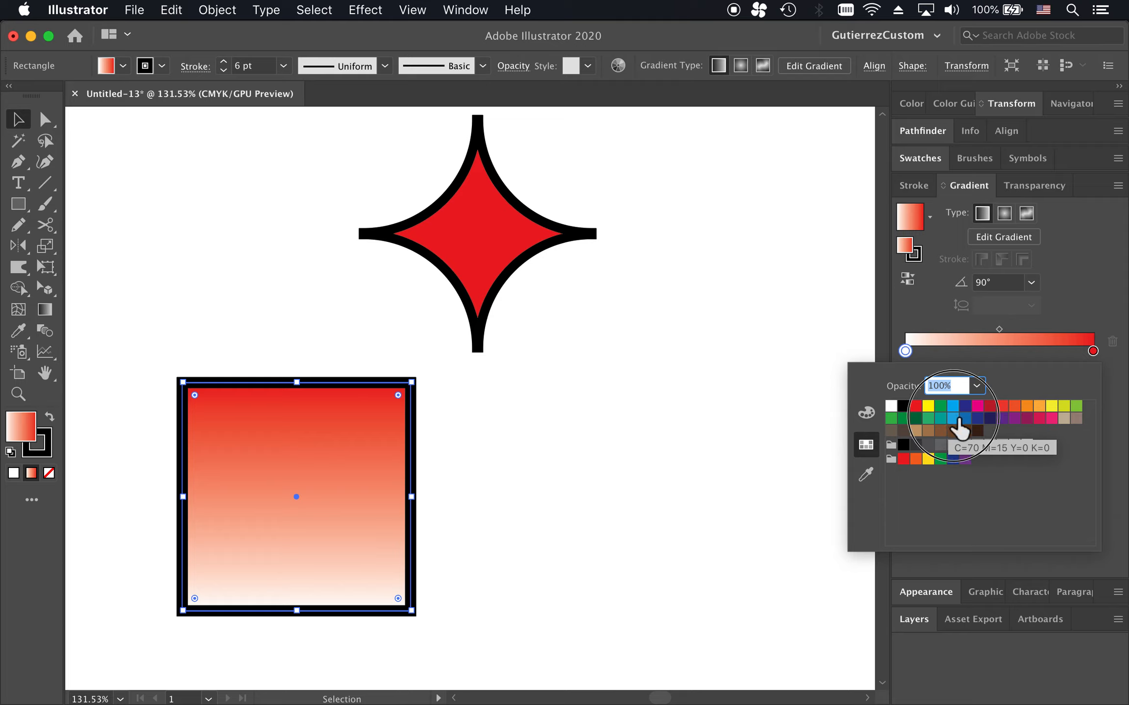
pyautogui.click(952, 418)
pyautogui.click(886, 298)
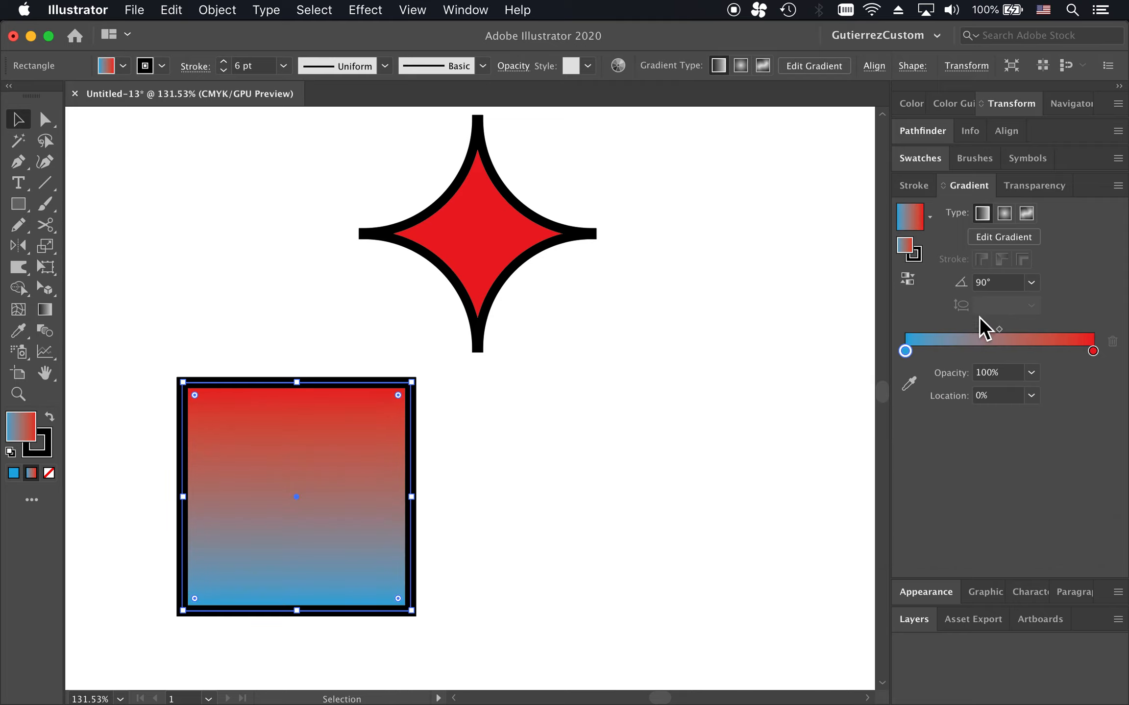
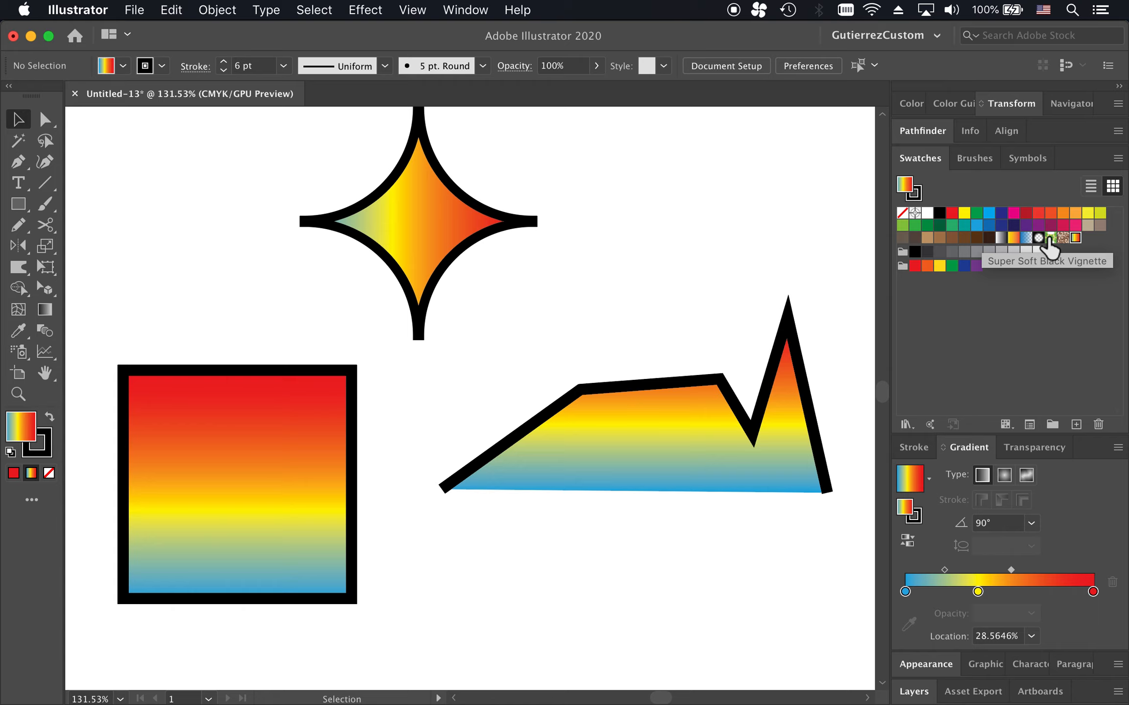
# Step: Delete the star, the square and the open path from the artboard
pyautogui.scroll(-2, 597, 291)
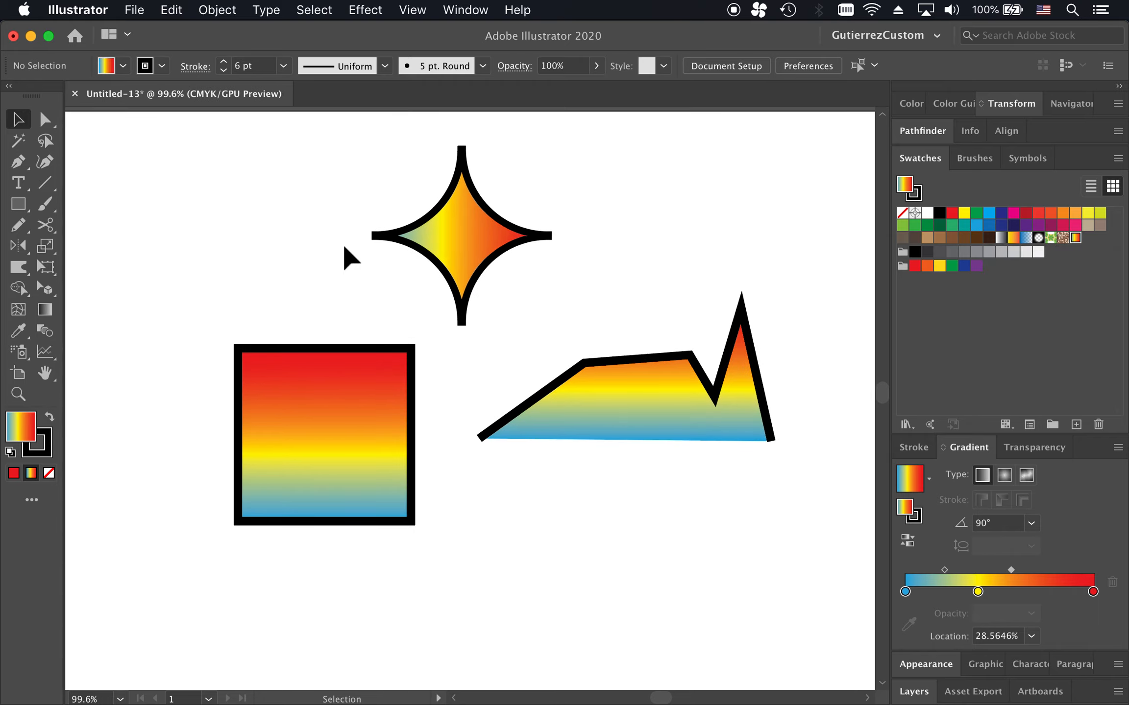
pyautogui.moveTo(162, 185); pyautogui.dragTo(811, 570)
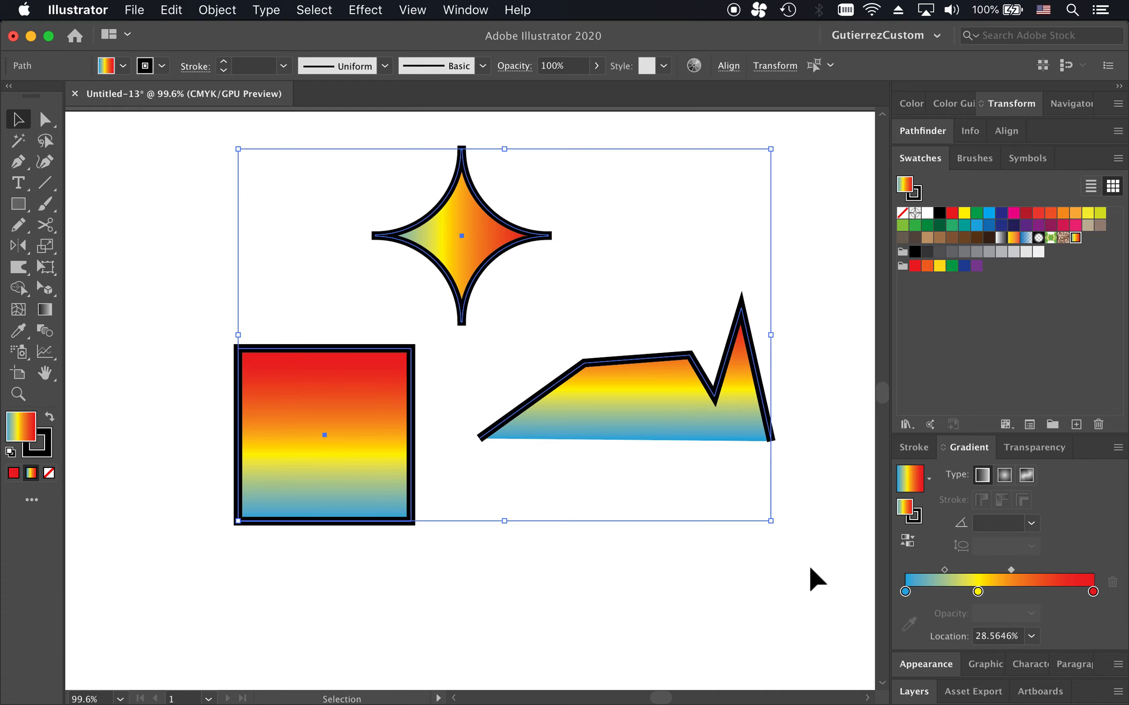
pyautogui.press('BackSpace')
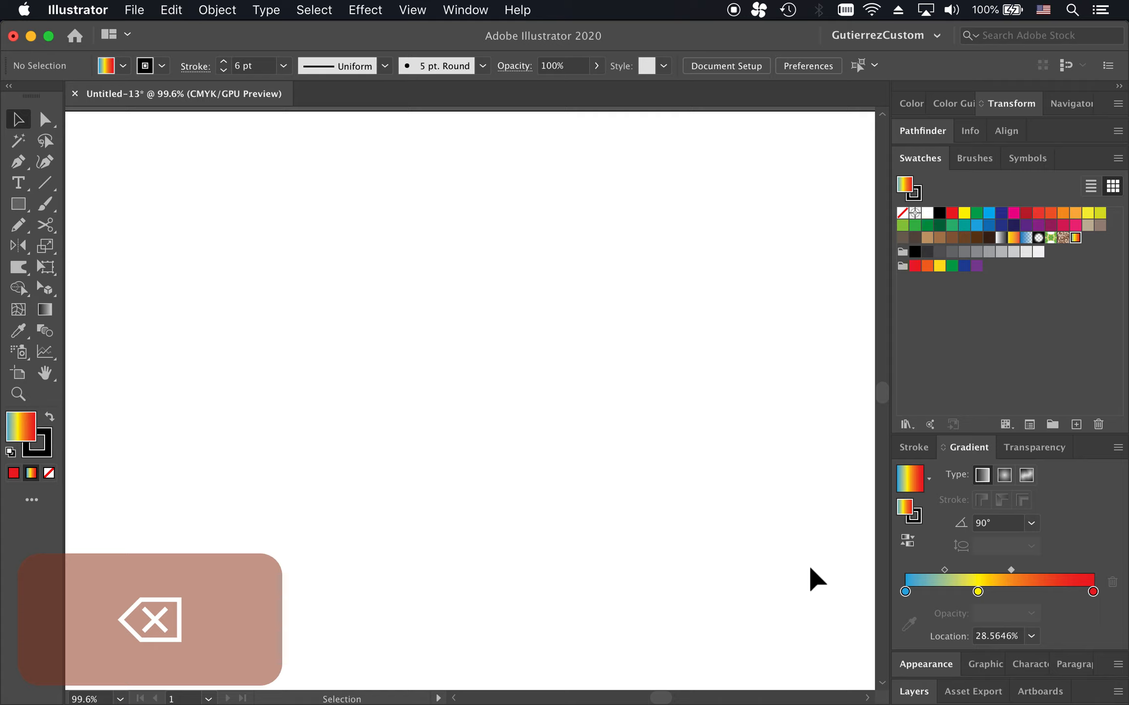
# Step: Draw a tall rectangle in the upper part of the artboard and set its fill to None
pyautogui.press('m')
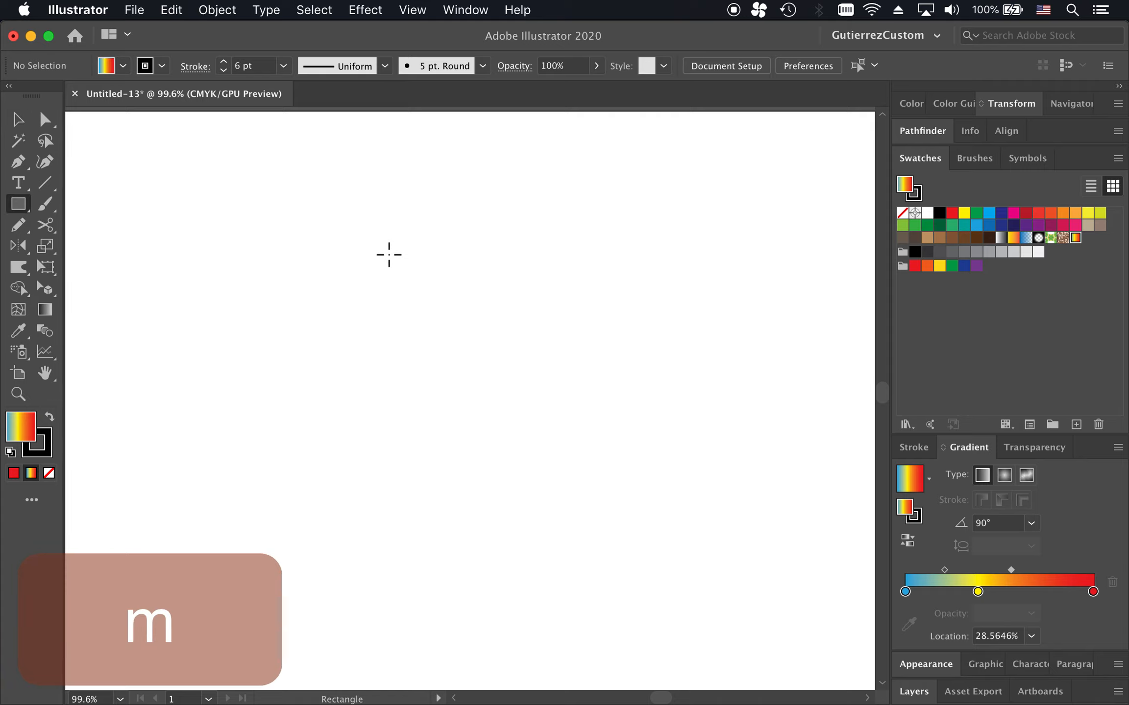
pyautogui.moveTo(230, 176); pyautogui.dragTo(367, 419)
pyautogui.press('v')
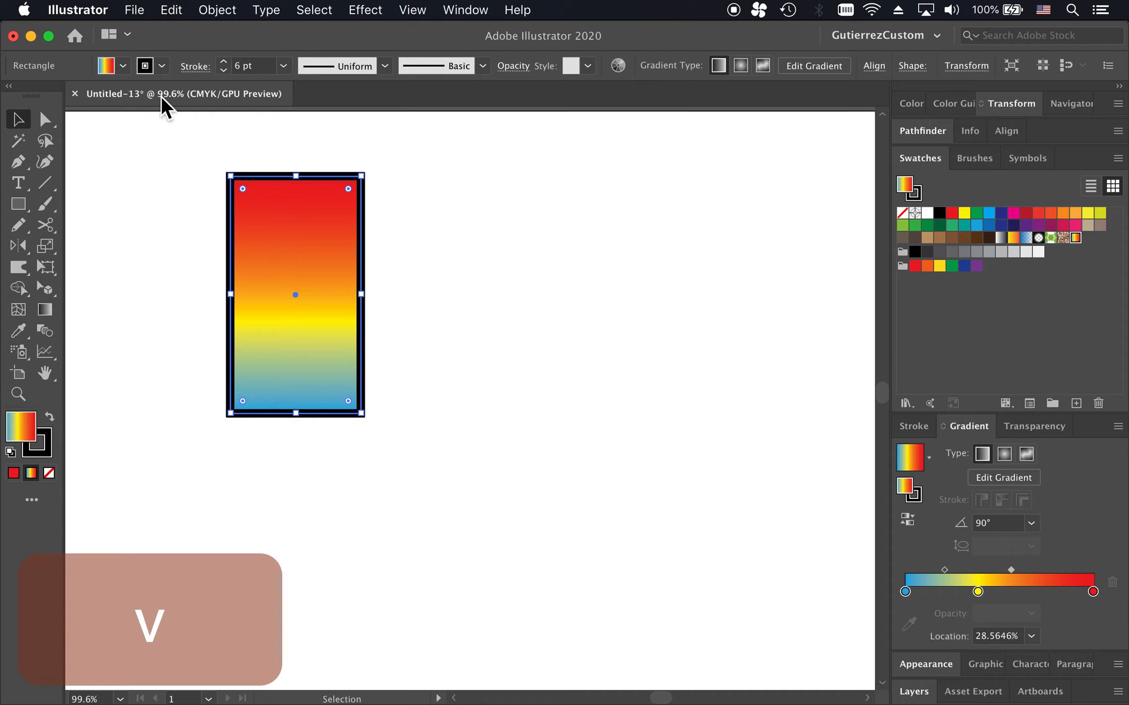
pyautogui.click(123, 65)
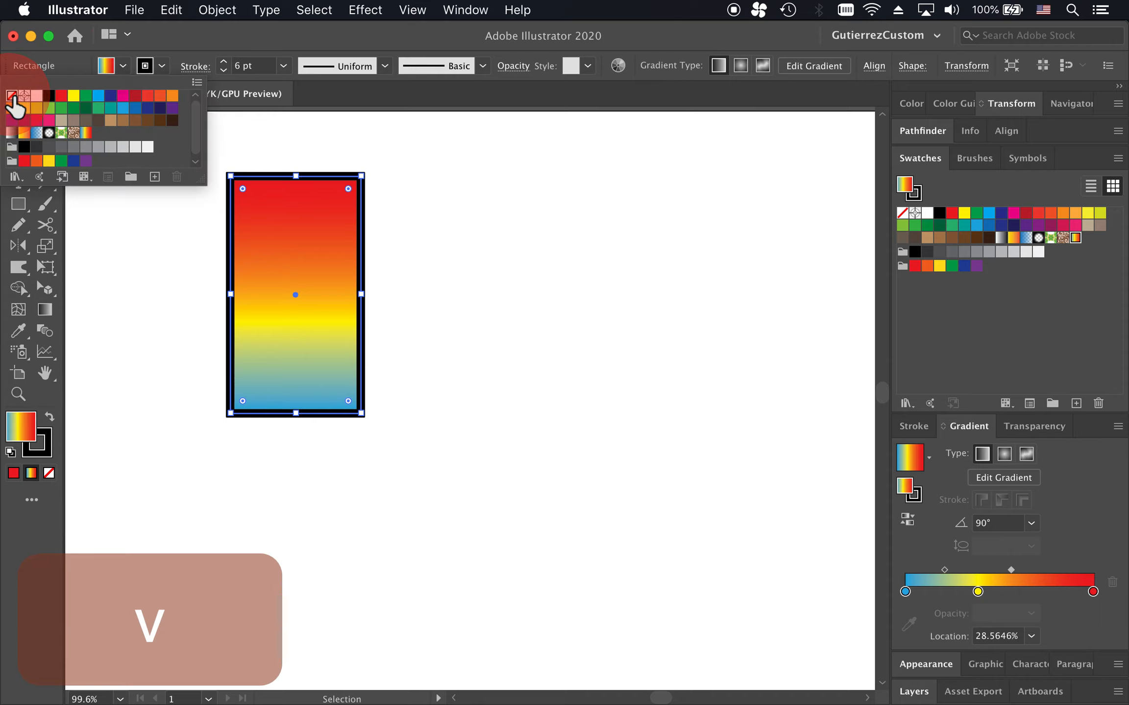
pyautogui.click(11, 96)
# Step: Set the rectangle's stroke weight to 3 pt and deselect it
pyautogui.click(224, 70)
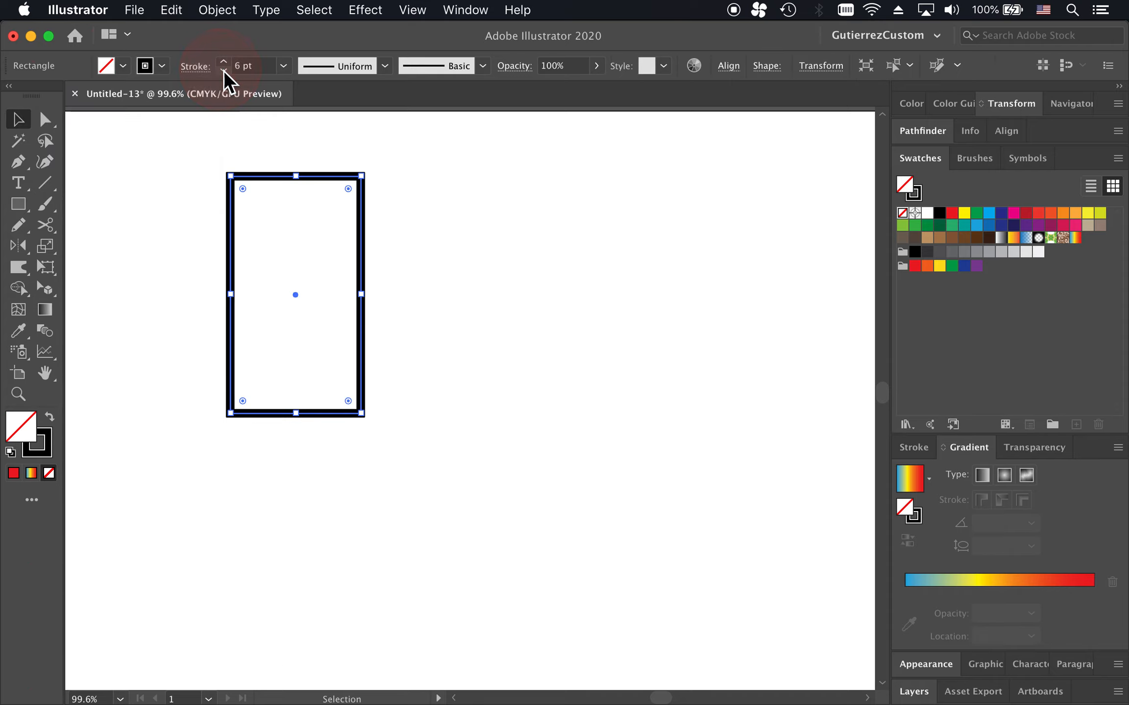
pyautogui.click(223, 70)
pyautogui.click(223, 70)
pyautogui.click(223, 70)
pyautogui.click(223, 70)
pyautogui.click(223, 70)
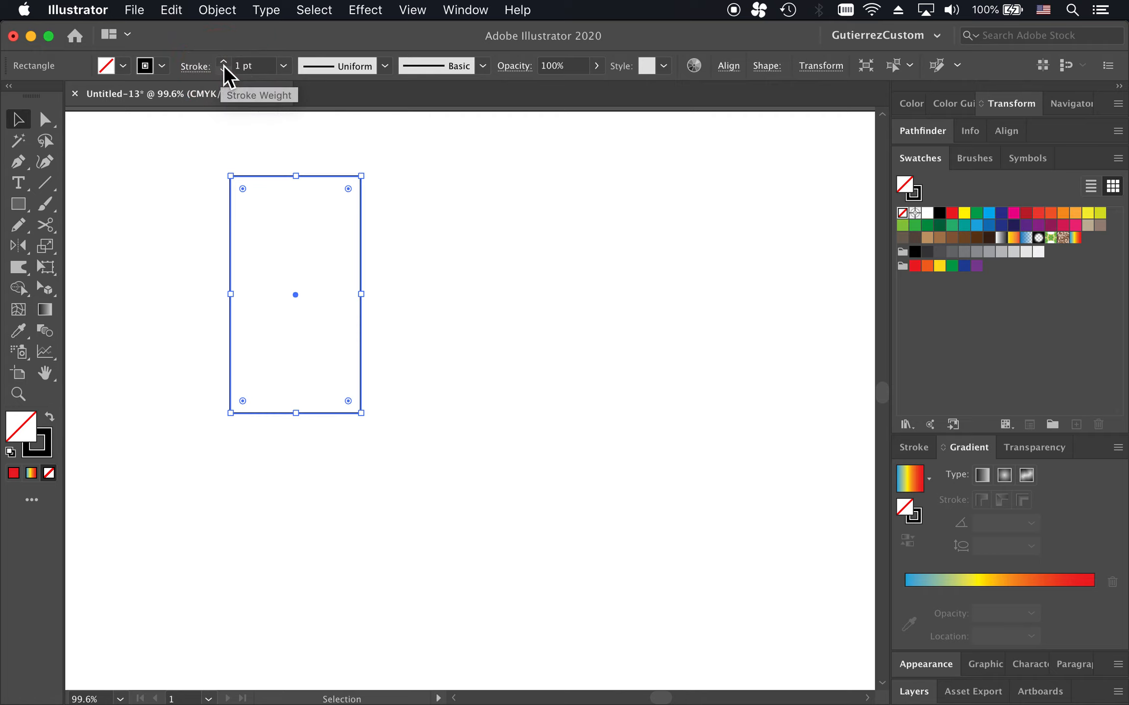
pyautogui.click(223, 62)
pyautogui.click(223, 62)
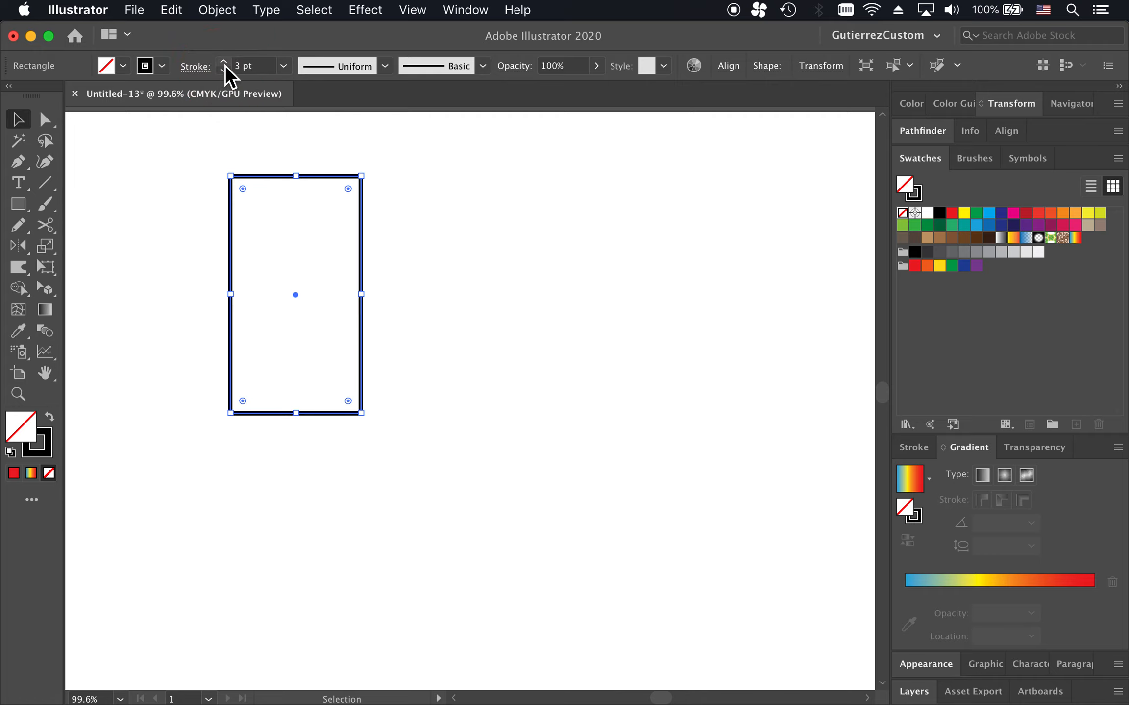
pyautogui.click(417, 251)
pyautogui.click(362, 237)
pyautogui.click(408, 289)
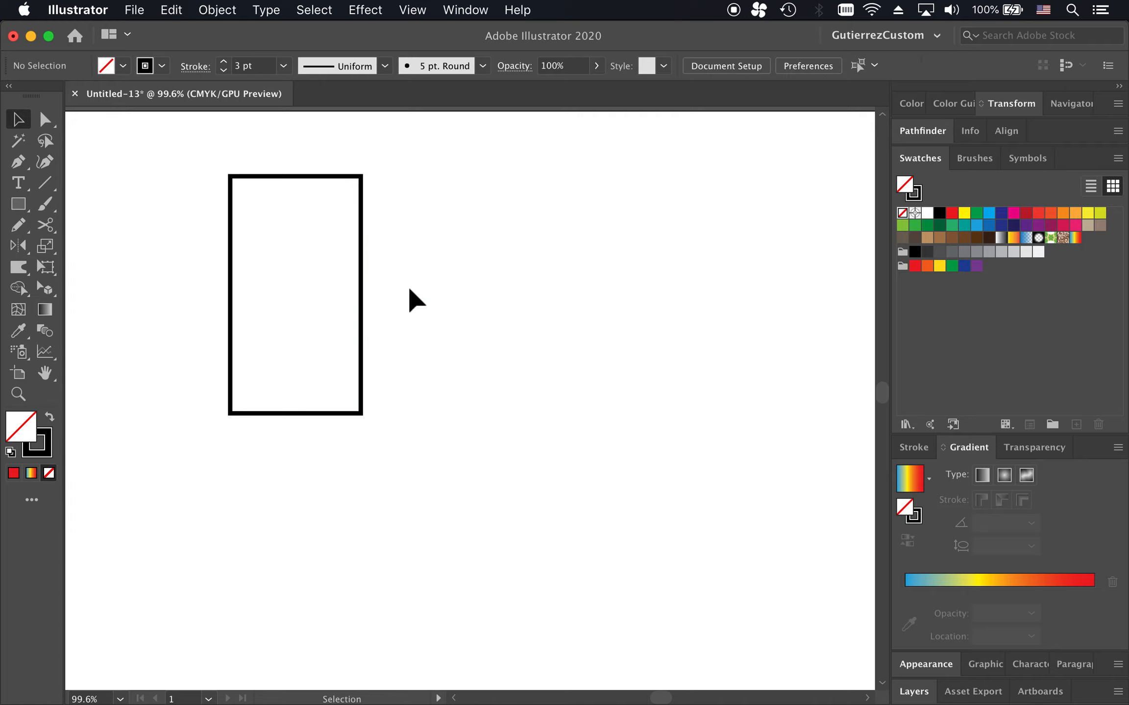
# Step: Draw a black-filled circle without a stroke, centred on the rectangle's lower-right corner
pyautogui.press('l')
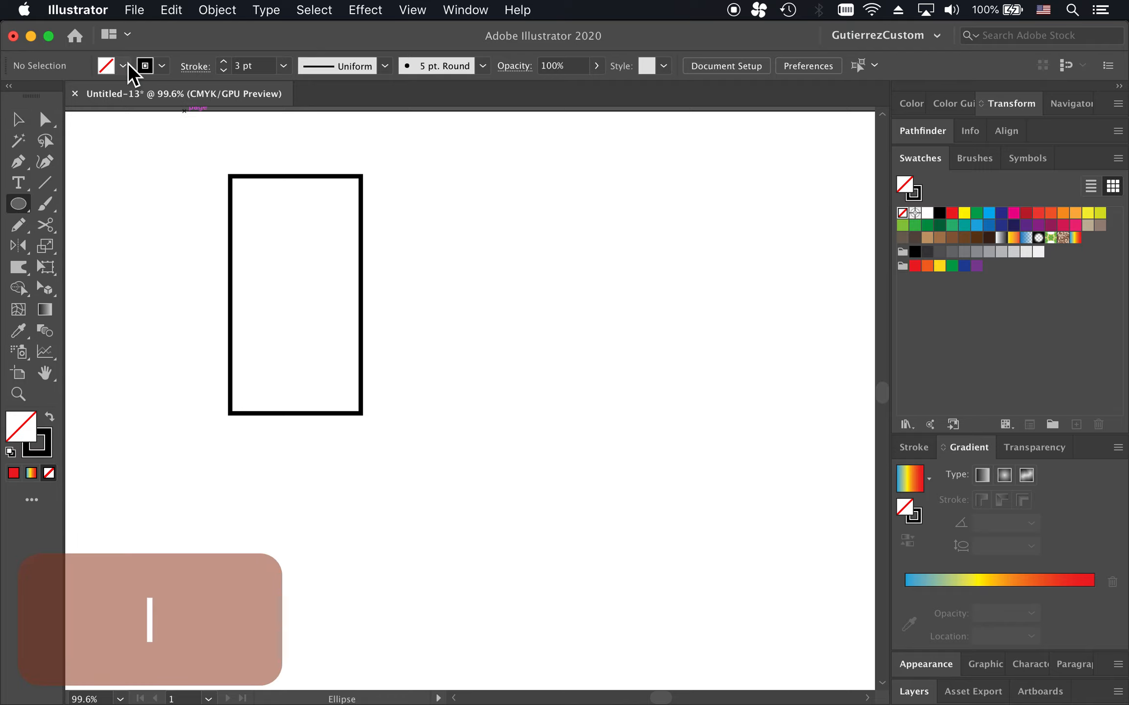
pyautogui.click(50, 417)
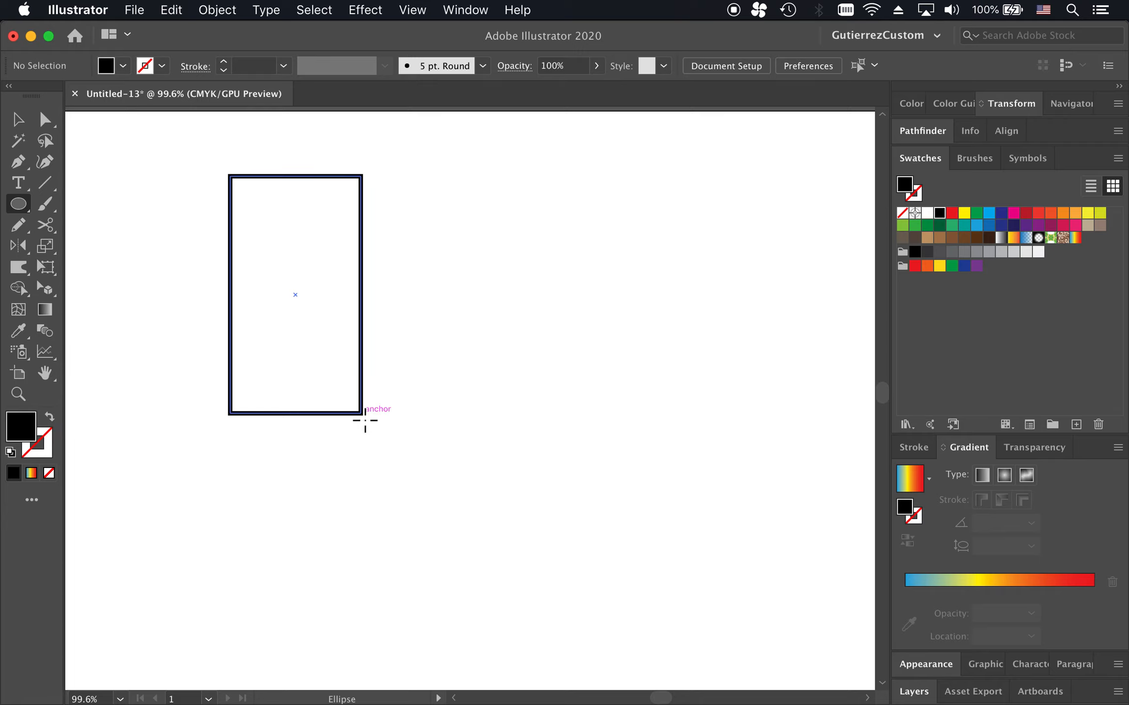
pyautogui.scroll(4, 365, 421)
pyautogui.scroll(3, 366, 420)
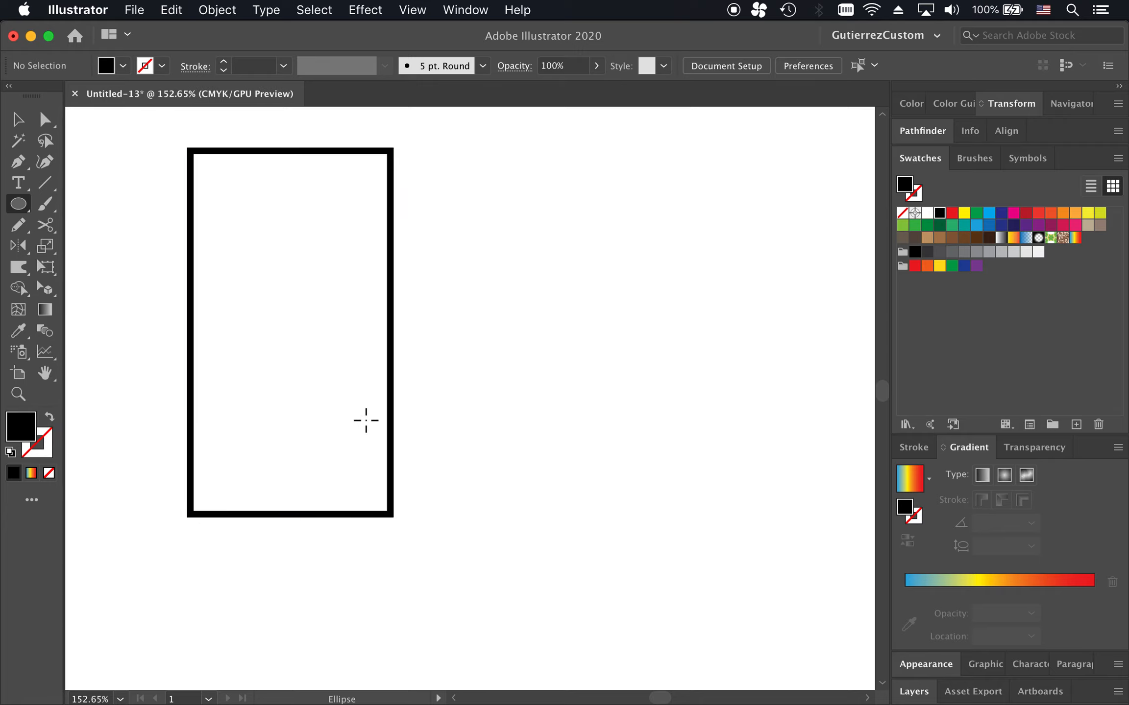
pyautogui.scroll(3, 366, 420)
pyautogui.hscroll(-2, 366, 421)
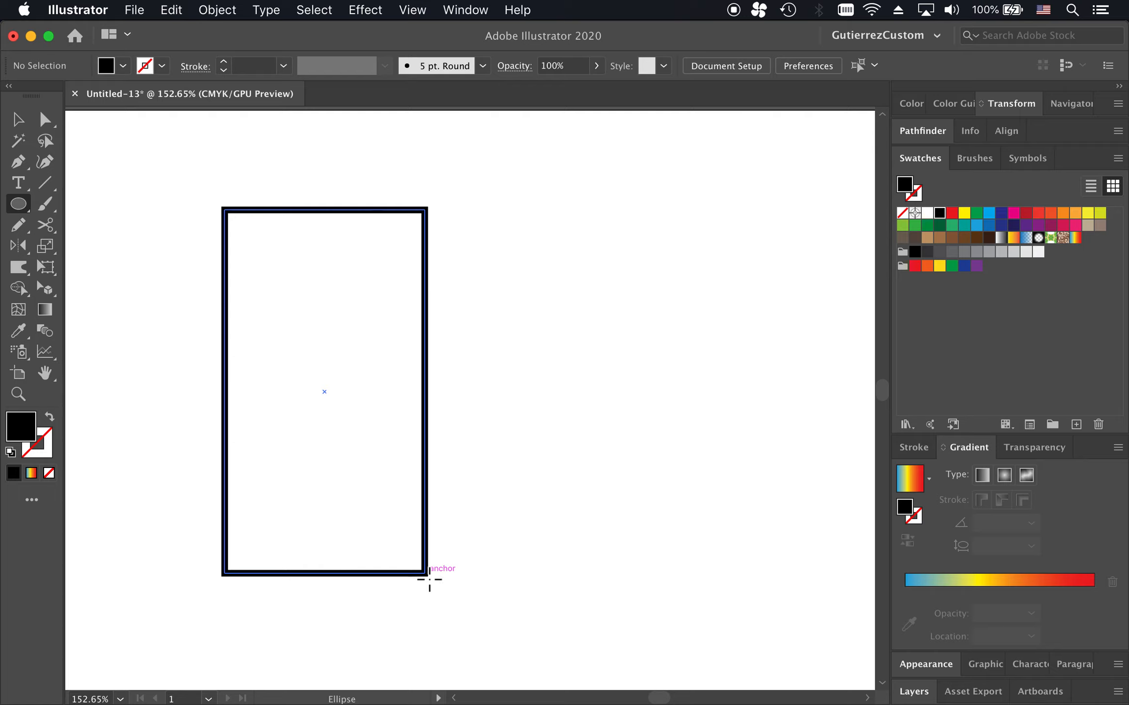
pyautogui.moveTo(429, 579); pyautogui.dragTo(462, 610)
pyautogui.hotkey('alt', 'shift', 'v')
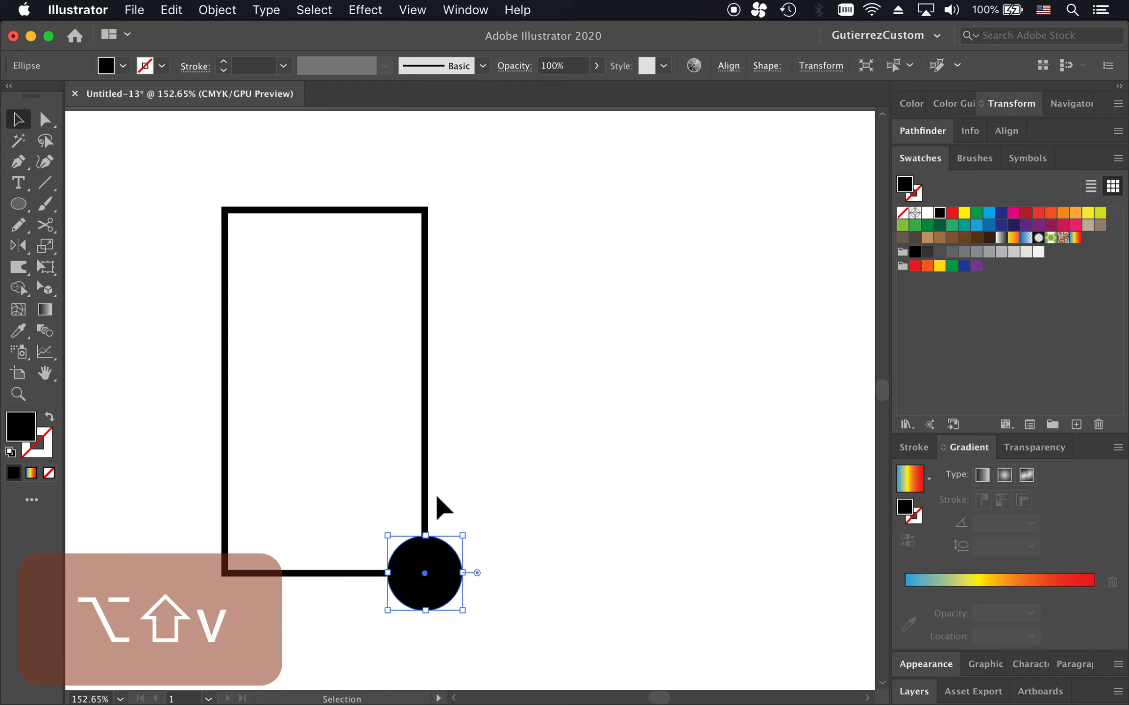
# Step: Copy the circle to the rectangle's lower-left corner, and copy both circles to the two upper corners
pyautogui.press('alt')
pyautogui.moveTo(424, 572); pyautogui.dragTo(224, 572)
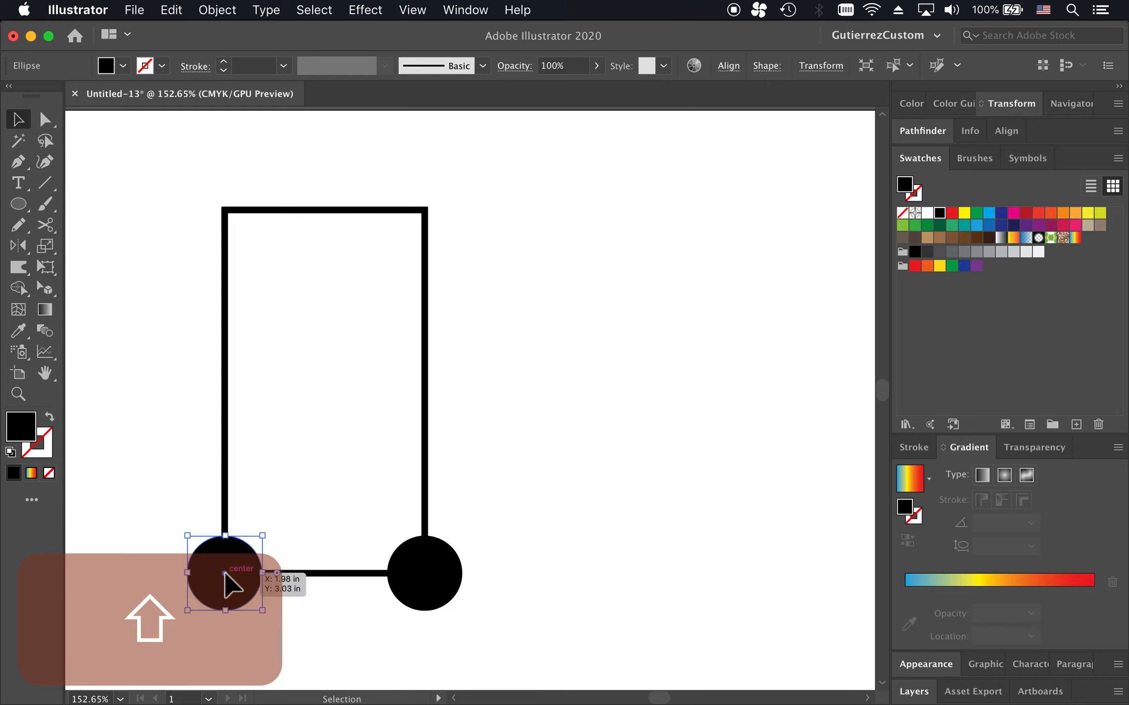
pyautogui.keyDown('shift'); pyautogui.click(428, 569); pyautogui.keyUp('shift')
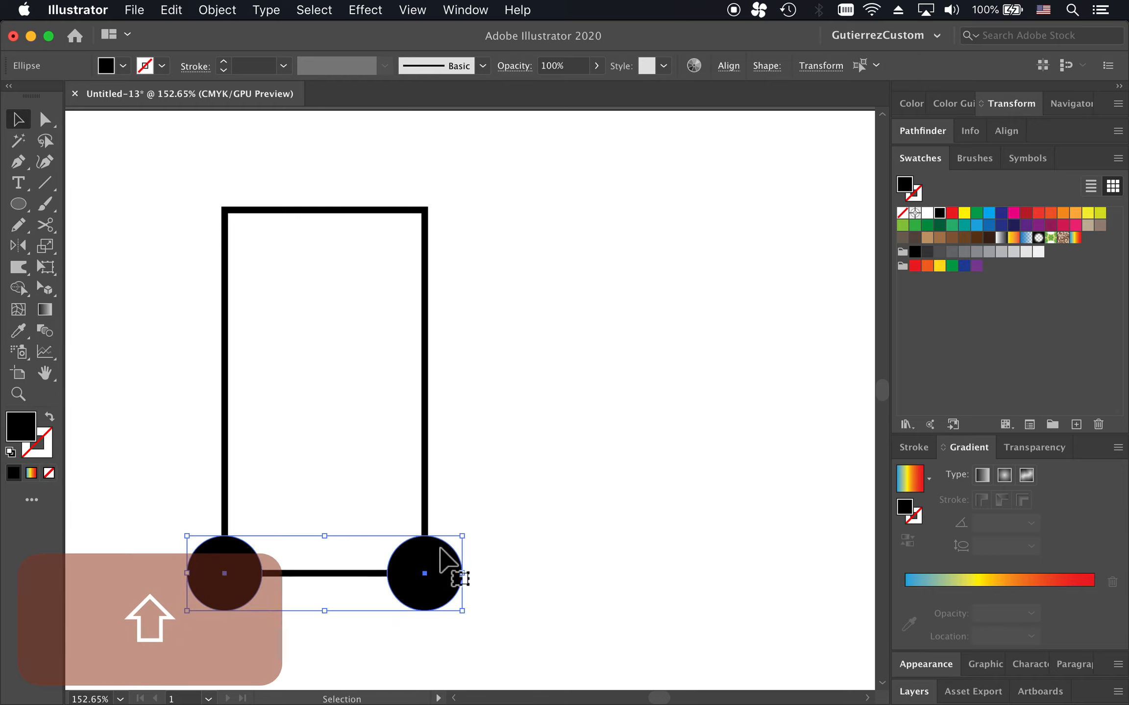
pyautogui.moveTo(427, 574); pyautogui.dragTo(422, 212)
pyautogui.click(537, 334)
# Step: Copy the upper-right circle to the rectangle's centre and scale the copy down proportionally about its centre
pyautogui.click(431, 218)
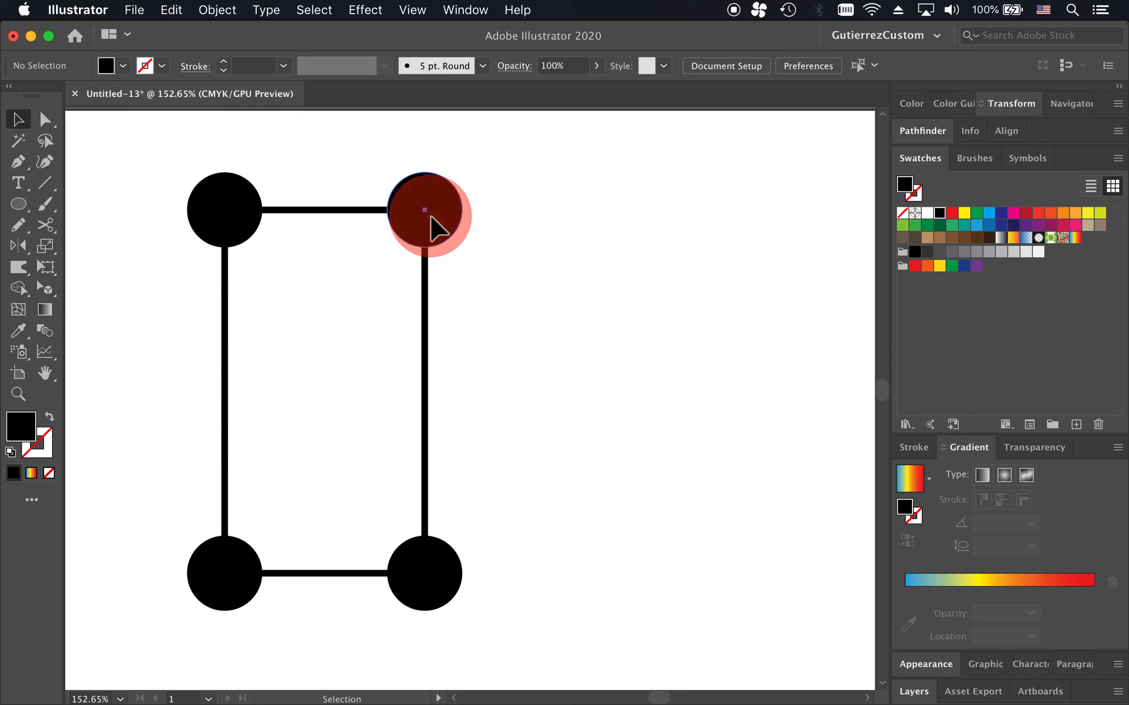
pyautogui.moveTo(424, 210); pyautogui.dragTo(324, 393)
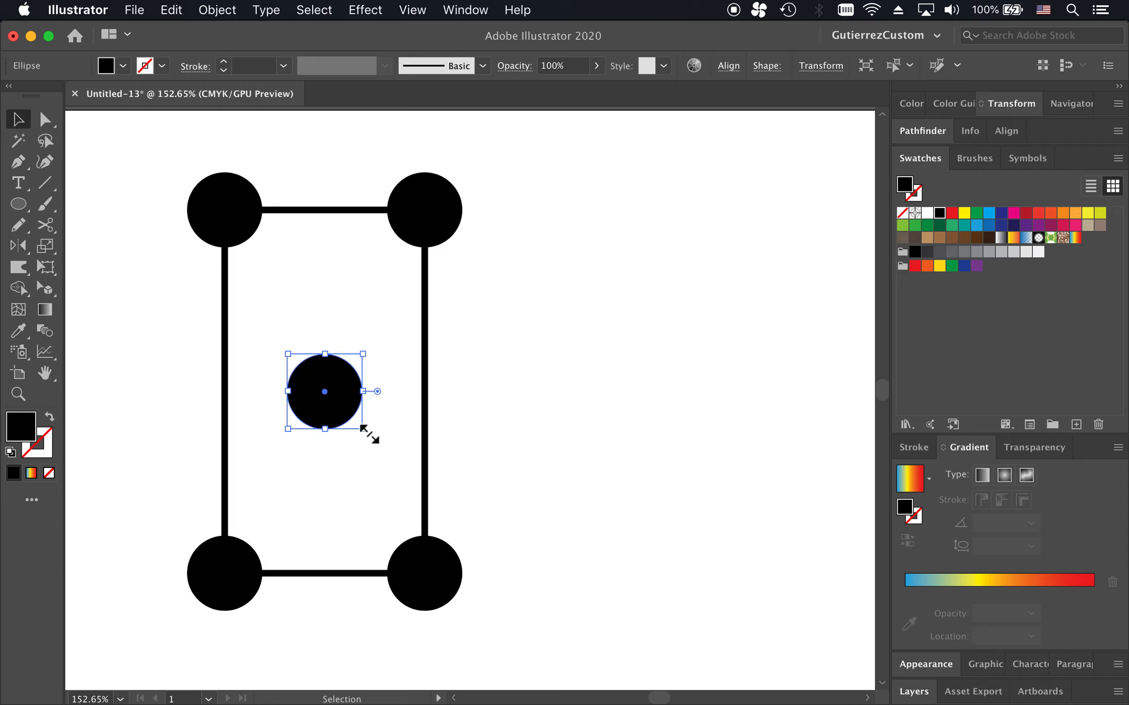
pyautogui.moveTo(366, 432); pyautogui.dragTo(352, 418)
# Step: Fill the small centre circle with the red swatch and deselect it
pyautogui.click(145, 66)
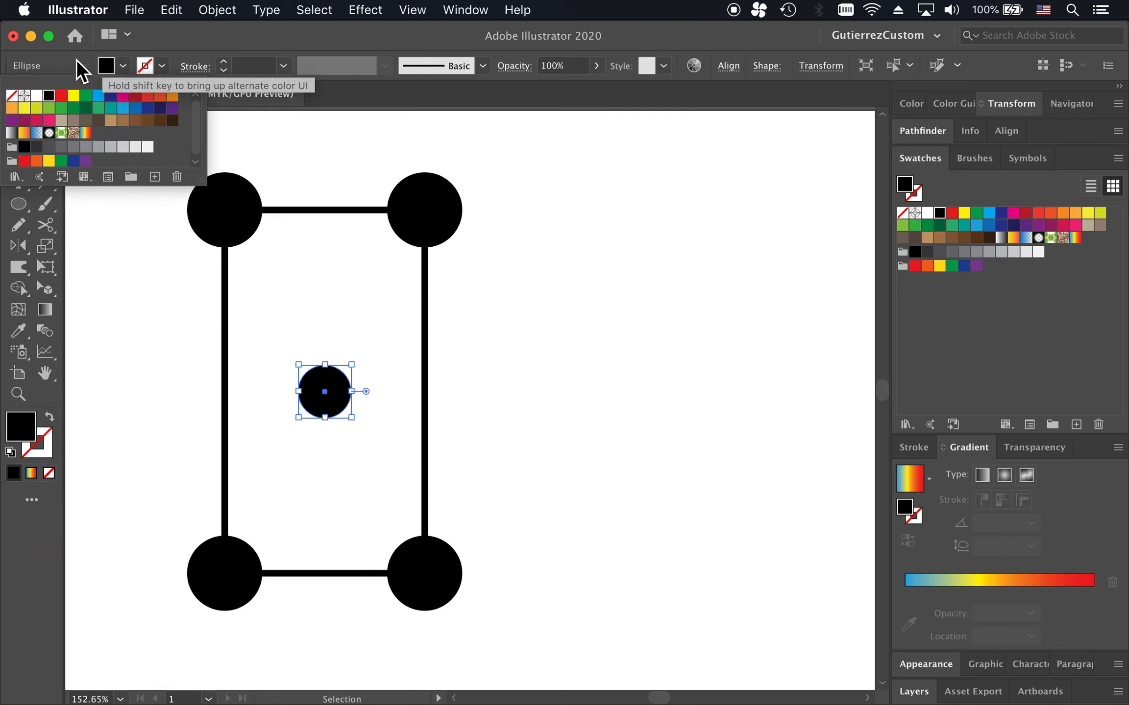
pyautogui.click(62, 97)
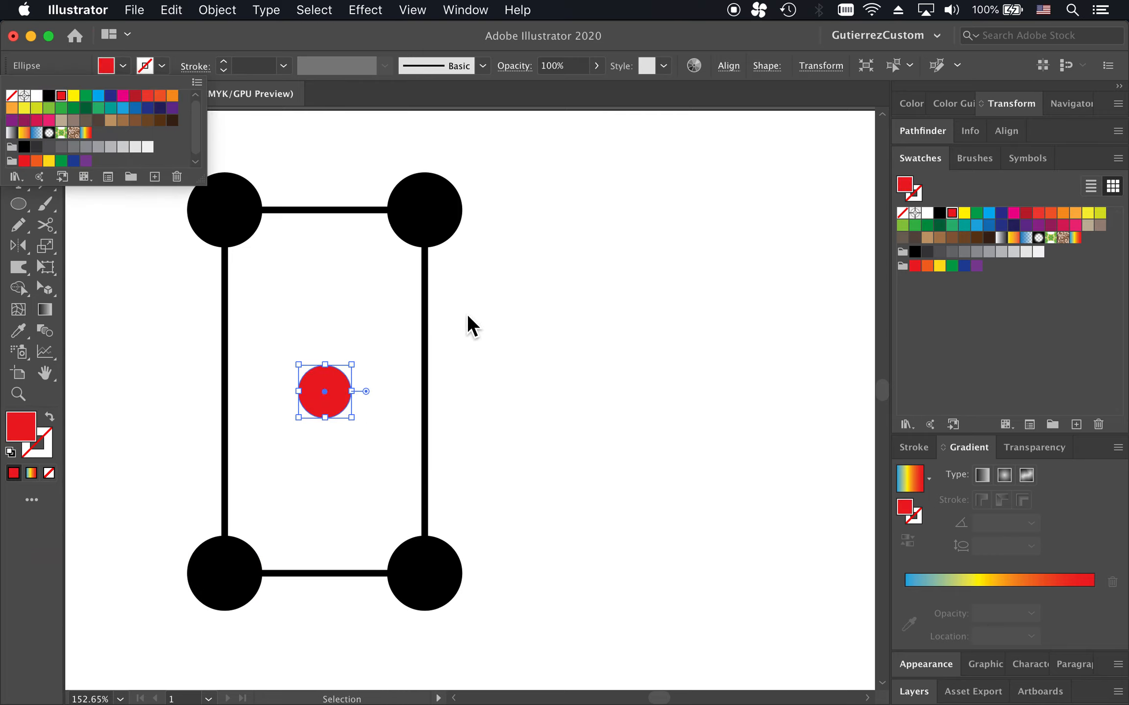
pyautogui.click(548, 436)
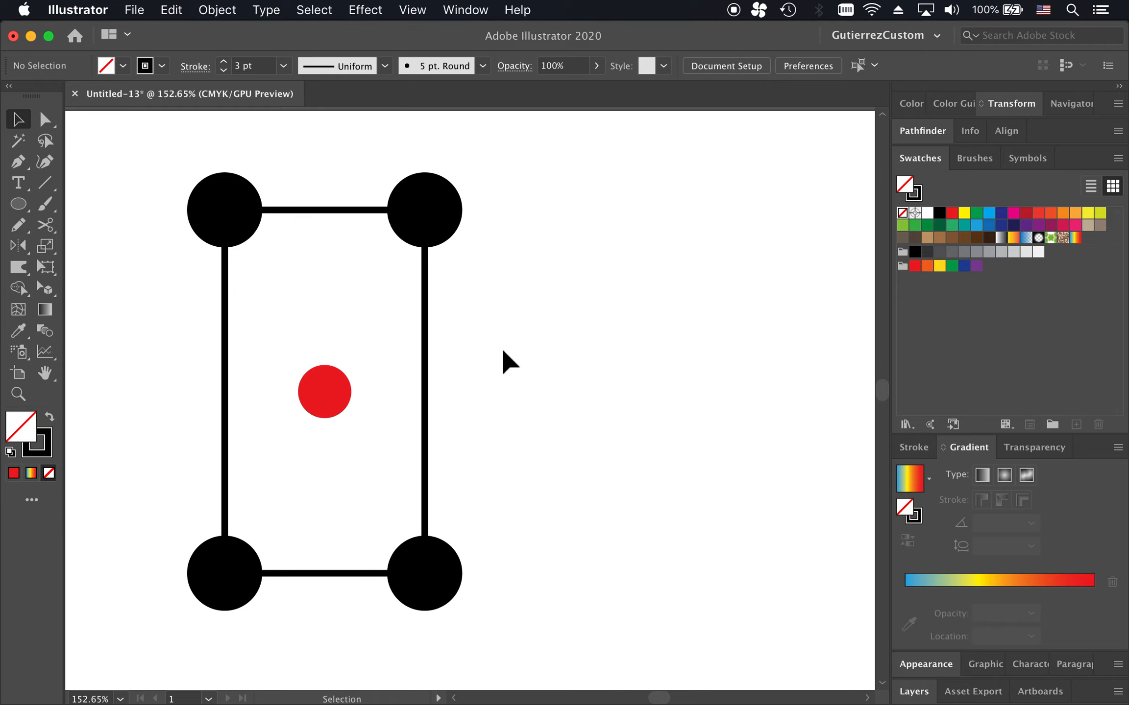
# Step: Select the rectangle connecting the corner circles and set its stroke to None
pyautogui.click(427, 317)
pyautogui.click(426, 319)
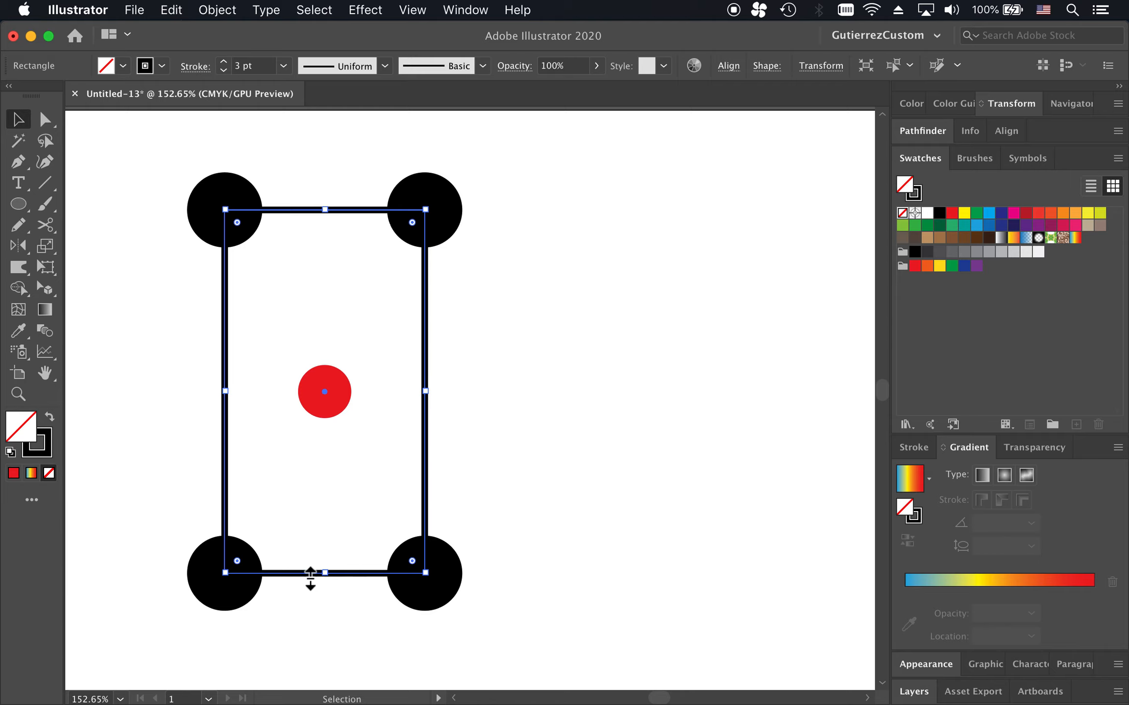
pyautogui.click(162, 66)
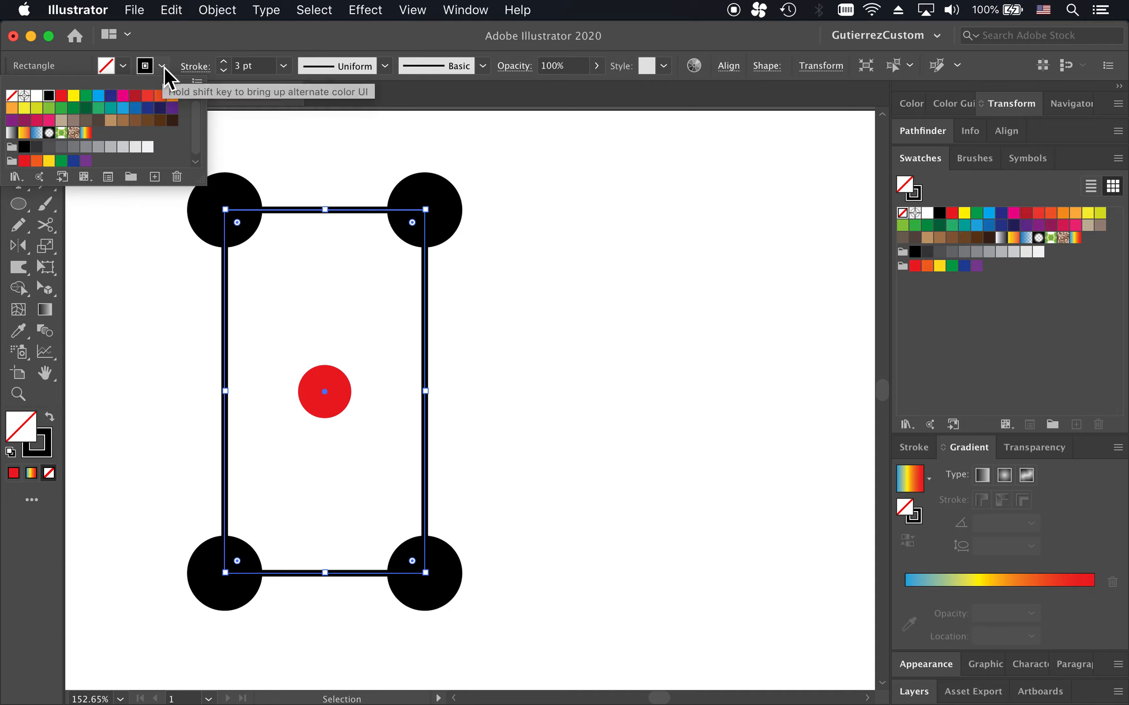
pyautogui.click(12, 96)
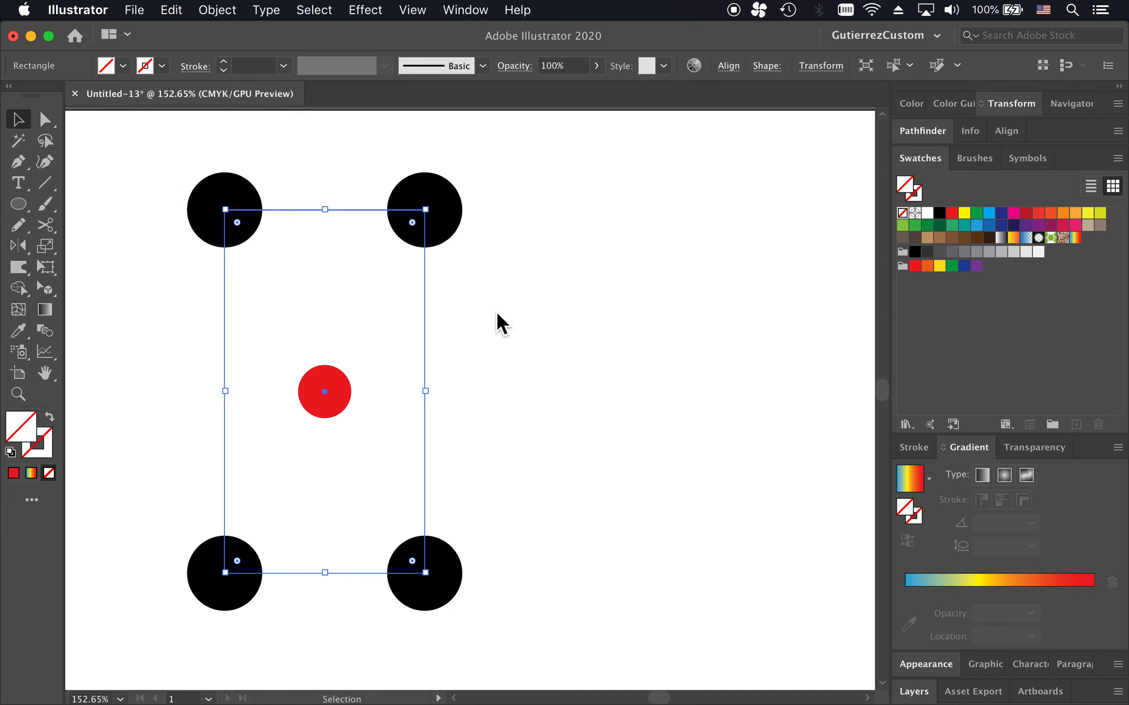
pyautogui.click(482, 314)
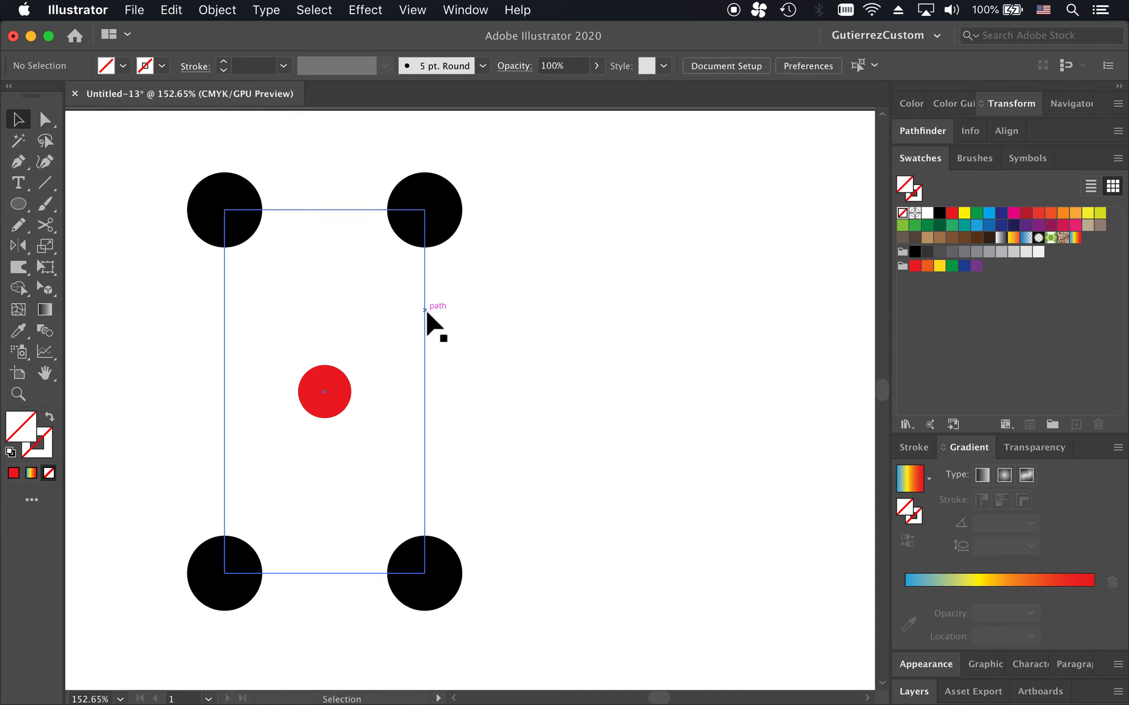
# Step: Select the invisible rectangle by its path and send it to the back, behind all circles
pyautogui.click(425, 310)
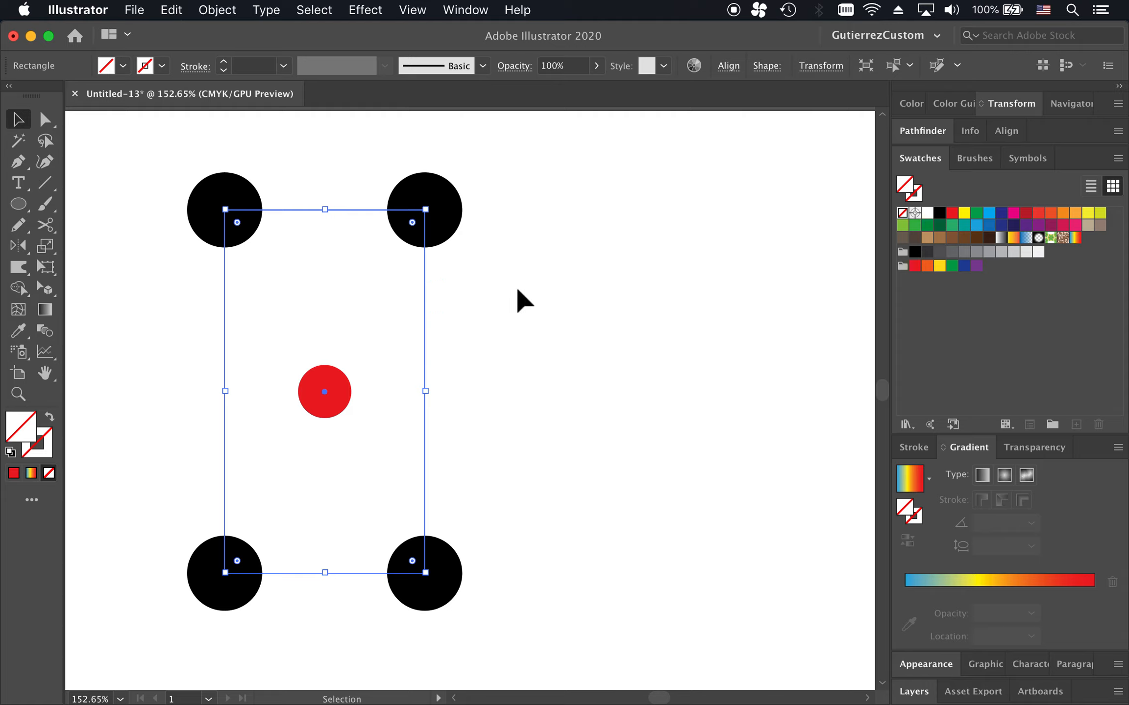
pyautogui.click(515, 301)
pyautogui.click(425, 290)
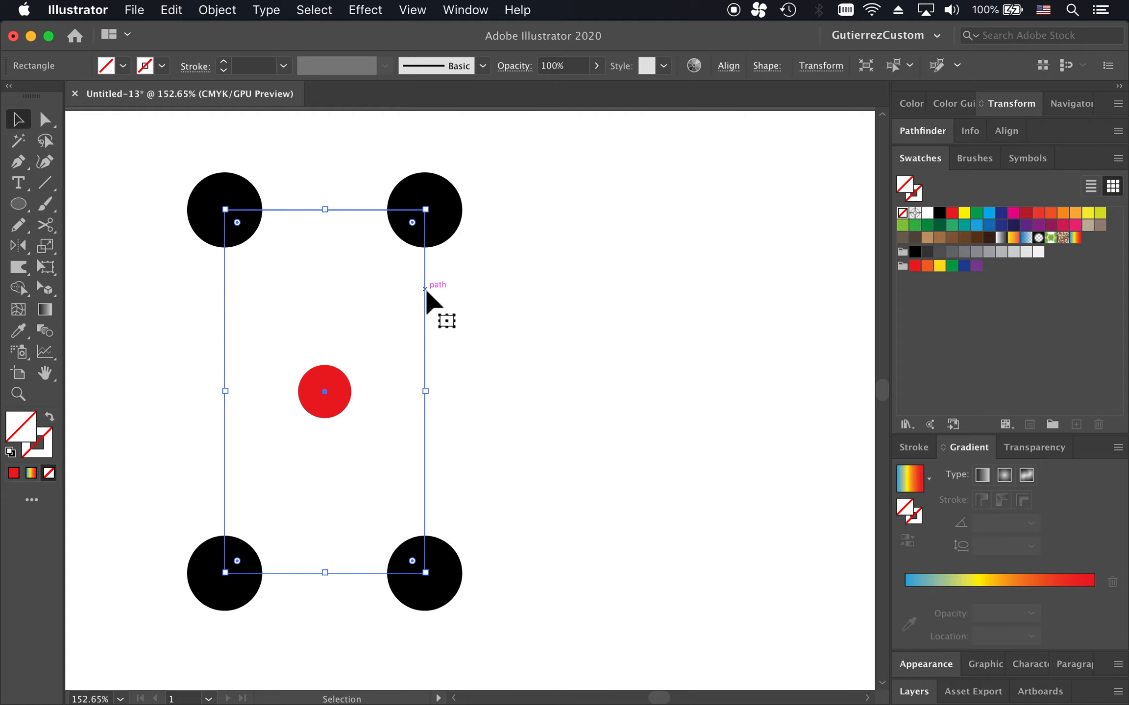
pyautogui.press('super+shift+bracketleft')
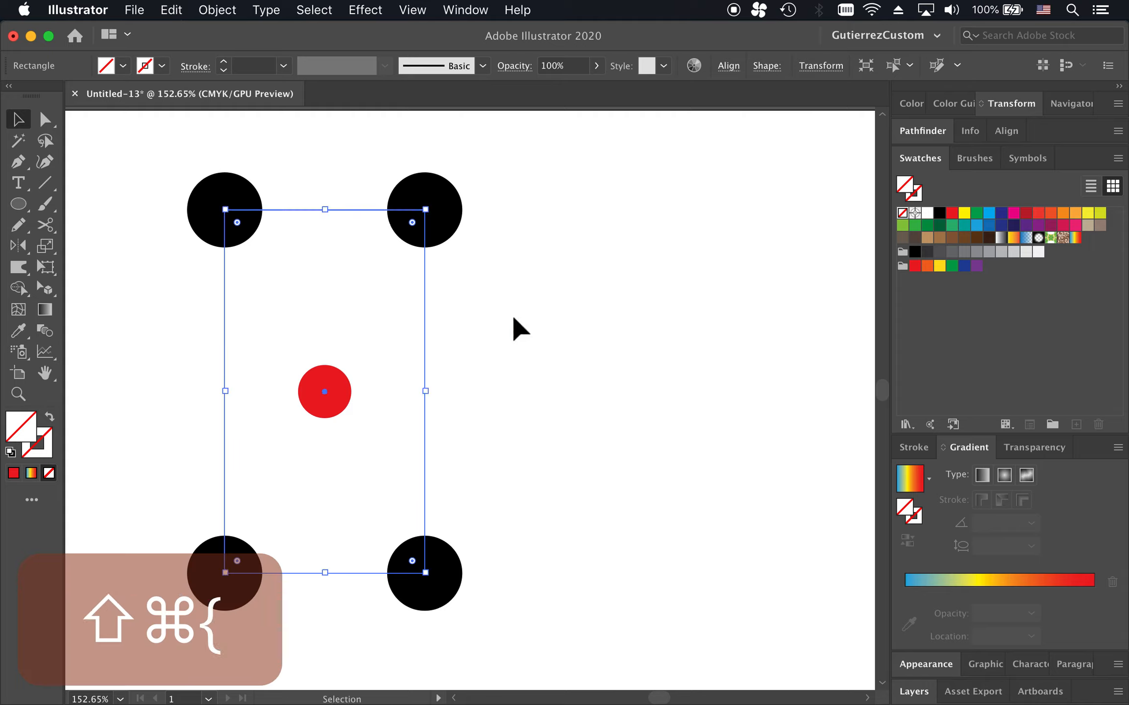
pyautogui.click(514, 317)
pyautogui.click(537, 281)
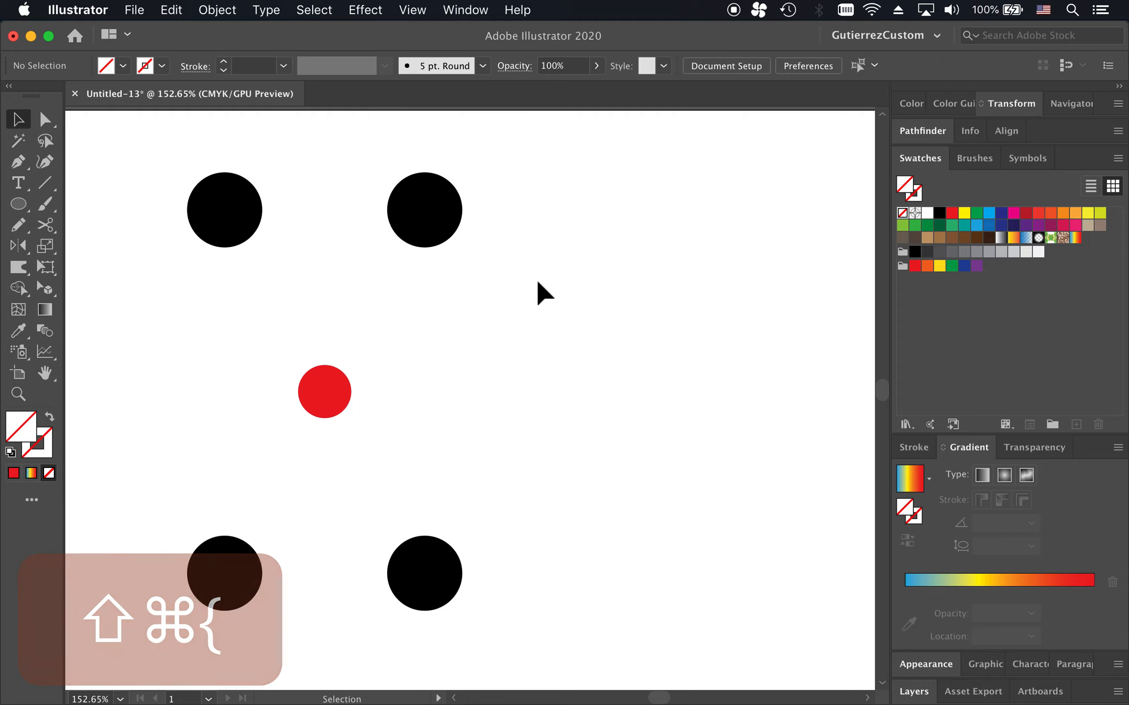
# Step: Group the five circles with the invisible rectangle and add the group to the Swatches as a pattern swatch
pyautogui.moveTo(170, 158); pyautogui.dragTo(496, 621)
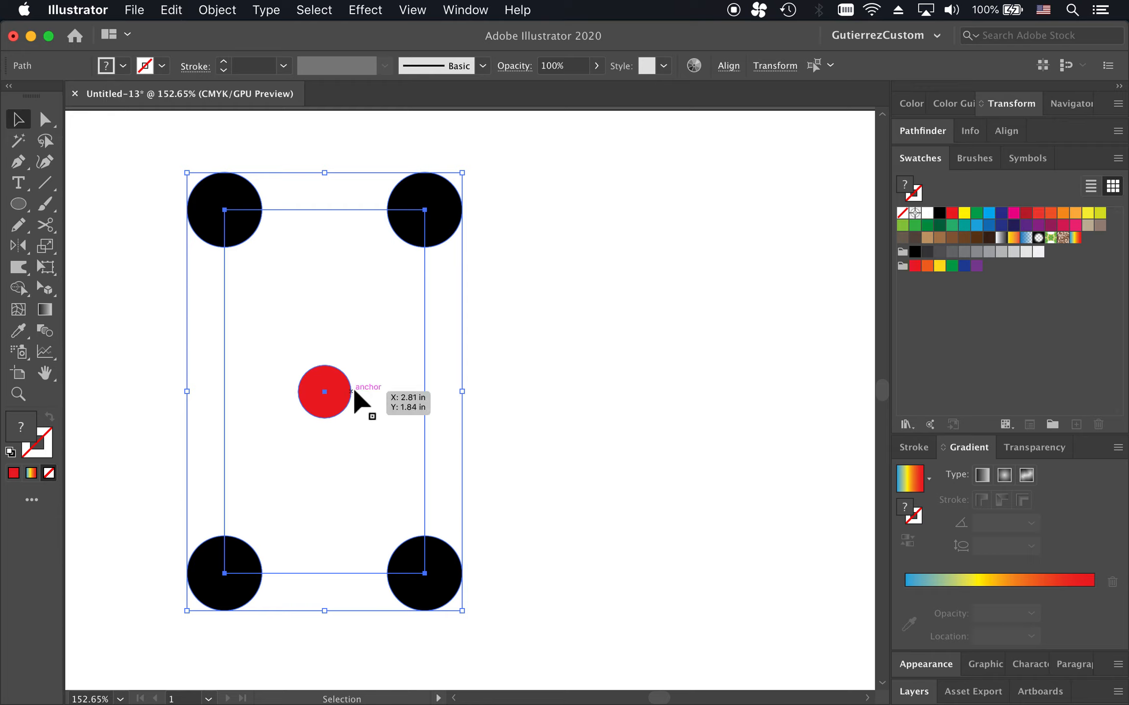
pyautogui.press('super+g')
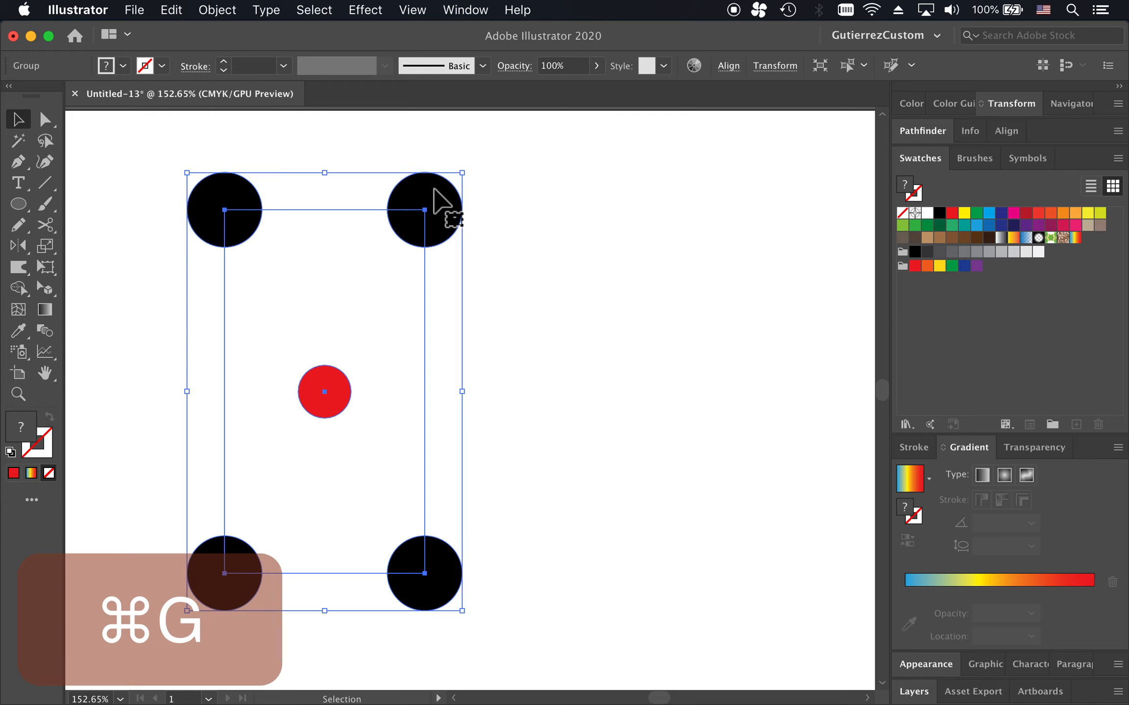
pyautogui.moveTo(433, 193); pyautogui.dragTo(1094, 244)
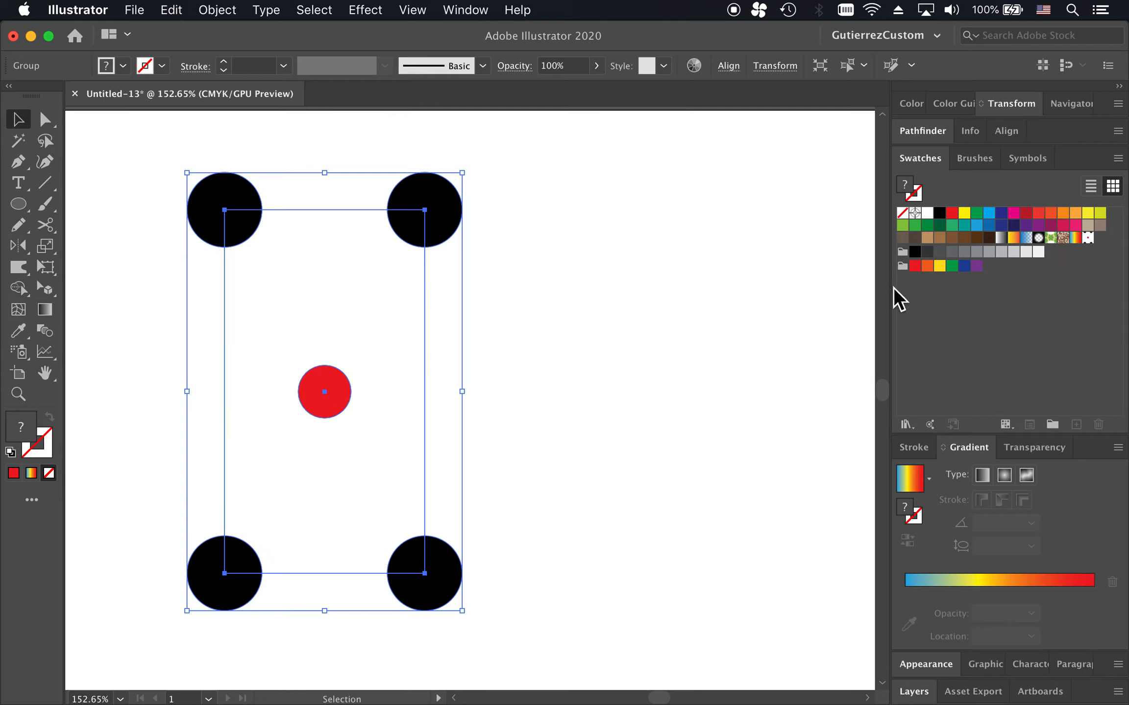
pyautogui.click(625, 279)
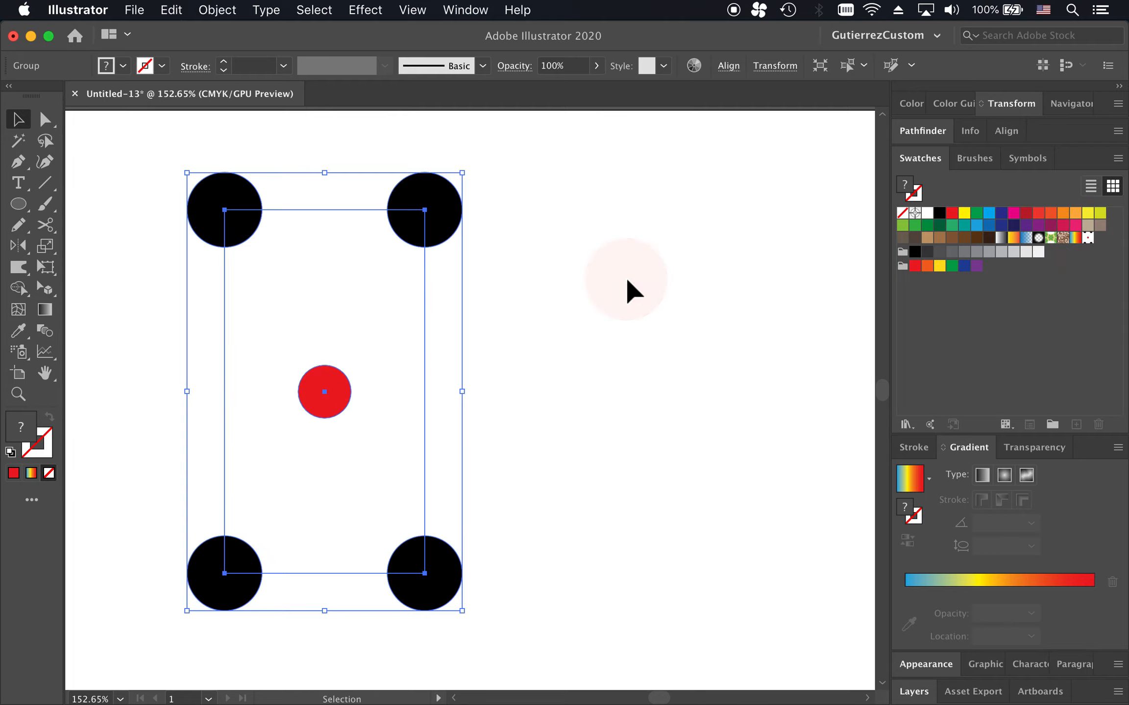
# Step: Prepare the Pen tool with the new dot pattern swatch as the fill and black as the stroke
pyautogui.scroll(-5, 489, 251)
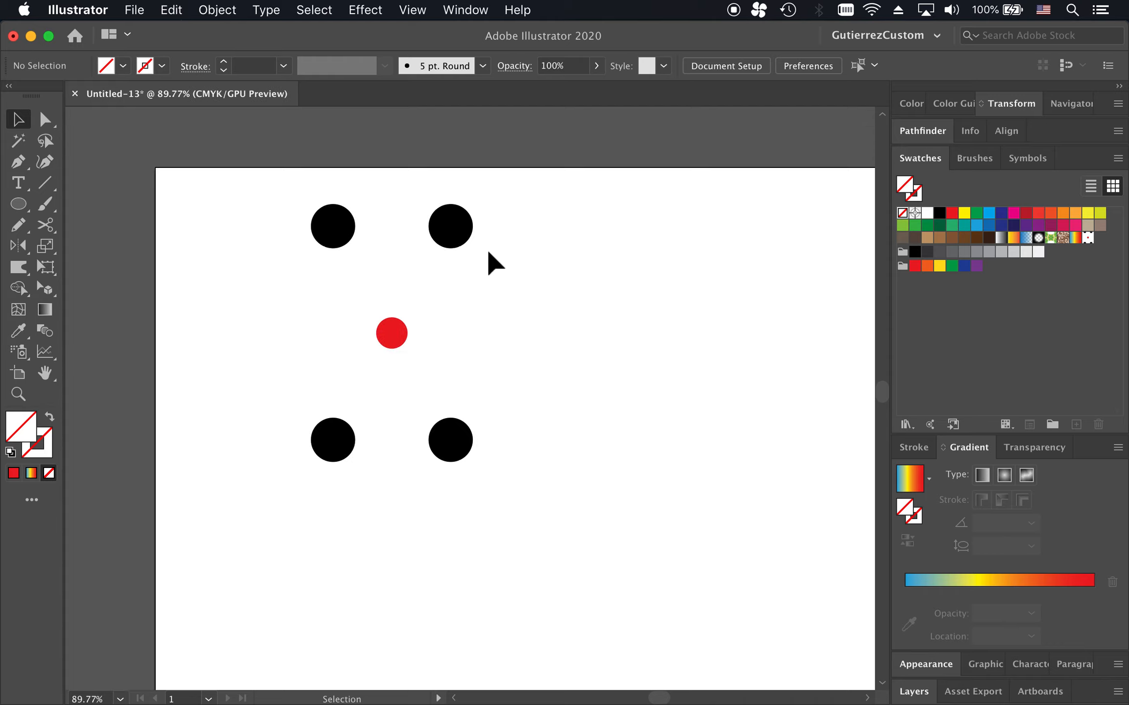
pyautogui.hscroll(4, 488, 252)
pyautogui.scroll(-1, 487, 251)
pyautogui.press('p')
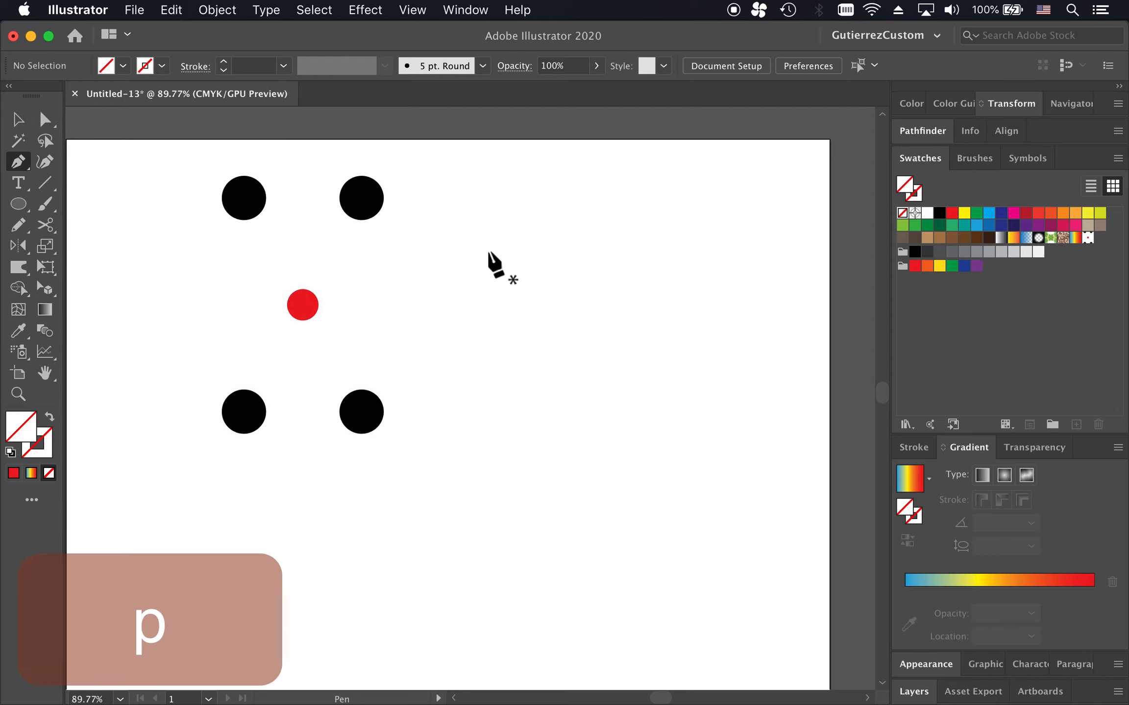
pyautogui.click(123, 65)
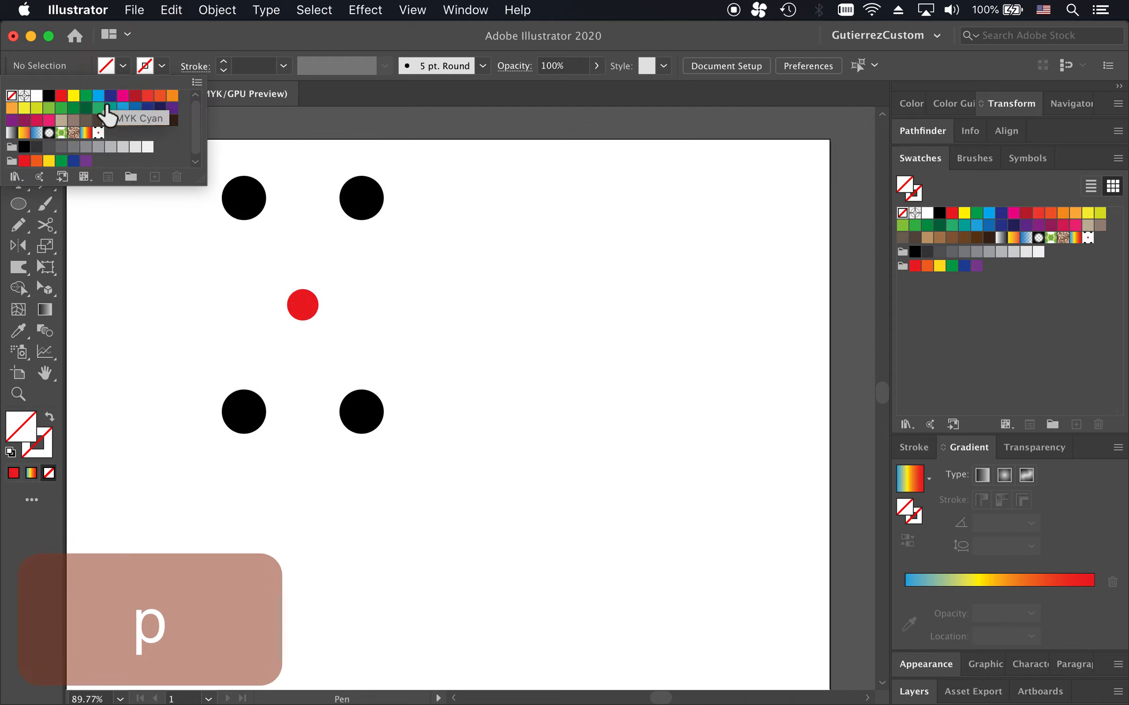
pyautogui.click(98, 132)
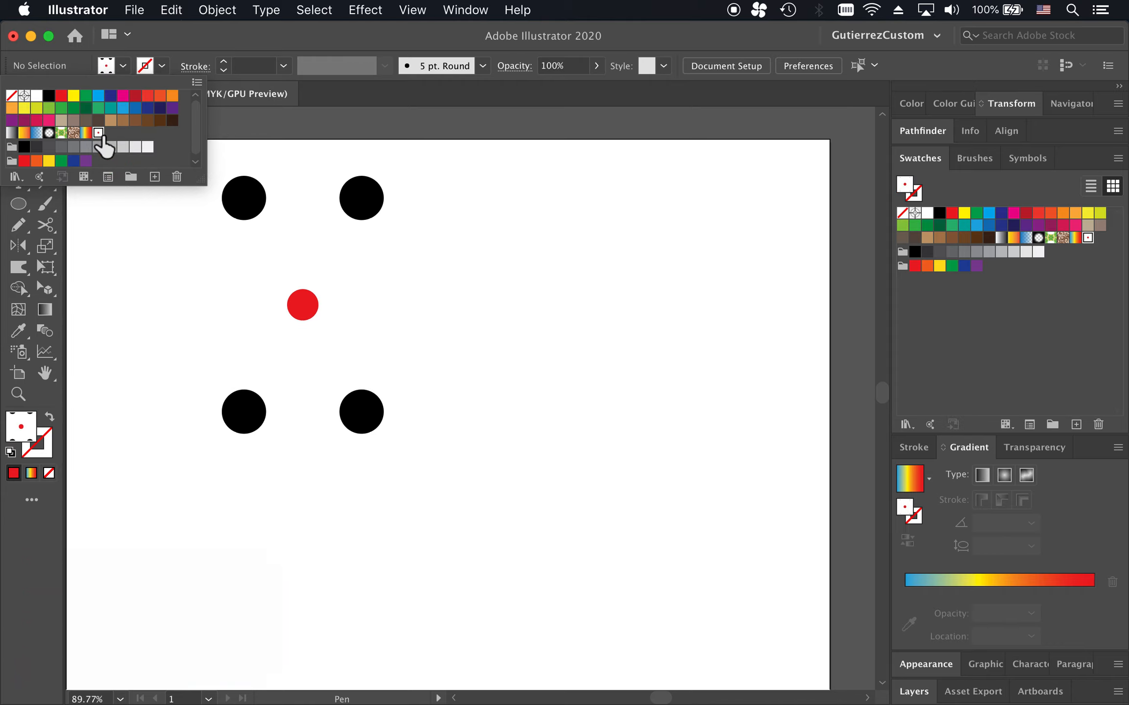
pyautogui.click(162, 66)
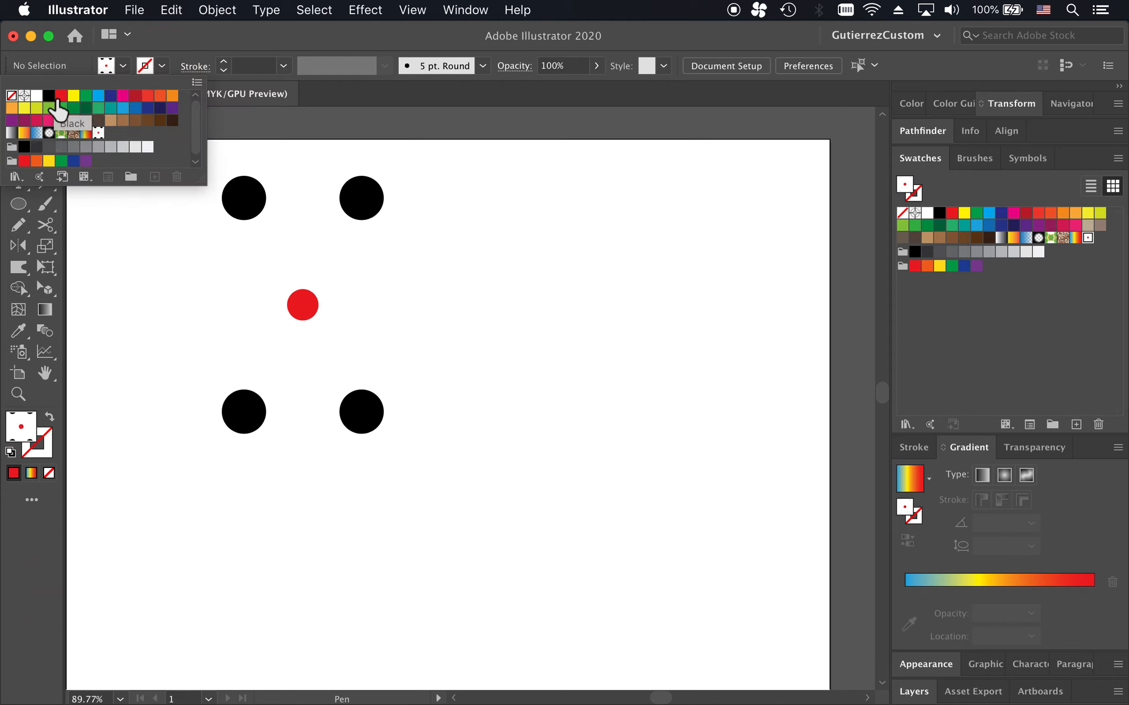
pyautogui.click(49, 95)
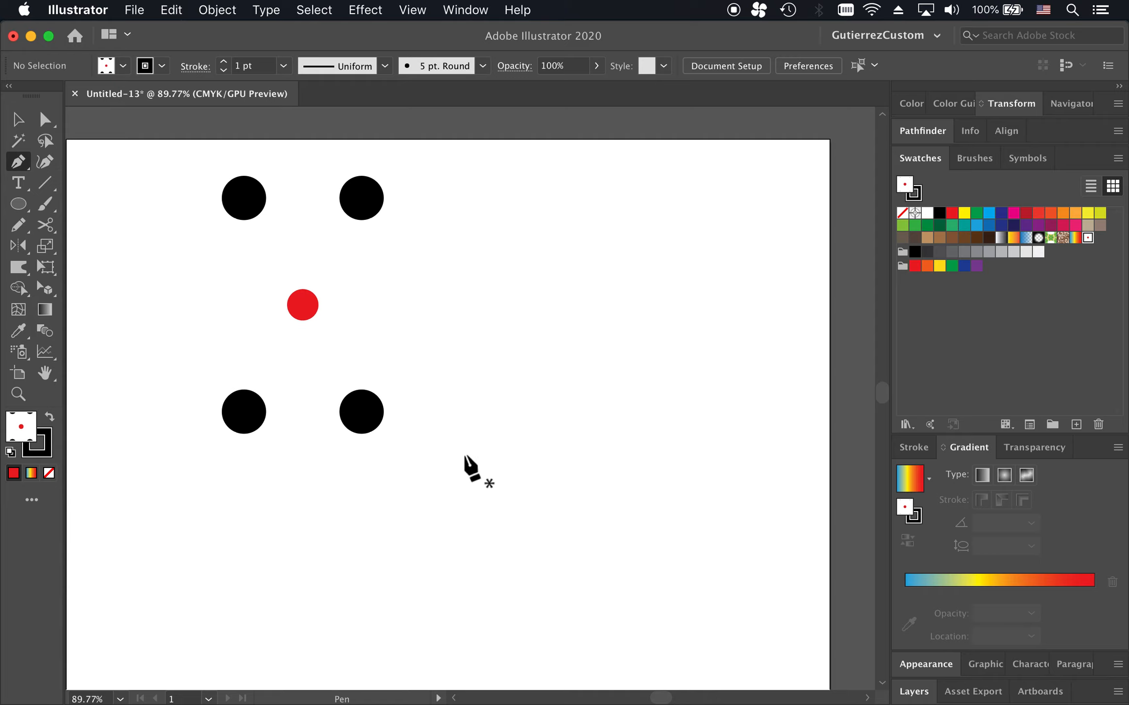
# Step: Draw a closed irregular six-sided polygon with straight segments in the empty space beside the circle group and select it
pyautogui.click(464, 454)
pyautogui.click(565, 250)
pyautogui.click(707, 233)
pyautogui.click(757, 402)
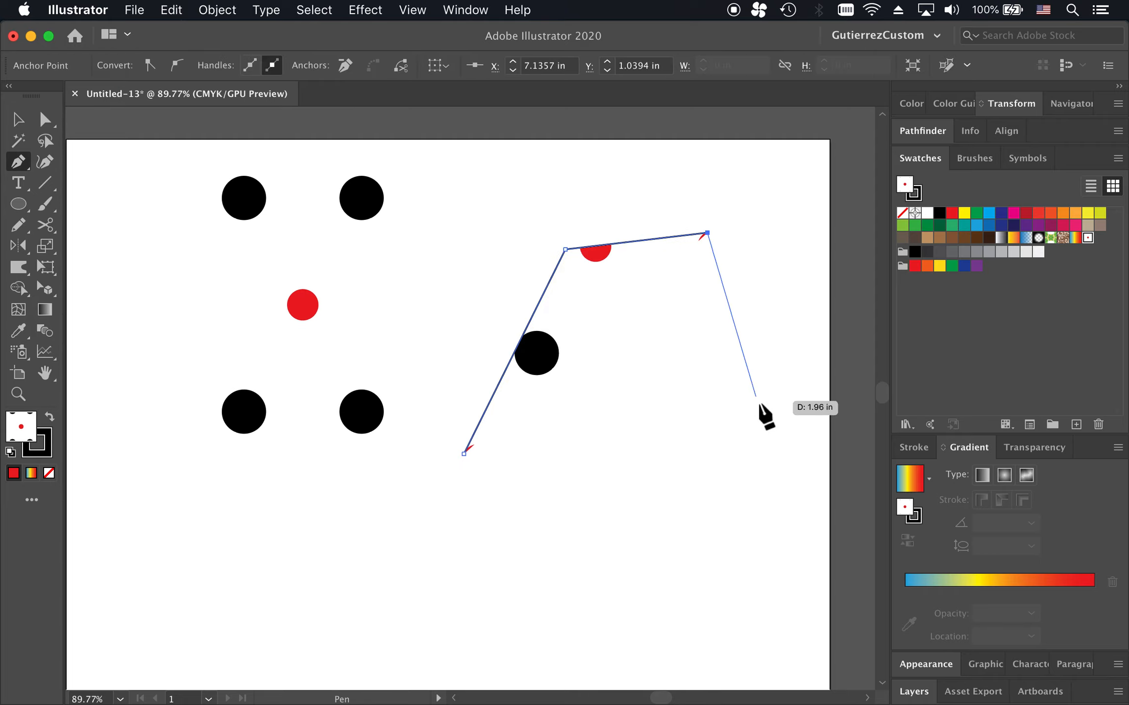
pyautogui.click(696, 555)
pyautogui.click(538, 584)
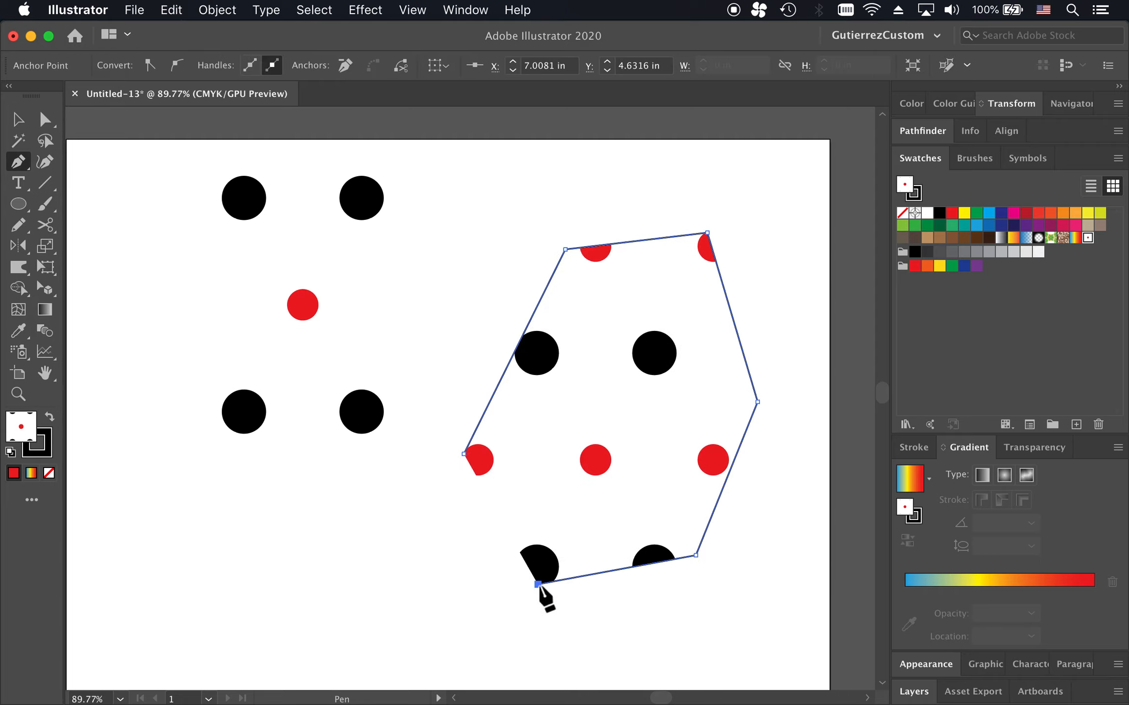
pyautogui.click(464, 454)
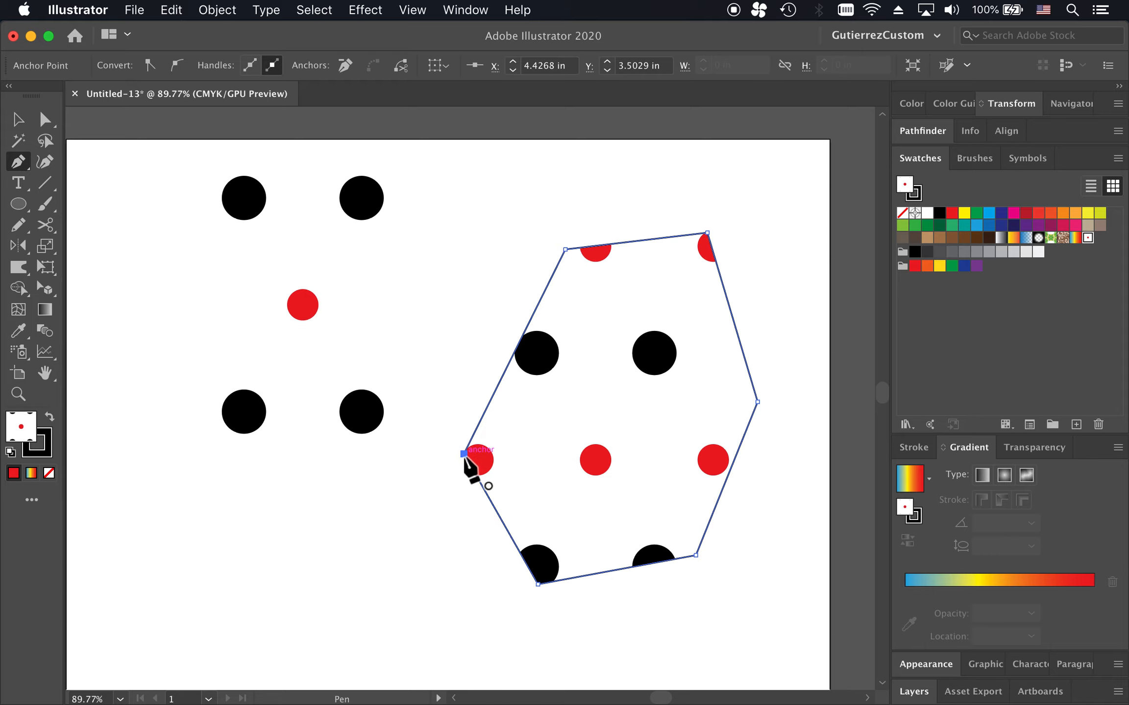
pyautogui.press('v')
pyautogui.click(674, 211)
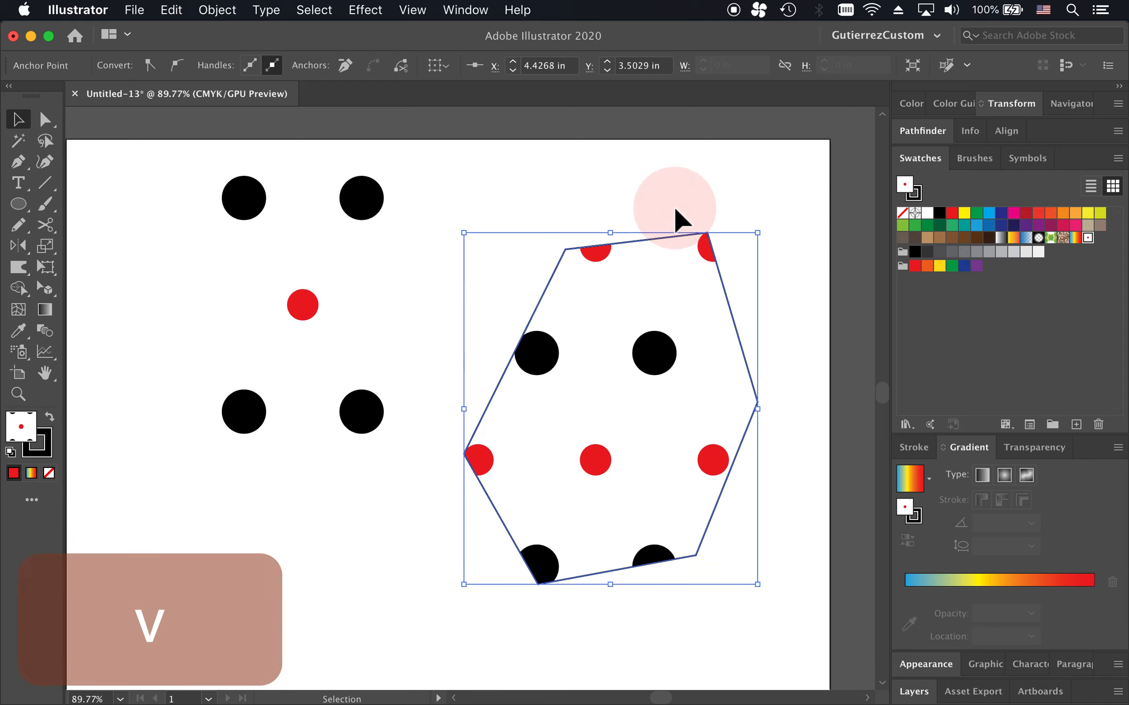
pyautogui.click(696, 295)
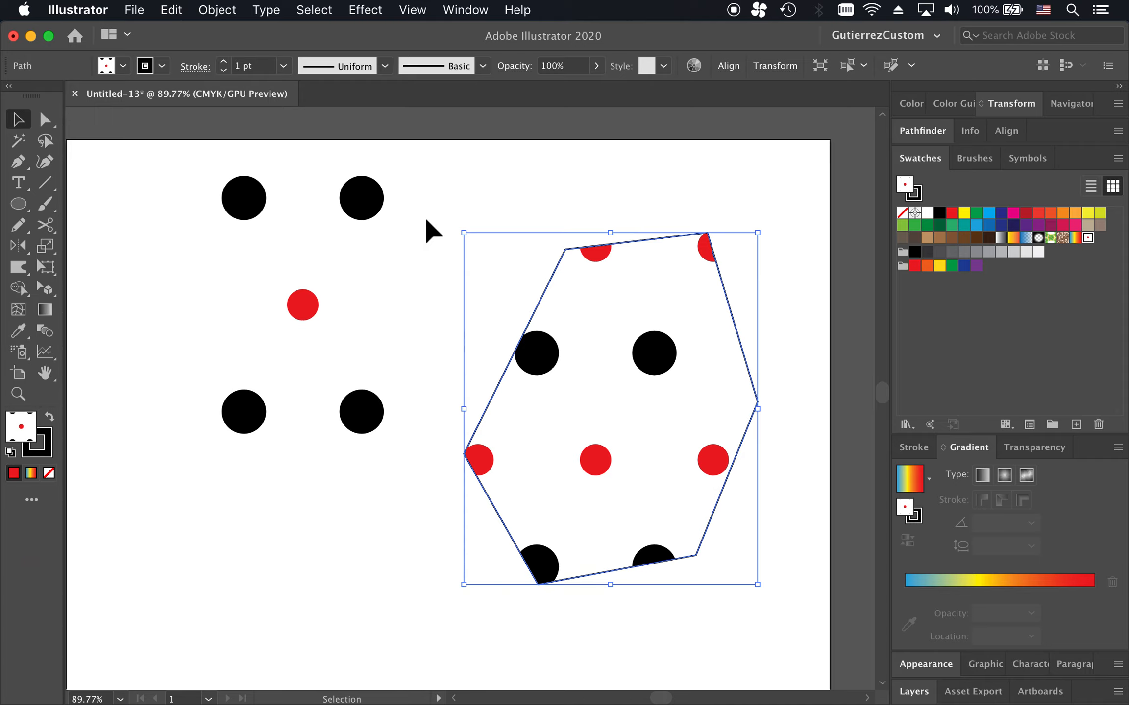
# Step: Open the Scale transform options for the pattern-filled polygon
pyautogui.hscroll(3, 657, 351)
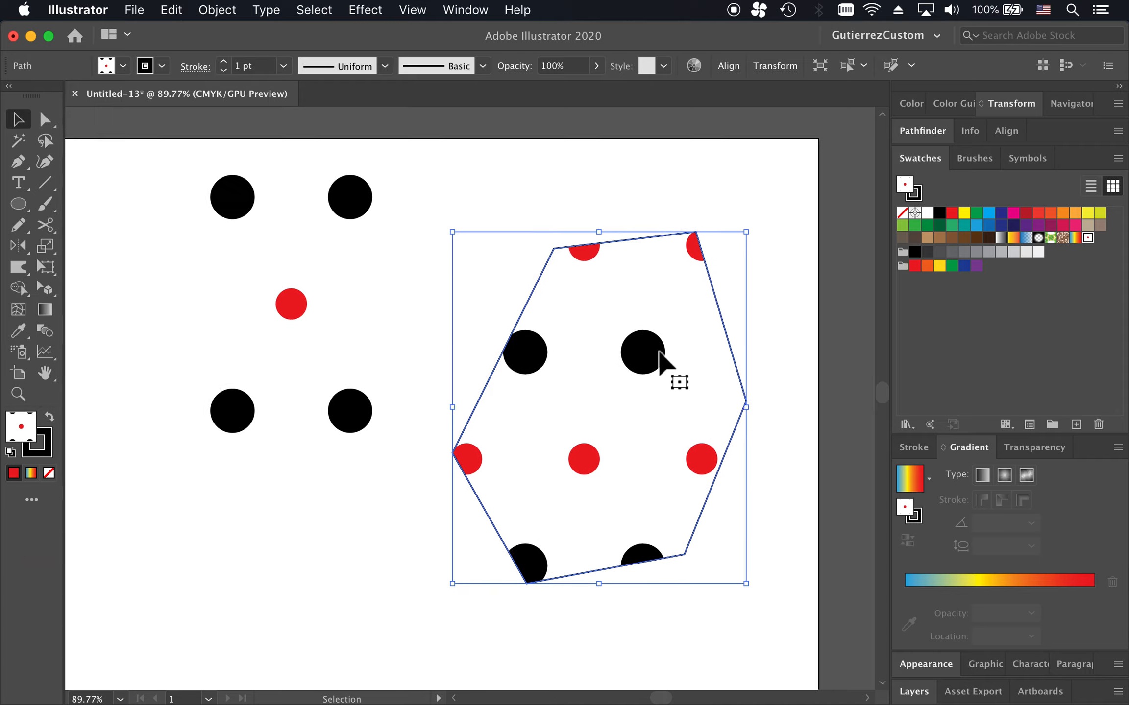
pyautogui.hscroll(-1, 565, 337)
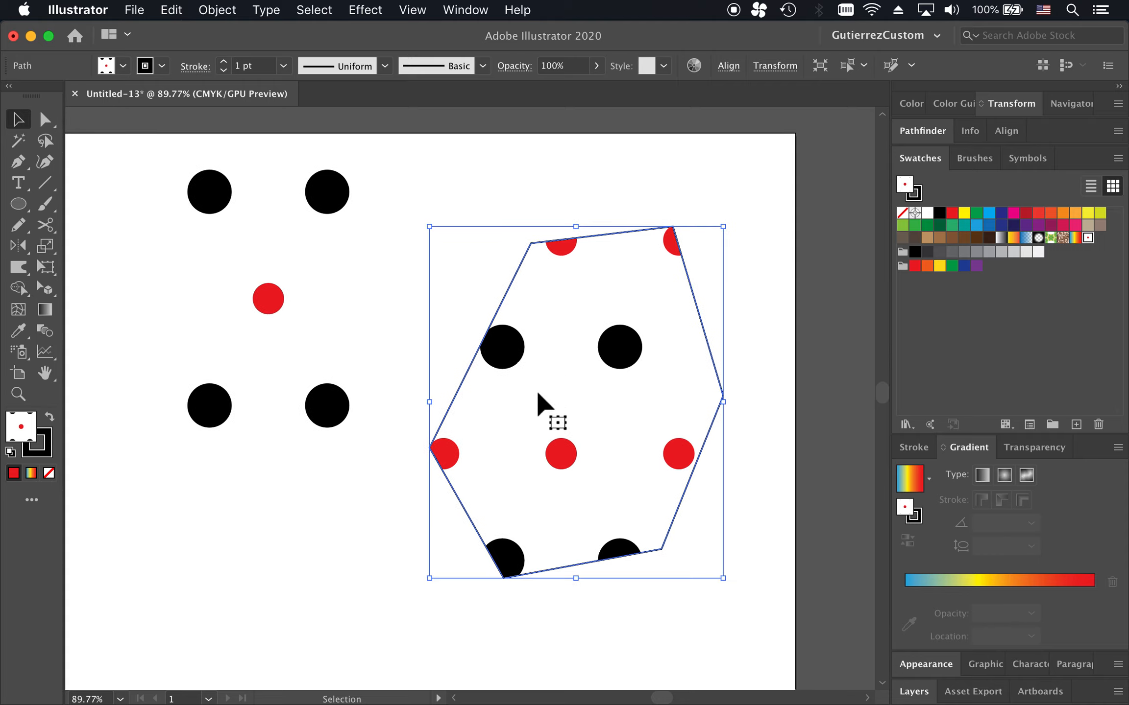
pyautogui.rightClick(610, 365)
pyautogui.click(735, 294)
pyautogui.rightClick(657, 303)
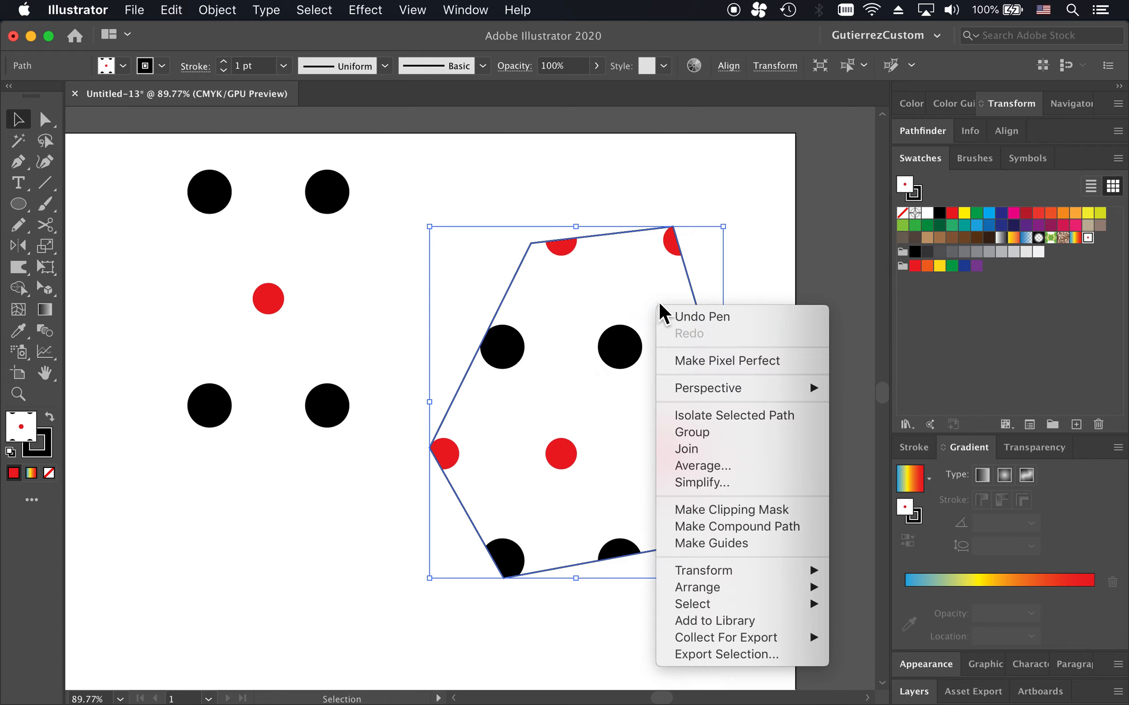
pyautogui.moveTo(767, 580)
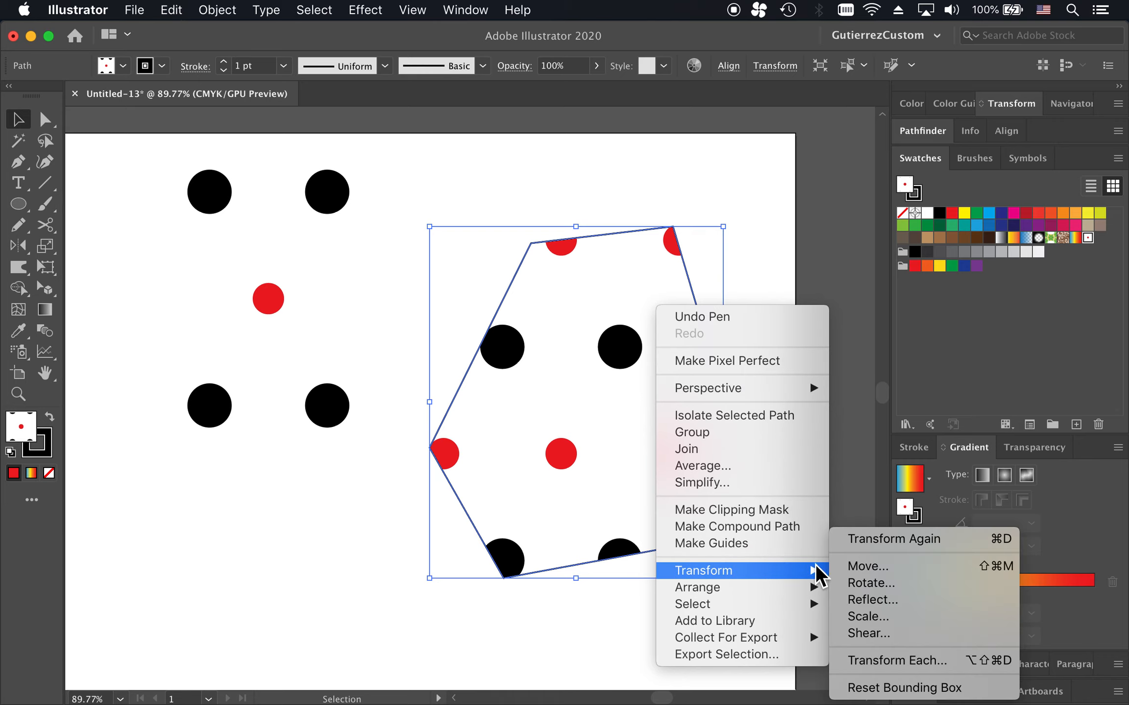
pyautogui.click(900, 618)
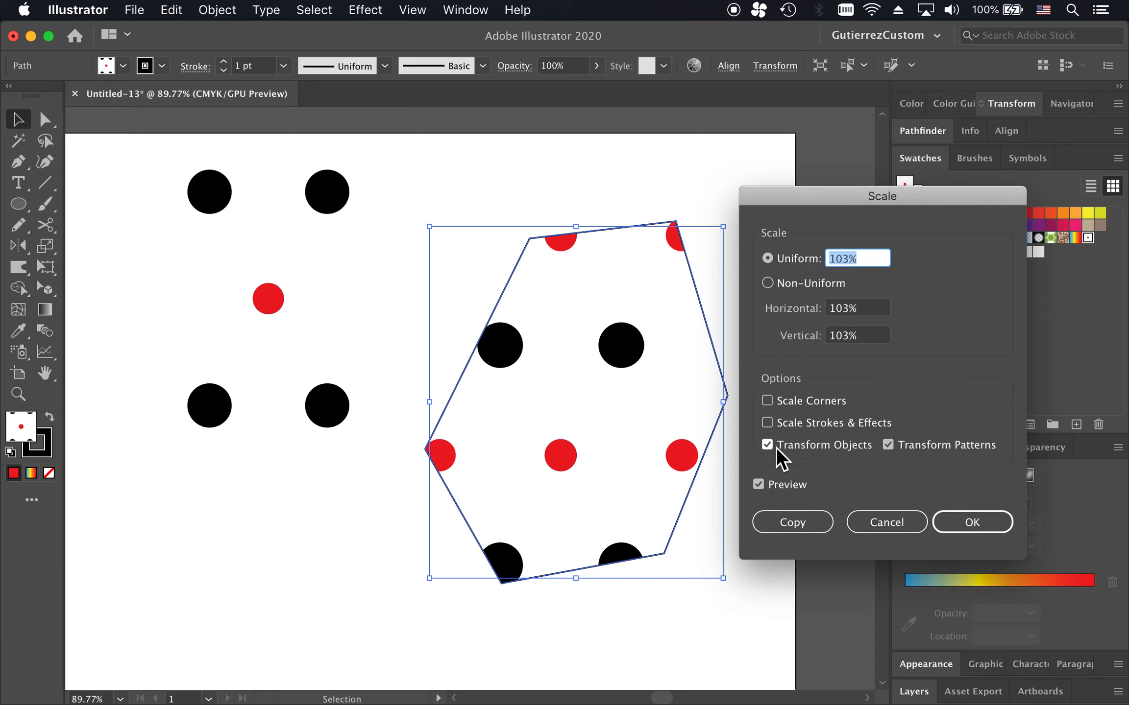
# Step: Preview scaling the polygon and its pattern together by trying uniform percentages up to 109%
pyautogui.click(868, 267)
pyautogui.scroll(20, 868, 267)
pyautogui.scroll(-15, 868, 267)
pyautogui.scroll(-15, 868, 267)
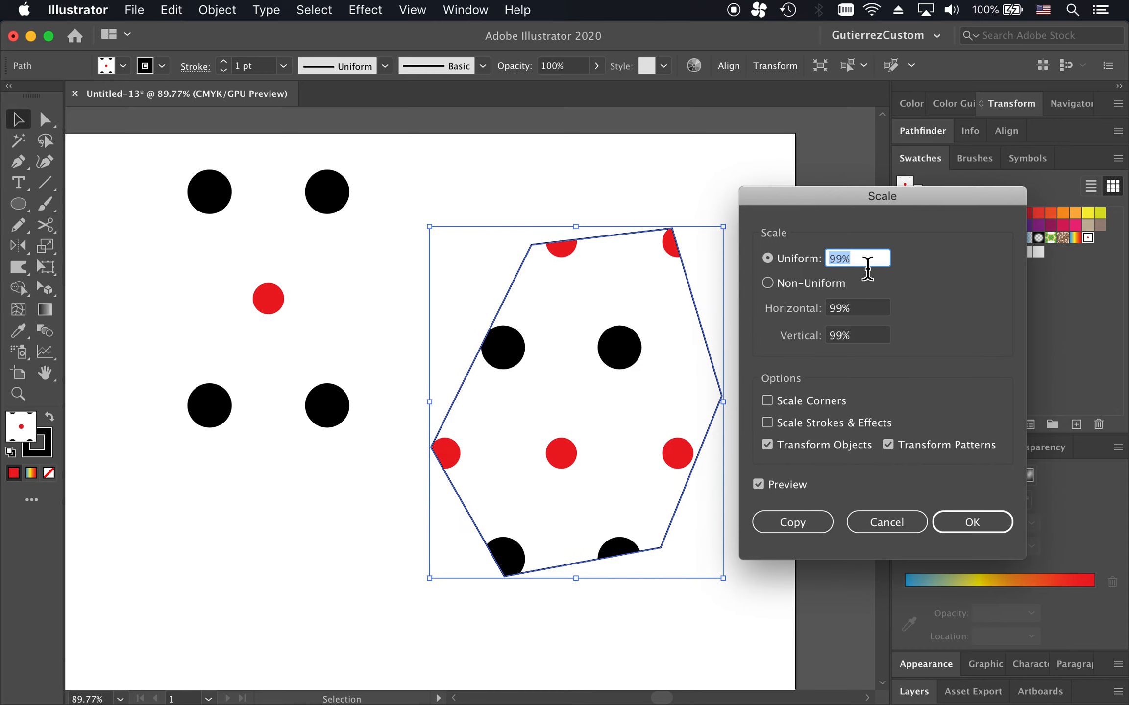
pyautogui.scroll(18, 867, 267)
pyautogui.scroll(-7, 867, 267)
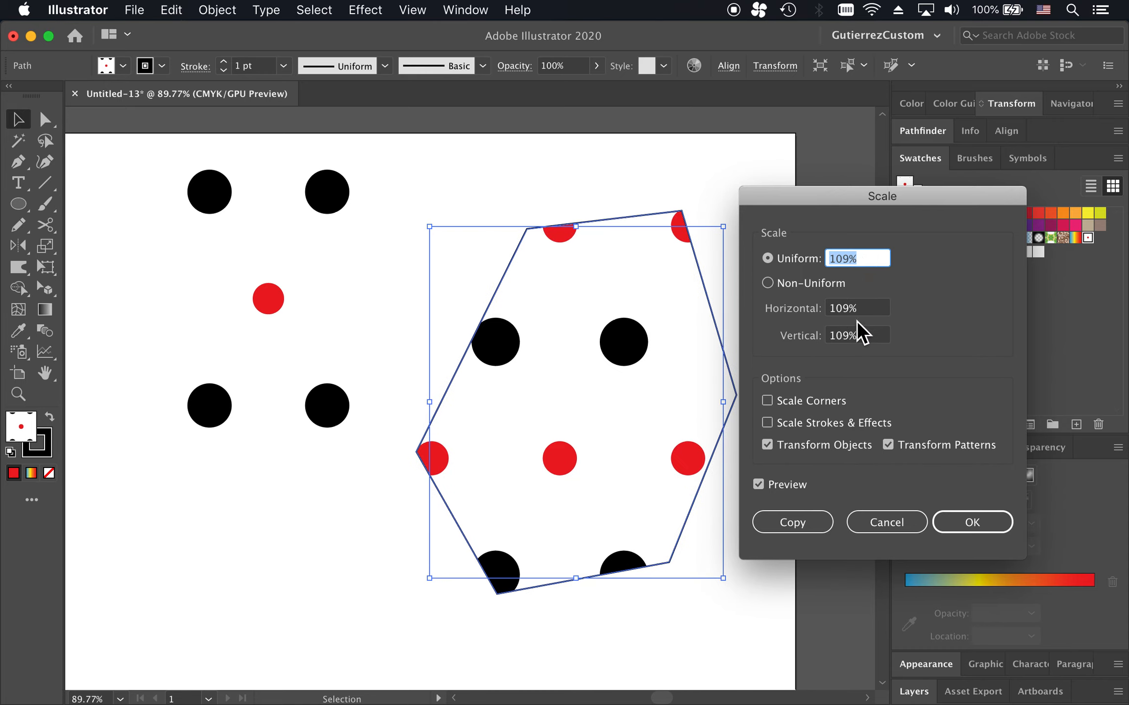
# Step: Turn off Transform Objects and scale only the polygon's dot pattern uniformly to 15%
pyautogui.click(772, 447)
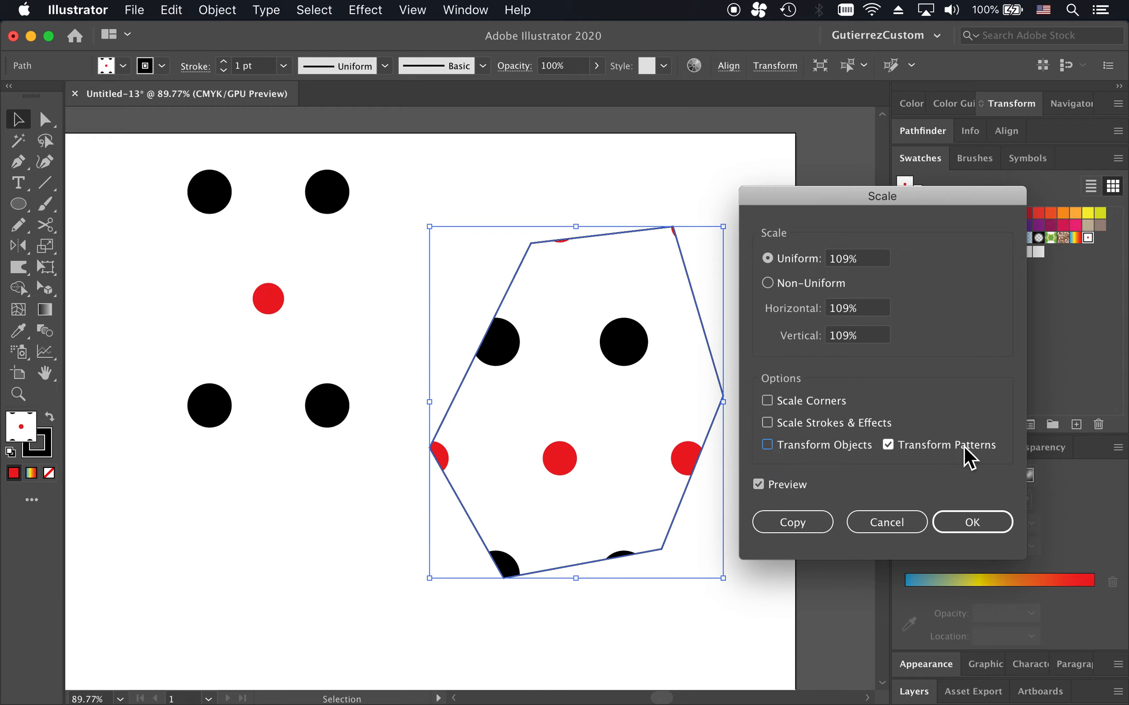
pyautogui.click(874, 259)
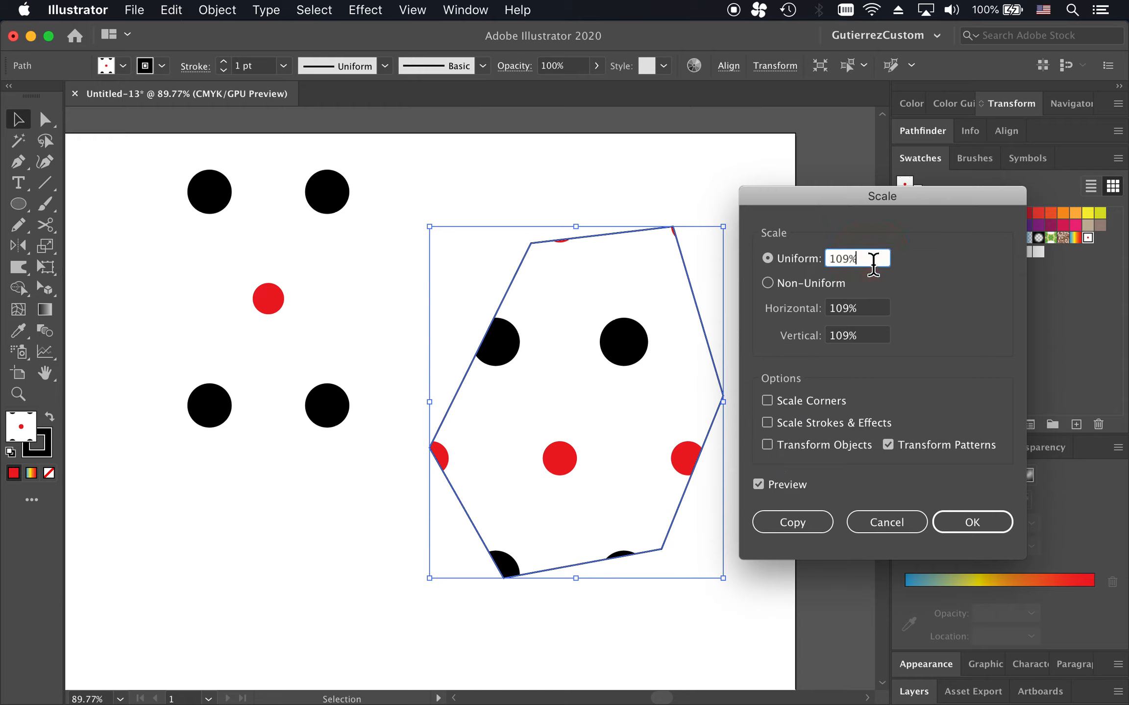
pyautogui.scroll(-16, 873, 260)
pyautogui.scroll(-20, 873, 264)
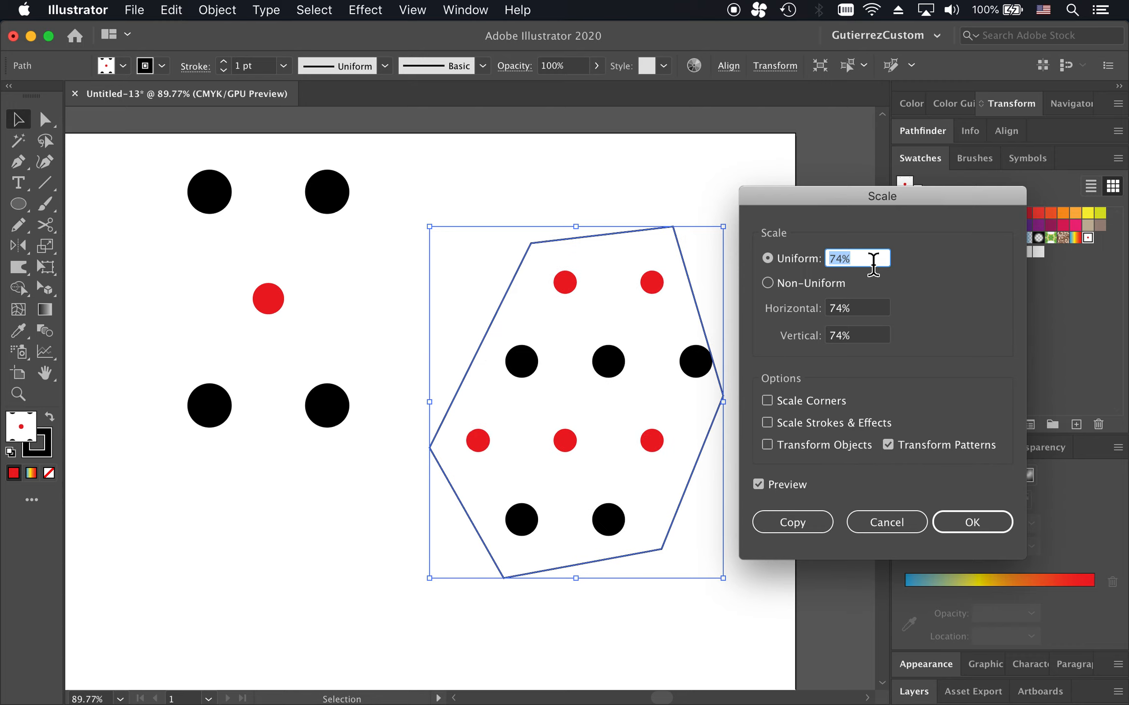
pyautogui.press('Down')
pyautogui.press('Down')
pyautogui.press('Down')
pyautogui.press('Down')
pyautogui.press('Down')
pyautogui.press('Down')
pyautogui.press('Down')
pyautogui.press('Down')
pyautogui.press('Down')
pyautogui.press('Down')
pyautogui.press('Down')
pyautogui.press('Down')
pyautogui.press('Down')
pyautogui.press('Down')
pyautogui.press('Down')
pyautogui.press('Down')
pyautogui.press('Down')
pyautogui.press('Down')
pyautogui.press('Down')
pyautogui.press('Down')
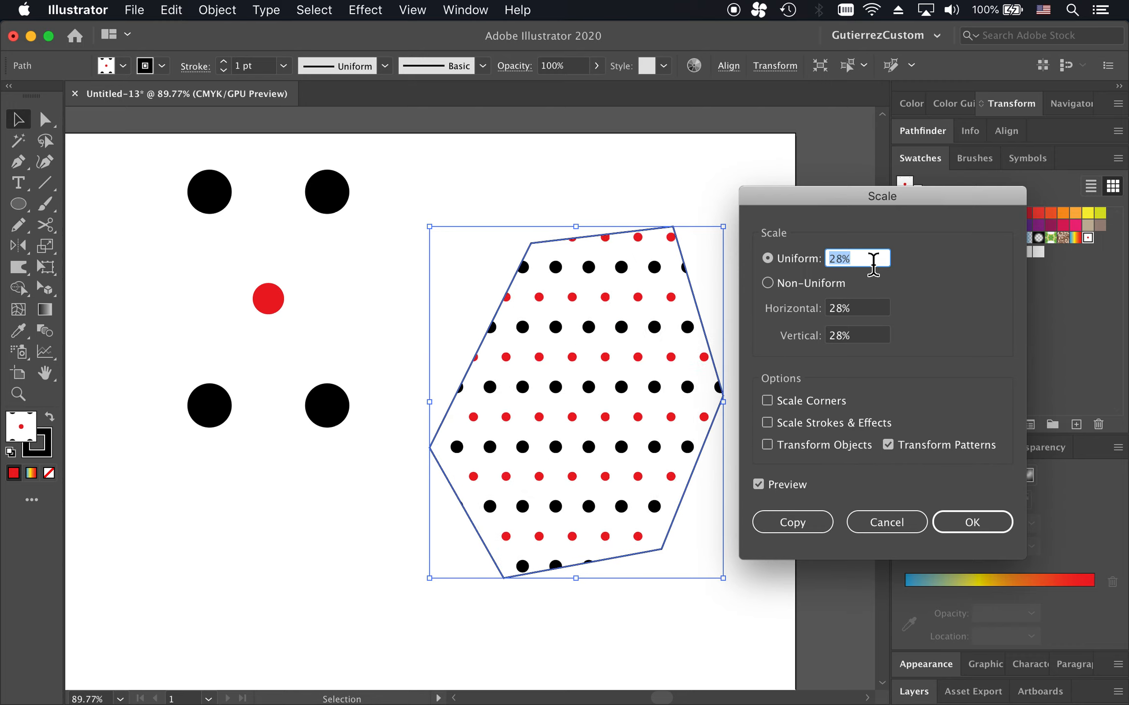
pyautogui.press('Down')
pyautogui.press('Down')
pyautogui.press('Down')
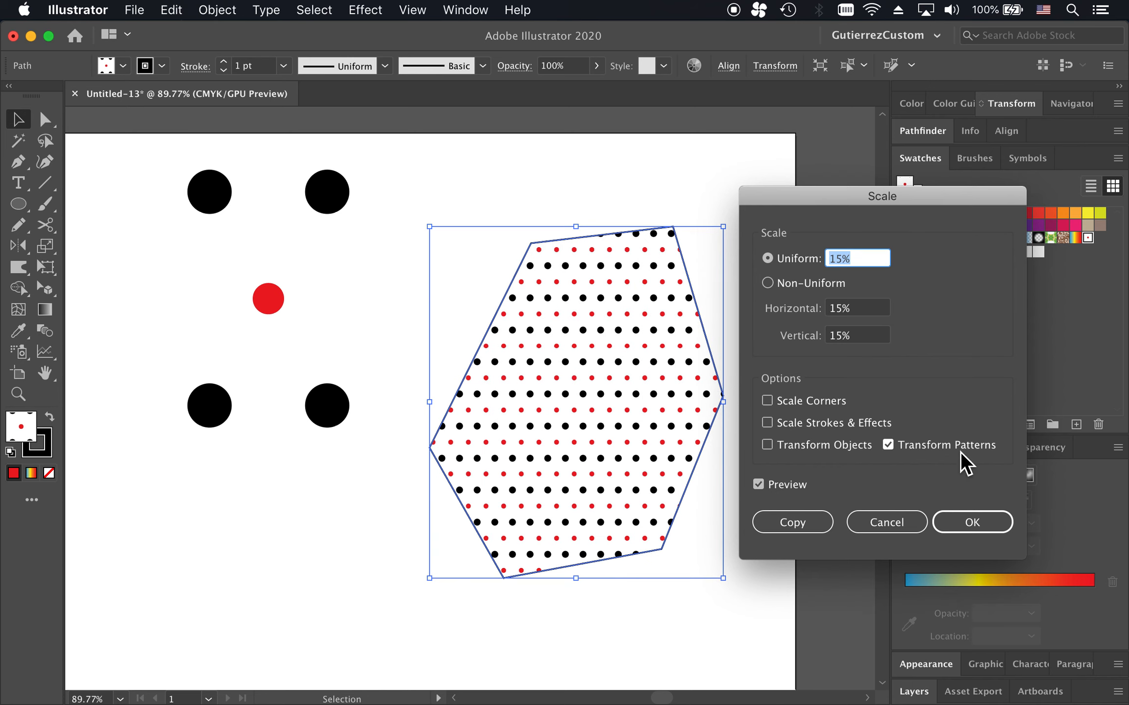
pyautogui.click(973, 524)
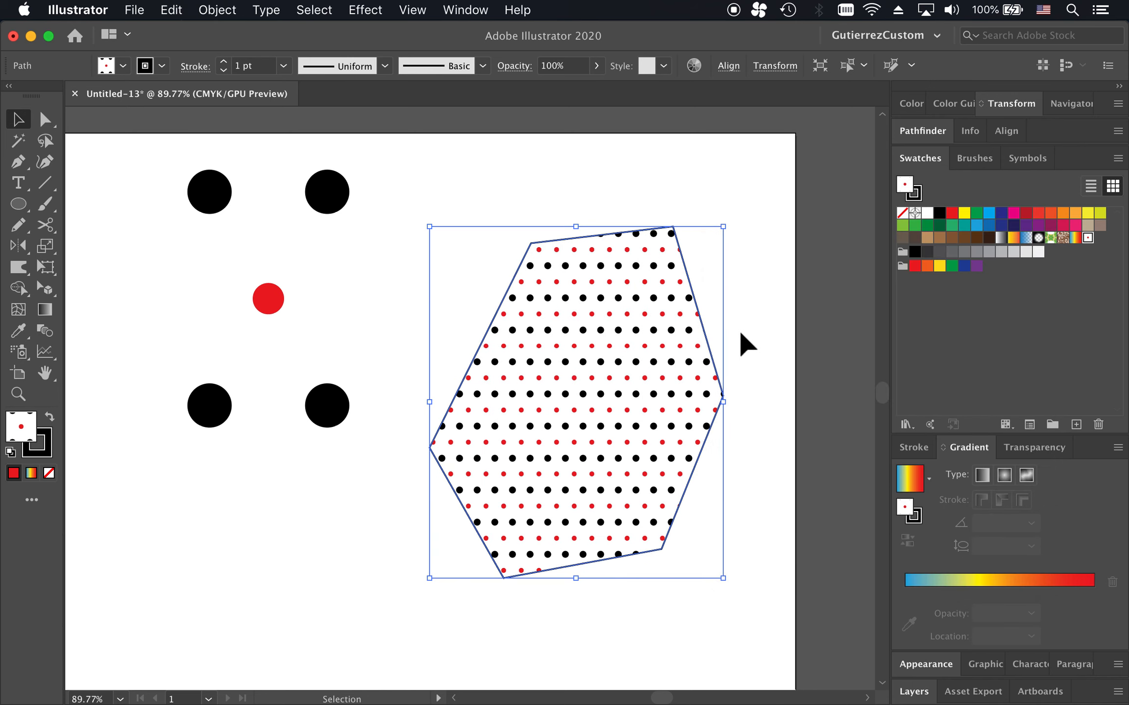
# Step: Open the Rotate transform options for the pattern-filled polygon
pyautogui.click(768, 333)
pyautogui.click(633, 326)
pyautogui.rightClick(633, 326)
pyautogui.moveTo(742, 597)
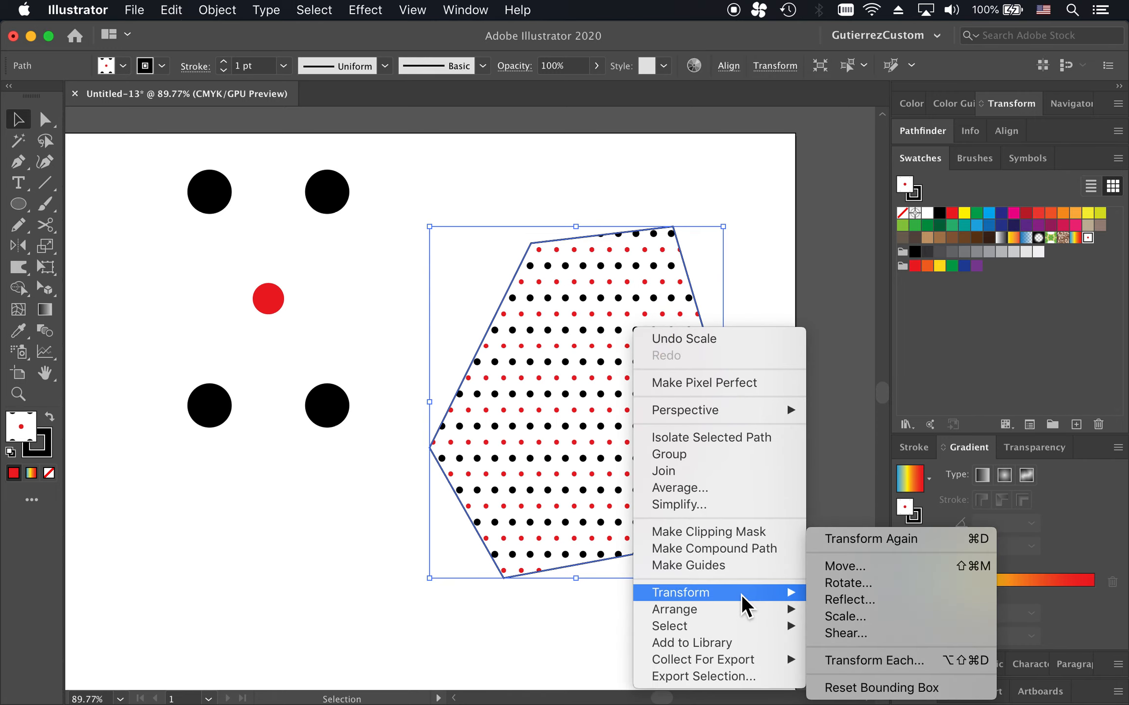
pyautogui.click(850, 582)
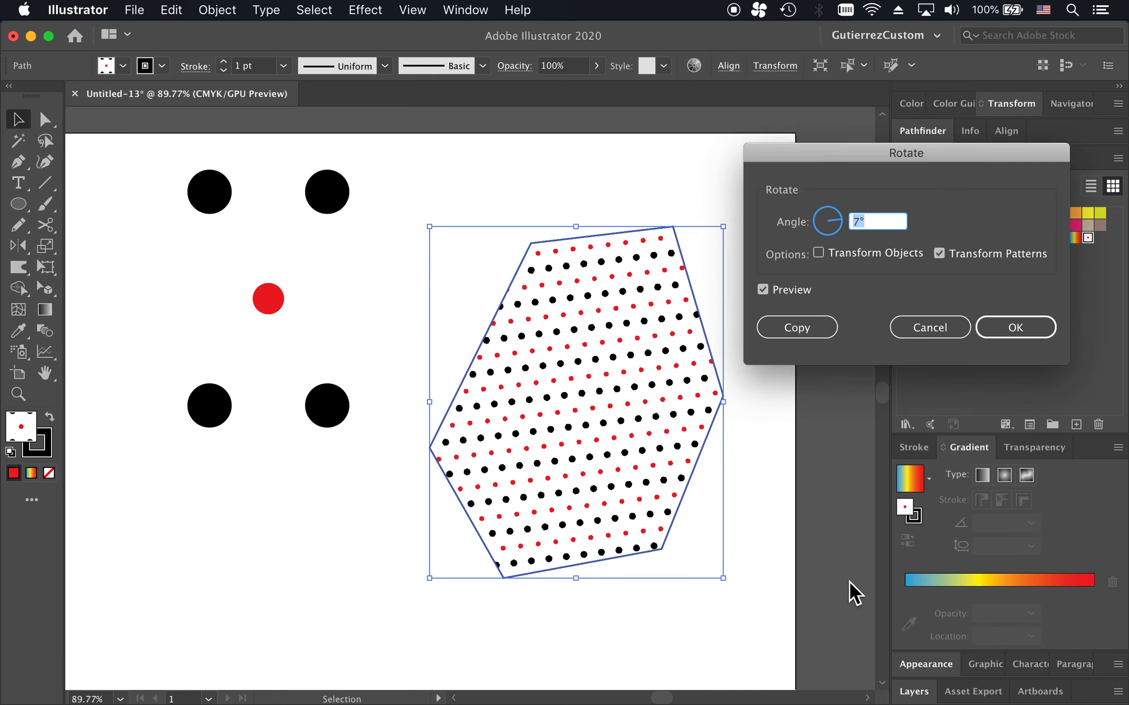
# Step: Turn on Transform Objects and preview rotating the polygon together with its pattern by 12°
pyautogui.click(876, 223)
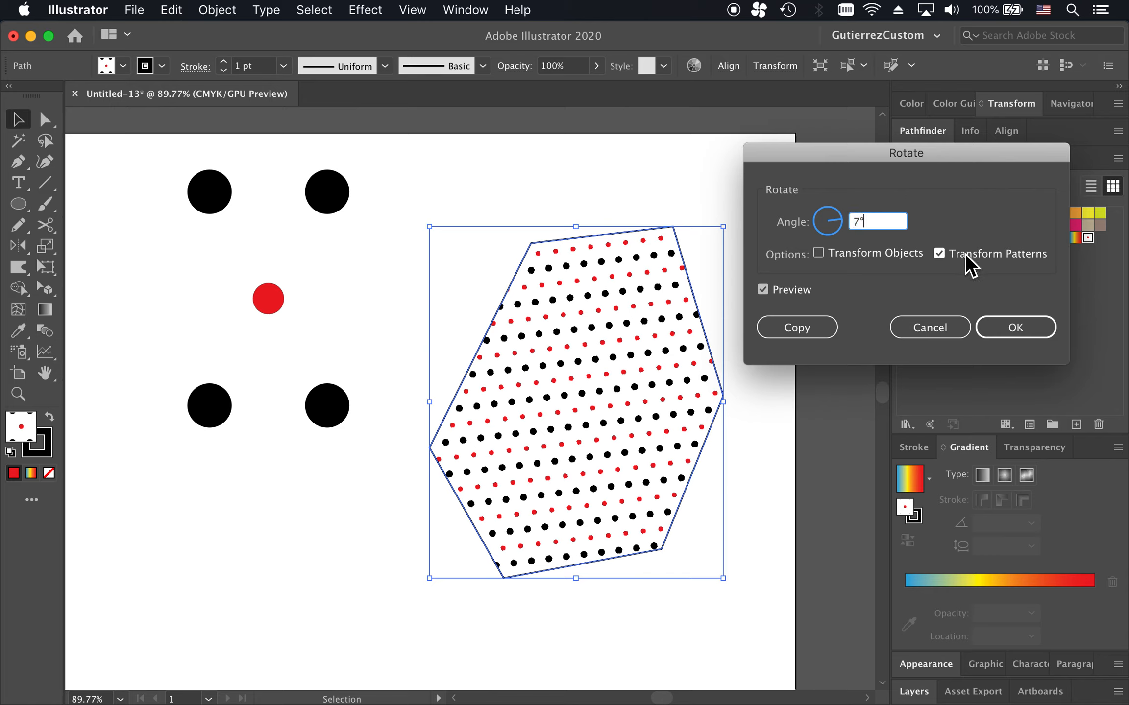
pyautogui.click(882, 251)
pyautogui.click(887, 224)
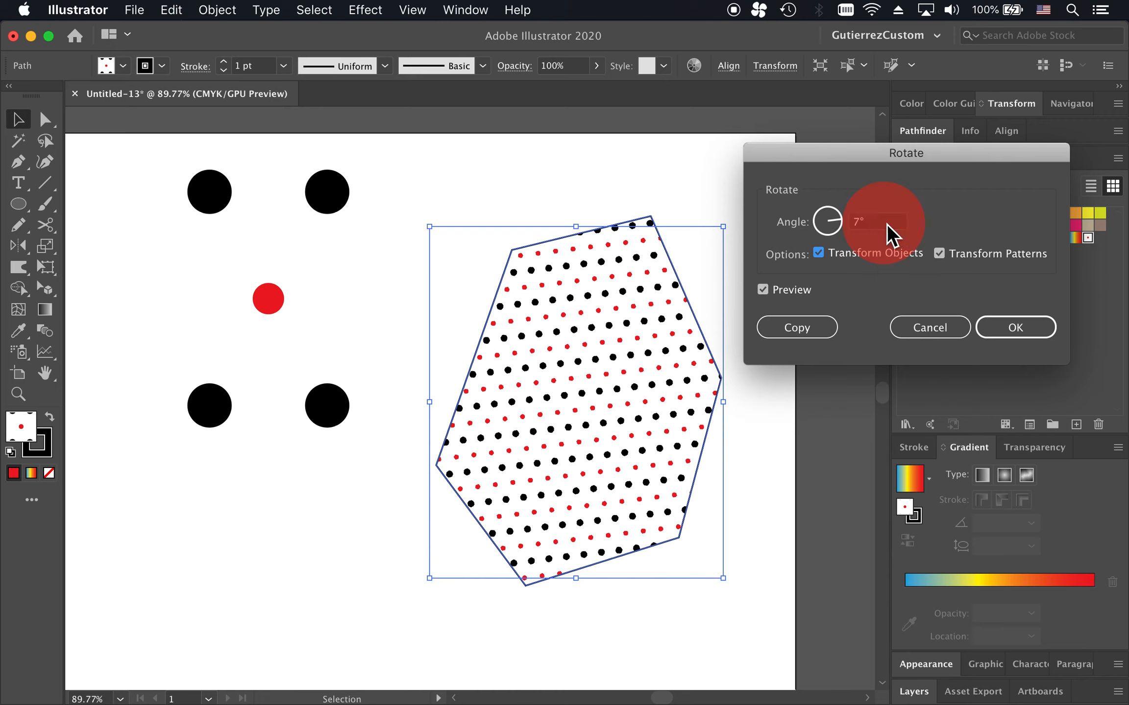
pyautogui.scroll(13, 887, 226)
pyautogui.scroll(-6, 887, 228)
pyautogui.scroll(-2, 887, 225)
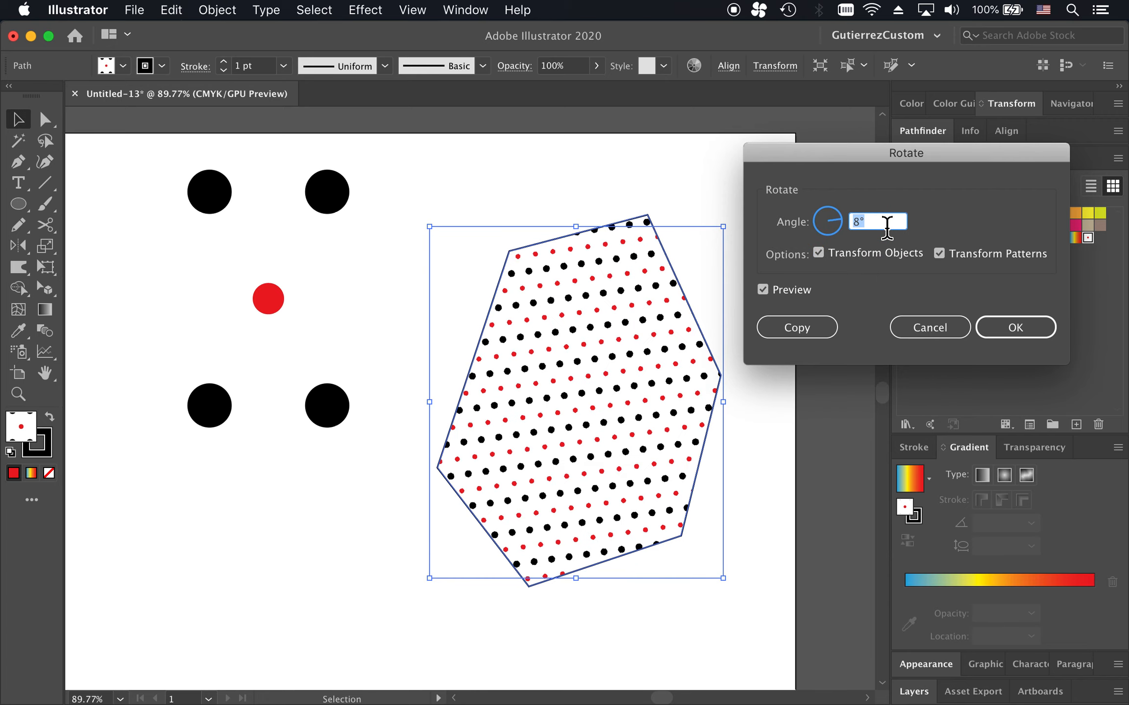
# Step: Turn off Transform Objects and rotate only the dot pattern inside the polygon further counterclockwise
pyautogui.click(849, 253)
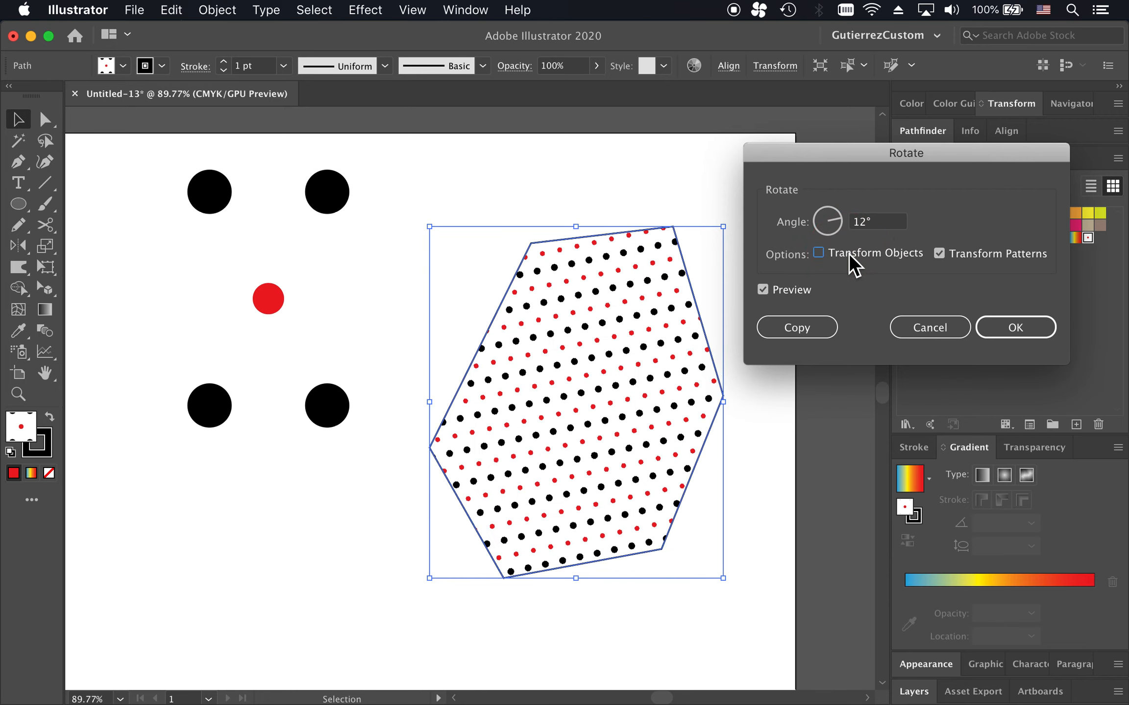
pyautogui.click(886, 224)
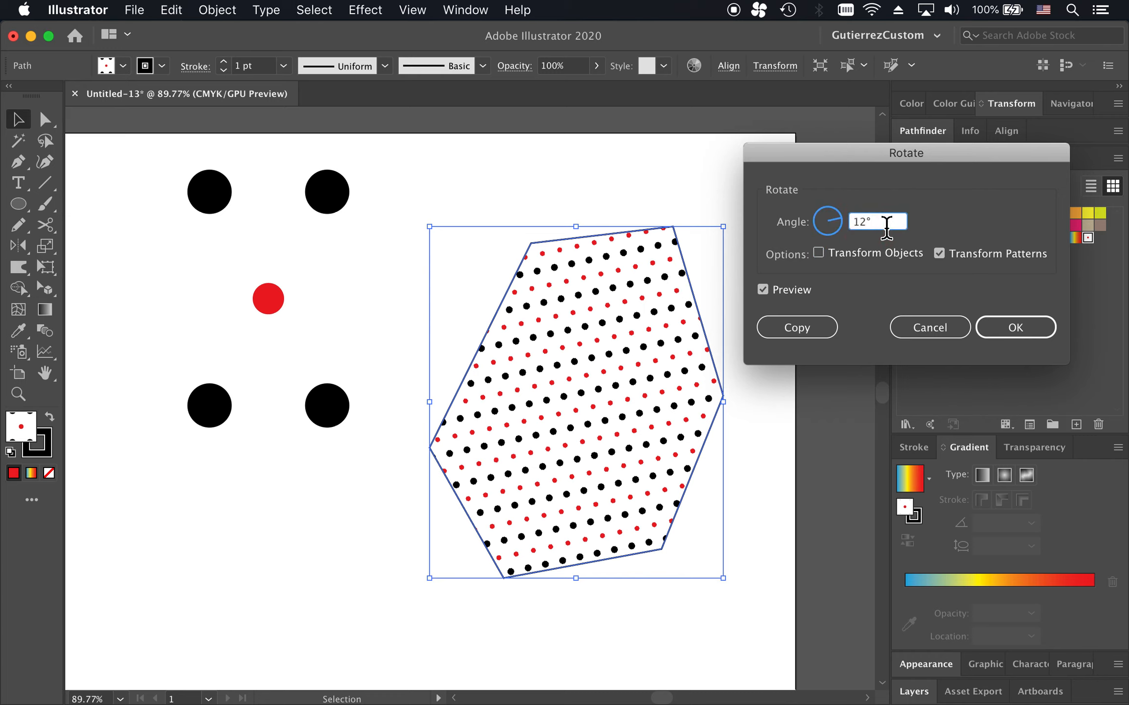
pyautogui.scroll(14, 886, 225)
pyautogui.scroll(-3, 887, 228)
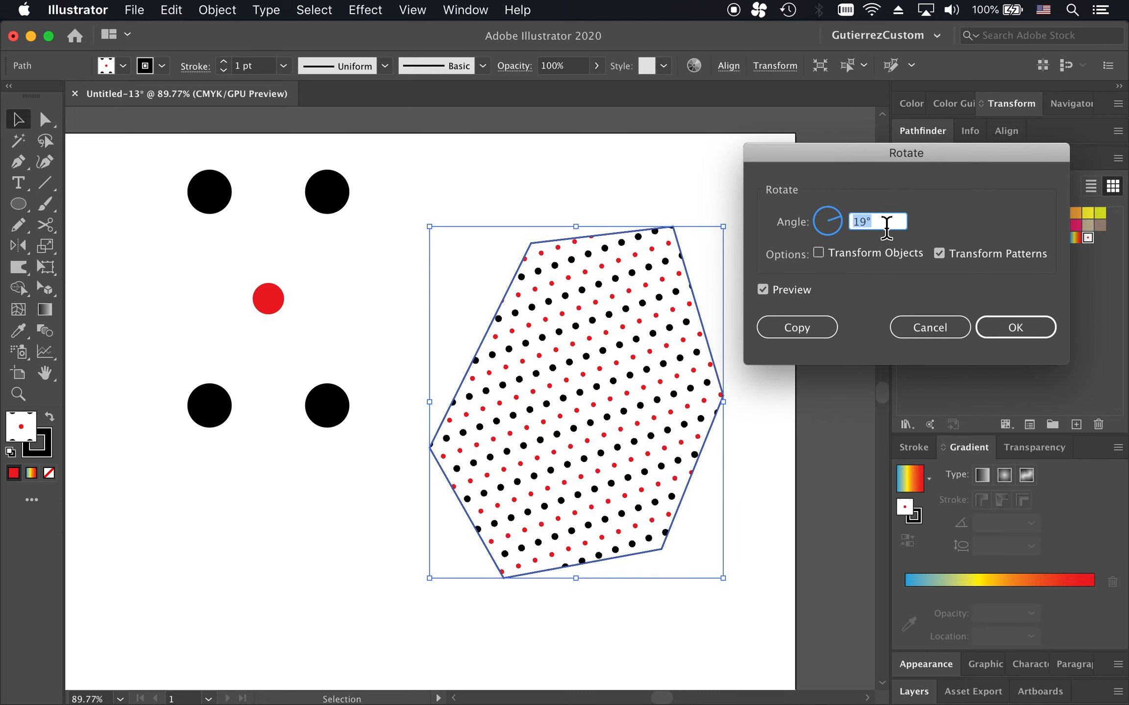
pyautogui.click(1015, 331)
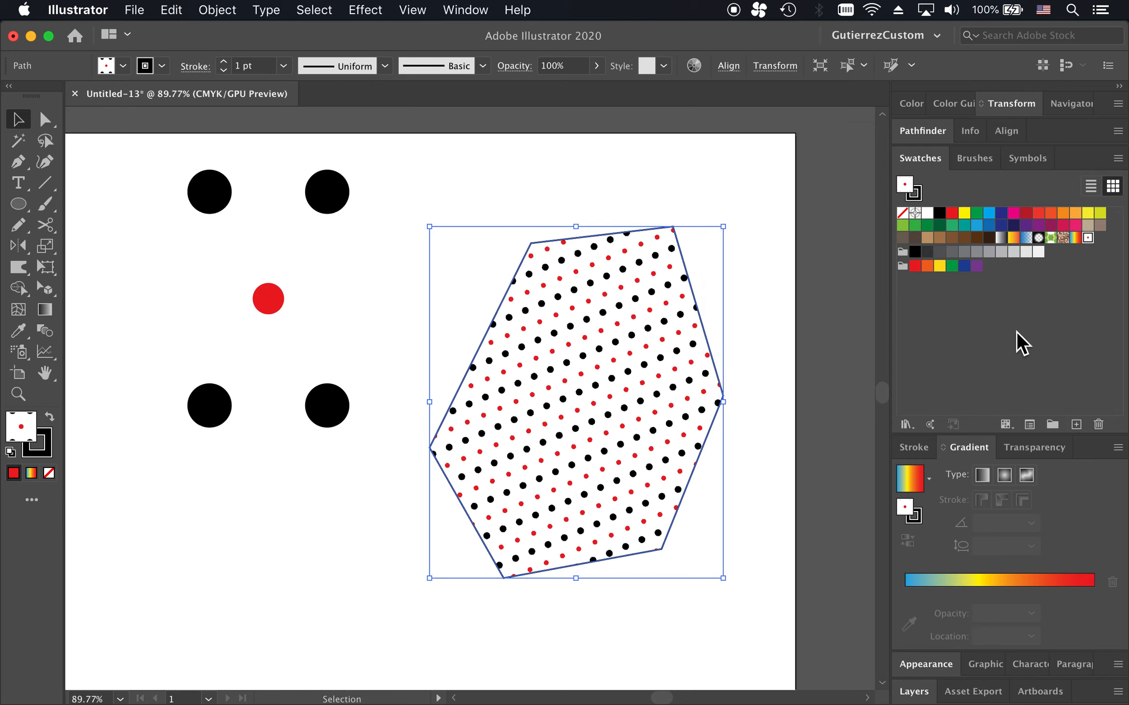
# Step: Deselect the polygon and select the original group of circles by its invisible rectangle's path
pyautogui.click(748, 290)
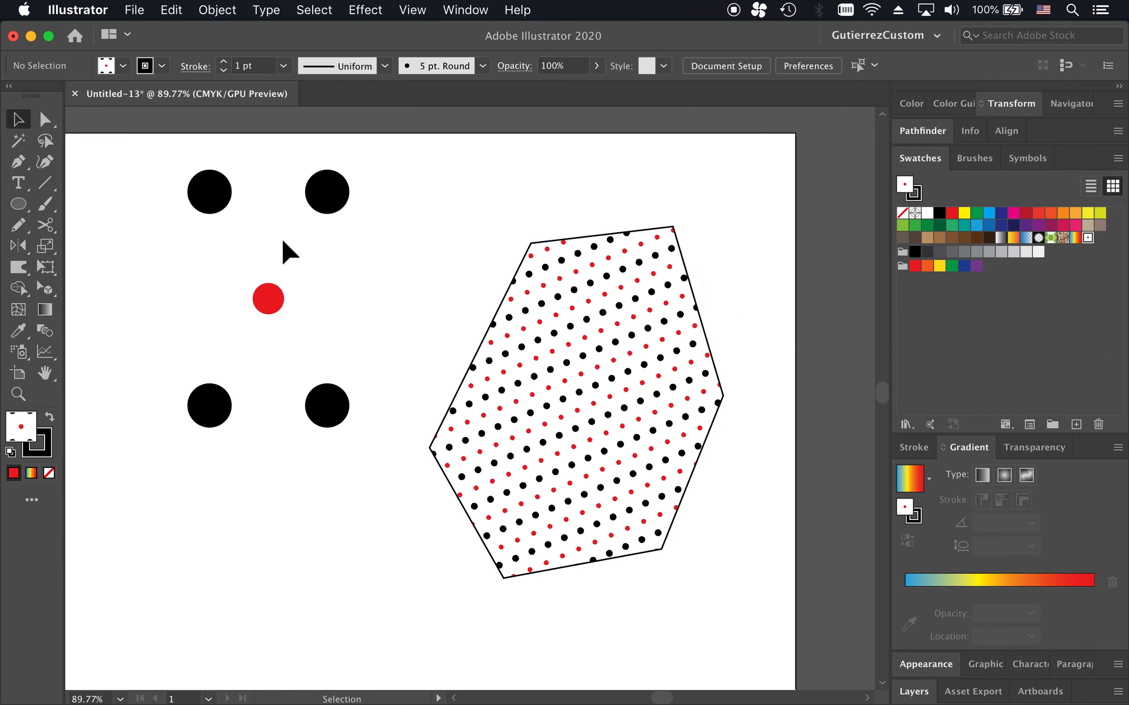
pyautogui.click(209, 258)
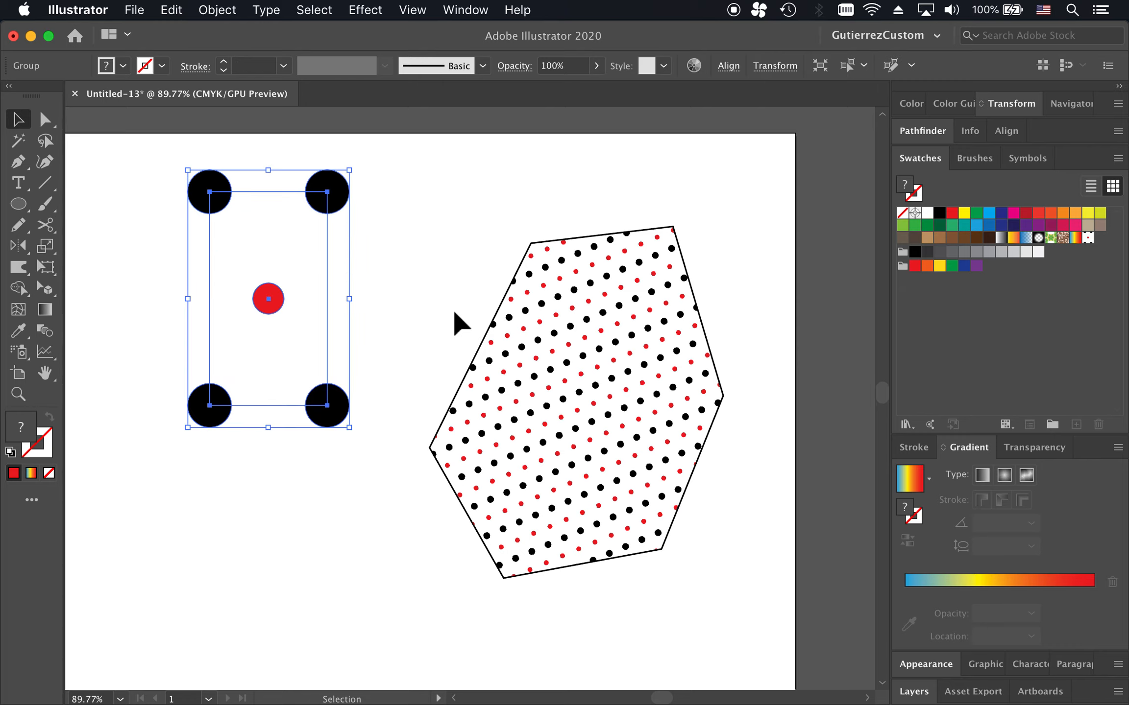
# Step: Delete the pattern-filled polygon from the artboard, keeping the original group of circles
pyautogui.scroll(-2, 453, 307)
pyautogui.click(440, 292)
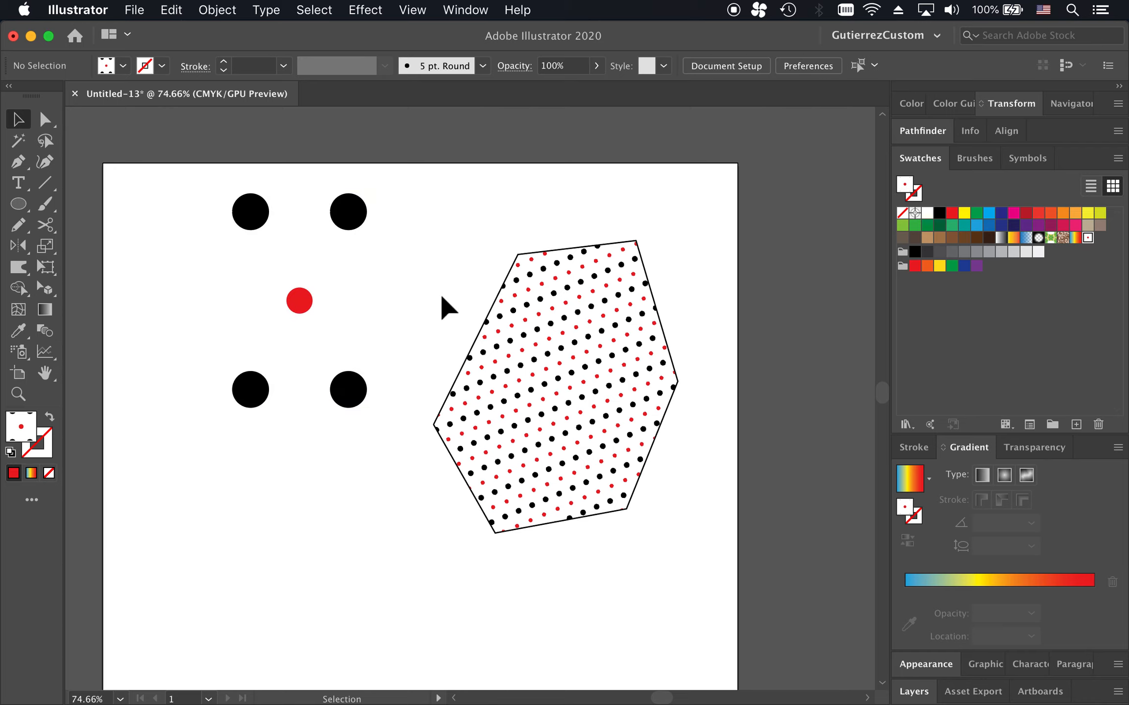
pyautogui.click(542, 385)
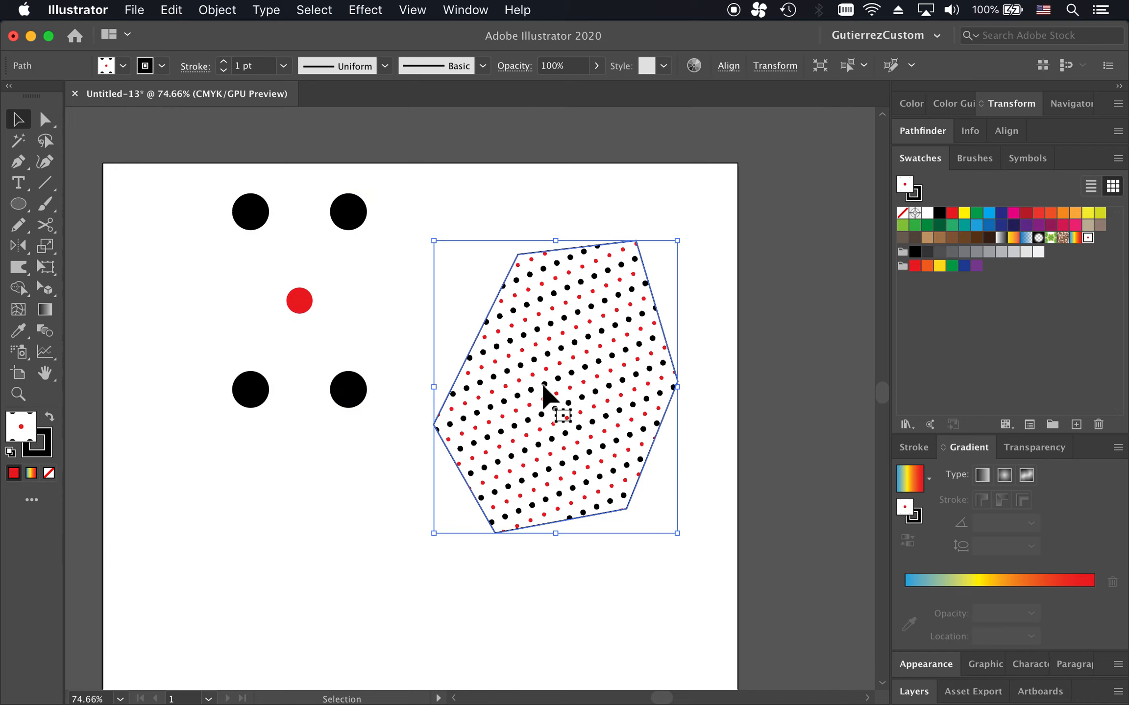
pyautogui.press('BackSpace')
pyautogui.scroll(-5, 542, 385)
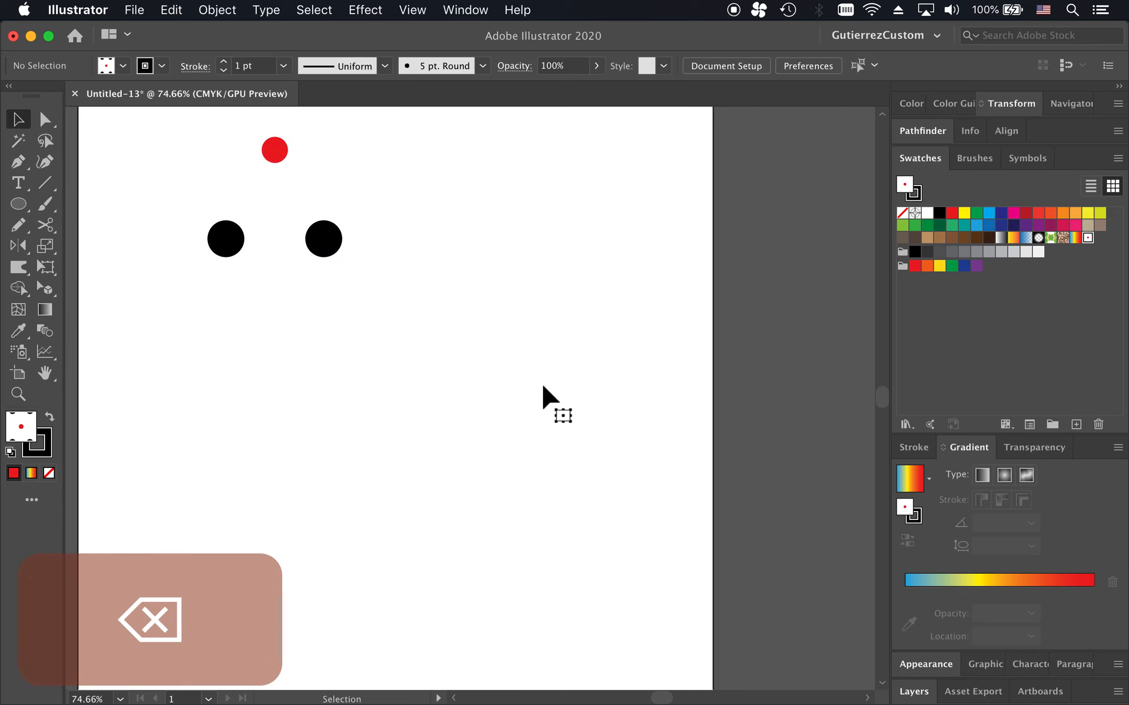
pyautogui.scroll(5, 385, 349)
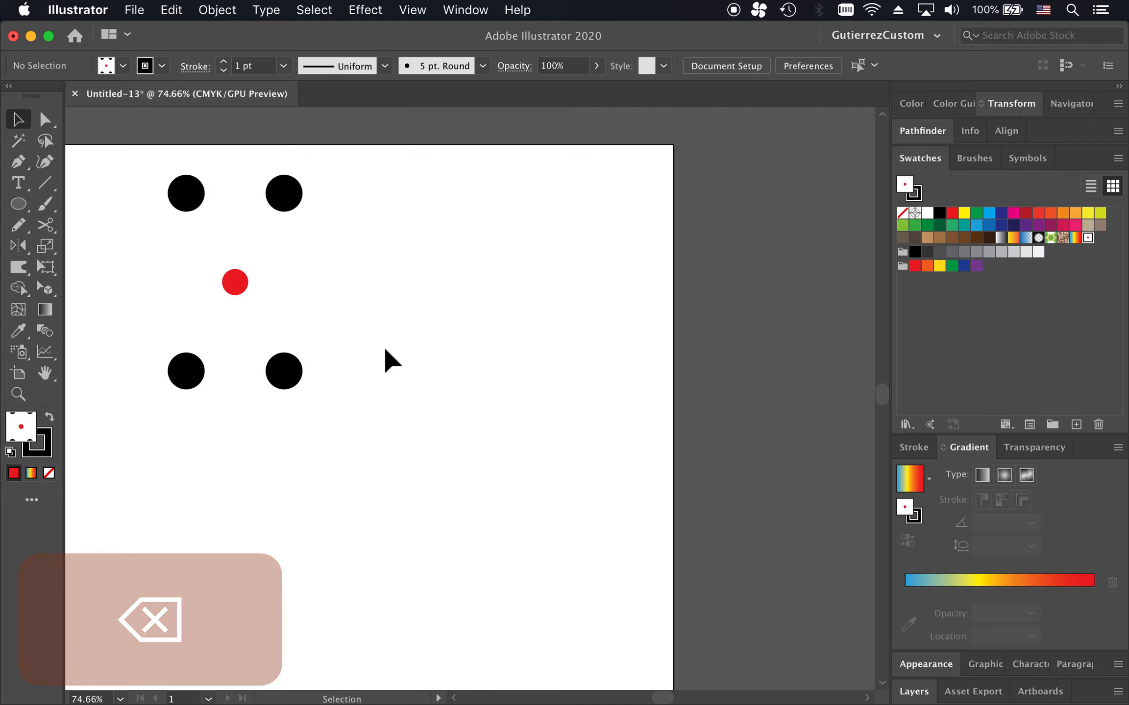
pyautogui.scroll(-1, 385, 349)
pyautogui.hscroll(-1, 385, 350)
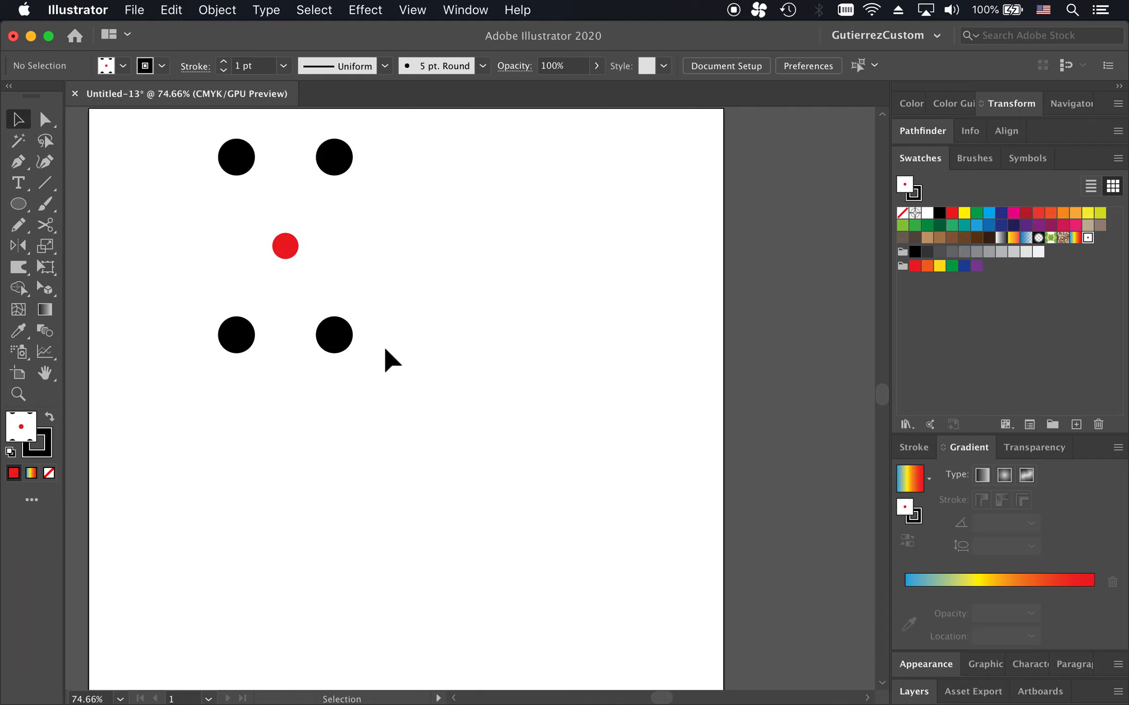
pyautogui.click(219, 15)
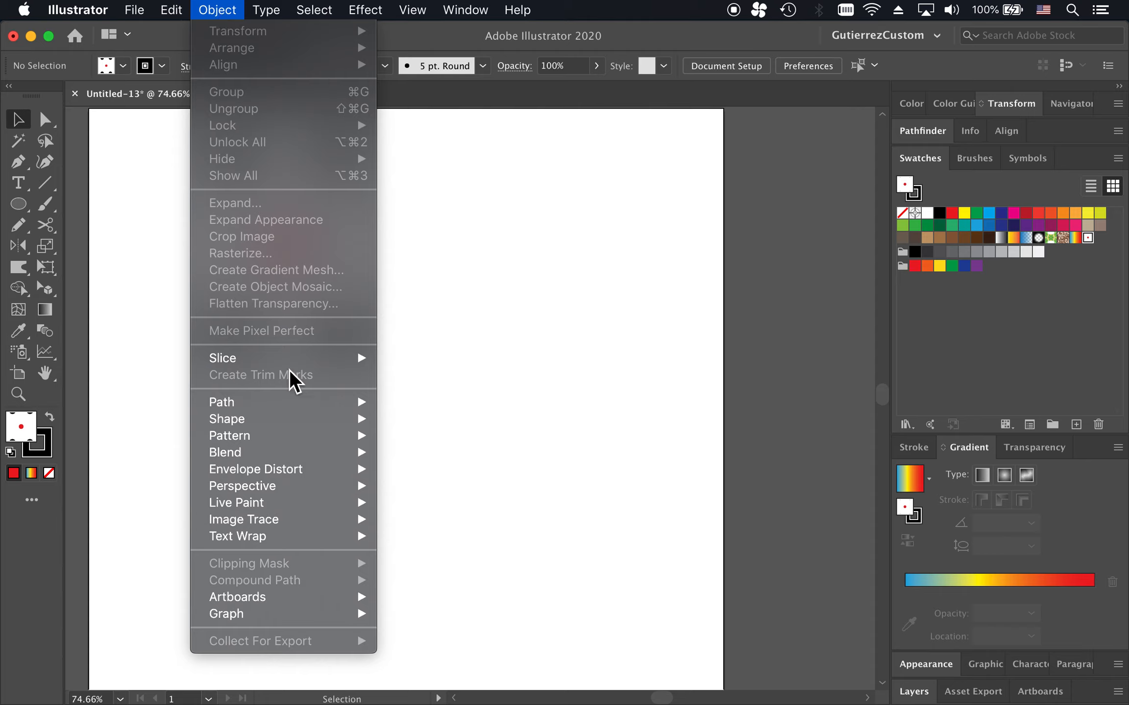
pyautogui.moveTo(280, 438)
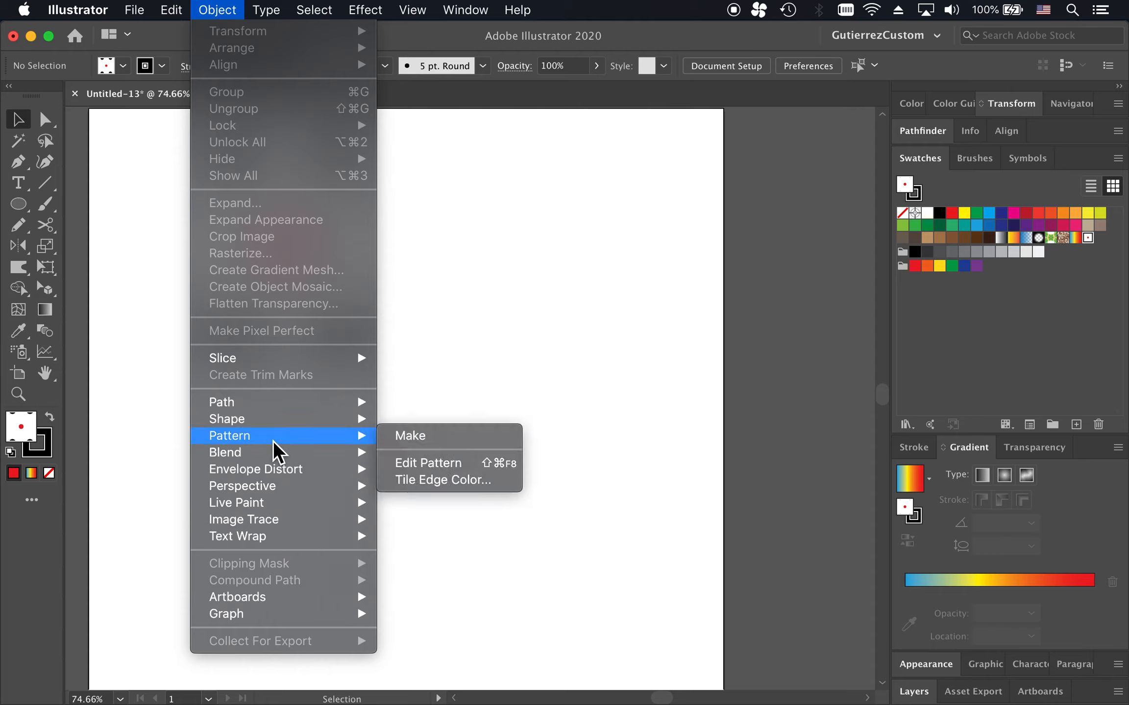
pyautogui.click(447, 317)
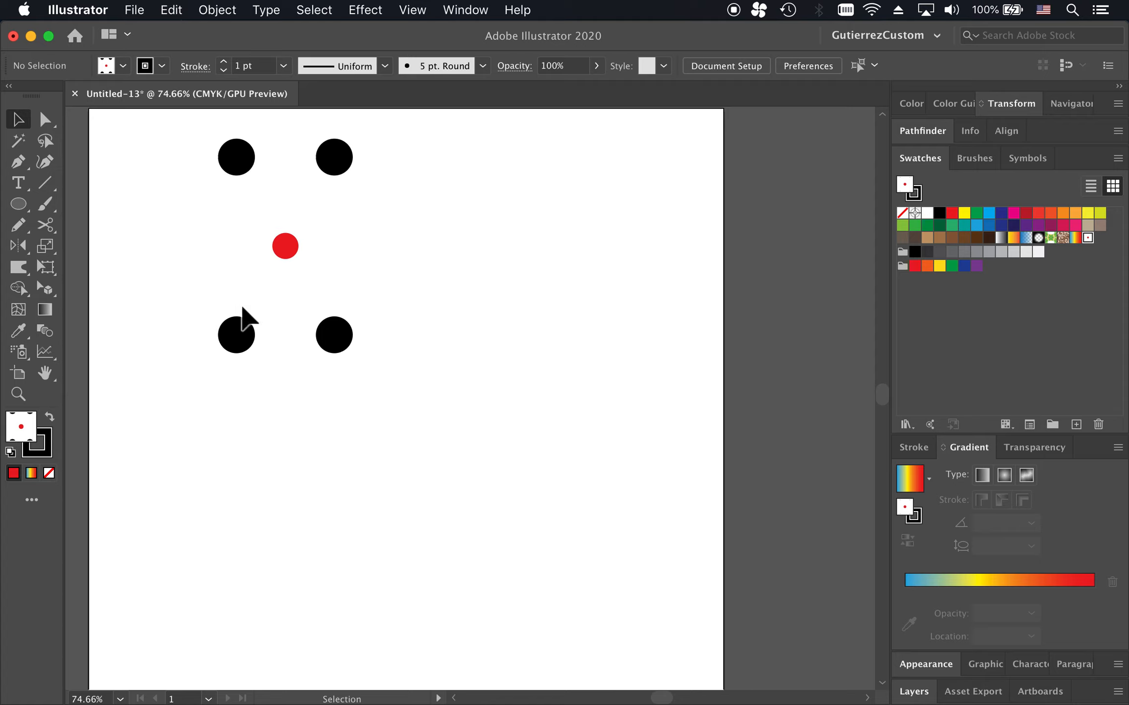
# Step: Draw a regular hexagon about 1.5 in tall with a horizontal base in the empty area below the circles
pyautogui.click(23, 205)
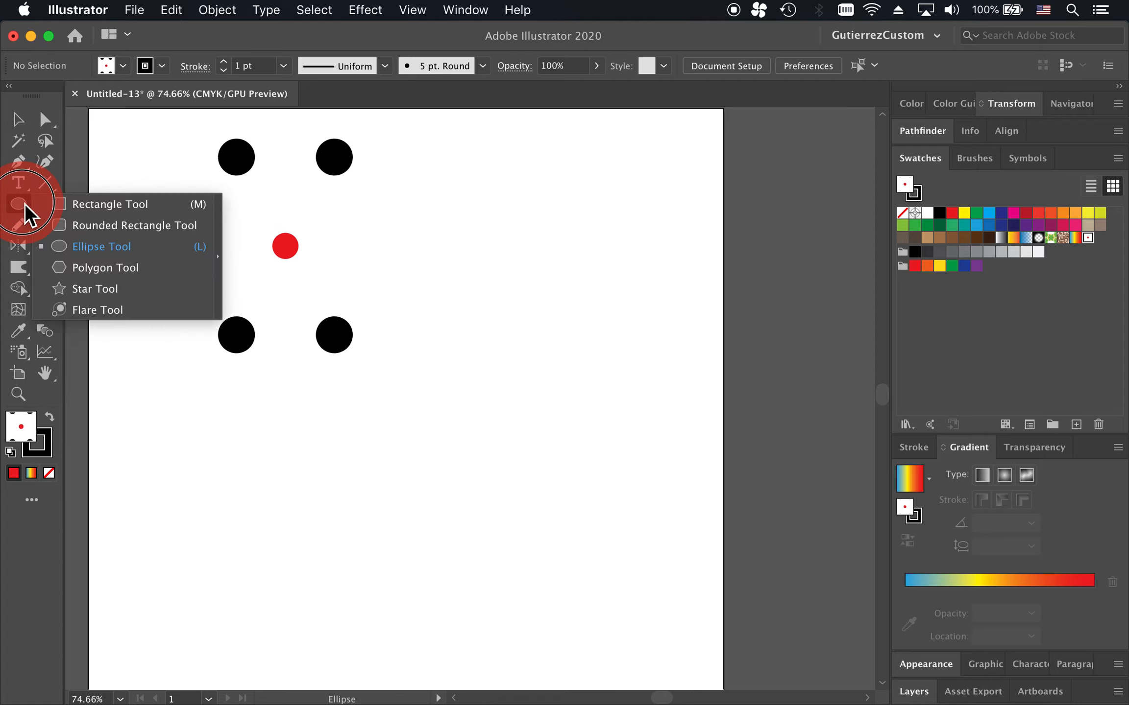
pyautogui.moveTo(25, 204); pyautogui.dragTo(125, 269)
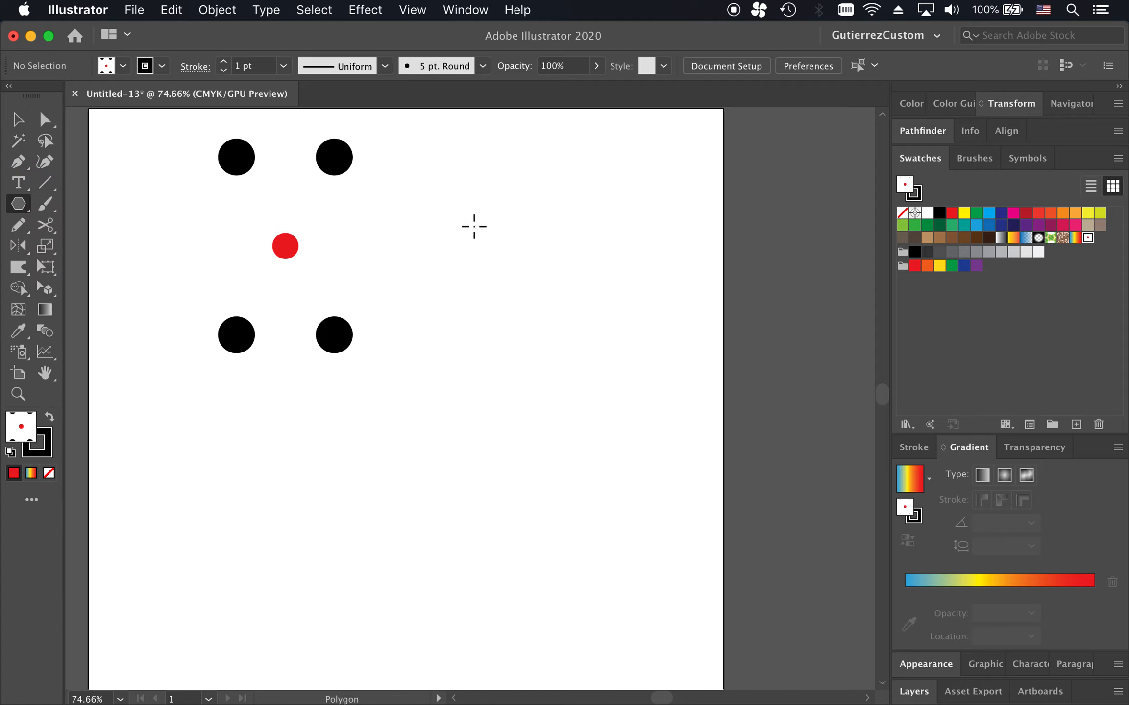
pyautogui.click(521, 190)
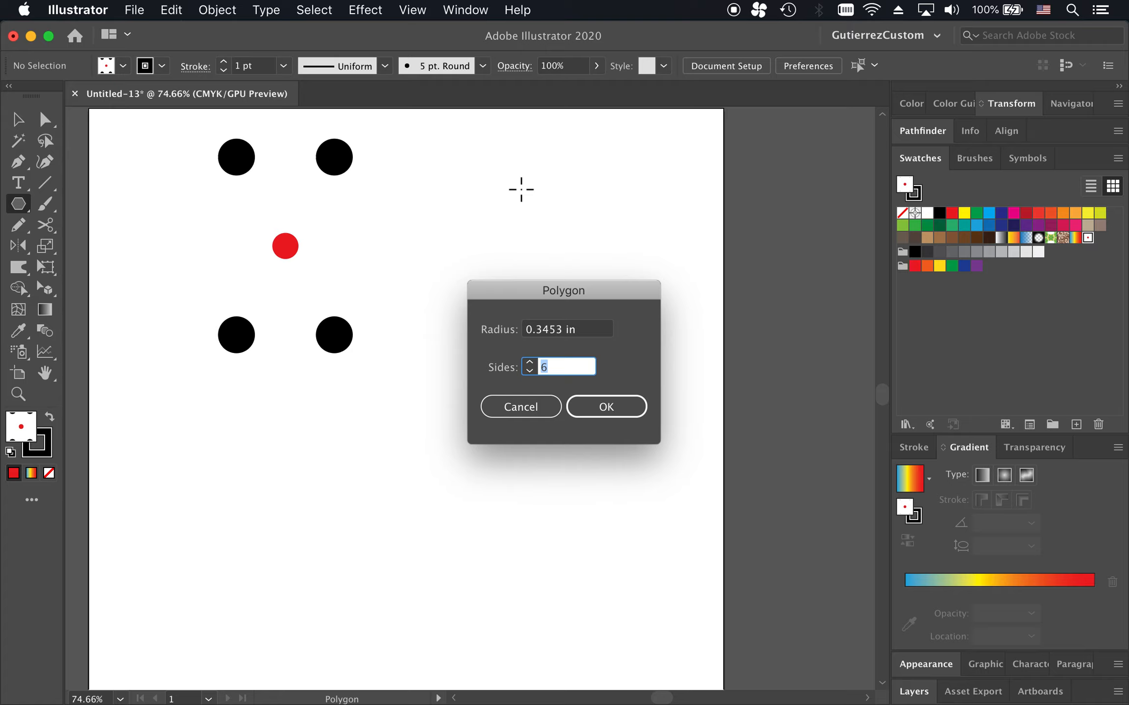
pyautogui.click(537, 404)
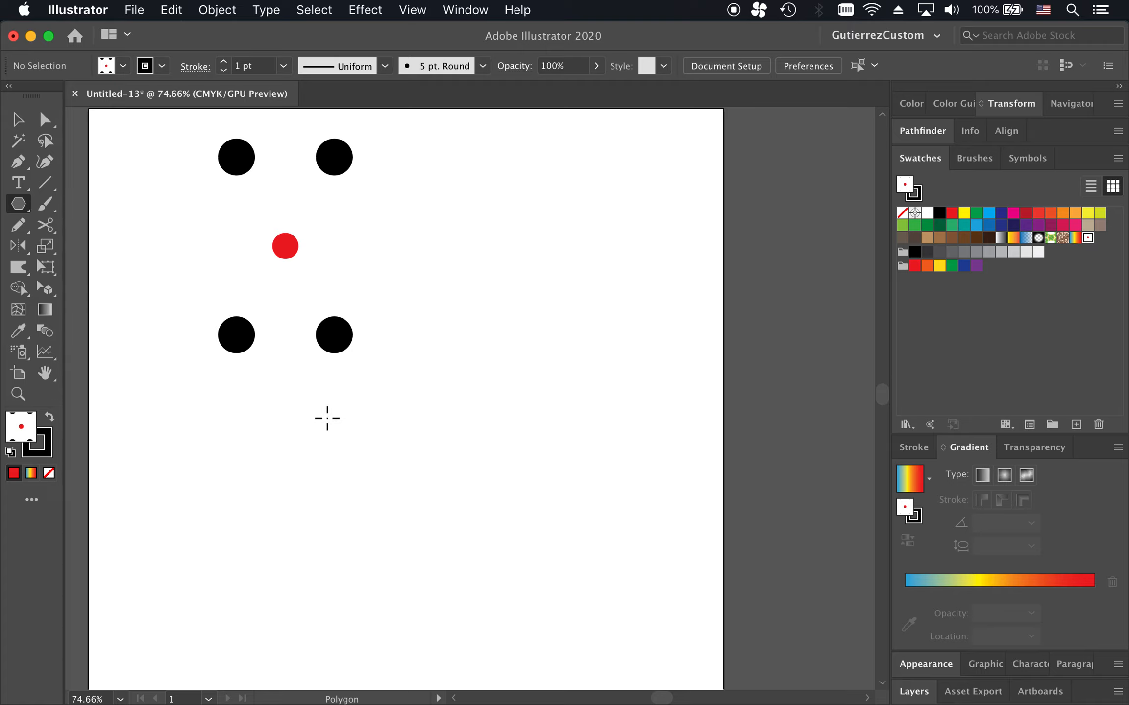
pyautogui.scroll(-5, 324, 416)
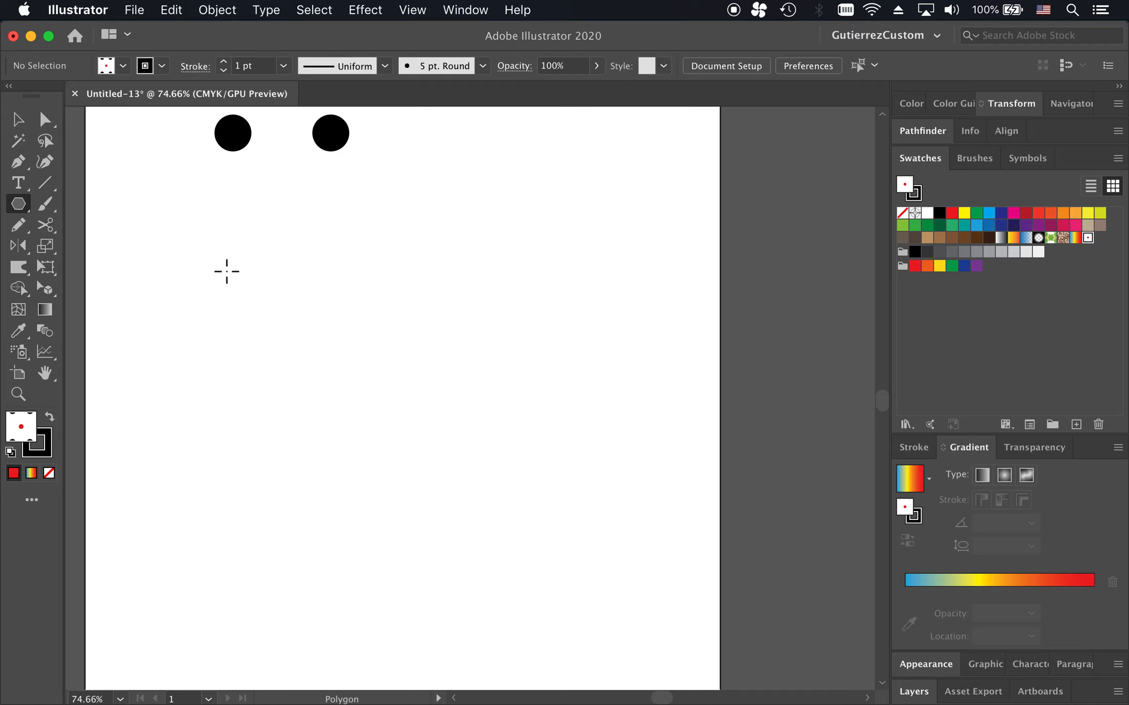
pyautogui.scroll(2, 228, 271)
pyautogui.moveTo(270, 269); pyautogui.dragTo(331, 356)
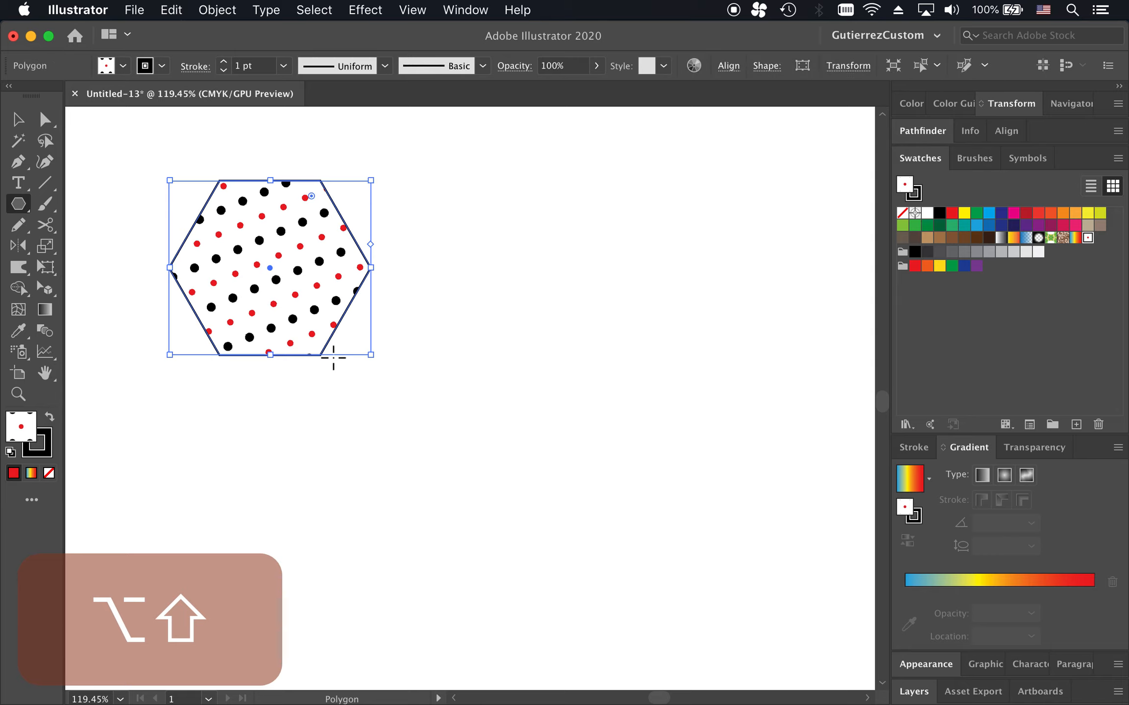
pyautogui.press('v')
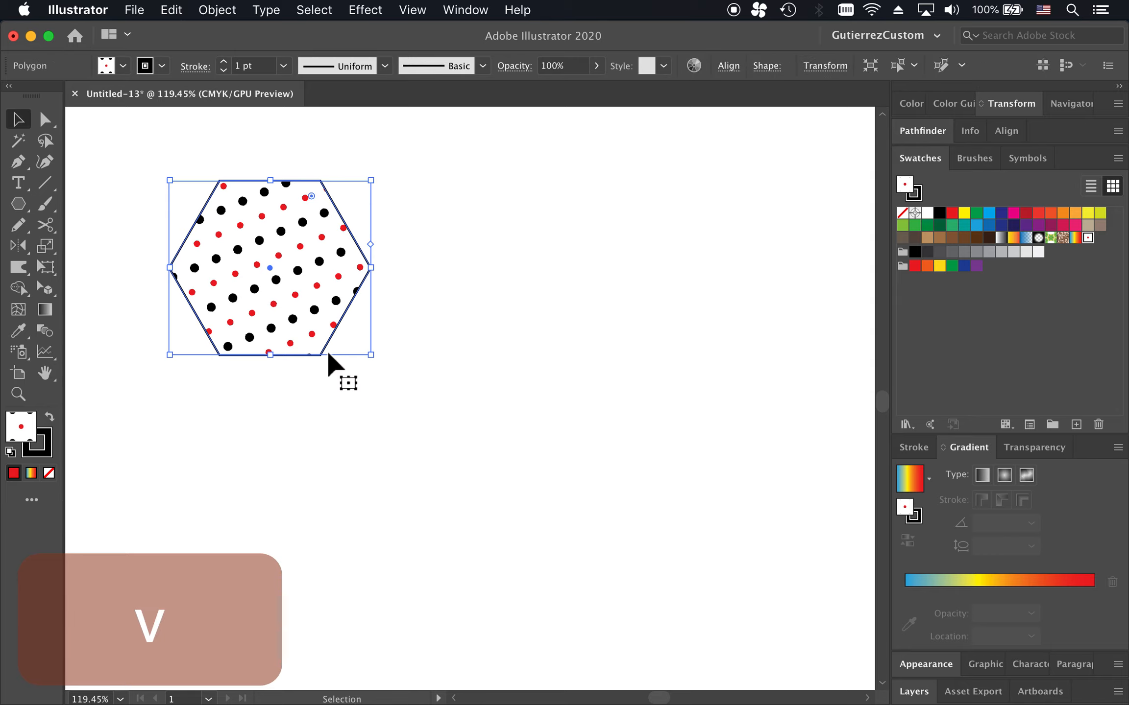
# Step: Remove the hexagon's fill and set its stroke weight to 4 pt
pyautogui.click(123, 65)
pyautogui.click(12, 95)
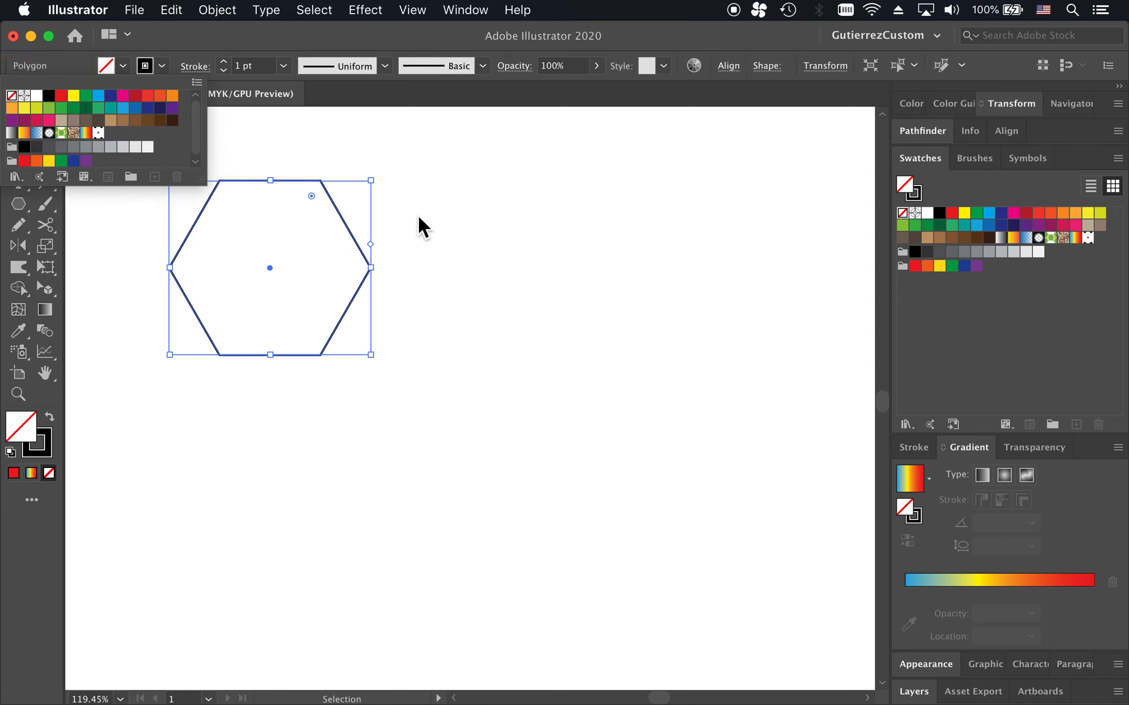
pyautogui.click(461, 235)
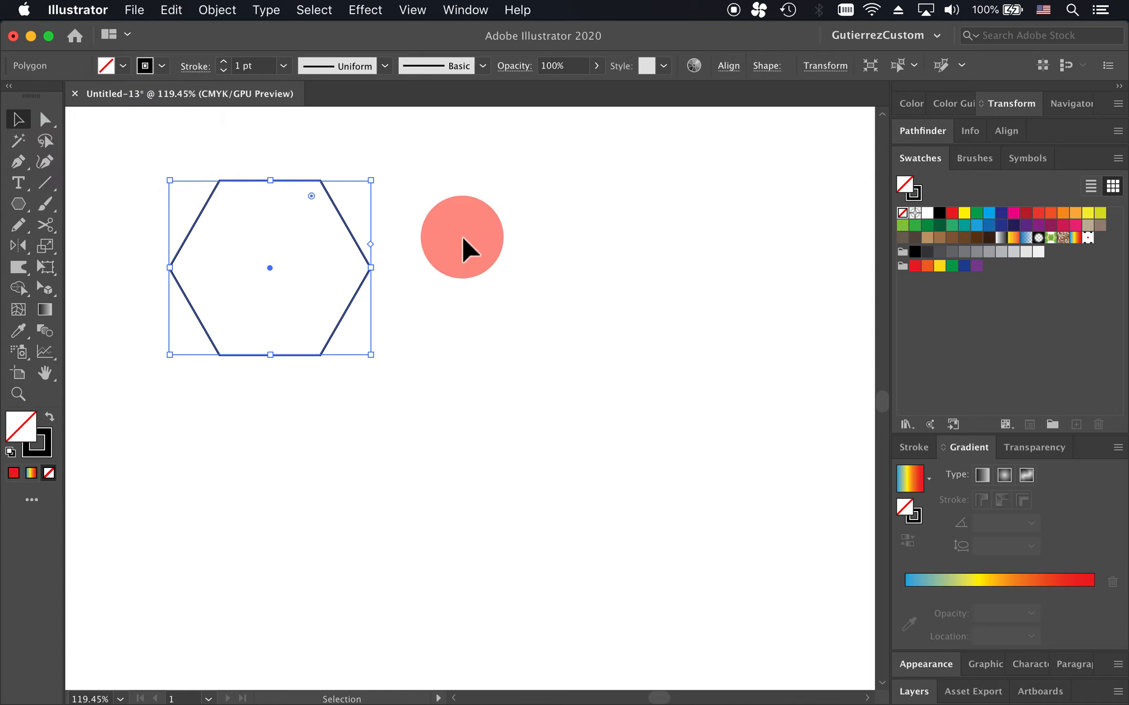
pyautogui.click(342, 220)
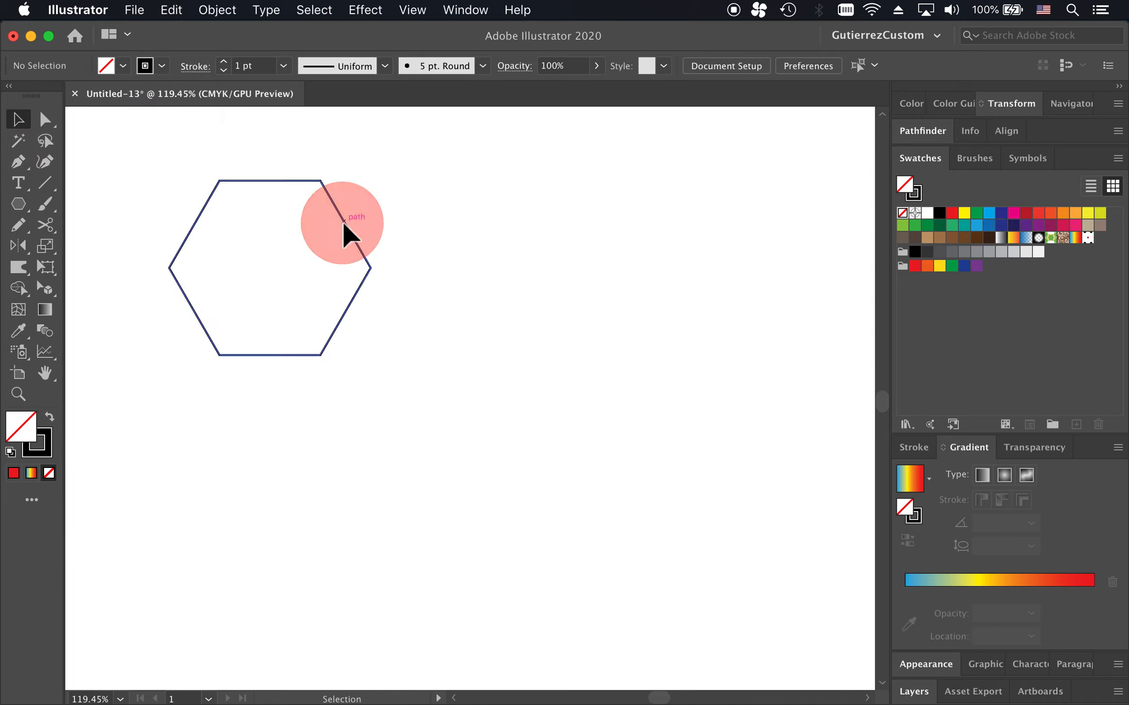
pyautogui.click(224, 62)
pyautogui.click(224, 62)
pyautogui.click(223, 62)
pyautogui.click(415, 214)
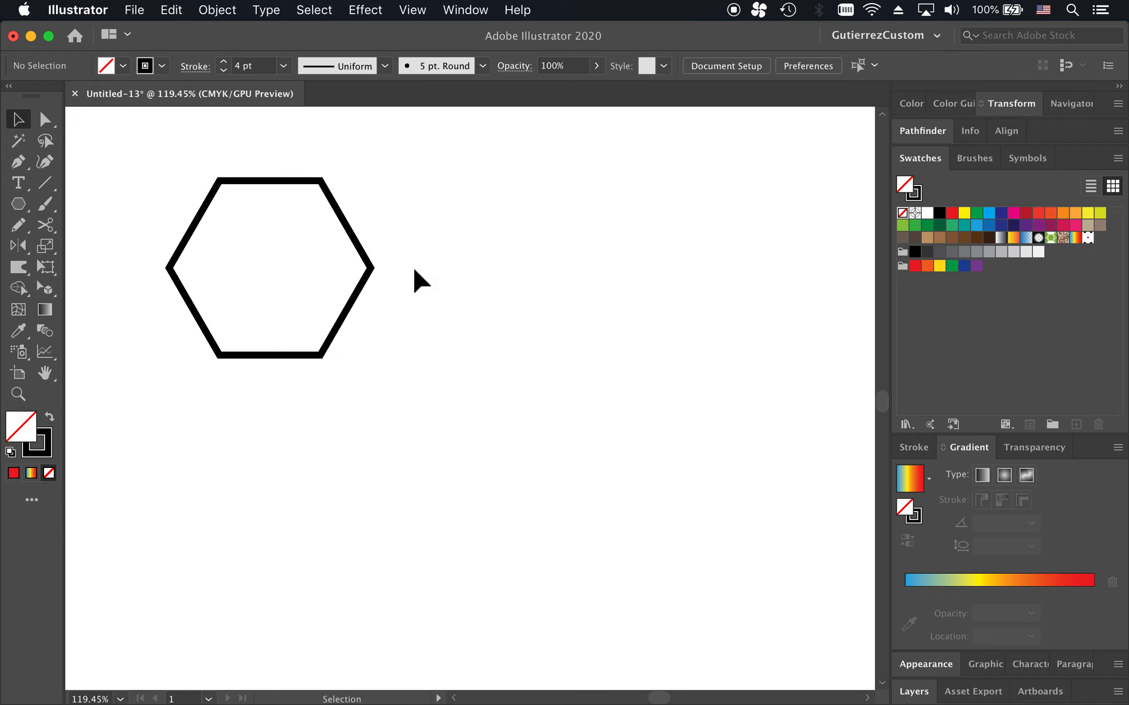
# Step: Move the hexagon by its outline toward the horizontal middle of the artboard, leaving free space around it
pyautogui.click(352, 235)
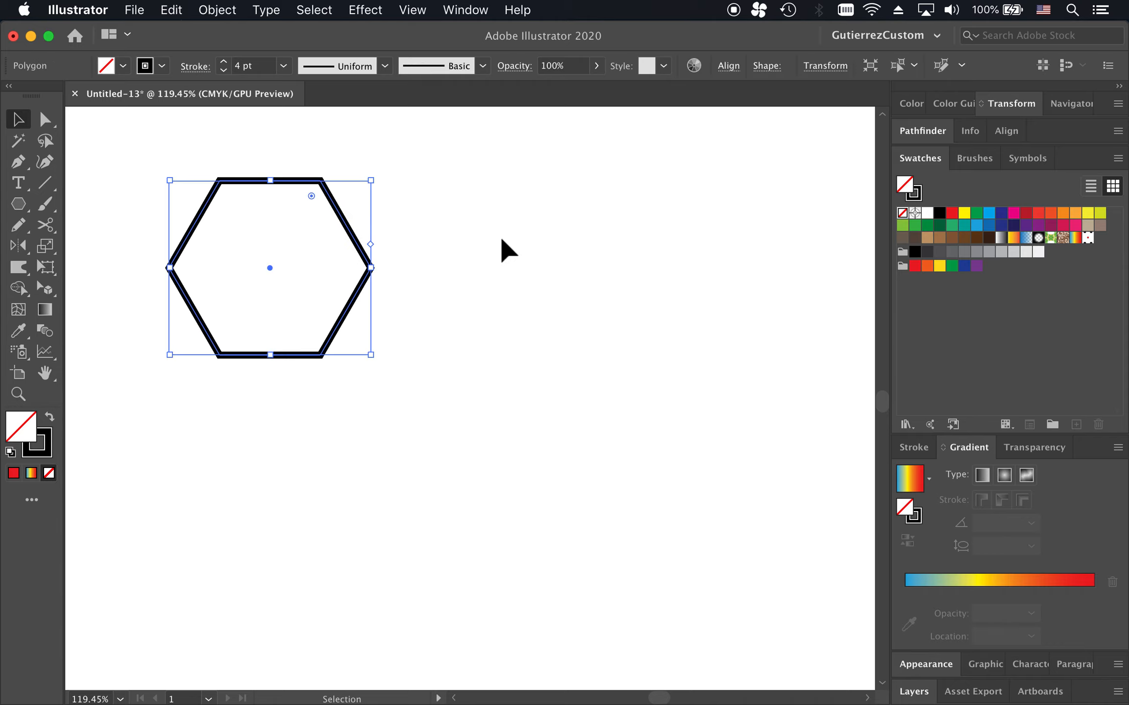
pyautogui.scroll(2, 514, 258)
pyautogui.hscroll(-3, 514, 258)
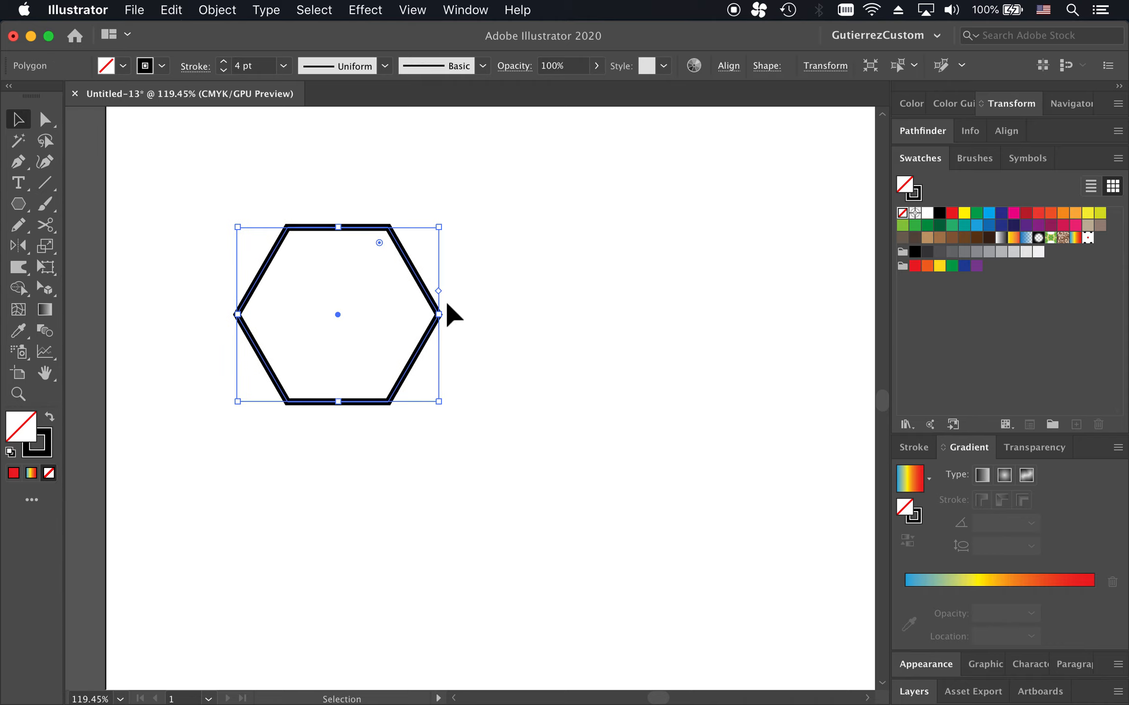
pyautogui.moveTo(414, 267); pyautogui.dragTo(559, 293)
pyautogui.scroll(3, 558, 293)
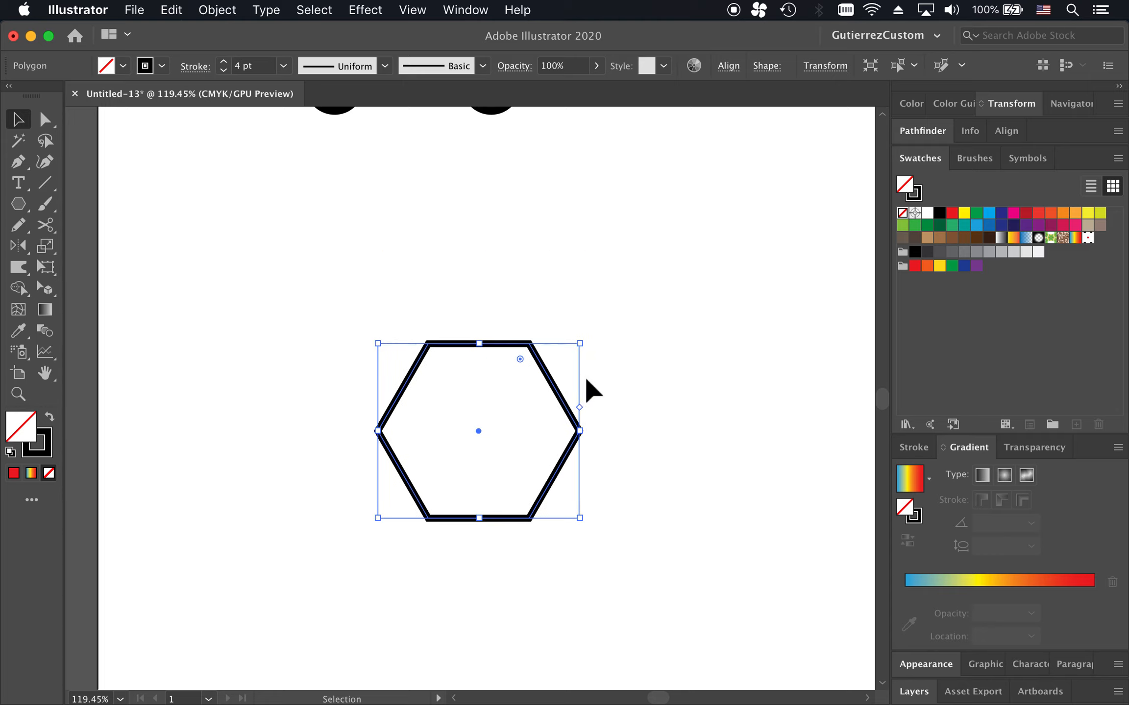
# Step: Duplicate the hexagon directly above and directly below itself, edge to edge, to form a vertical column of three
pyautogui.moveTo(567, 404); pyautogui.dragTo(538, 235)
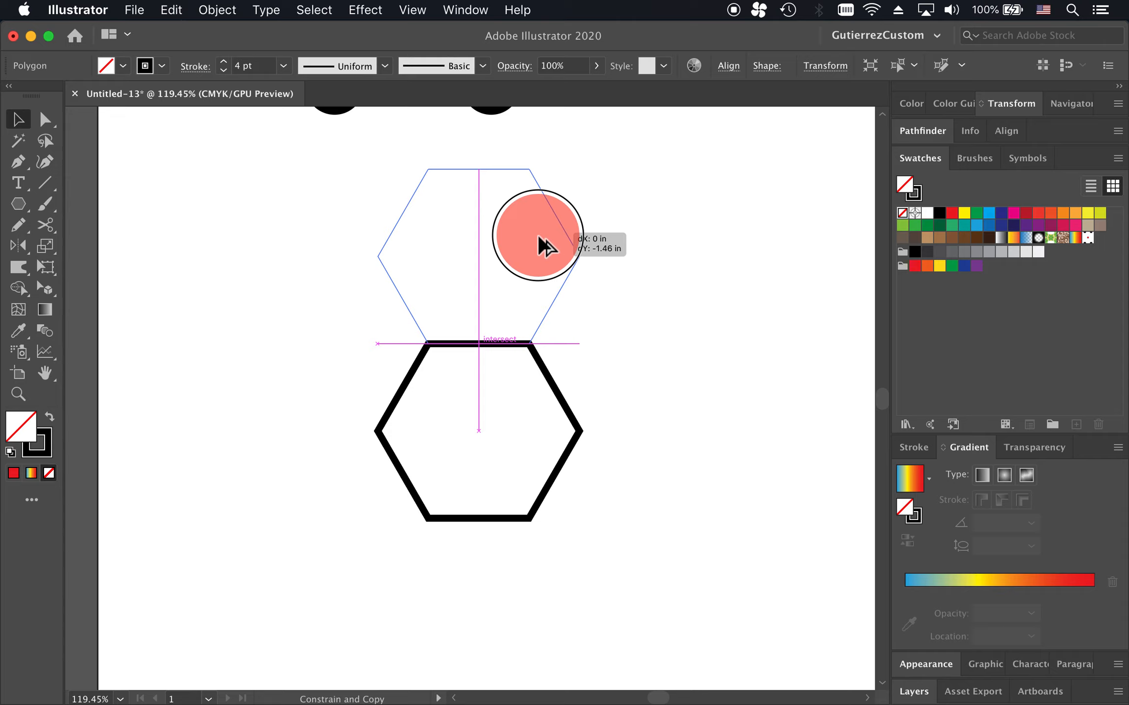
pyautogui.moveTo(538, 235); pyautogui.dragTo(537, 232)
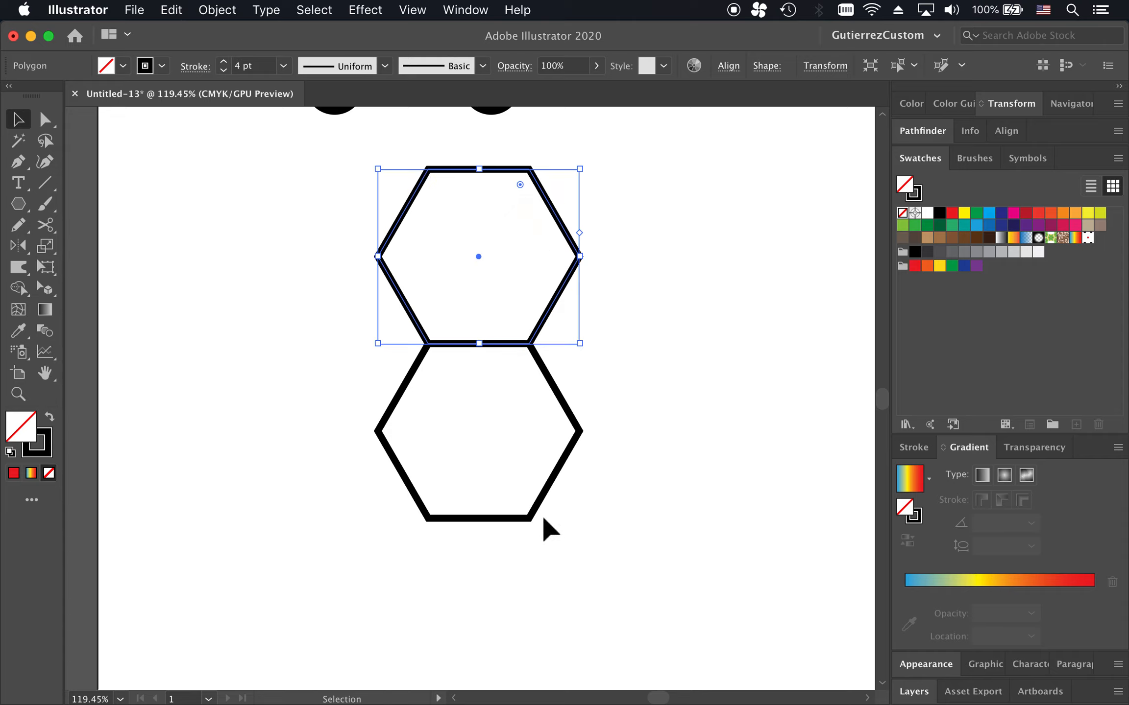
pyautogui.click(542, 496)
pyautogui.scroll(-3, 541, 493)
pyautogui.press('alt')
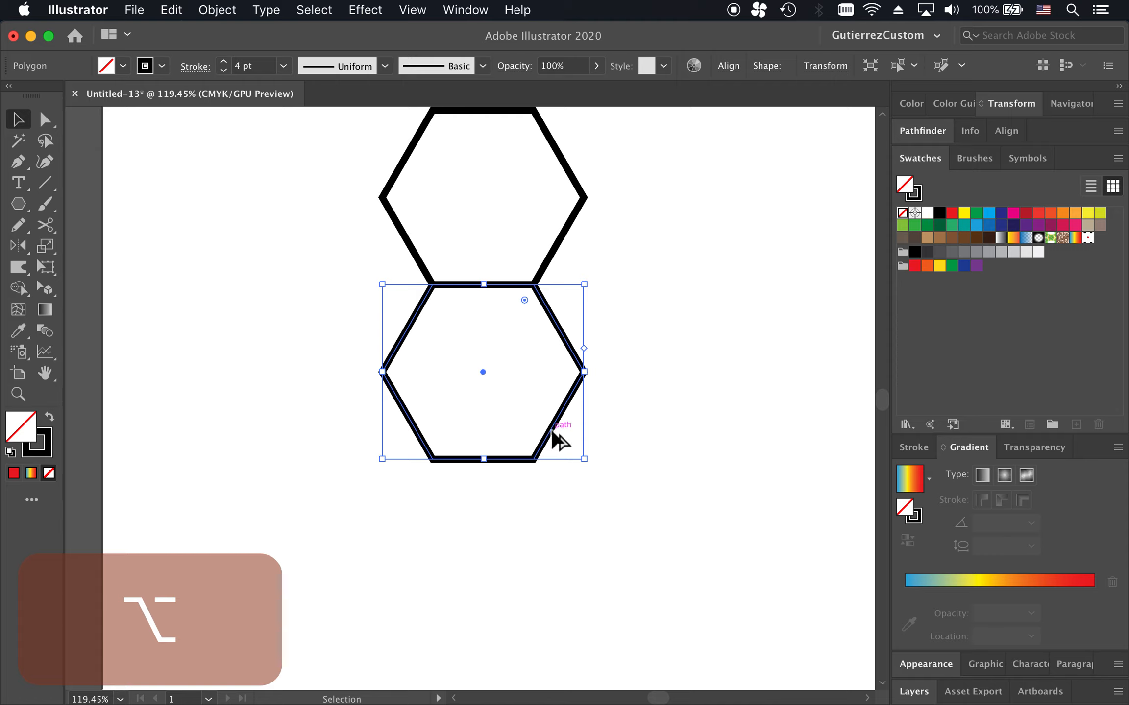
pyautogui.moveTo(552, 430); pyautogui.dragTo(540, 600)
pyautogui.press('shift')
pyautogui.click(617, 532)
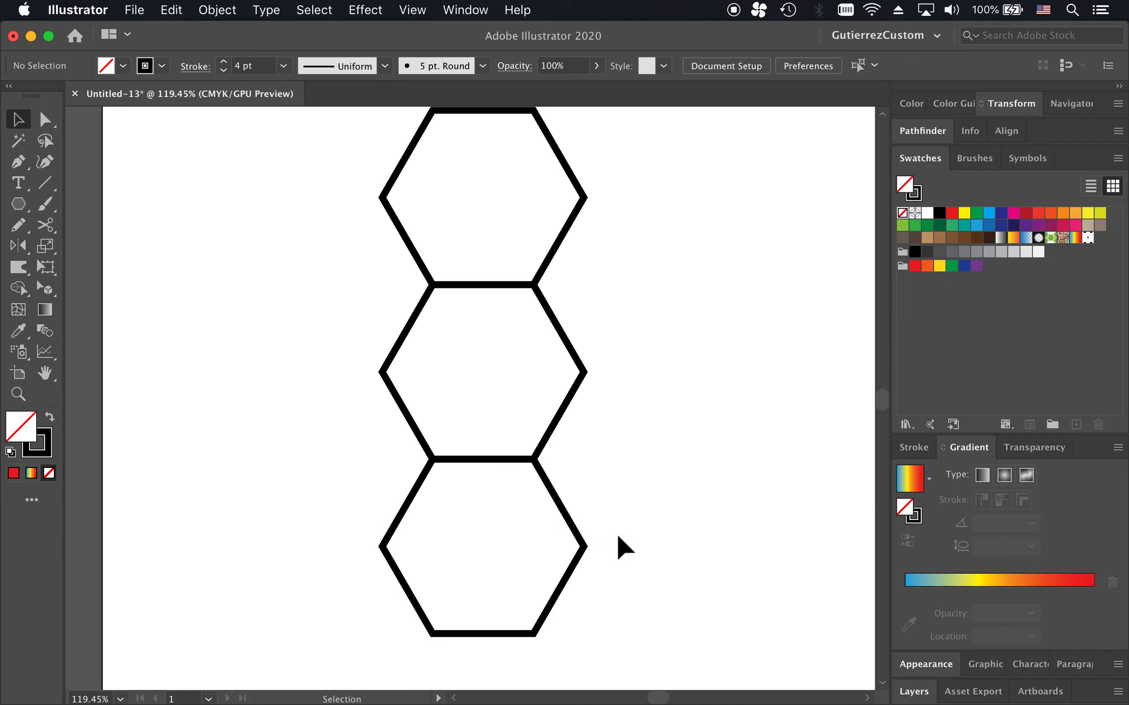
pyautogui.click(566, 411)
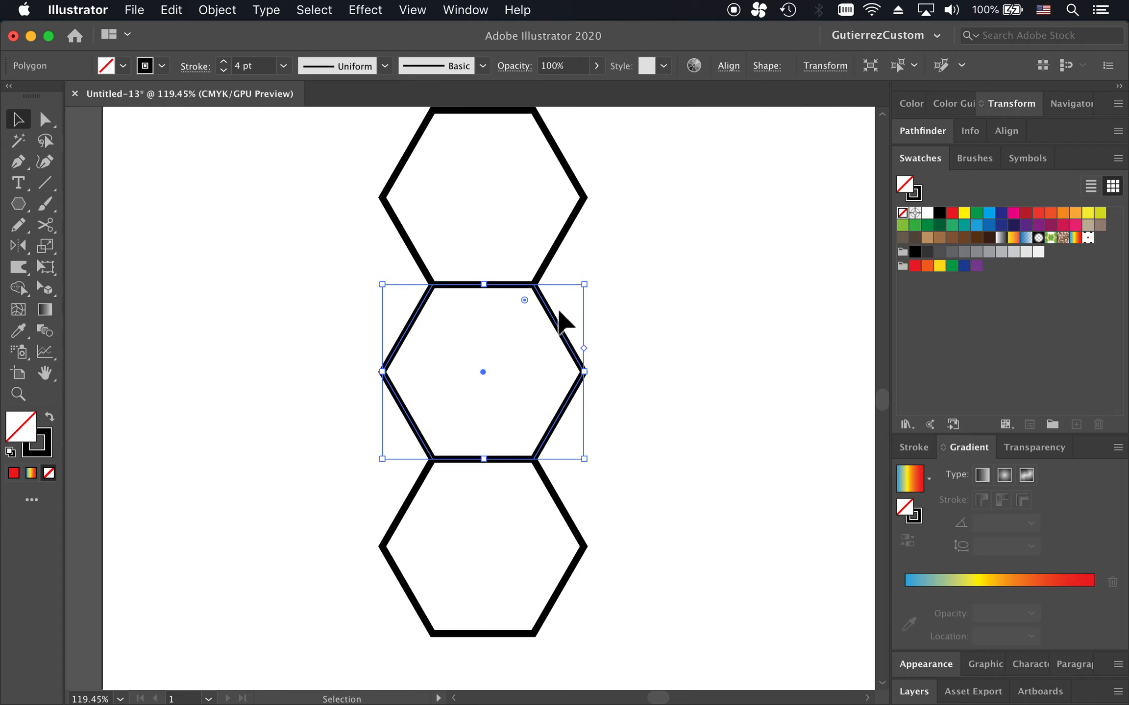
pyautogui.click(651, 318)
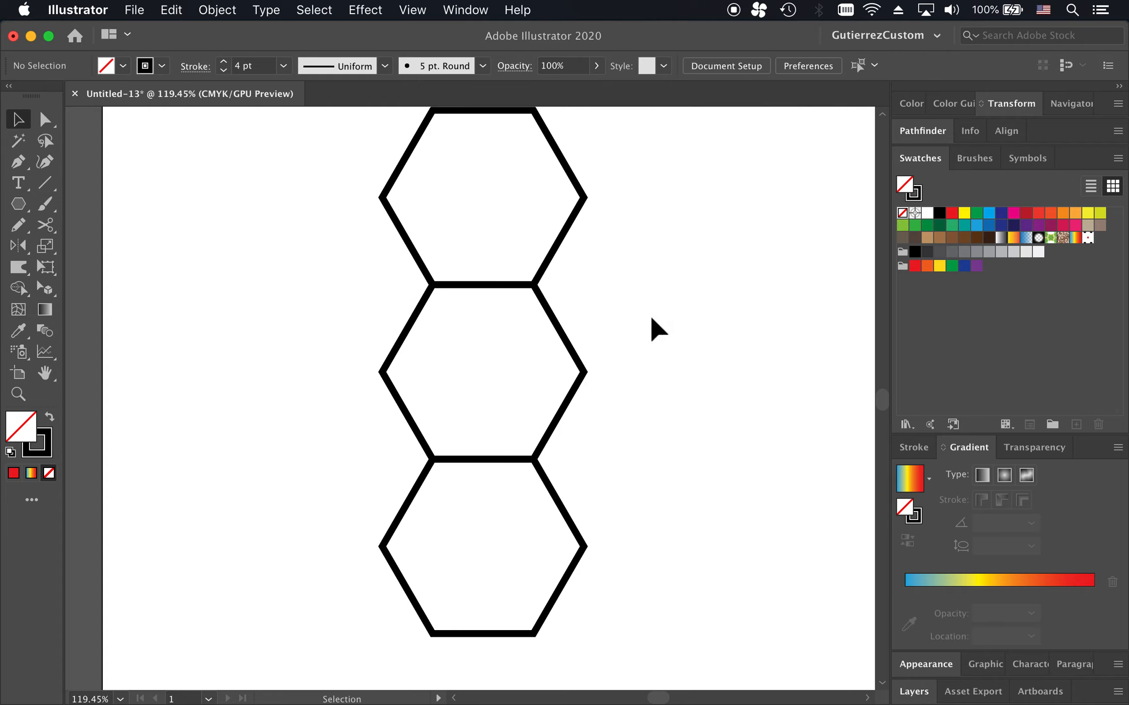
pyautogui.scroll(2, 650, 314)
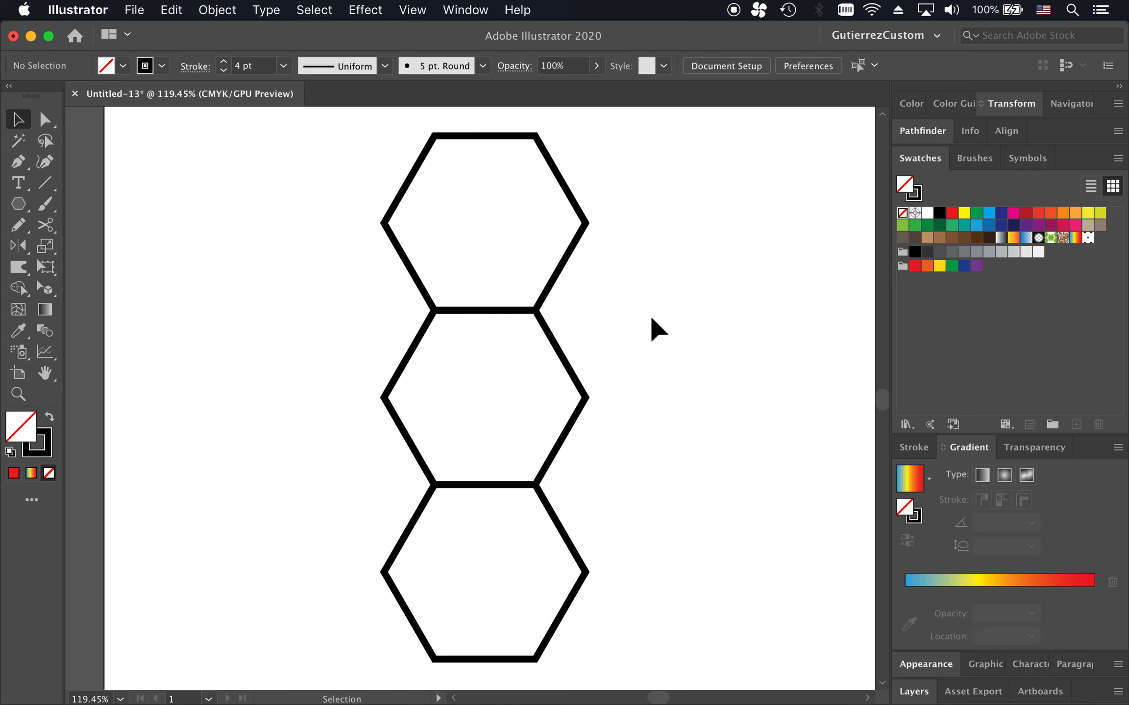
# Step: Copy the upper two hexagons into an interlocking column on the right, snapping their anchor to the shared corner of the originals
pyautogui.click(573, 243)
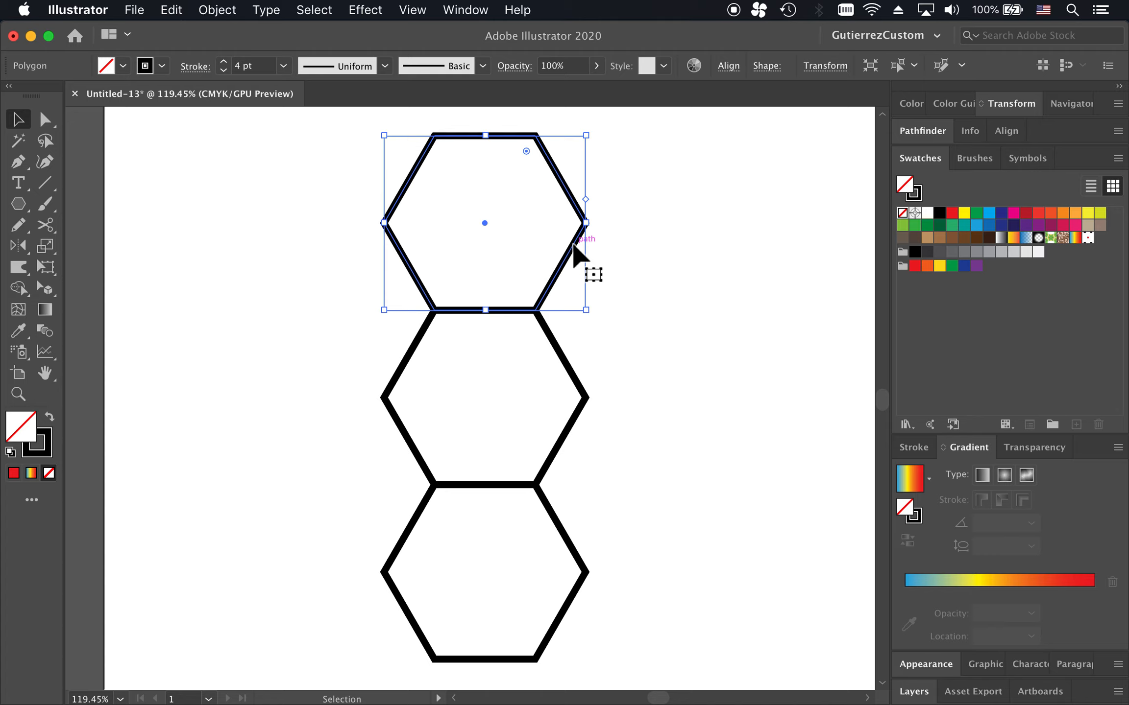
pyautogui.keyDown('alt'); pyautogui.keyDown('shift'); pyautogui.click(561, 448); pyautogui.keyUp('shift'); pyautogui.keyUp('alt')
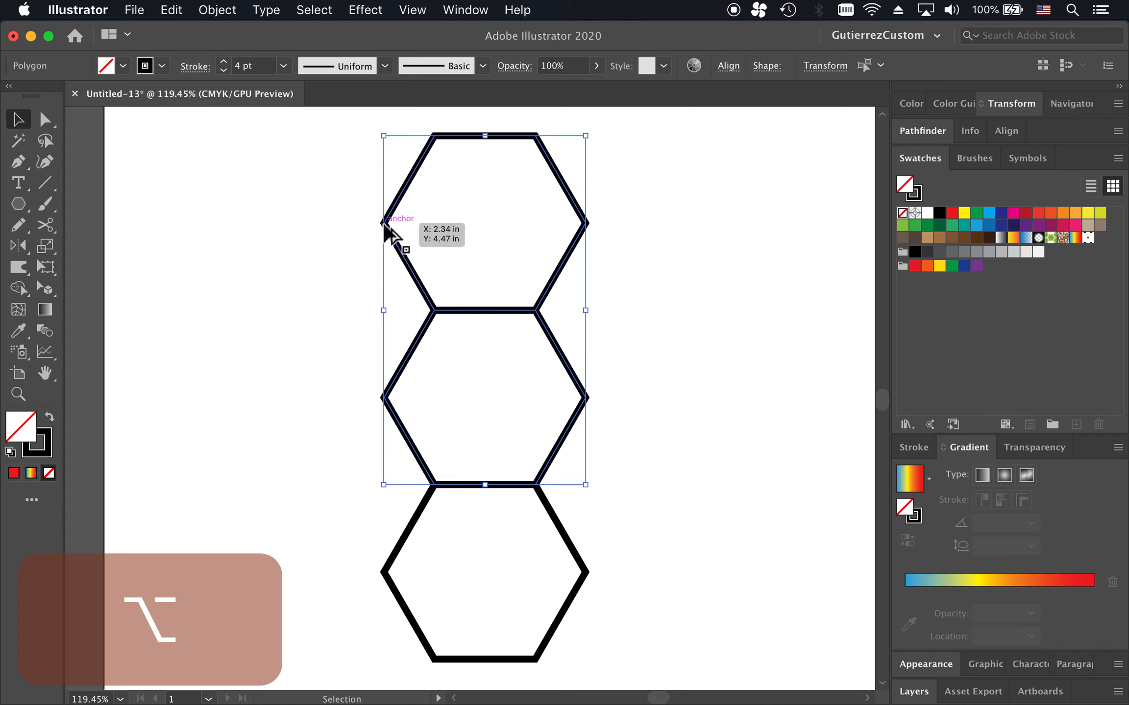
pyautogui.moveTo(385, 225); pyautogui.dragTo(537, 313)
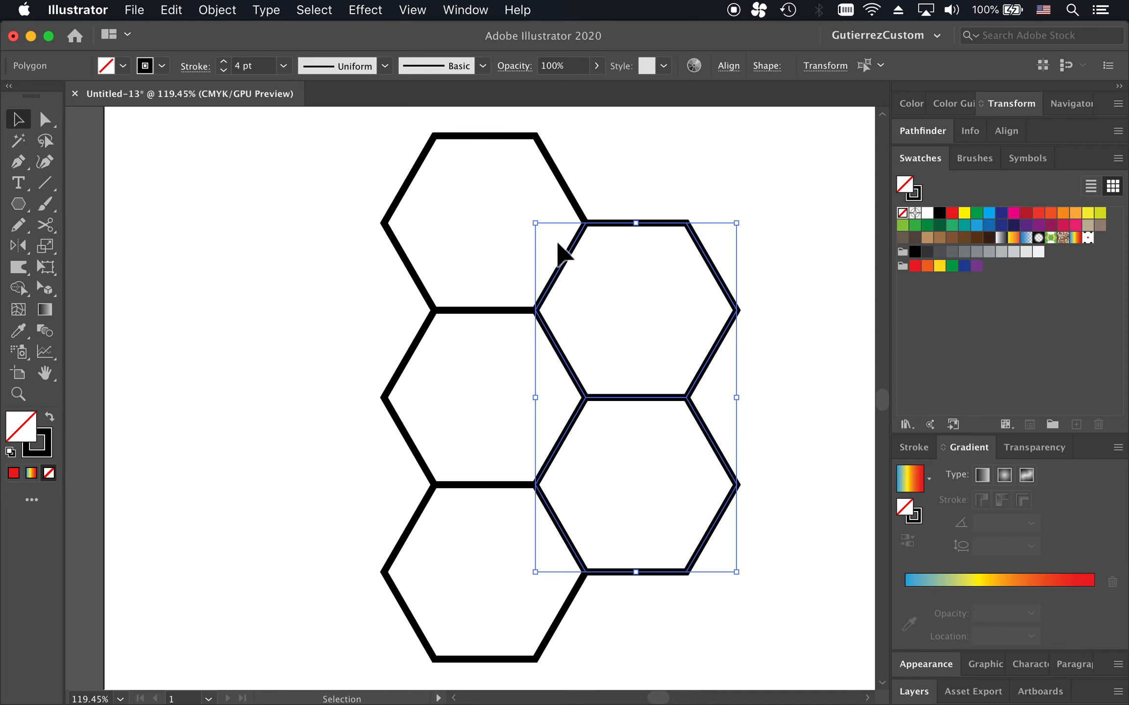
pyautogui.click(594, 210)
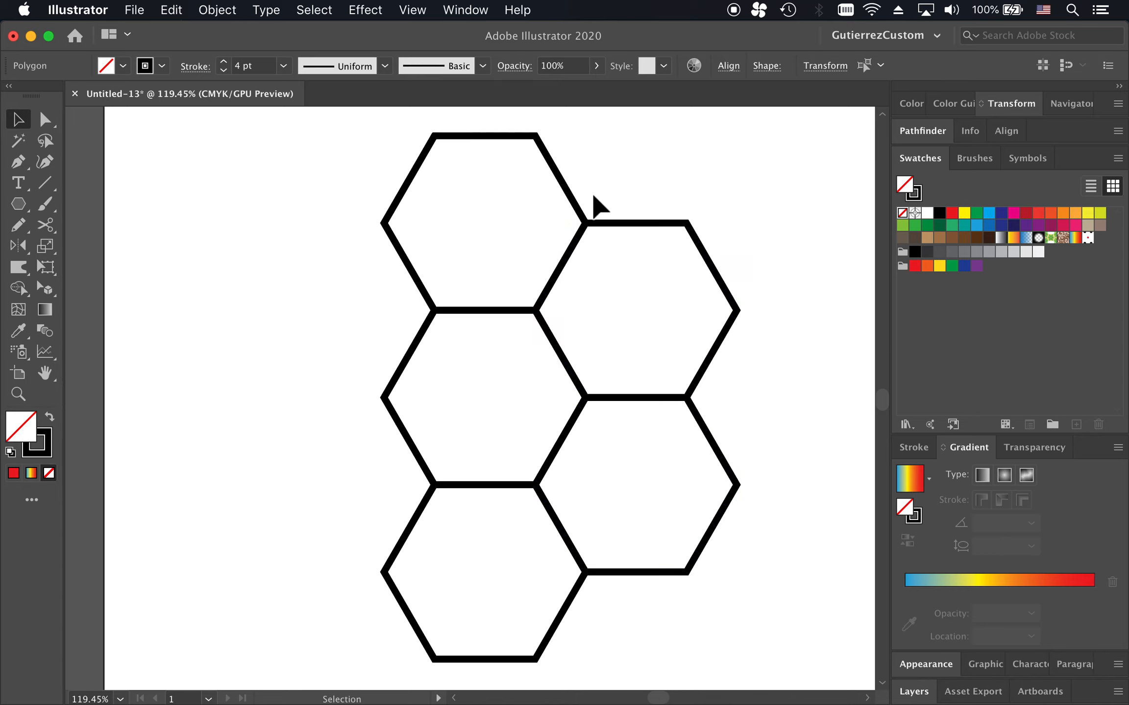
# Step: Copy the right column's two hexagons straight across to the left side, snapping their anchor to the central hexagon's corner
pyautogui.click(711, 256)
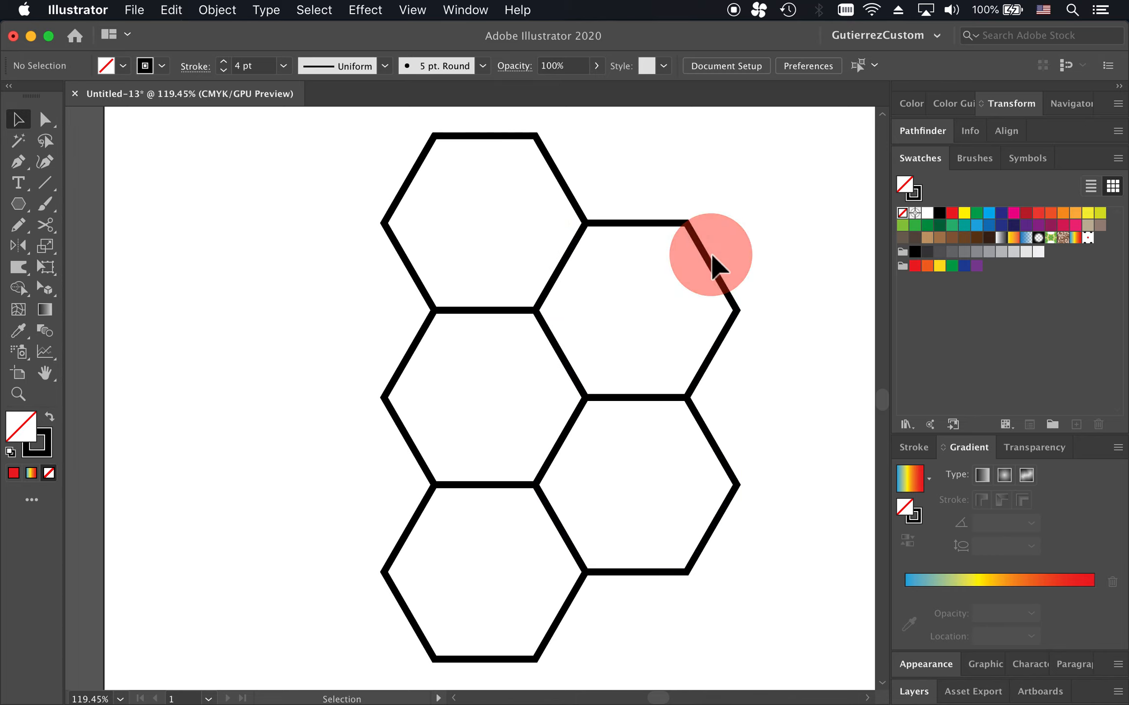
pyautogui.keyDown('shift'); pyautogui.click(713, 442); pyautogui.keyUp('shift')
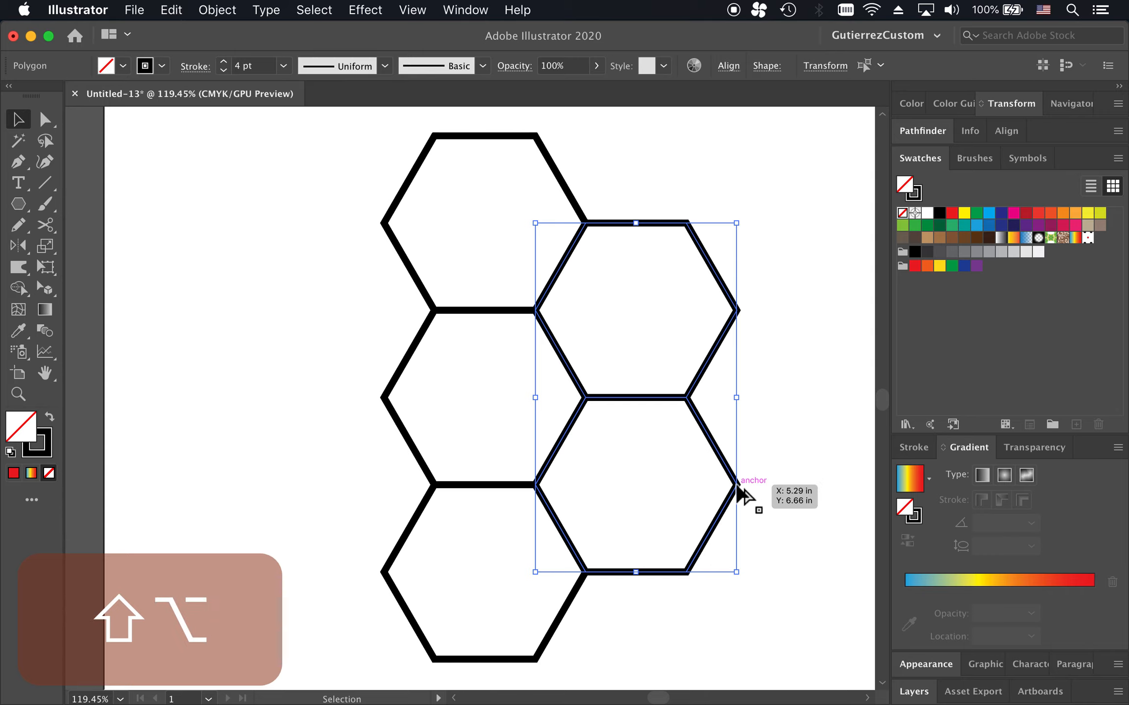
pyautogui.moveTo(737, 485); pyautogui.dragTo(435, 485)
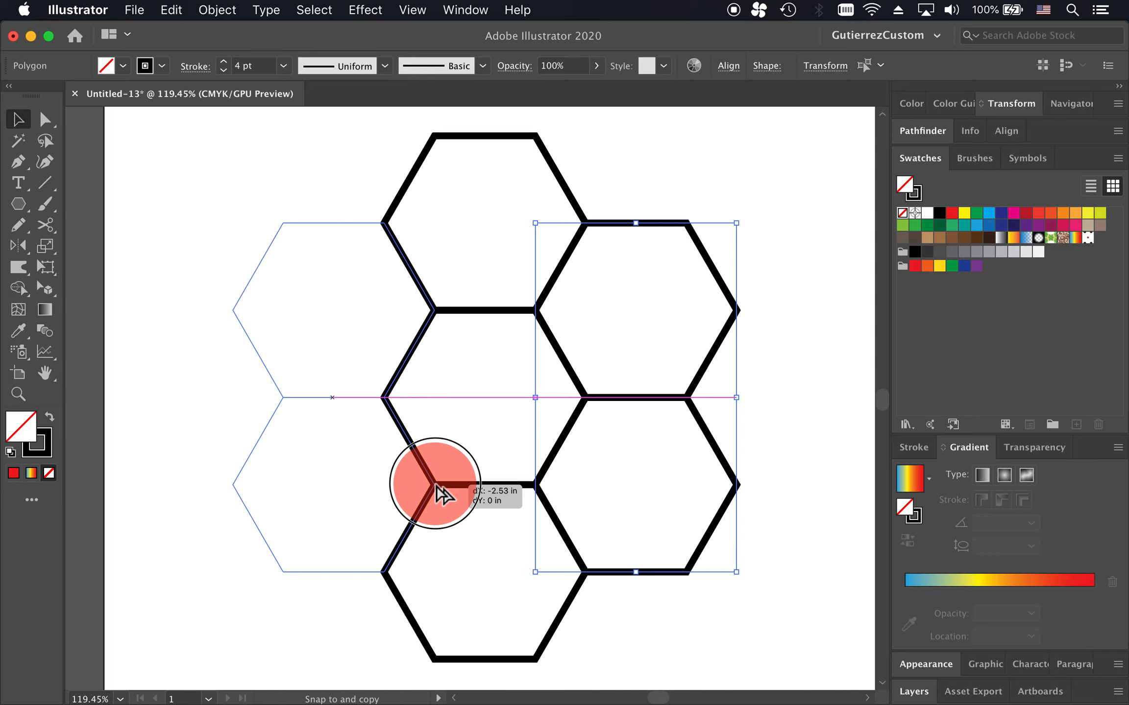
pyautogui.moveTo(435, 485); pyautogui.dragTo(435, 485)
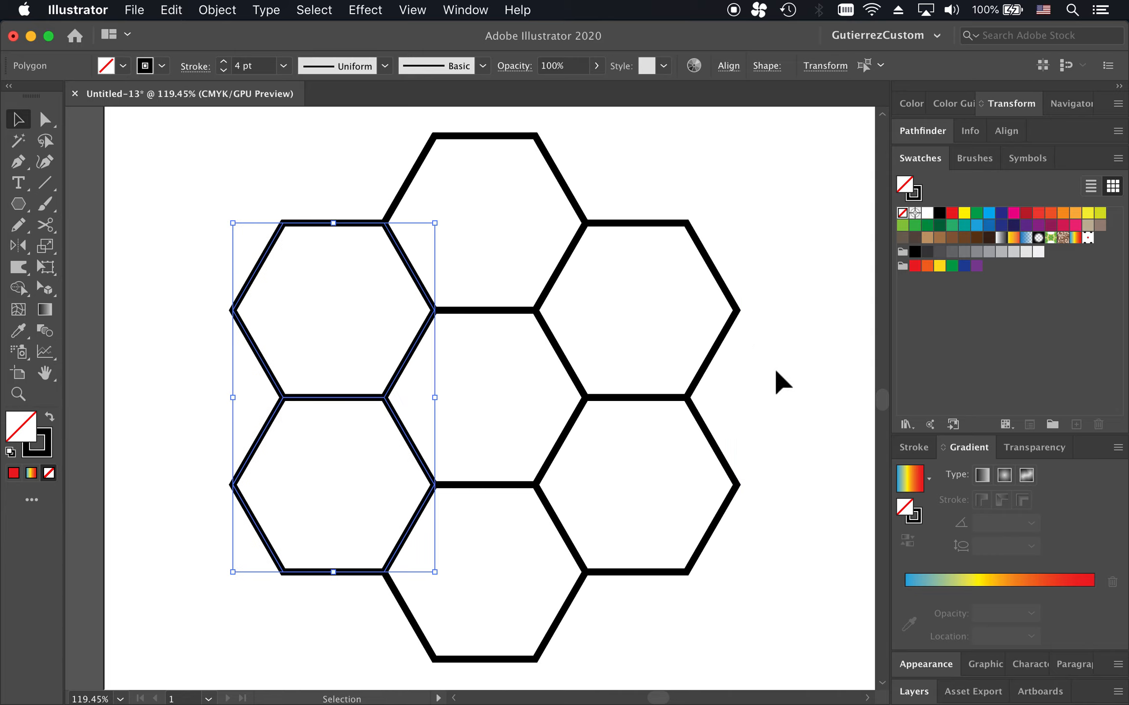
pyautogui.click(755, 383)
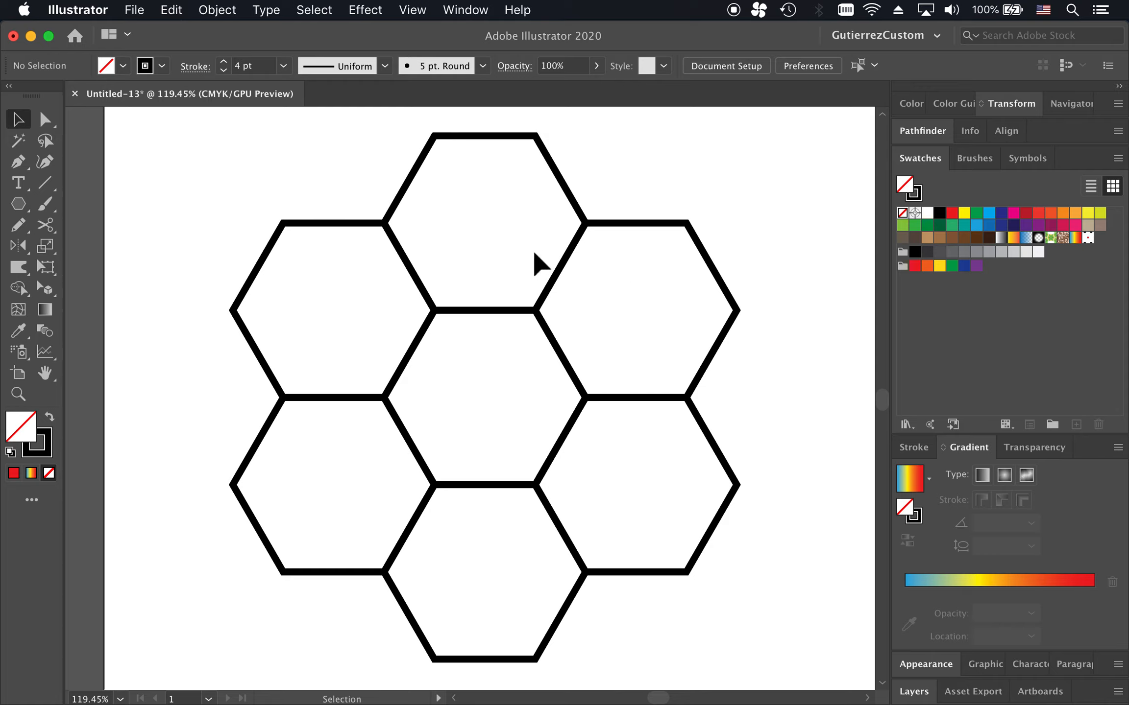
# Step: Switch the artwork to Outline view and examine up close how the hexagons' shared edges and corners line up
pyautogui.moveTo(319, 167); pyautogui.dragTo(284, 151)
pyautogui.click(412, 10)
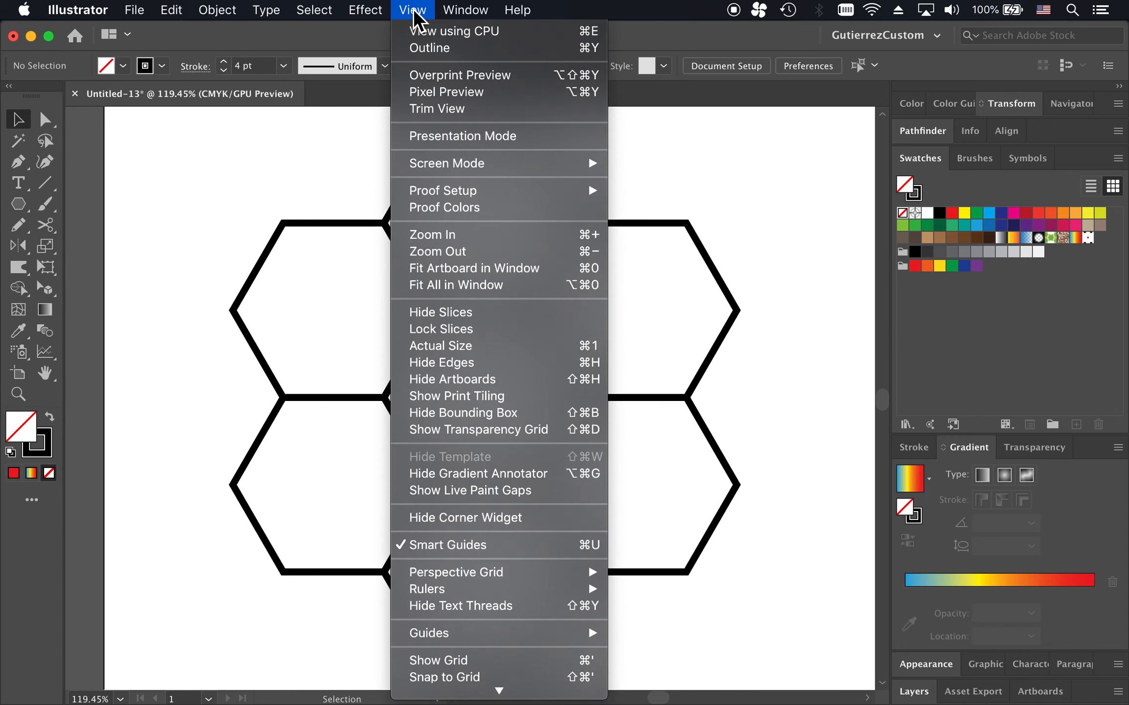
pyautogui.click(426, 44)
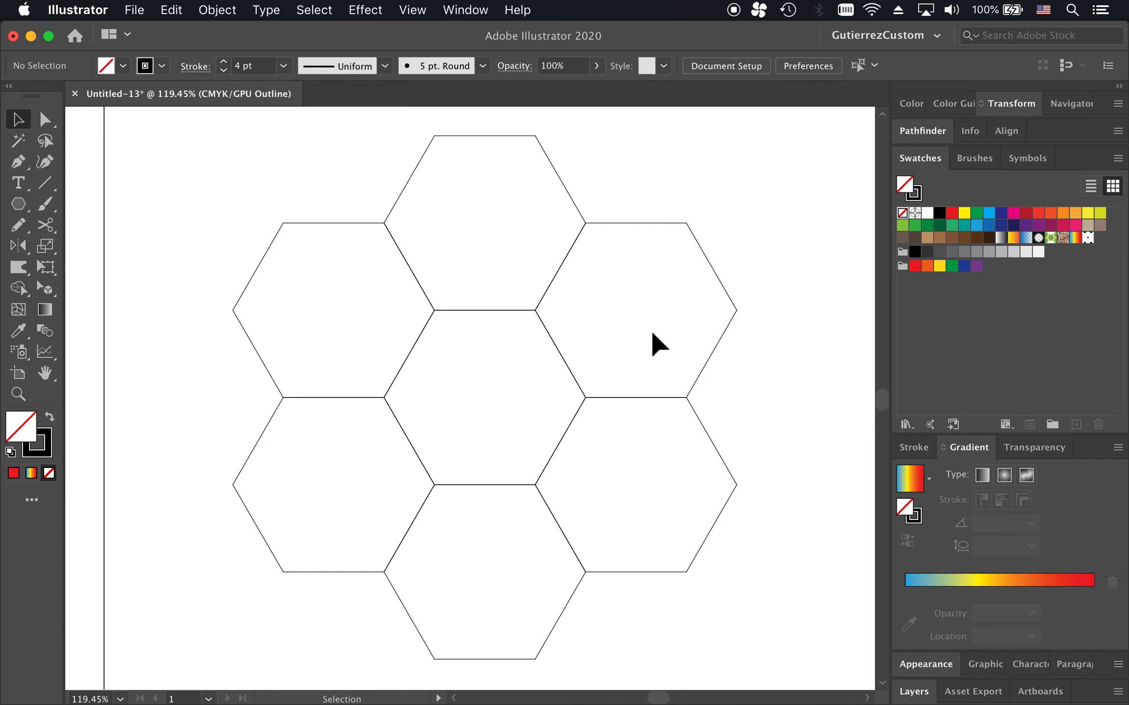
pyautogui.scroll(-4, 652, 333)
pyautogui.scroll(8, 647, 336)
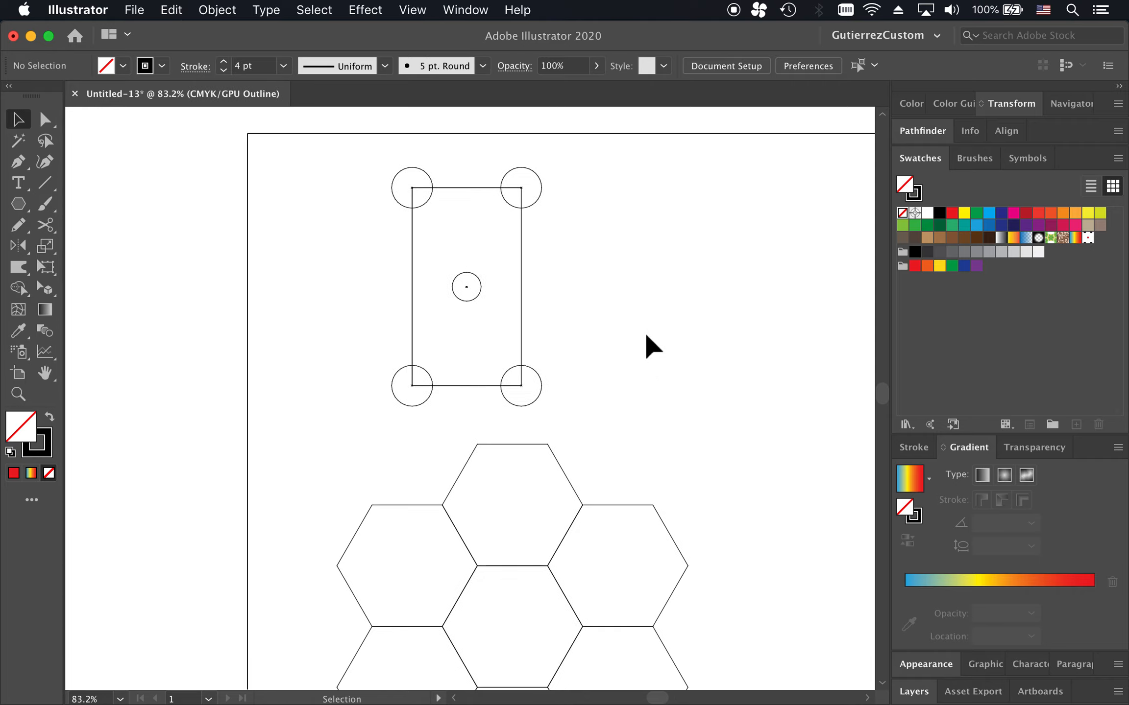
pyautogui.scroll(-4, 557, 379)
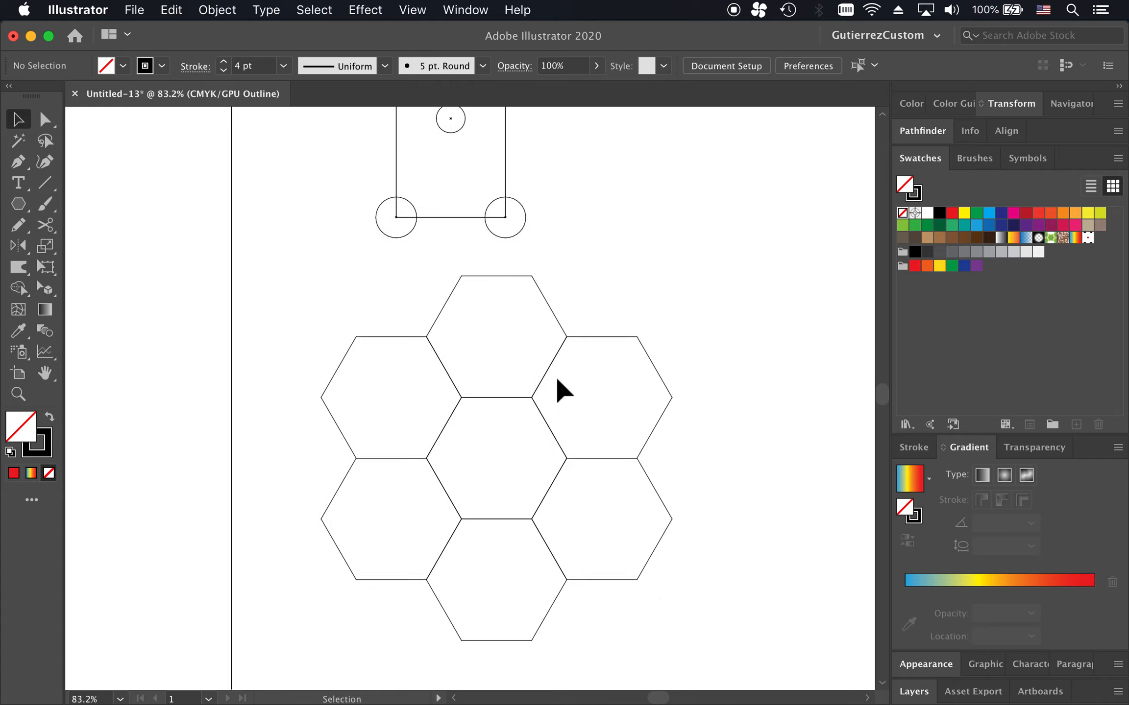
pyautogui.scroll(5, 556, 379)
pyautogui.scroll(15, 557, 379)
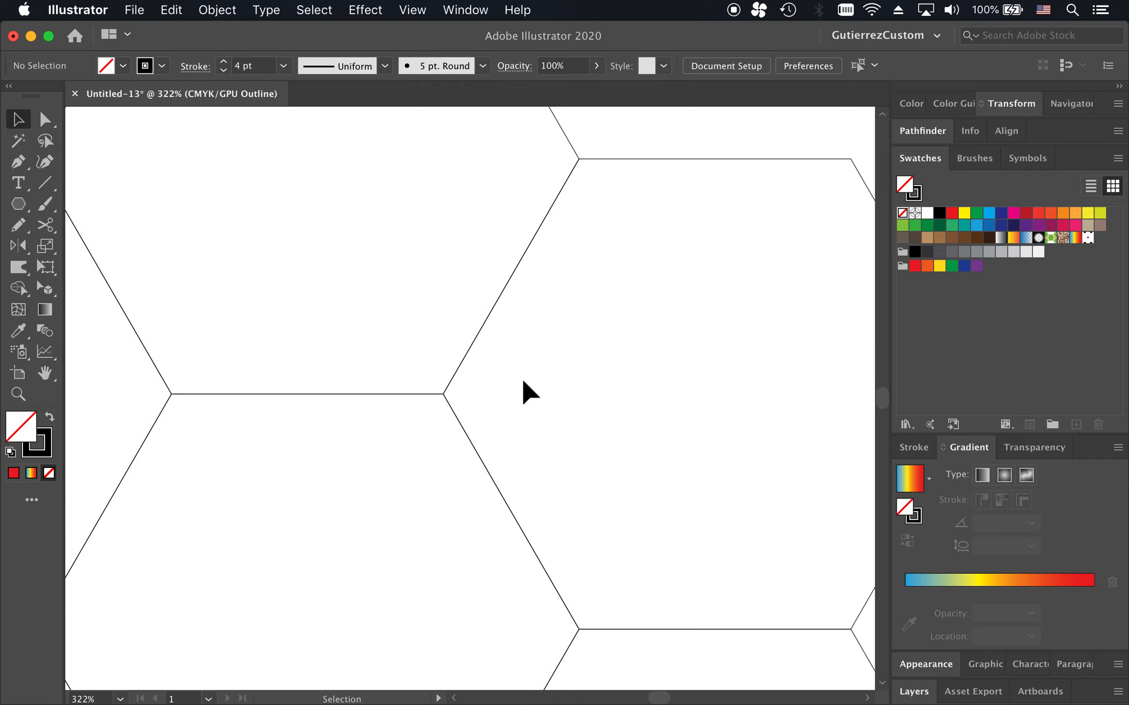
pyautogui.scroll(4, 457, 396)
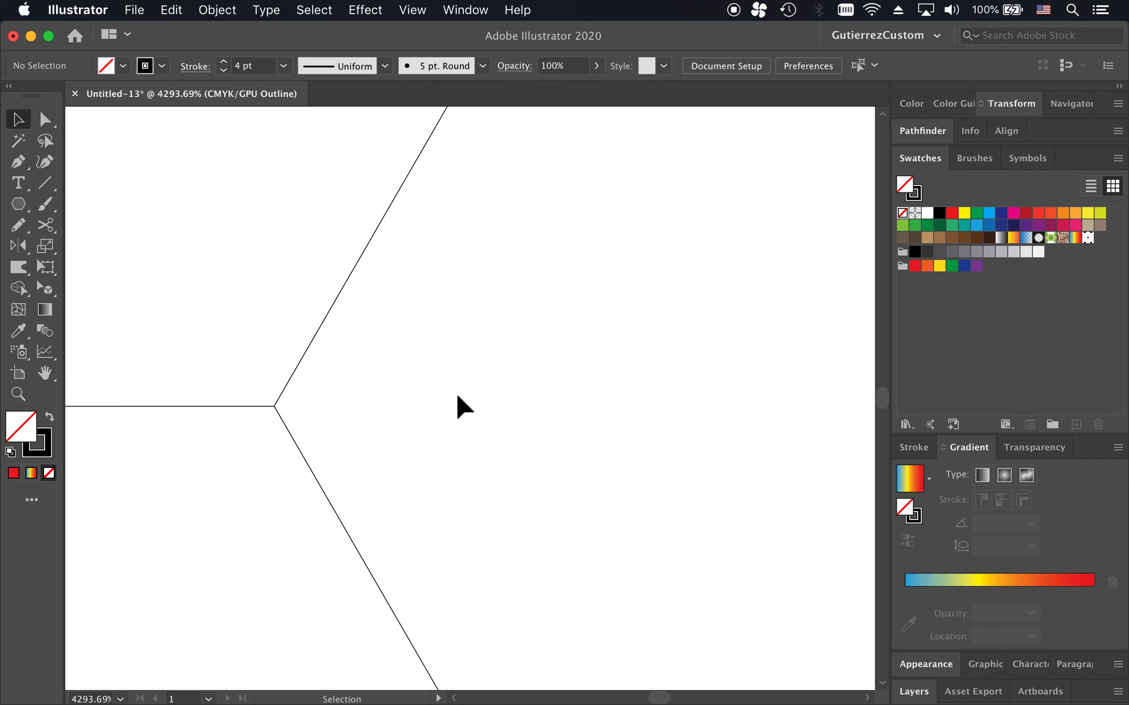
pyautogui.hscroll(-10, 457, 395)
pyautogui.scroll(-3, 457, 396)
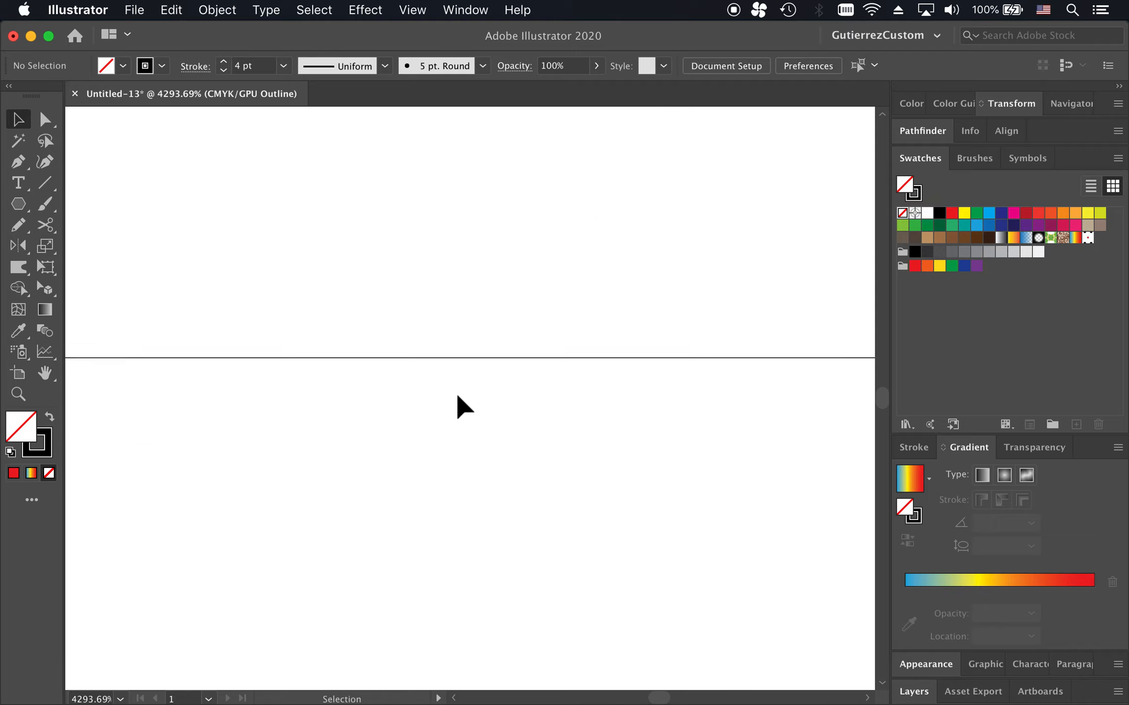
pyautogui.scroll(-4, 457, 395)
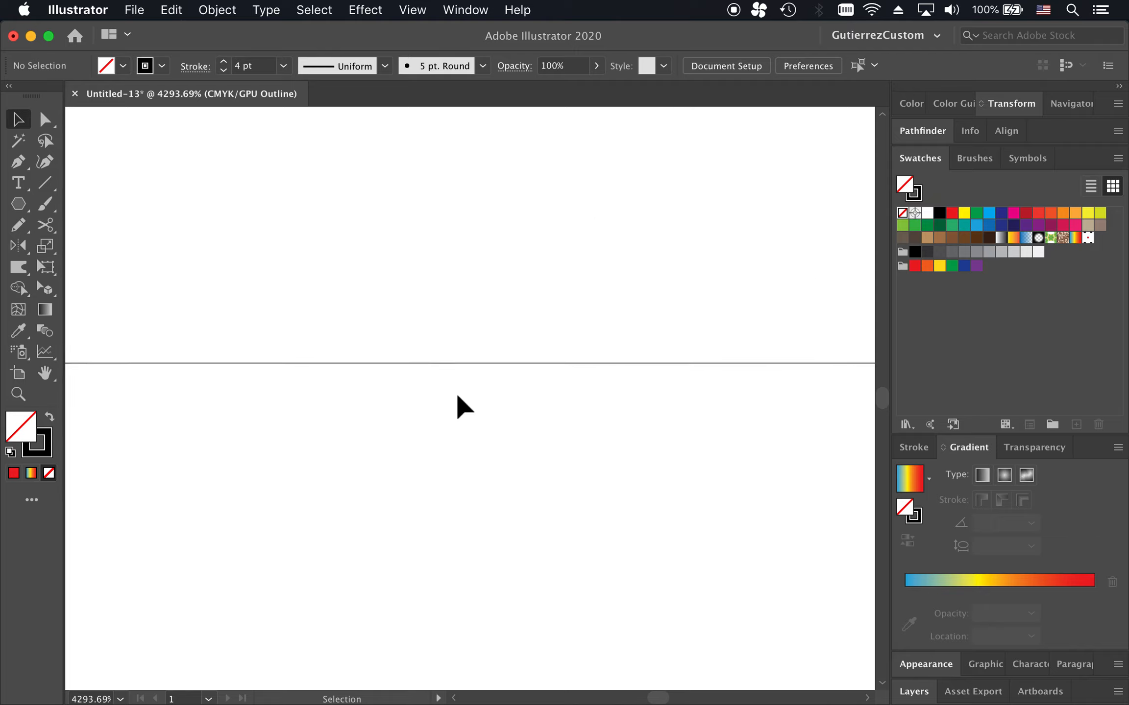
pyautogui.hscroll(-8, 457, 396)
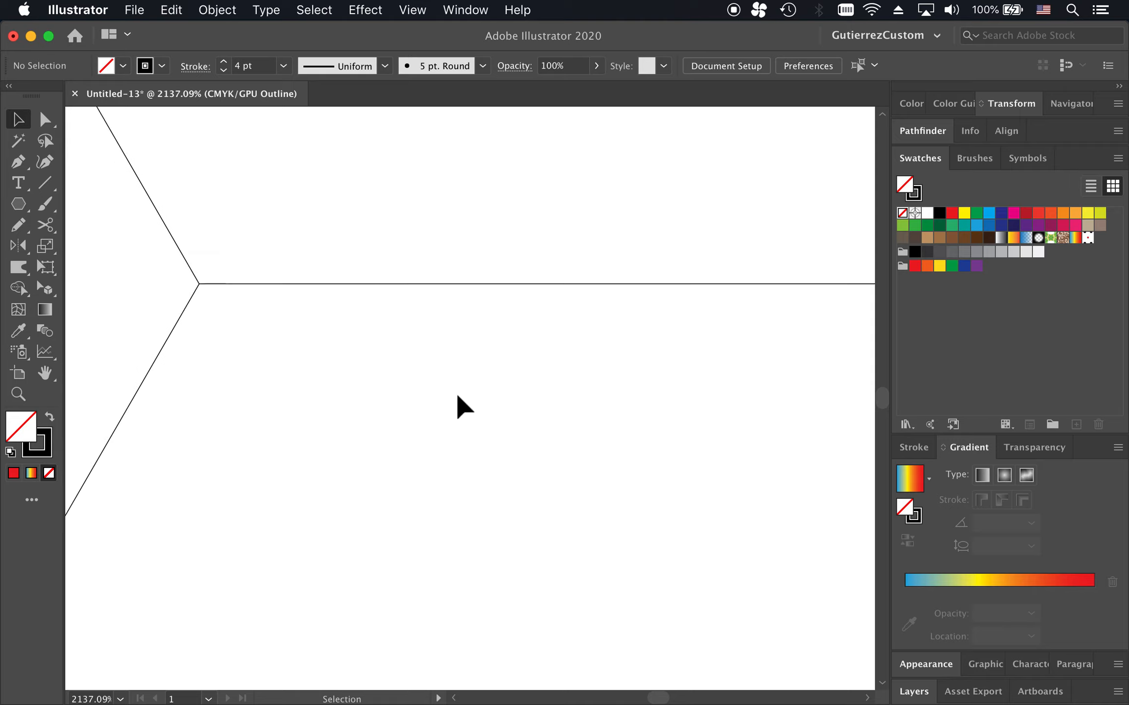
pyautogui.scroll(-3, 454, 397)
pyautogui.scroll(-6, 454, 396)
pyautogui.scroll(-15, 455, 397)
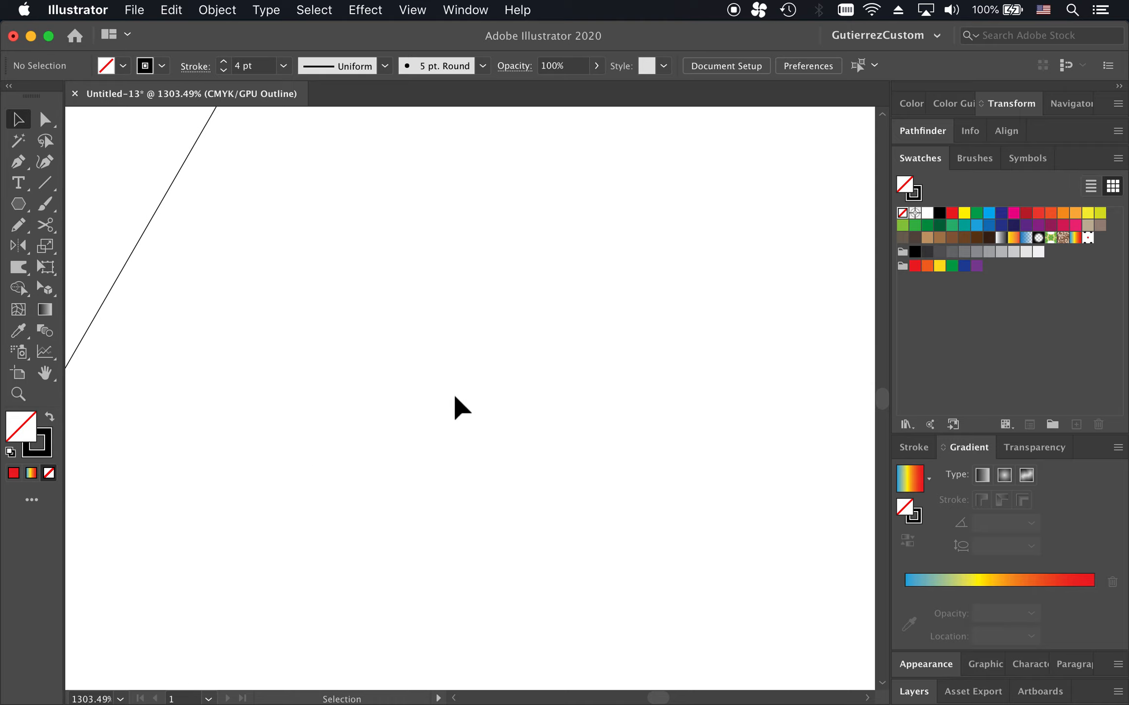
pyautogui.scroll(7, 455, 397)
pyautogui.scroll(-3, 454, 396)
pyautogui.scroll(-15, 454, 397)
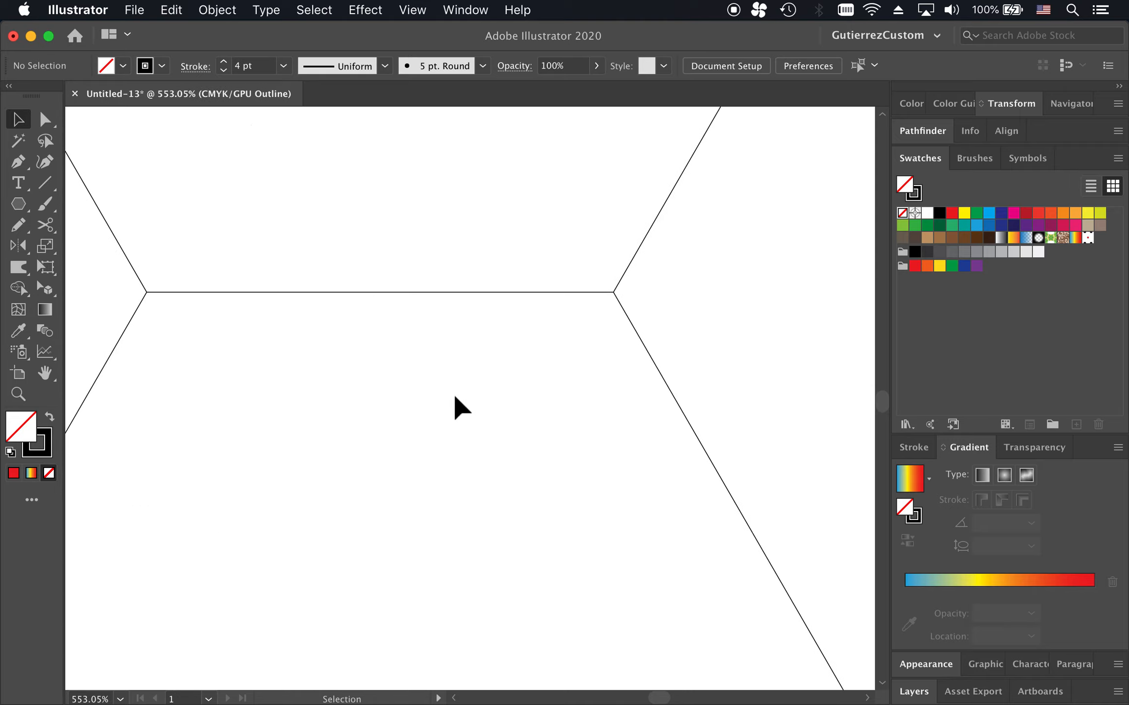
pyautogui.scroll(7, 453, 393)
pyautogui.hscroll(-2, 453, 392)
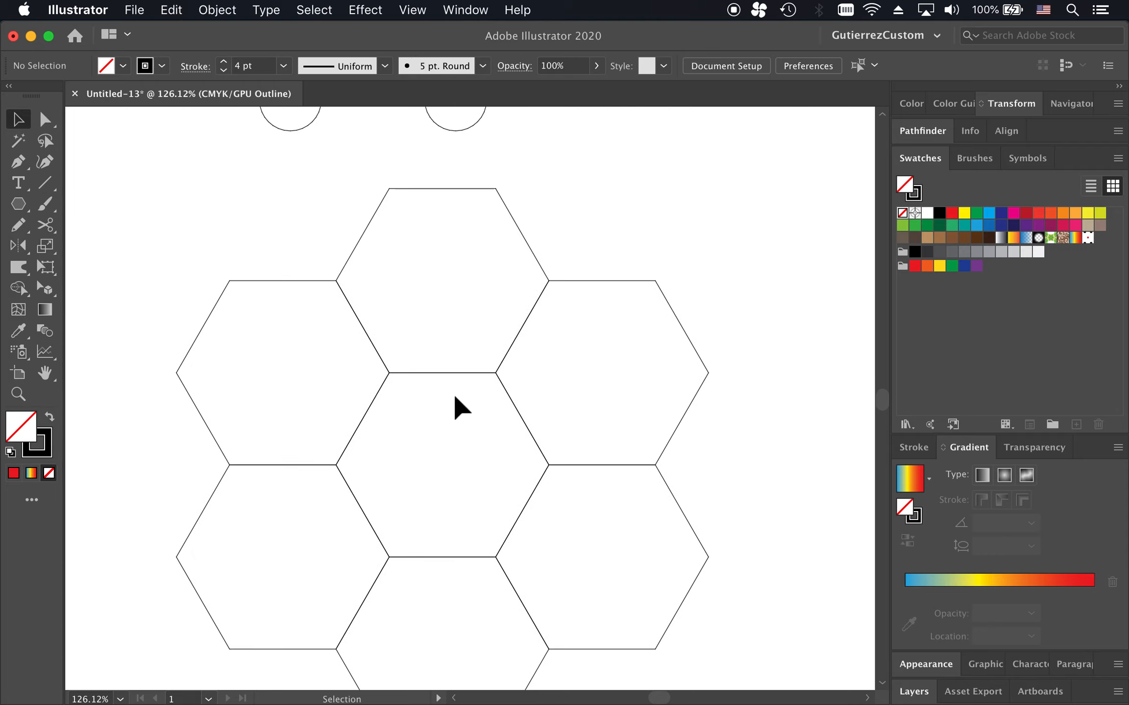
pyautogui.scroll(-4, 453, 392)
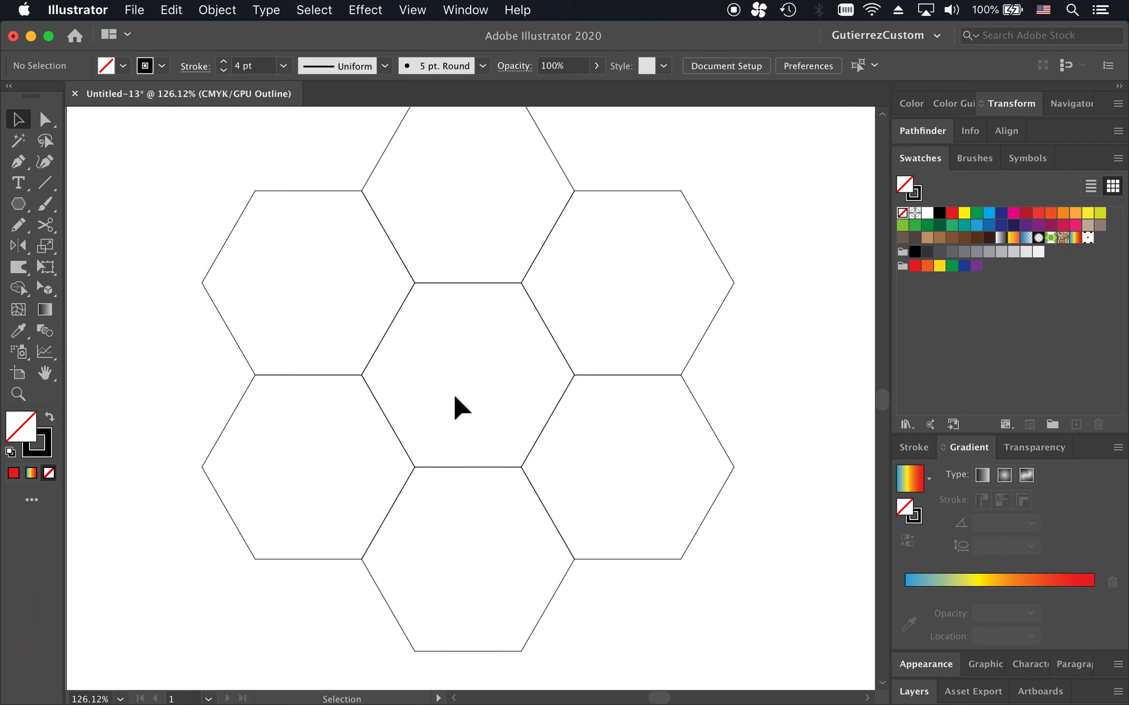
# Step: Return the artwork from Outline view to the normal preview
pyautogui.press('super+y')
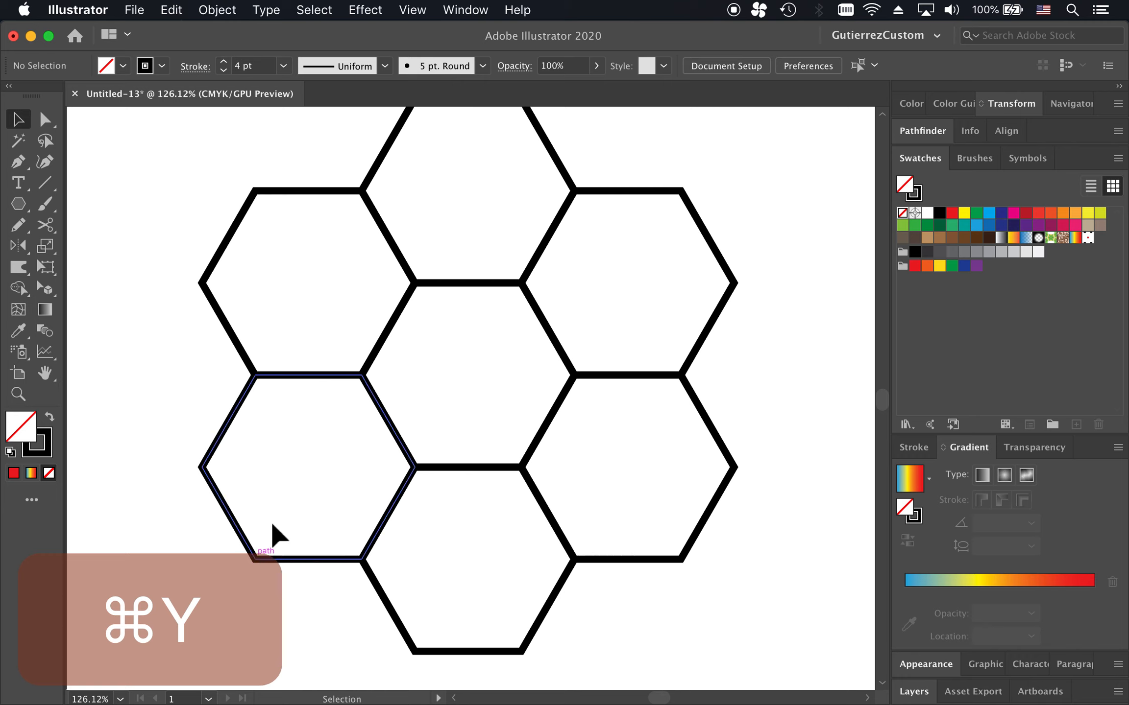
pyautogui.click(413, 11)
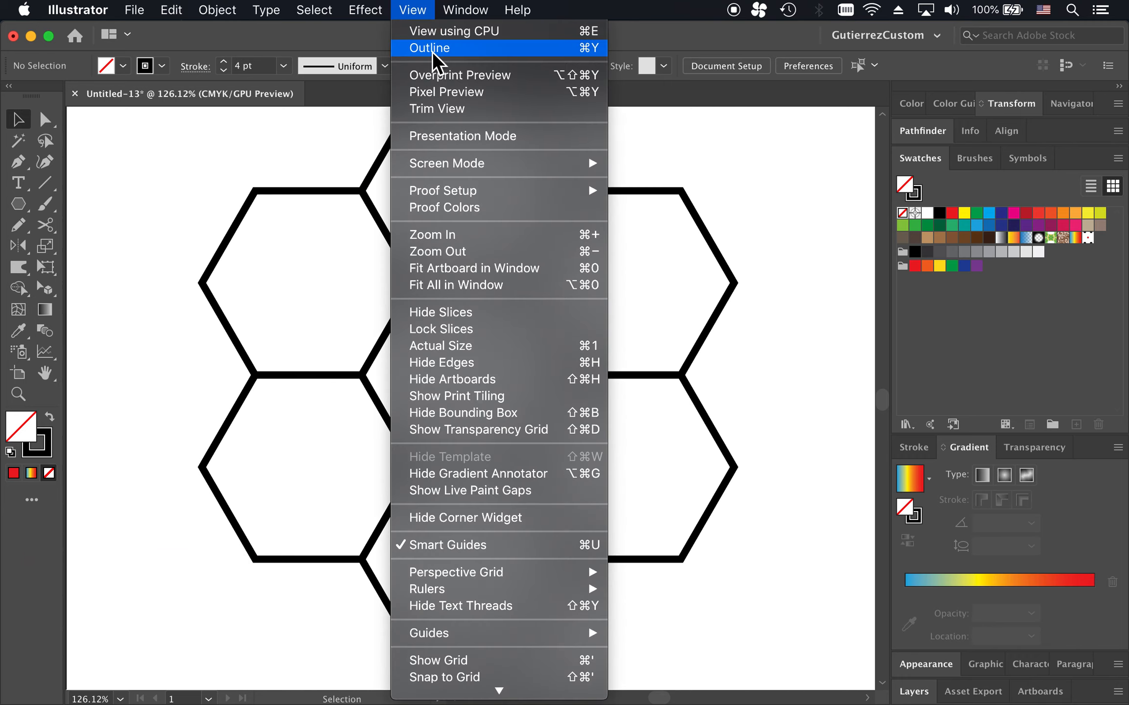
pyautogui.click(413, 9)
# Step: Draw a black-filled circle without a stroke, centred on the upper-right corner anchor of the central hexagon
pyautogui.scroll(2, 471, 268)
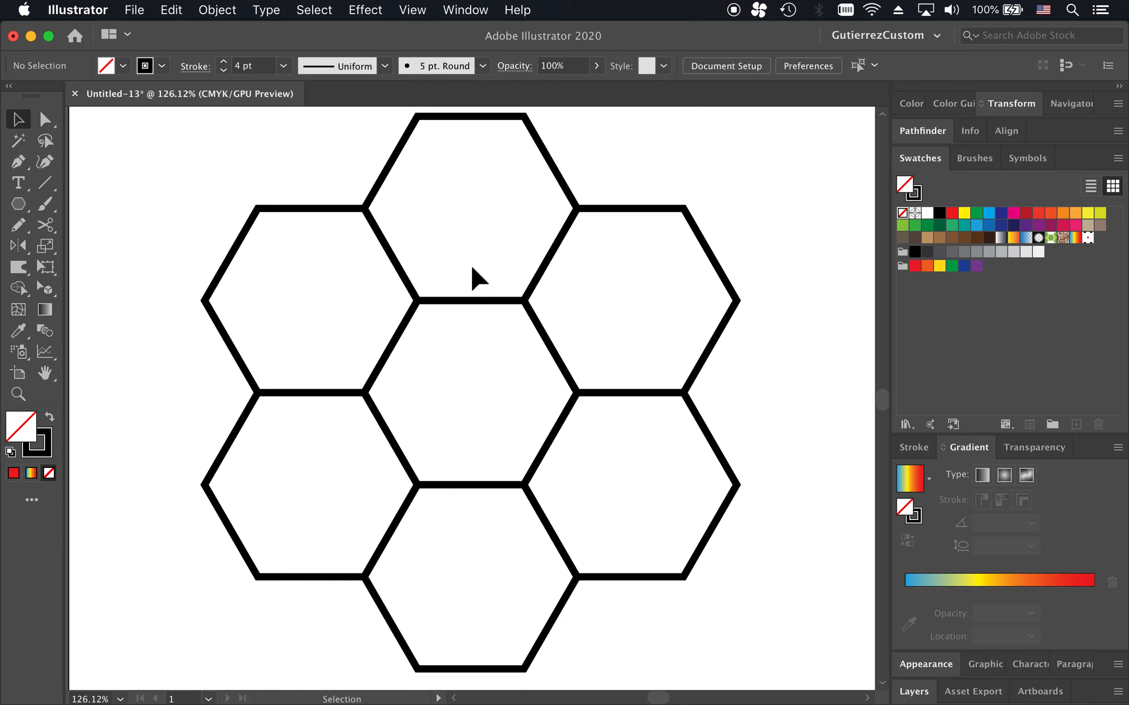
pyautogui.press('l')
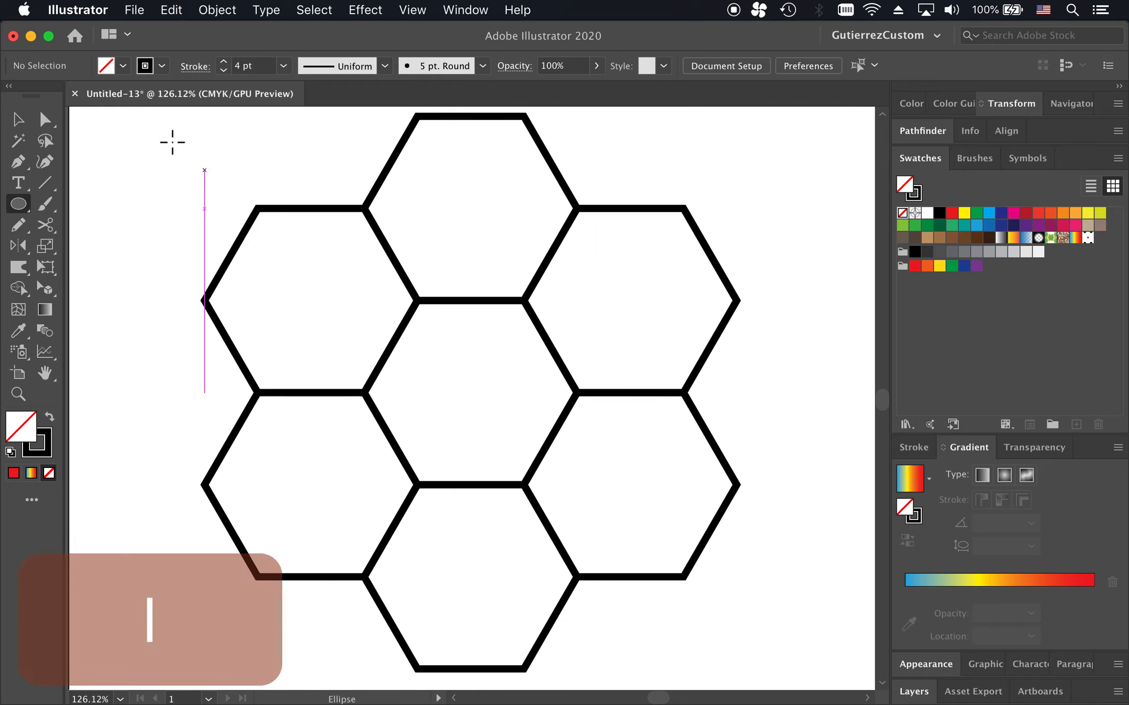
pyautogui.click(50, 420)
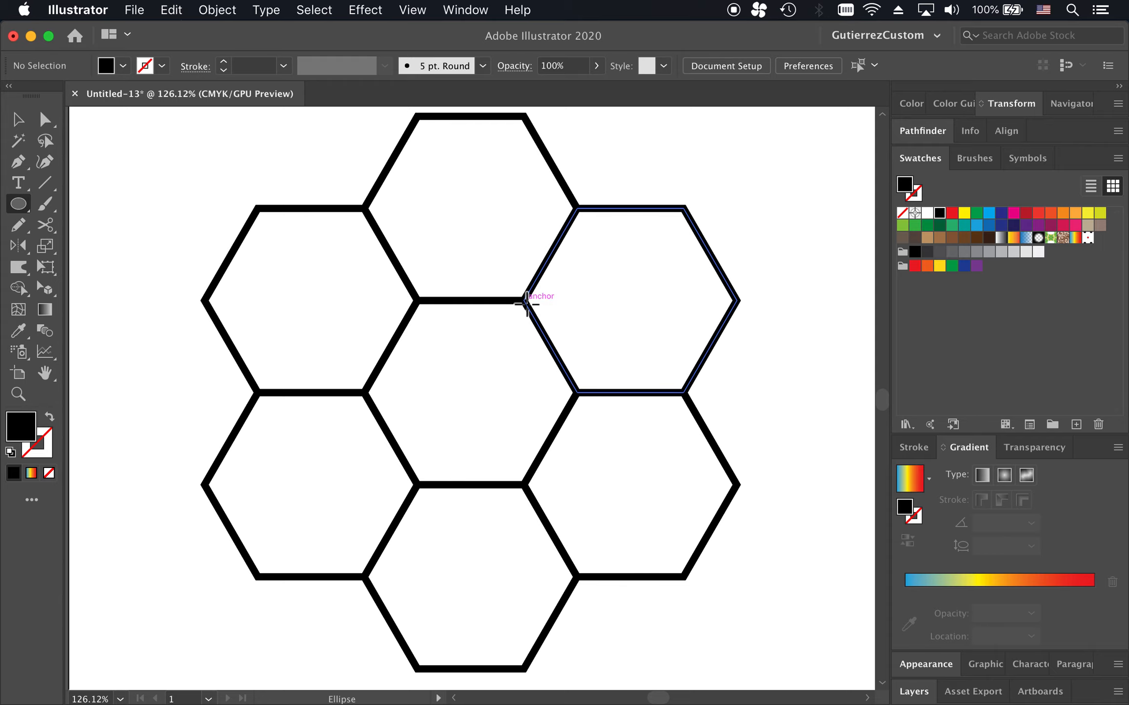
pyautogui.scroll(3, 527, 305)
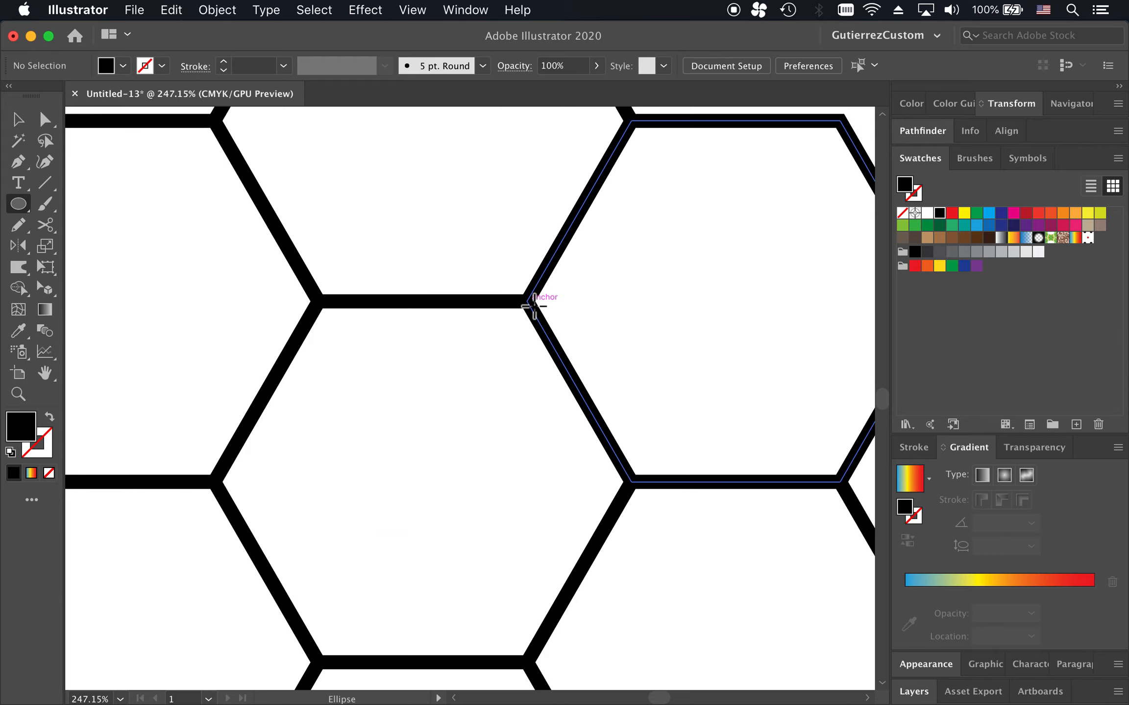
pyautogui.moveTo(532, 305)
pyautogui.mouseDown()
pyautogui.moveTo(582, 376)
pyautogui.moveTo(579, 361)
pyautogui.mouseUp()
# Step: Copy the circle onto the central hexagon's right corner, snapping centre to anchor and deleting any misaligned copy
pyautogui.press('v')
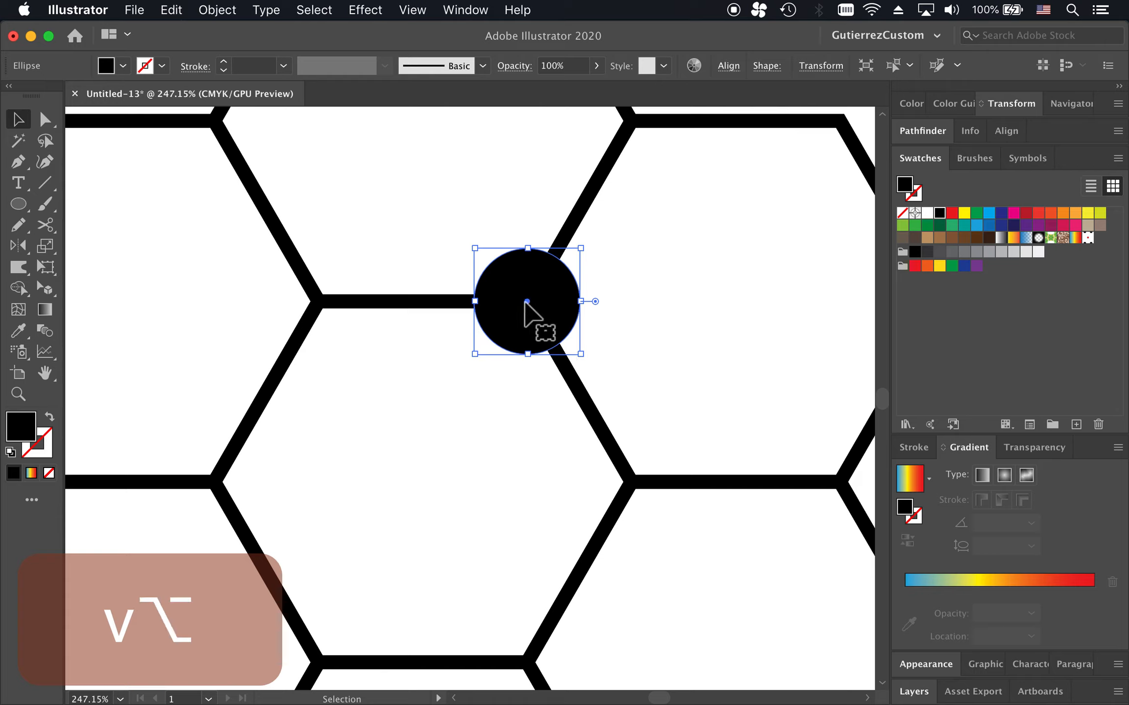
pyautogui.moveTo(532, 317); pyautogui.dragTo(633, 484)
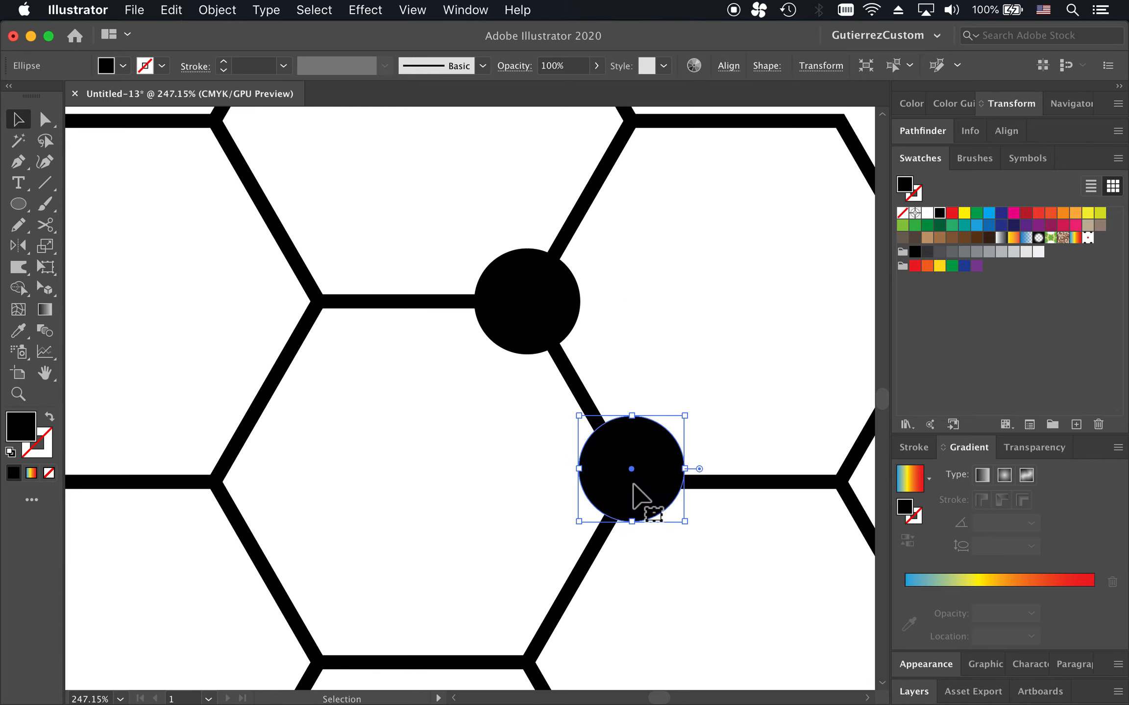
pyautogui.press('BackSpace')
pyautogui.click(571, 319)
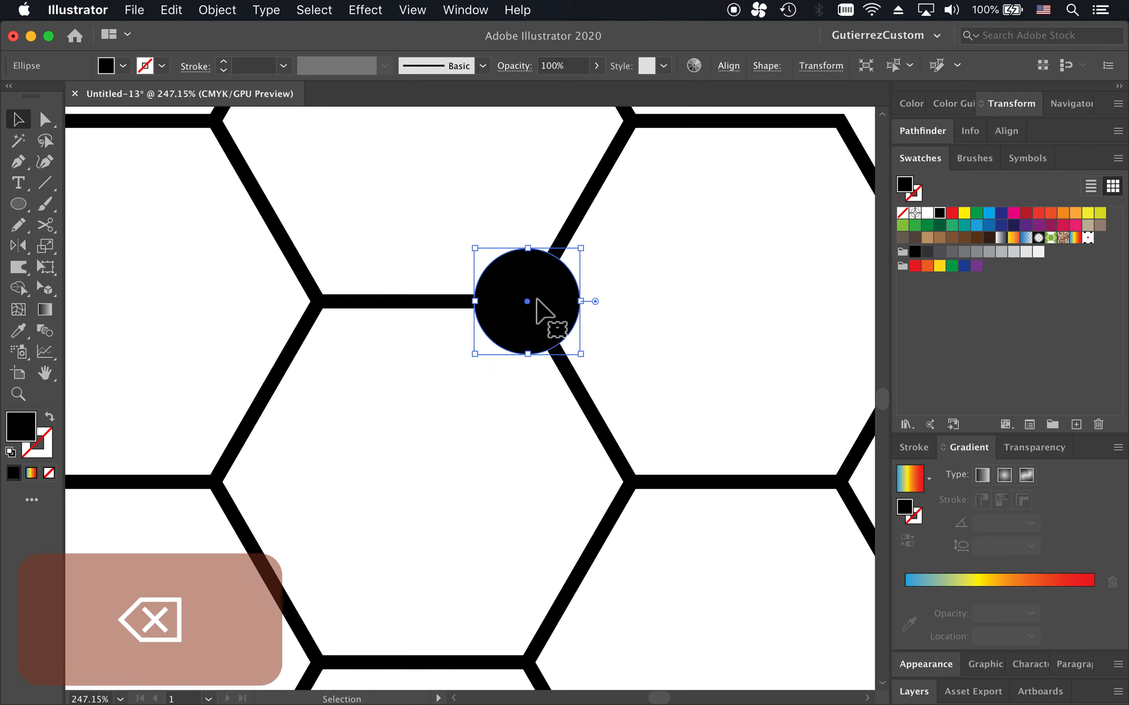
pyautogui.press('alt')
pyautogui.moveTo(527, 301); pyautogui.dragTo(631, 482)
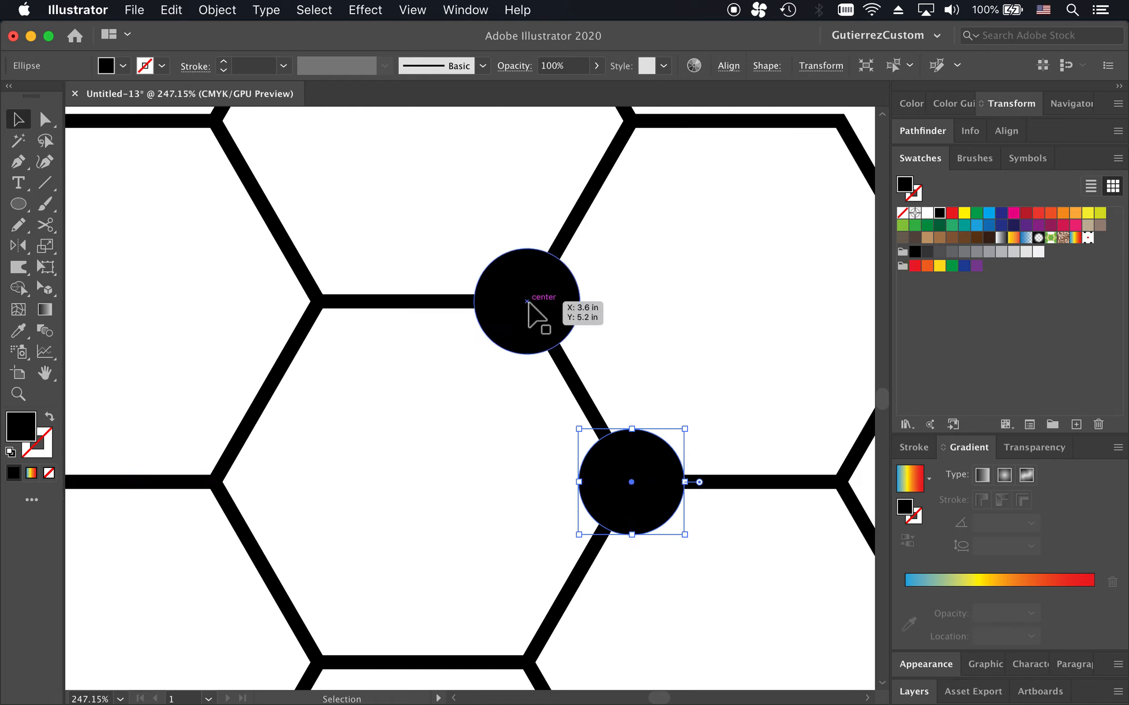
# Step: Copy the upper-right and right circles straight across onto the central hexagon's upper-left and left corners
pyautogui.click(524, 304)
pyautogui.moveTo(526, 302); pyautogui.dragTo(318, 302)
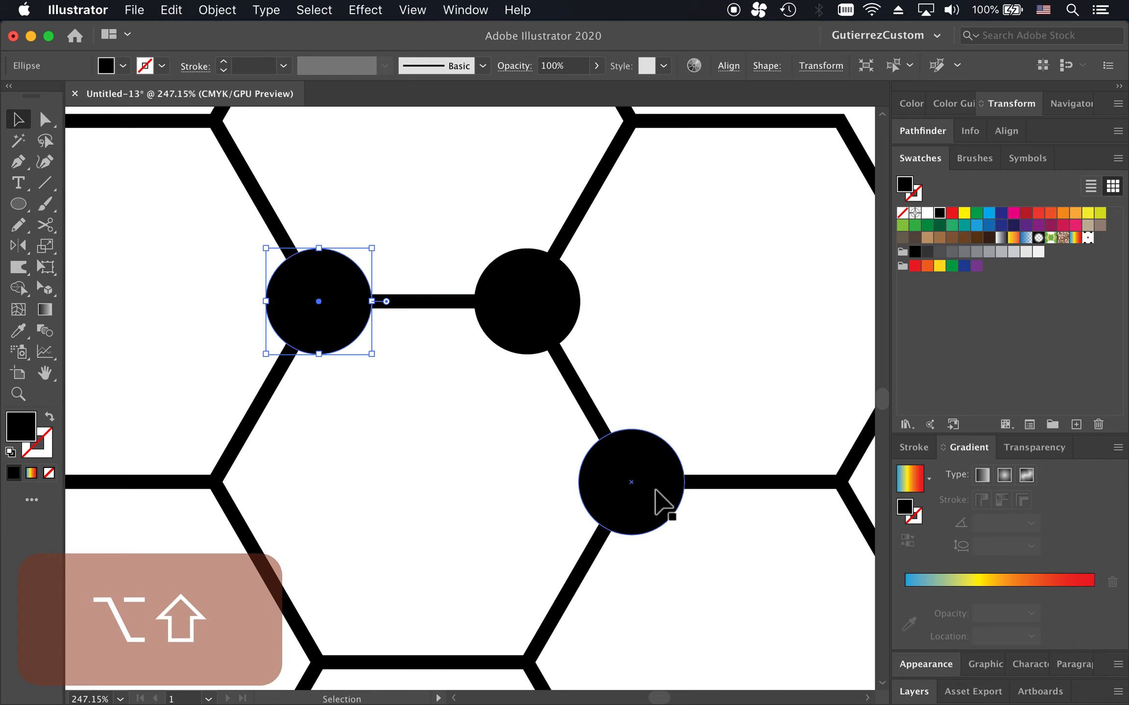
pyautogui.moveTo(637, 484); pyautogui.dragTo(215, 488)
# Step: Copy the central hexagon's two upper circles together straight down onto its two lower corners
pyautogui.scroll(-5, 378, 414)
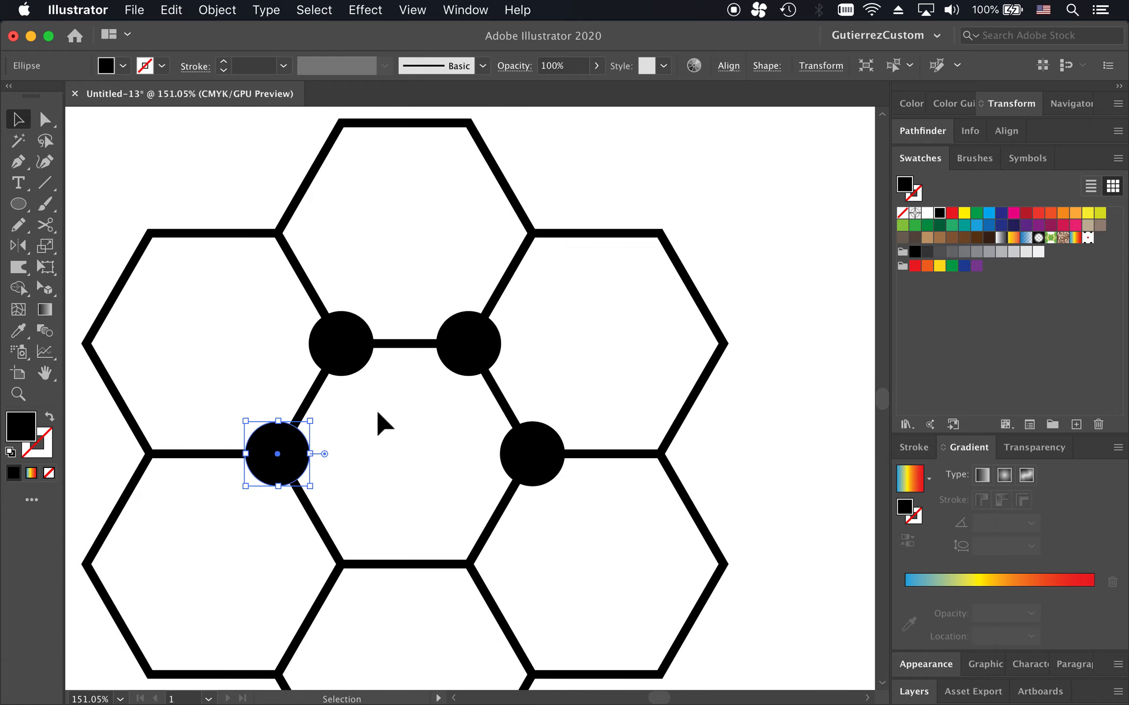
pyautogui.click(360, 349)
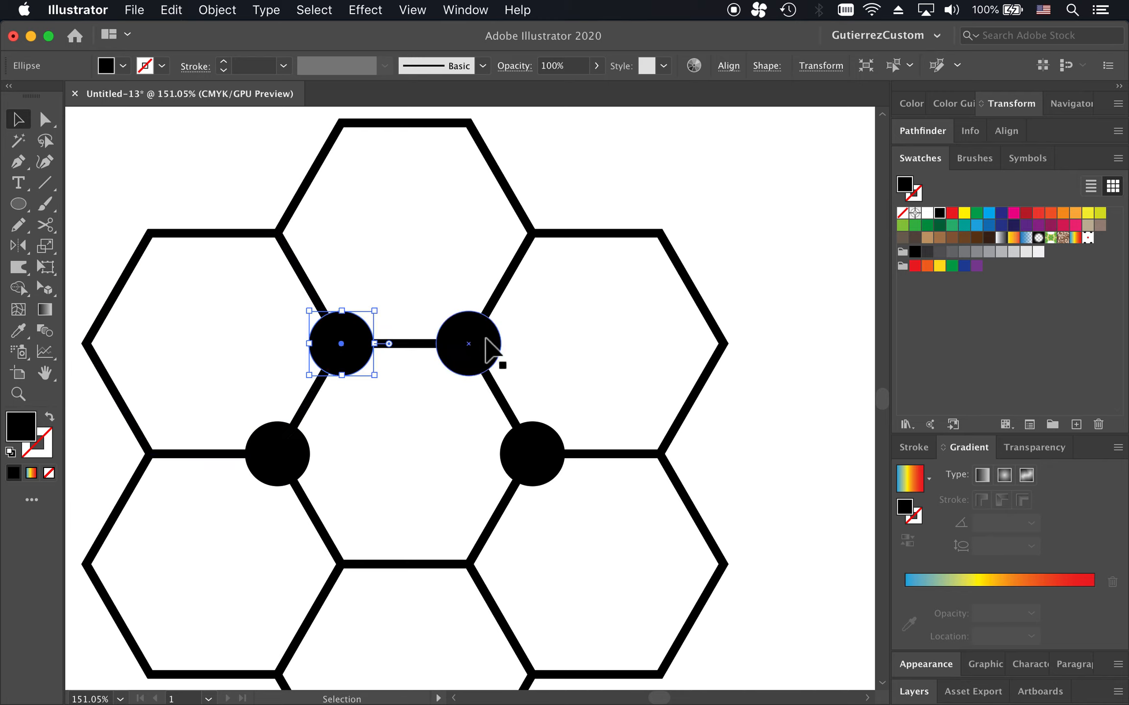
pyautogui.keyDown('shift'); pyautogui.click(478, 355); pyautogui.keyUp('shift')
pyautogui.moveTo(475, 353); pyautogui.dragTo(454, 569)
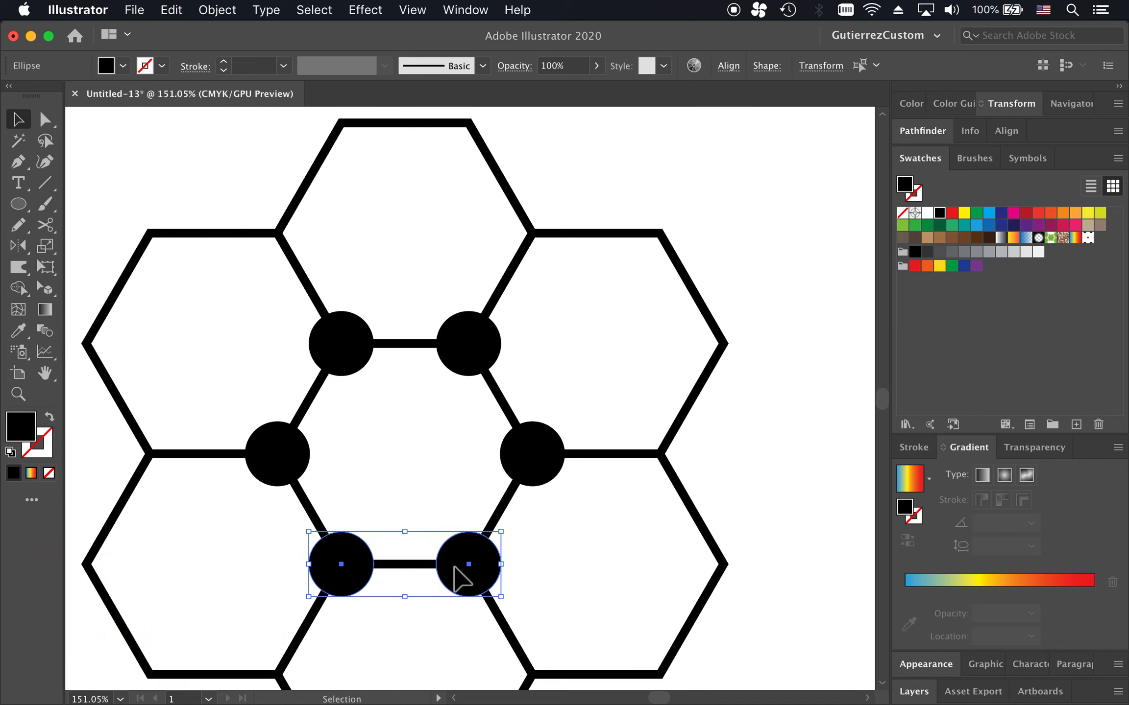
# Step: Copy the central hexagon's left and right circles together straight up onto the side corners of the top hexagon
pyautogui.click(294, 466)
pyautogui.keyDown('shift'); pyautogui.click(537, 464); pyautogui.keyUp('shift')
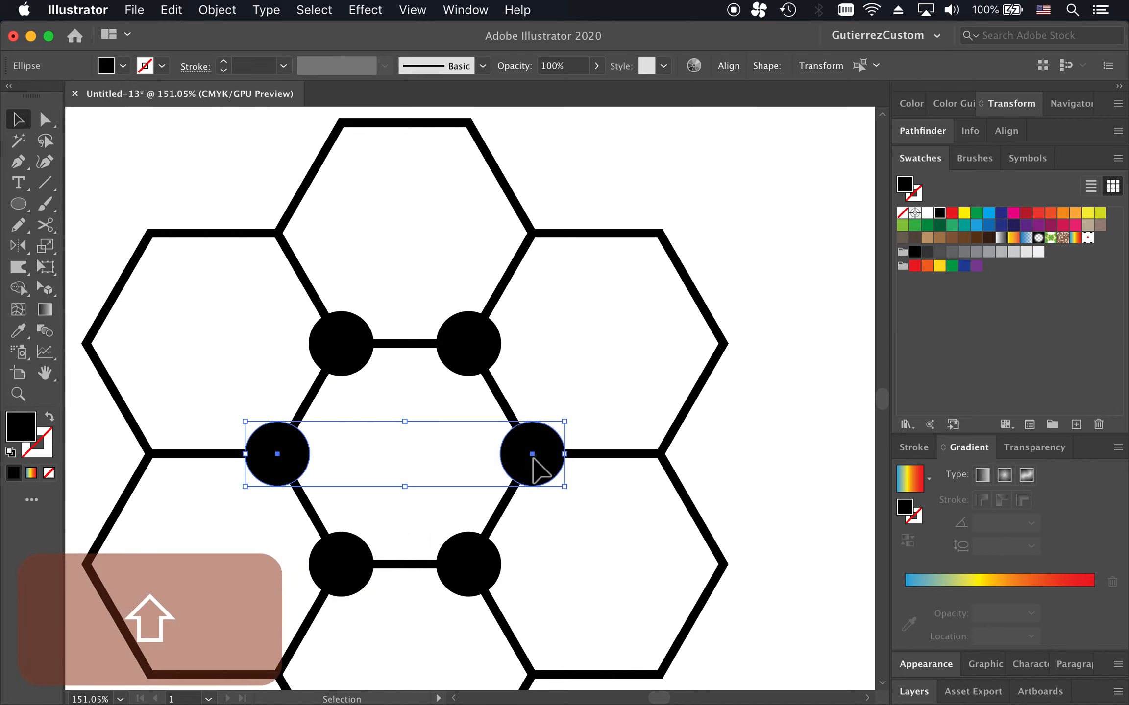
pyautogui.moveTo(536, 465); pyautogui.dragTo(532, 234)
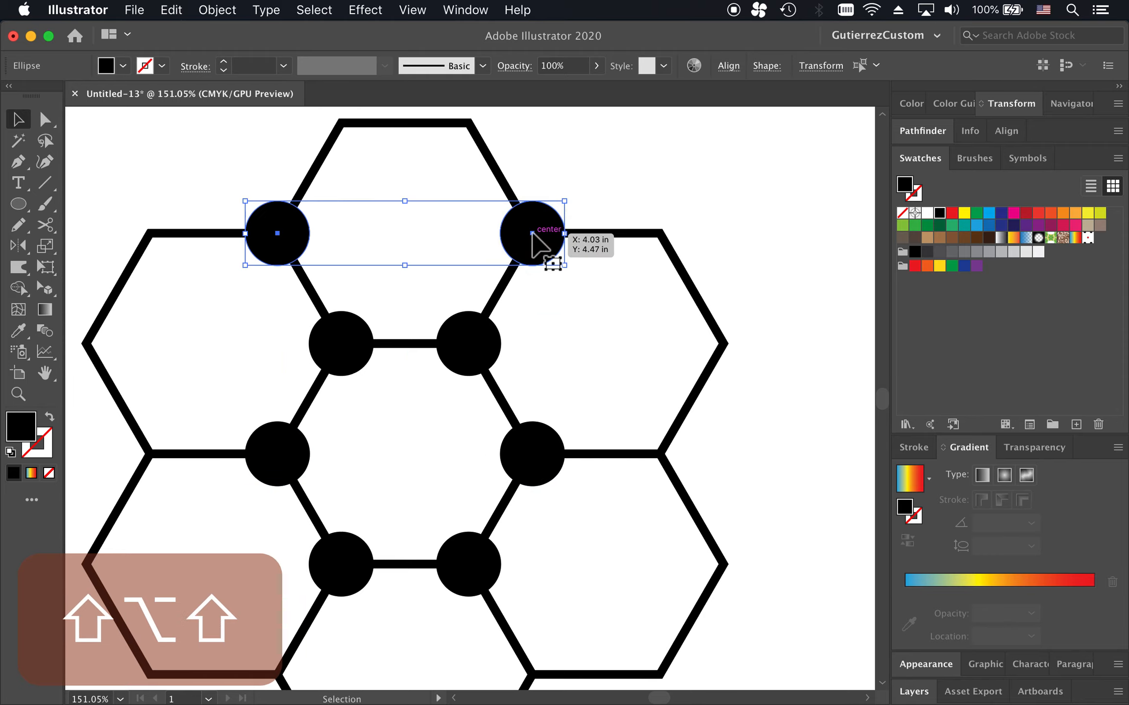
# Step: Copy the central hexagon's left and right circles together straight down onto the side corners of the bottom hexagon
pyautogui.scroll(-3, 531, 229)
pyautogui.click(294, 296)
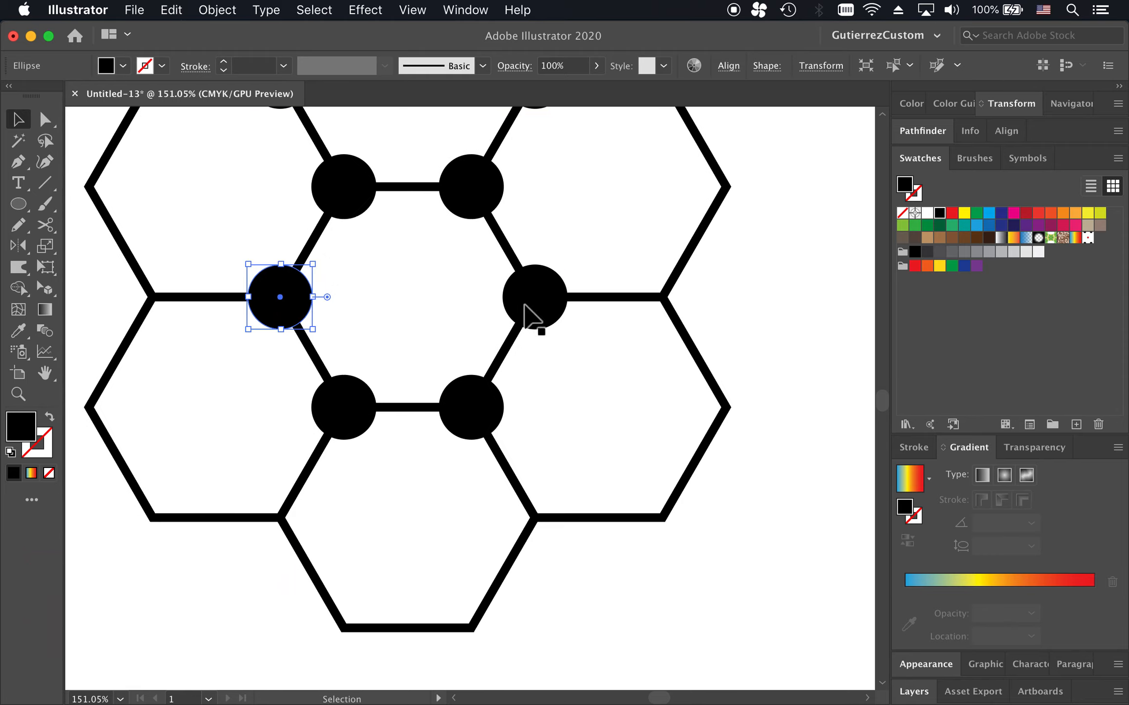
pyautogui.keyDown('shift'); pyautogui.click(555, 302); pyautogui.keyUp('shift')
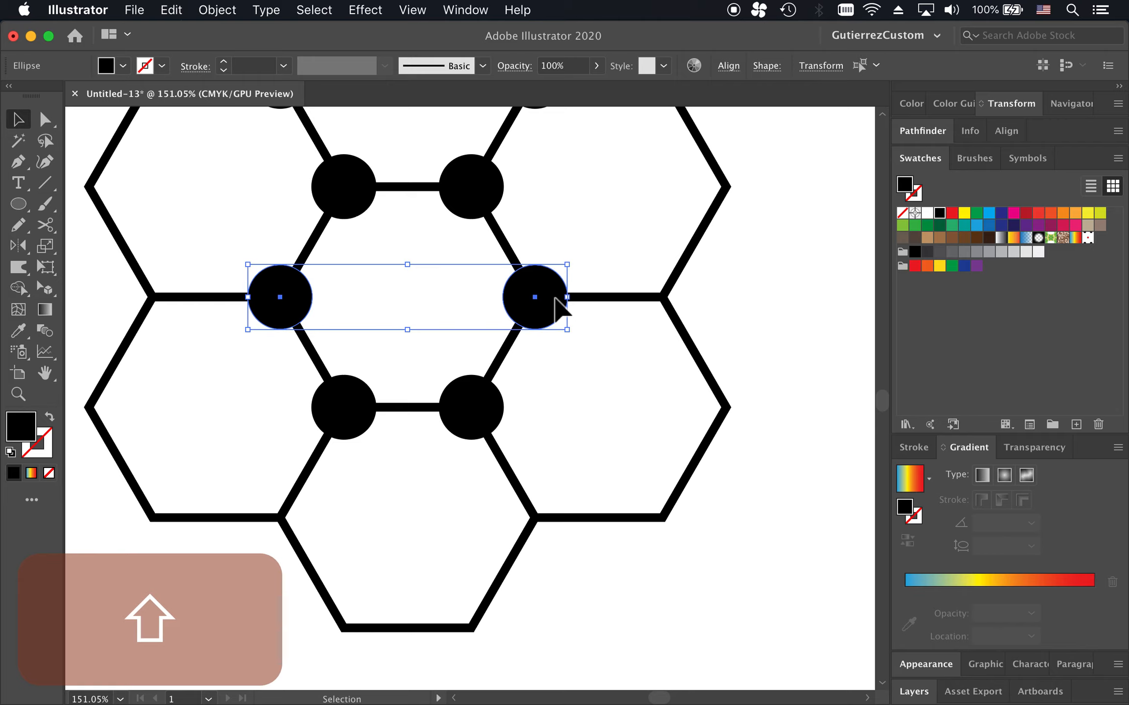
pyautogui.moveTo(537, 312); pyautogui.dragTo(536, 534)
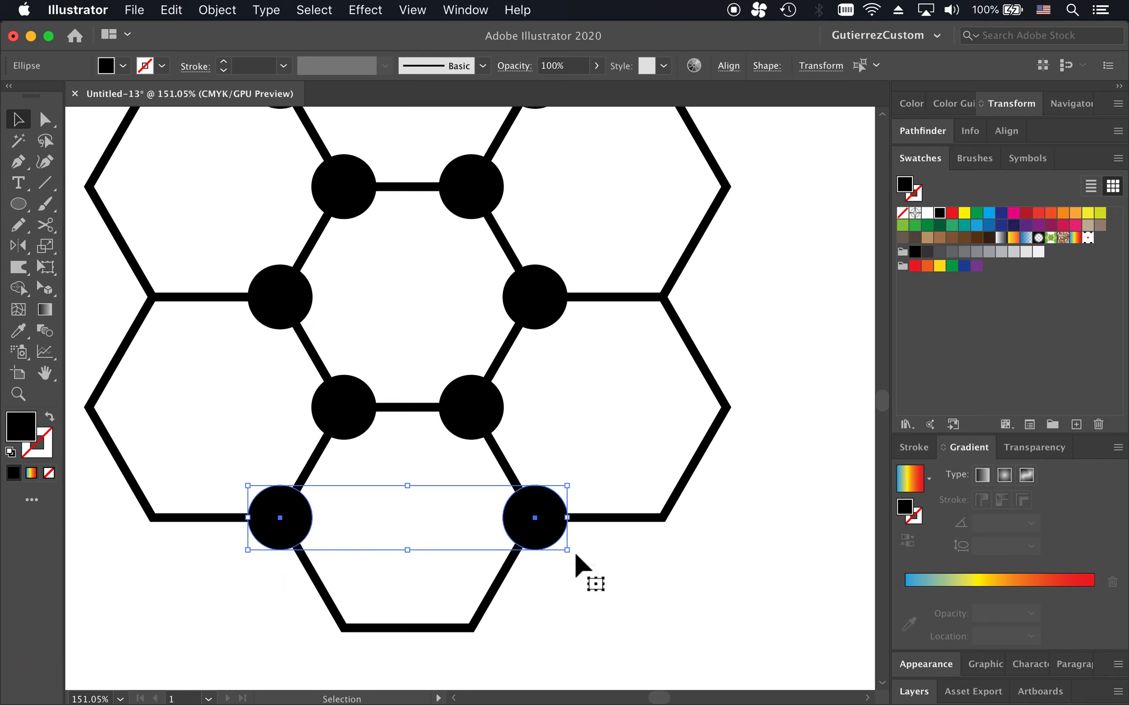
pyautogui.click(624, 580)
pyautogui.scroll(-5, 623, 576)
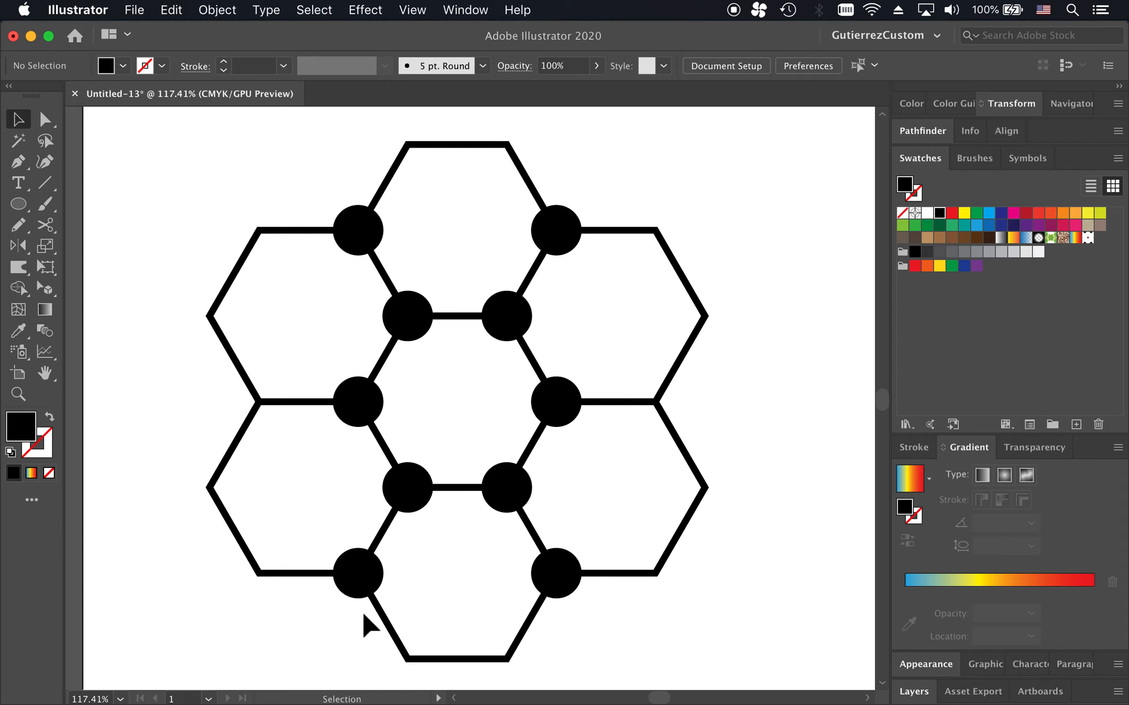
pyautogui.click(667, 606)
# Step: Draw a rectangle with no fill and a CMYK Red stroke from the upper-left outer circle's centre to the lower-right outer circle's centre
pyautogui.press('m')
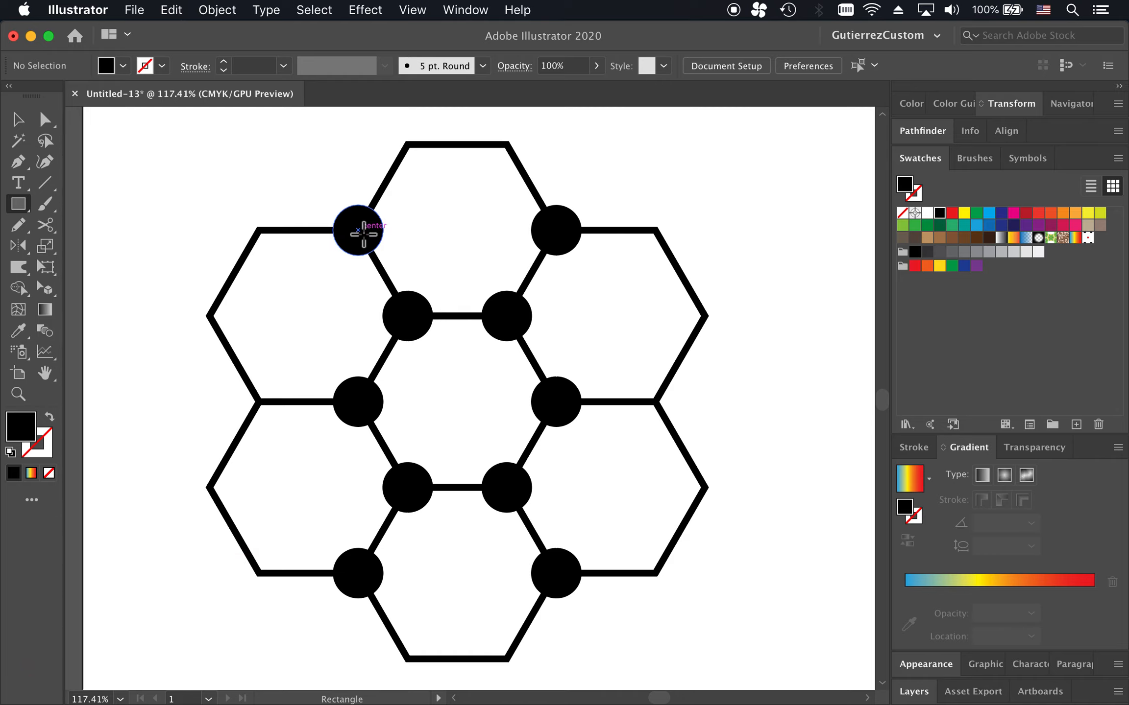
pyautogui.click(125, 66)
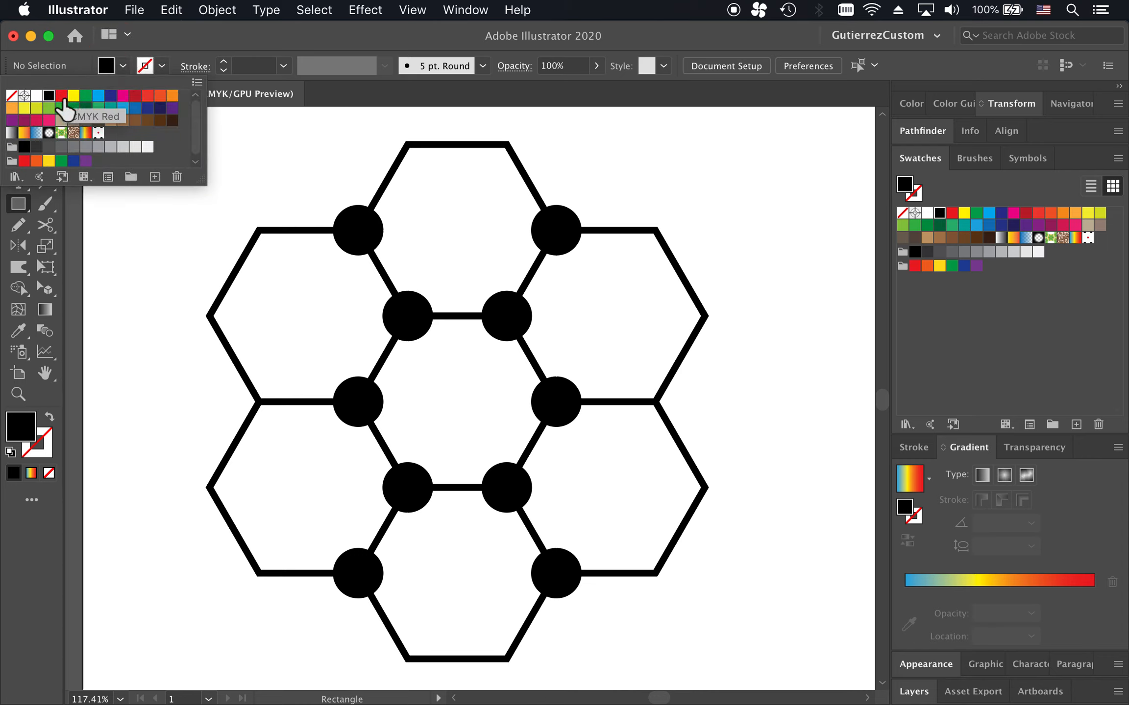
pyautogui.click(62, 95)
pyautogui.click(49, 417)
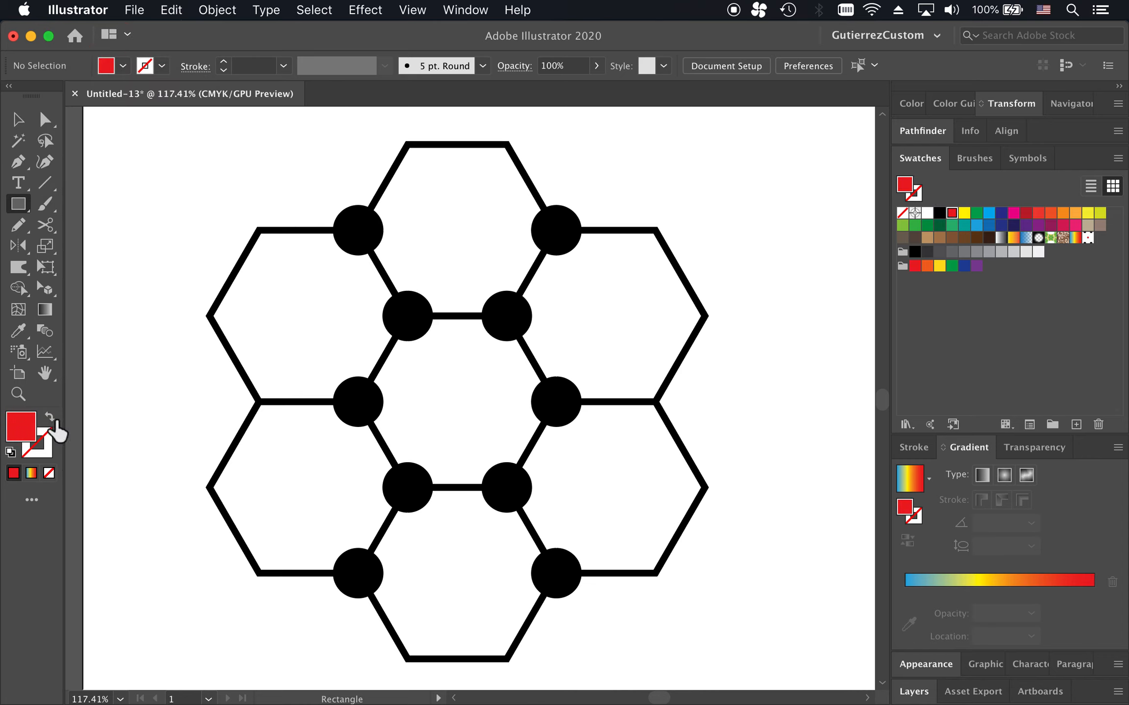
pyautogui.click(49, 417)
pyautogui.click(174, 423)
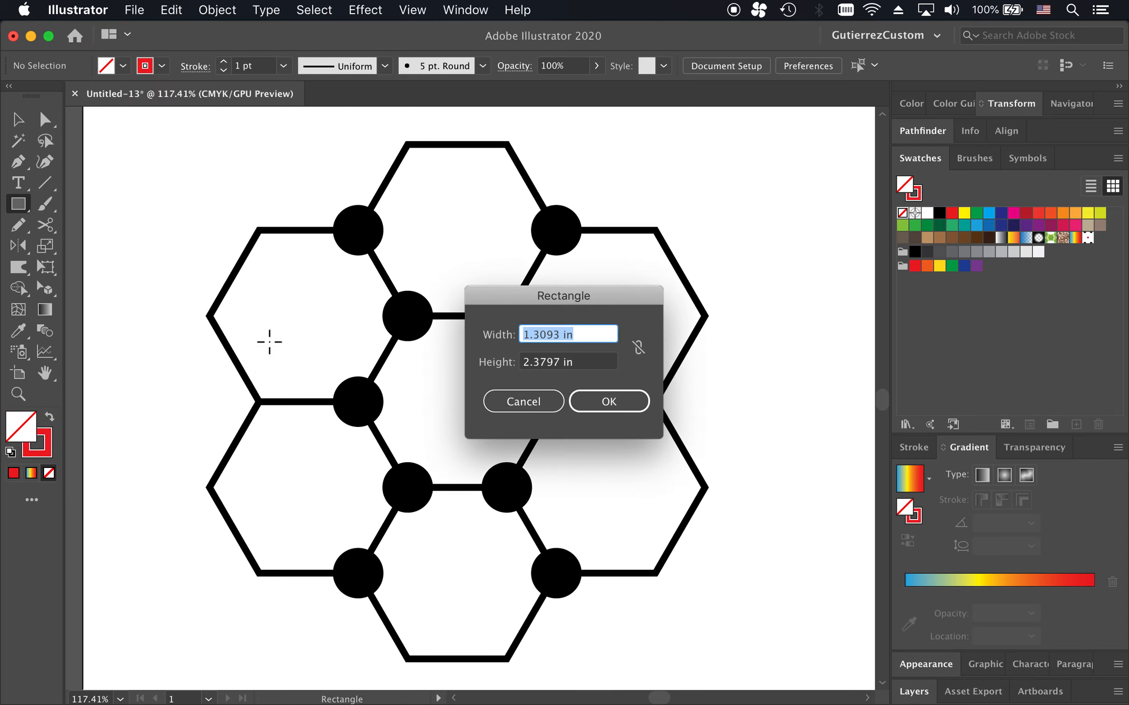
pyautogui.press('Escape')
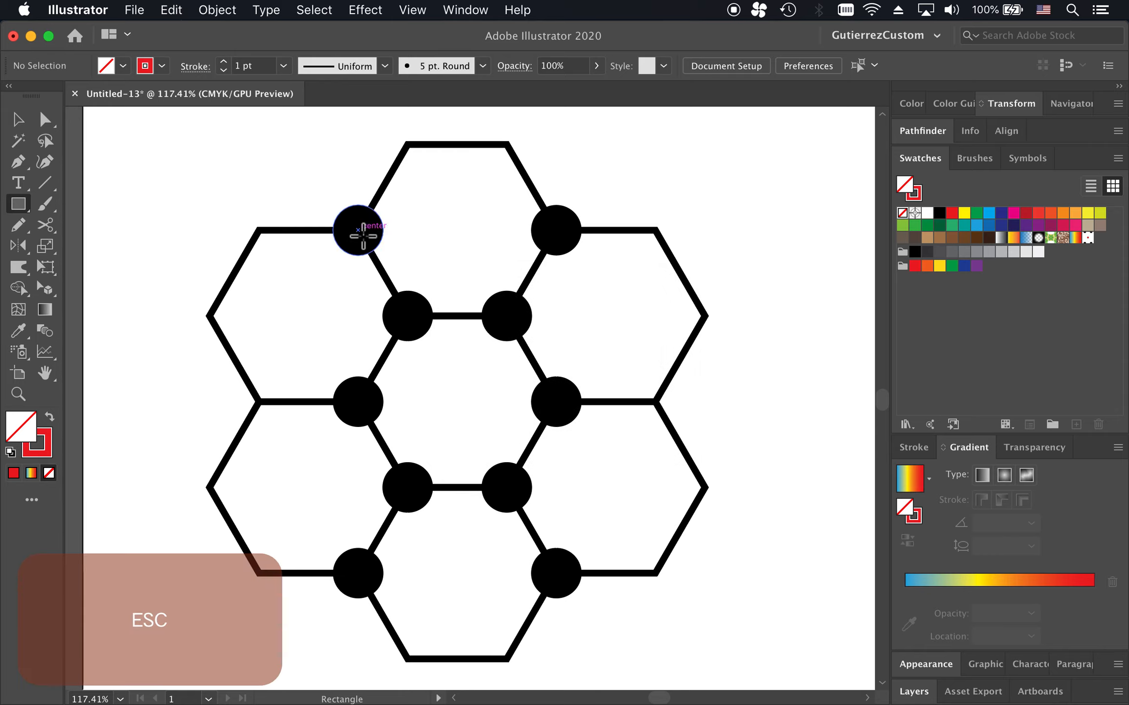
pyautogui.moveTo(359, 232); pyautogui.dragTo(561, 581)
pyautogui.press('v')
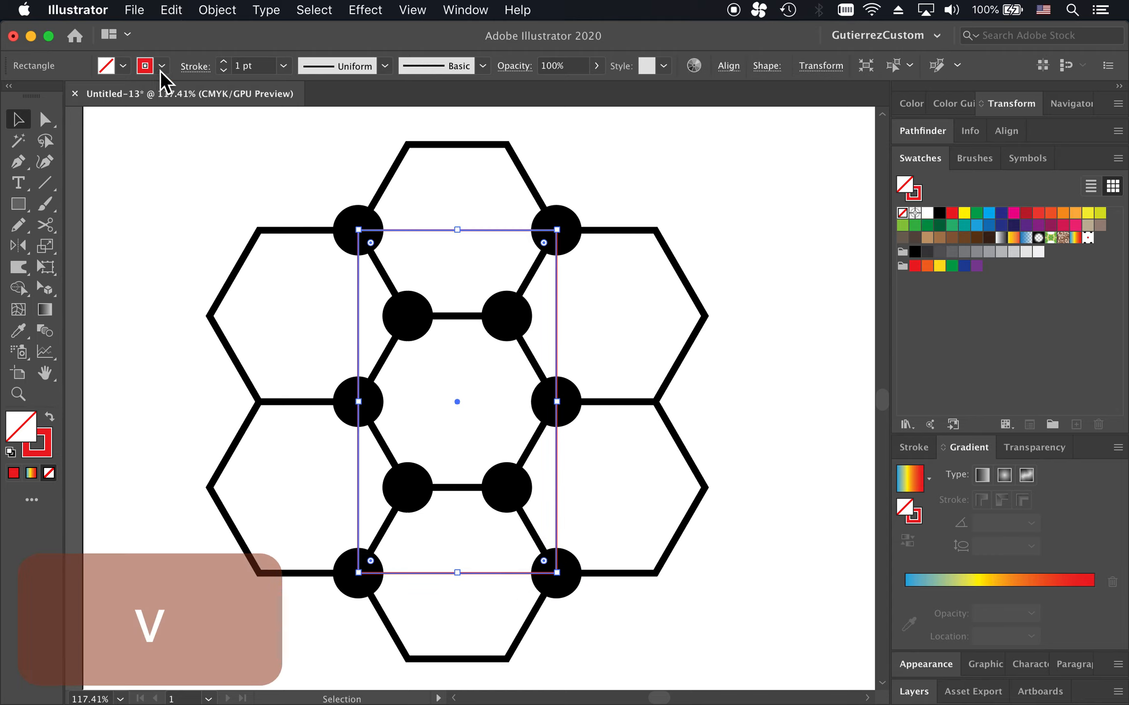
# Step: Increase the red rectangle's stroke weight to 4 pt
pyautogui.click(224, 63)
pyautogui.click(224, 62)
pyautogui.click(224, 62)
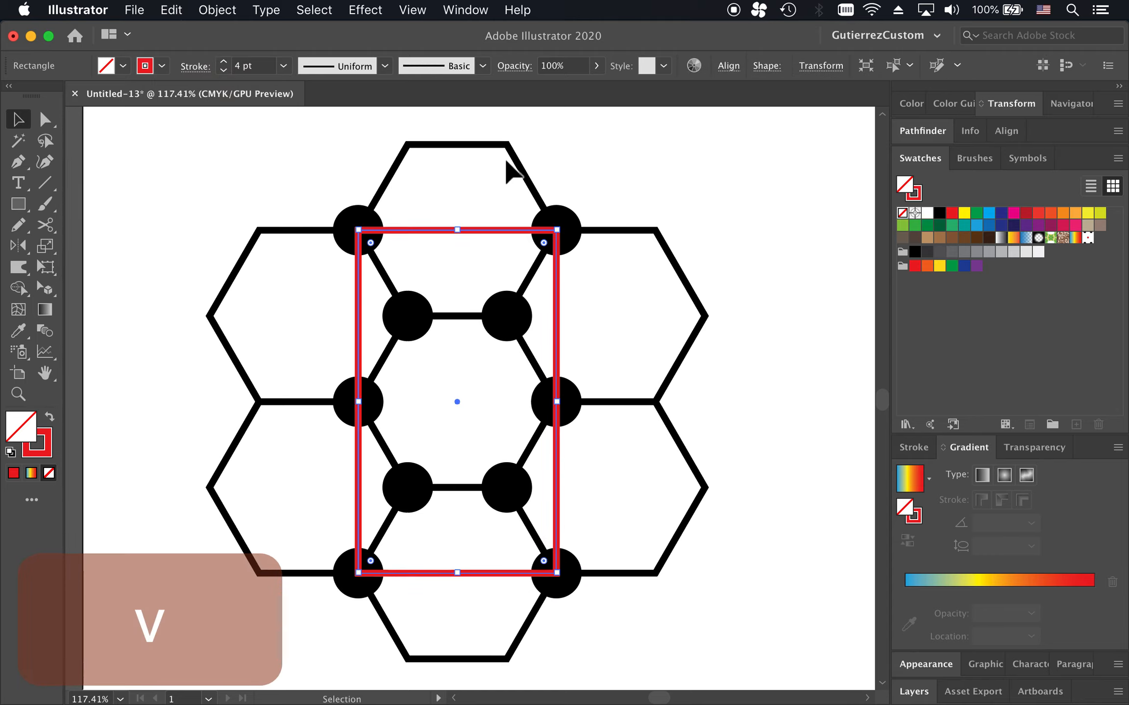
pyautogui.click(742, 324)
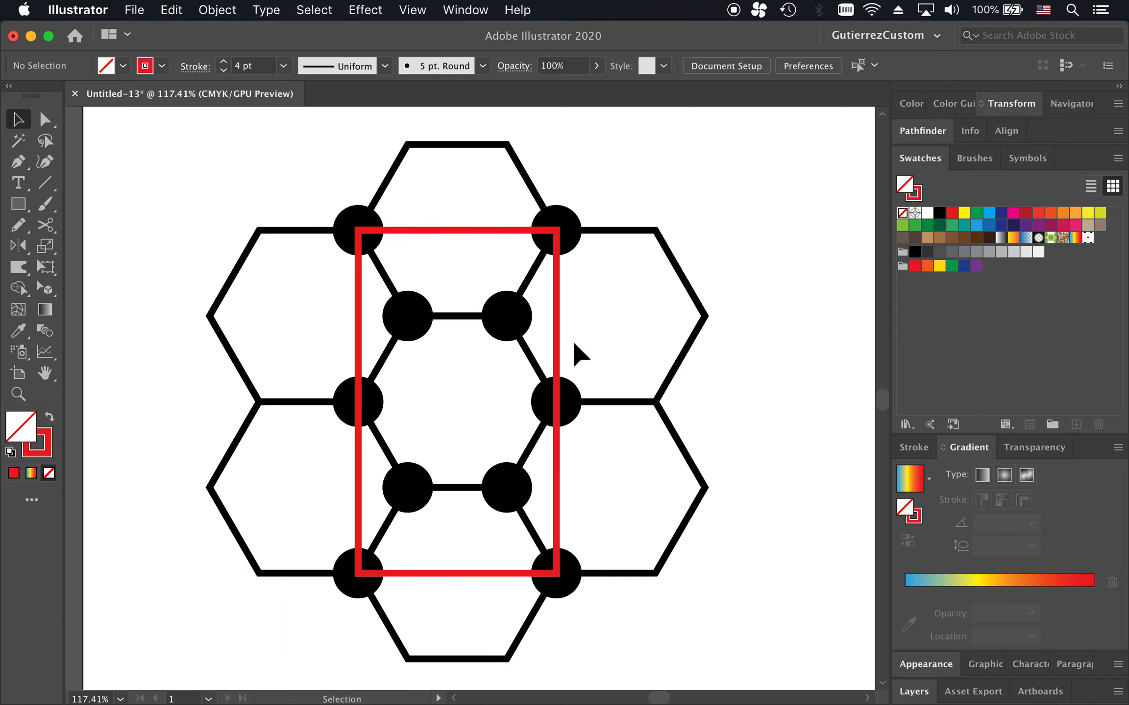
# Step: Widen the red rectangle on both sides to the midpoints of the side hexagons' horizontal edges, keeping its height
pyautogui.click(557, 322)
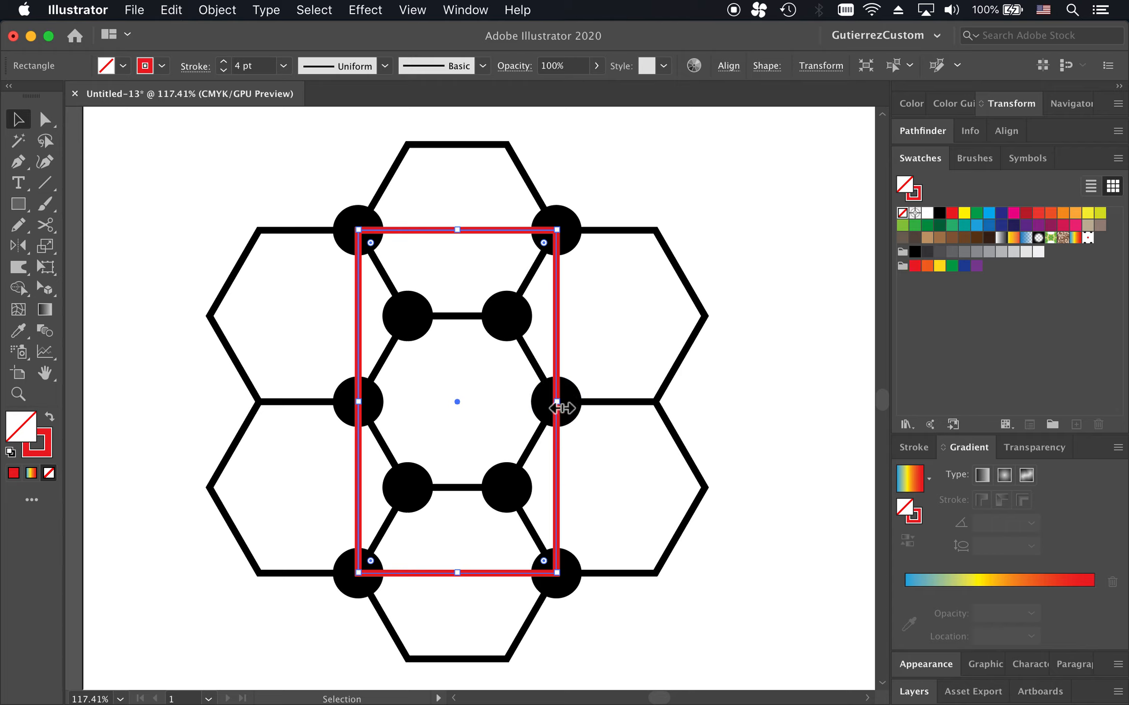
pyautogui.moveTo(562, 408); pyautogui.dragTo(612, 404)
pyautogui.moveTo(361, 407); pyautogui.dragTo(310, 406)
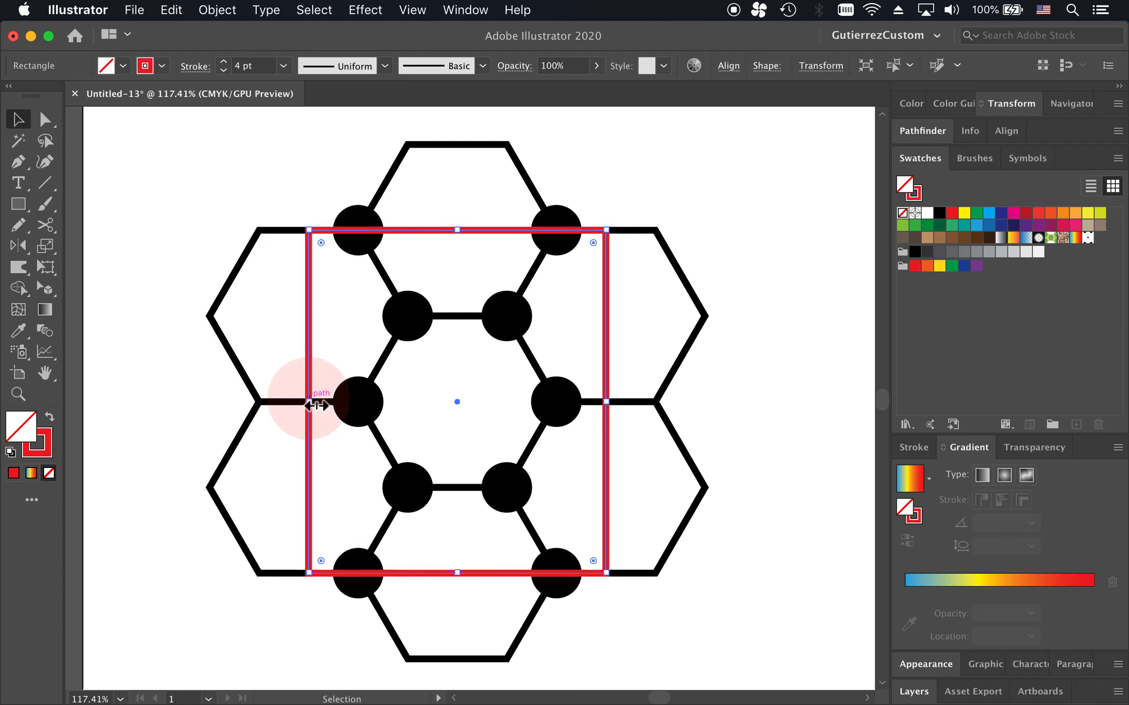
pyautogui.click(749, 325)
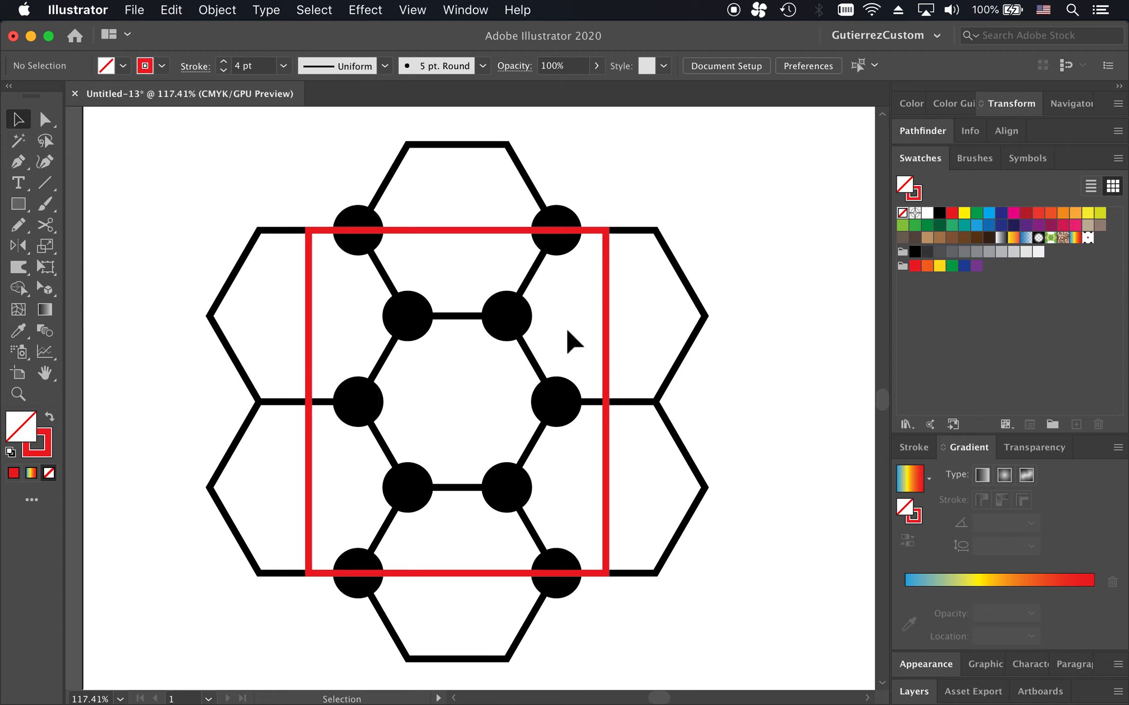
pyautogui.click(609, 304)
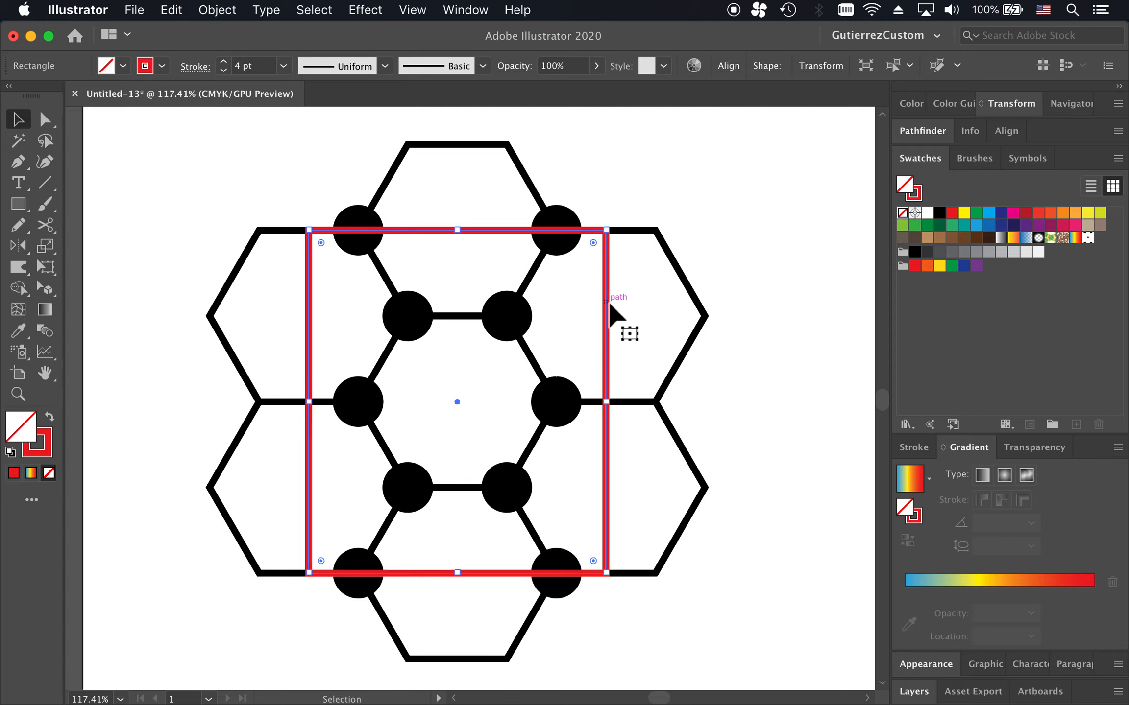
pyautogui.click(164, 65)
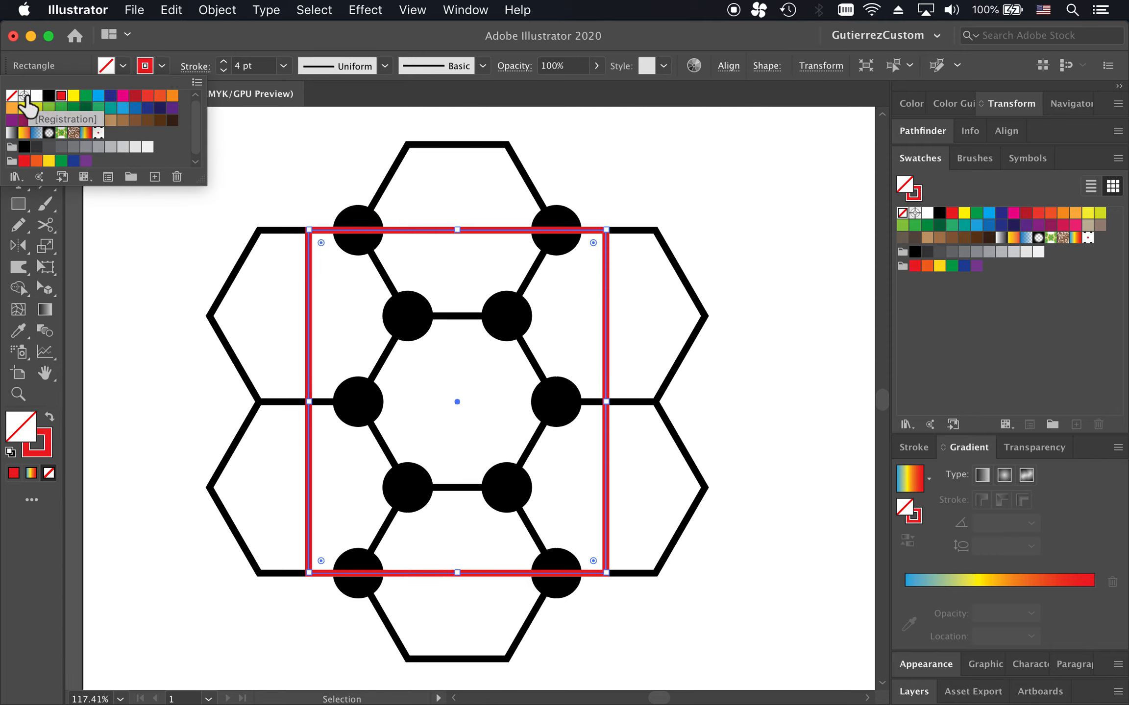
pyautogui.click(12, 95)
pyautogui.click(141, 363)
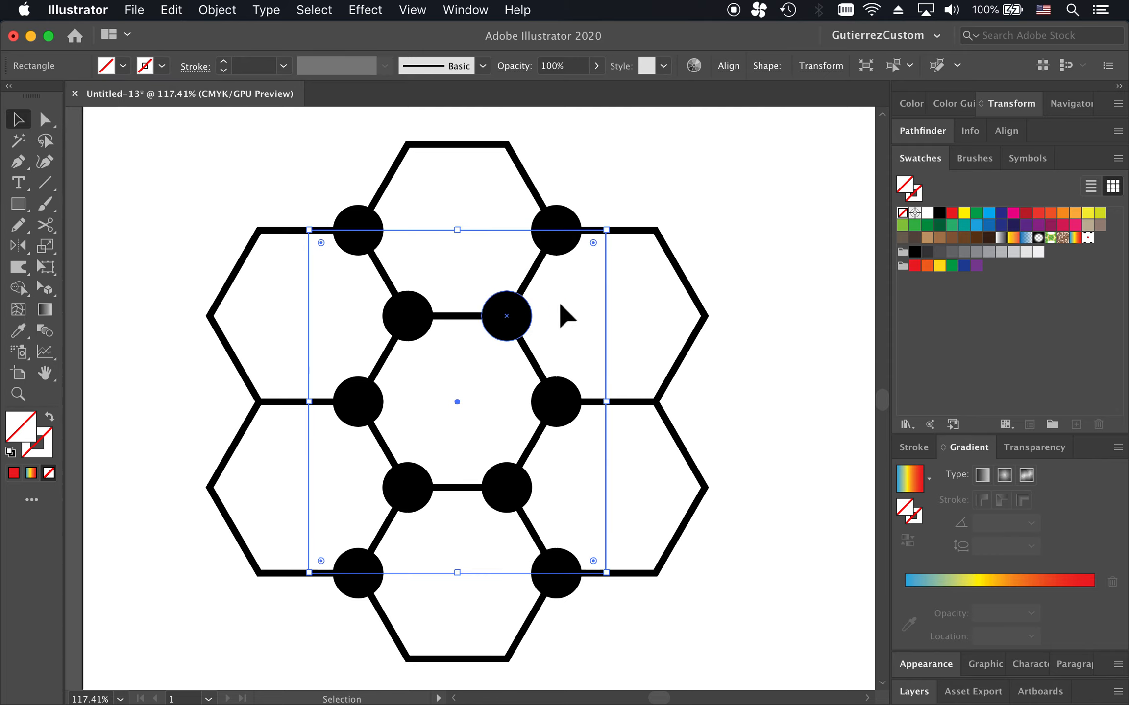
pyautogui.press('cmd+z')
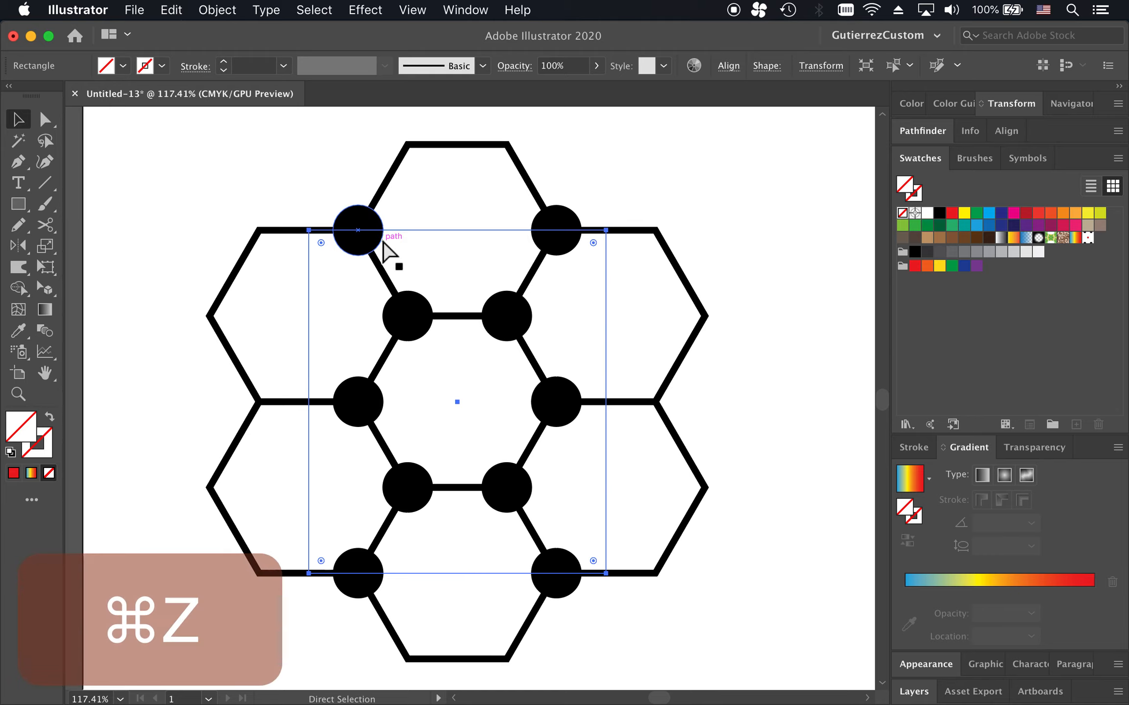
pyautogui.click(635, 199)
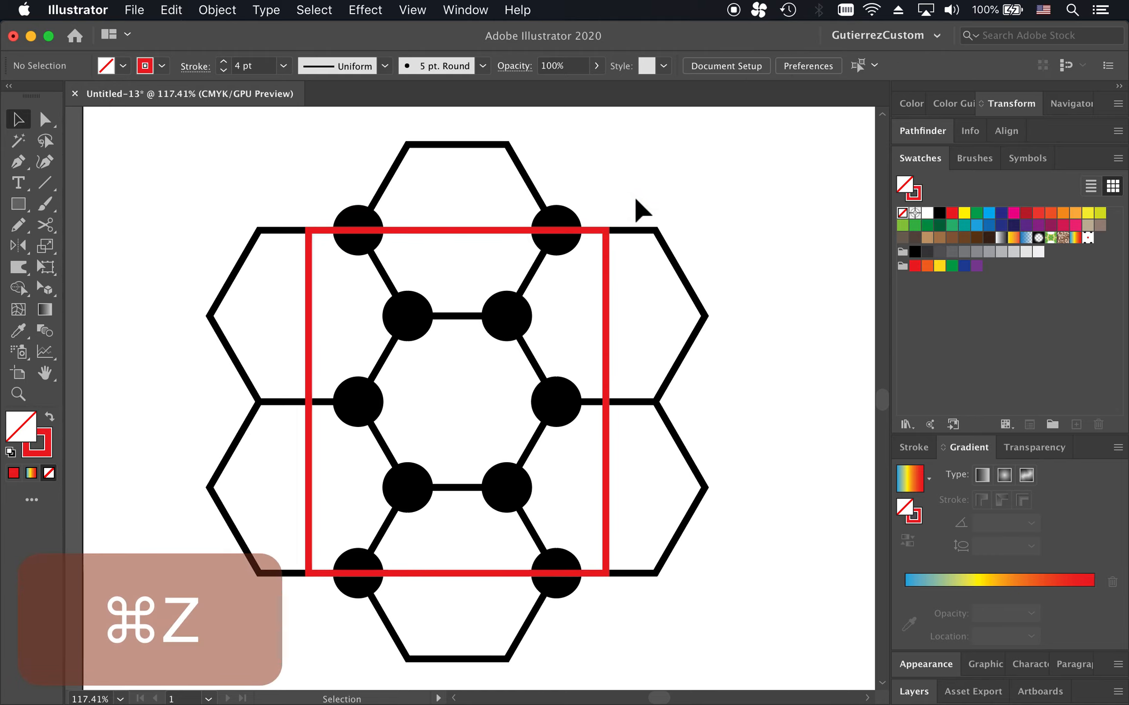
# Step: Send the red rectangle to the back, behind all hexagons and circles
pyautogui.click(606, 273)
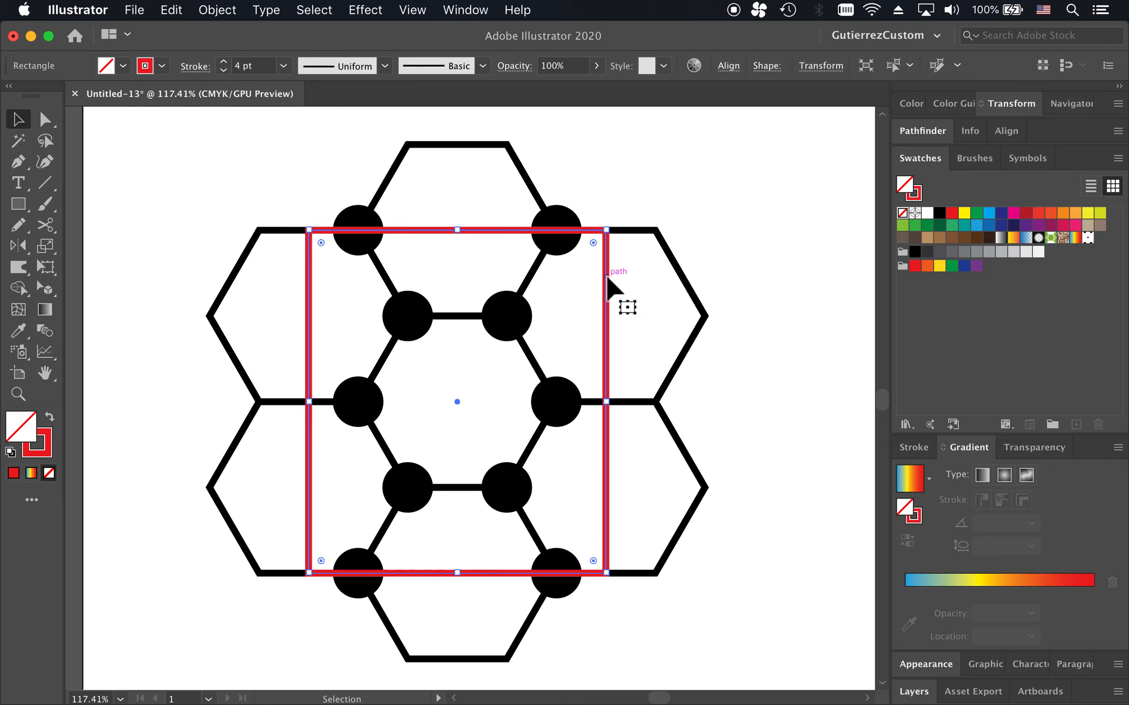
pyautogui.press('cmd+shift+bracketleft')
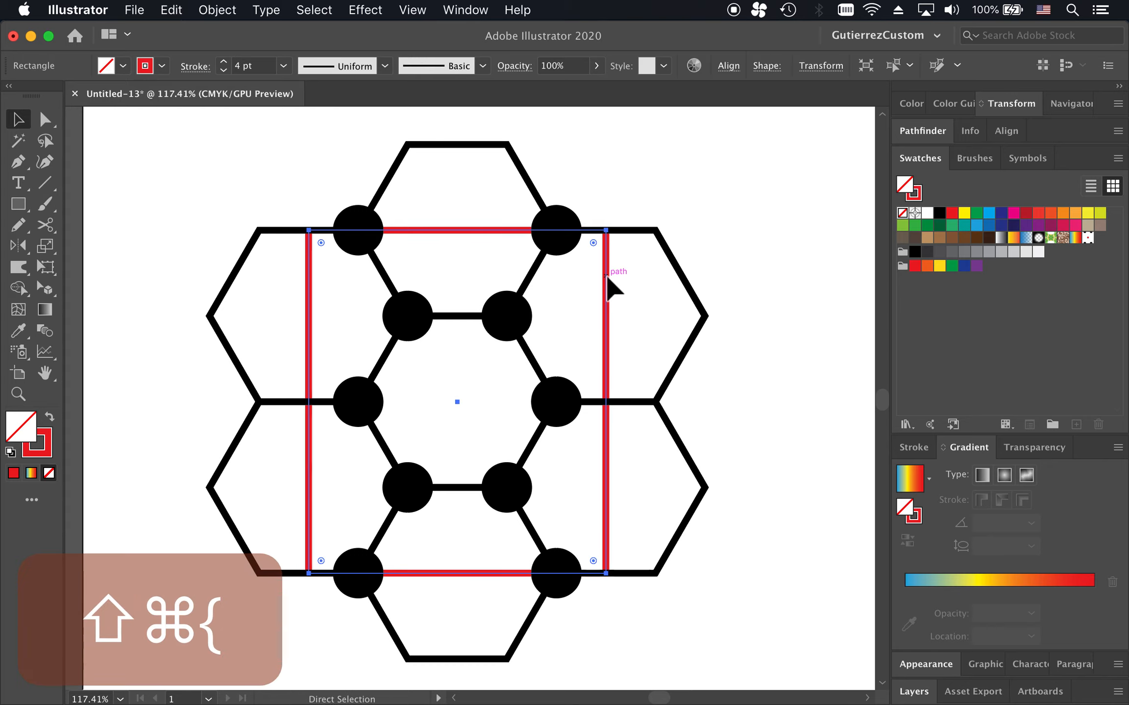
pyautogui.click(786, 290)
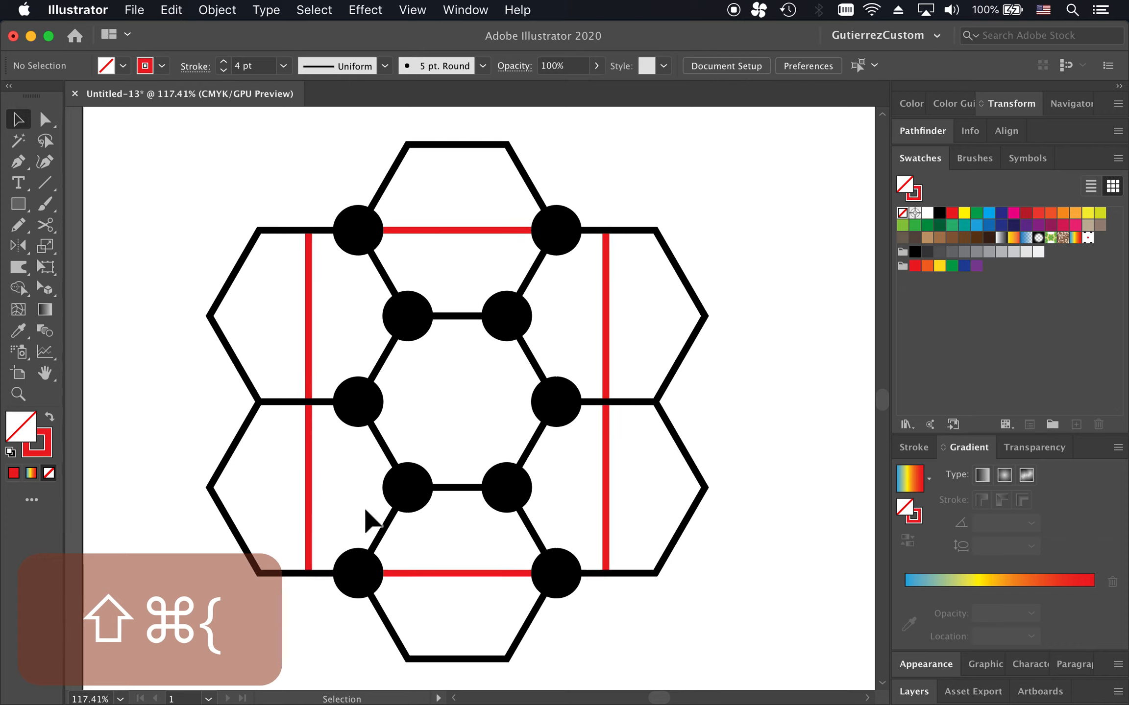
# Step: Remove the stroke from the rectangle at the back, so it has neither fill nor stroke as the pattern's bounding box
pyautogui.click(309, 280)
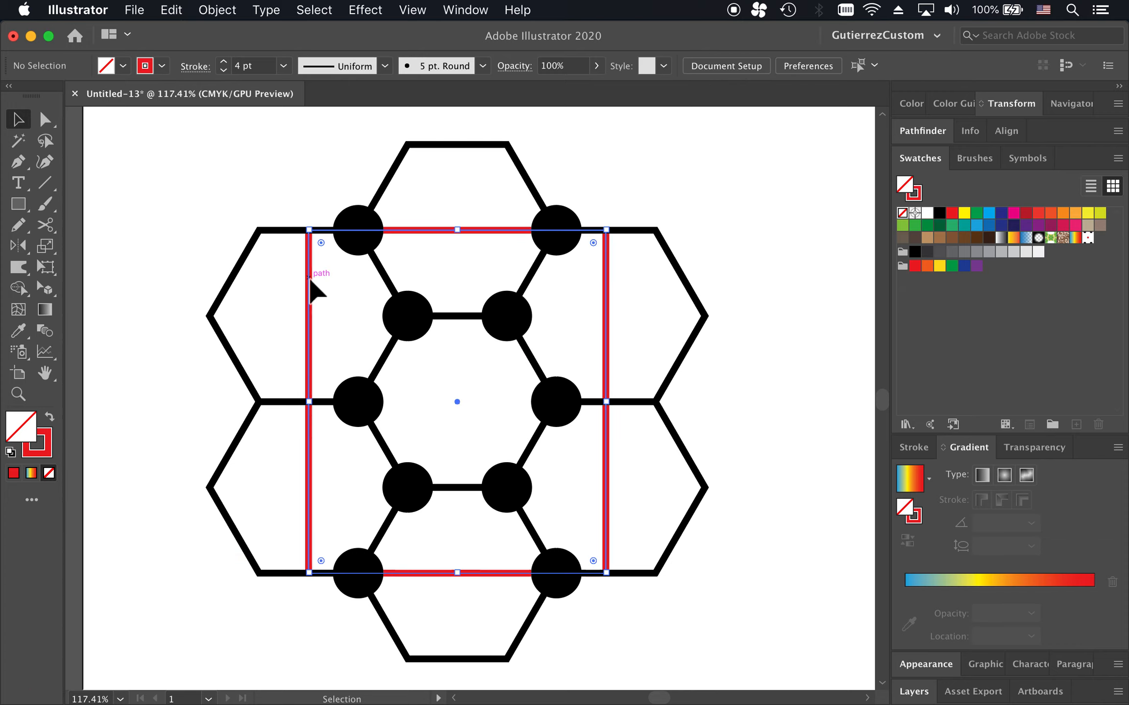
pyautogui.click(163, 66)
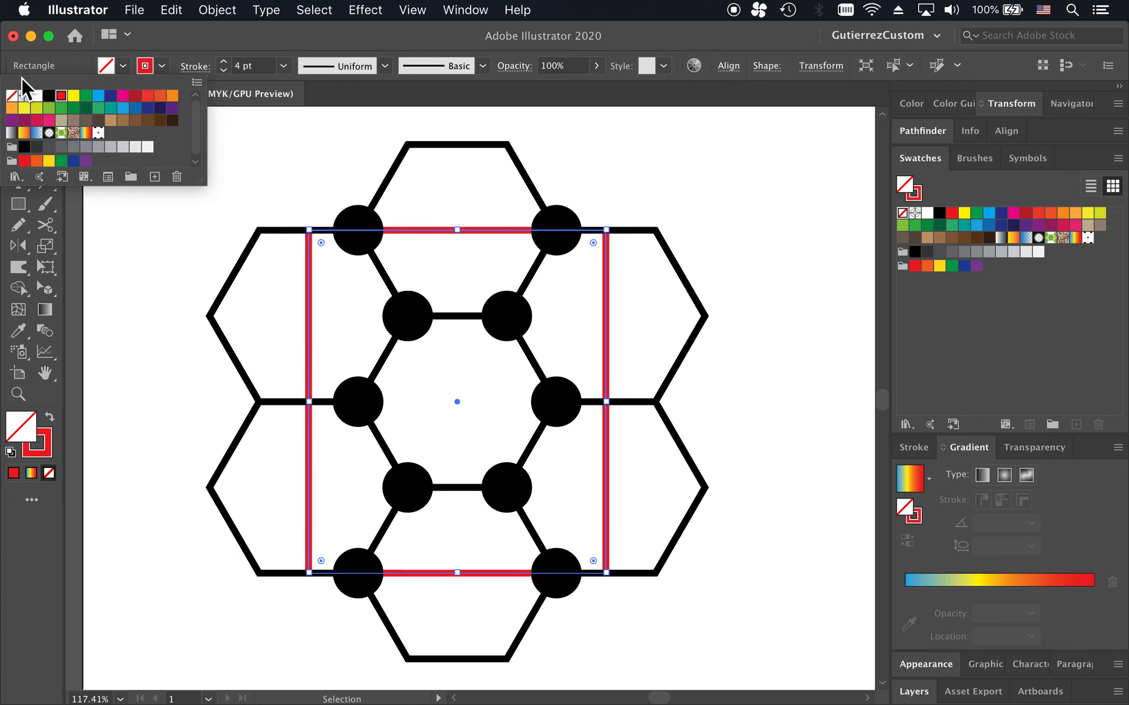
pyautogui.click(12, 95)
pyautogui.click(742, 383)
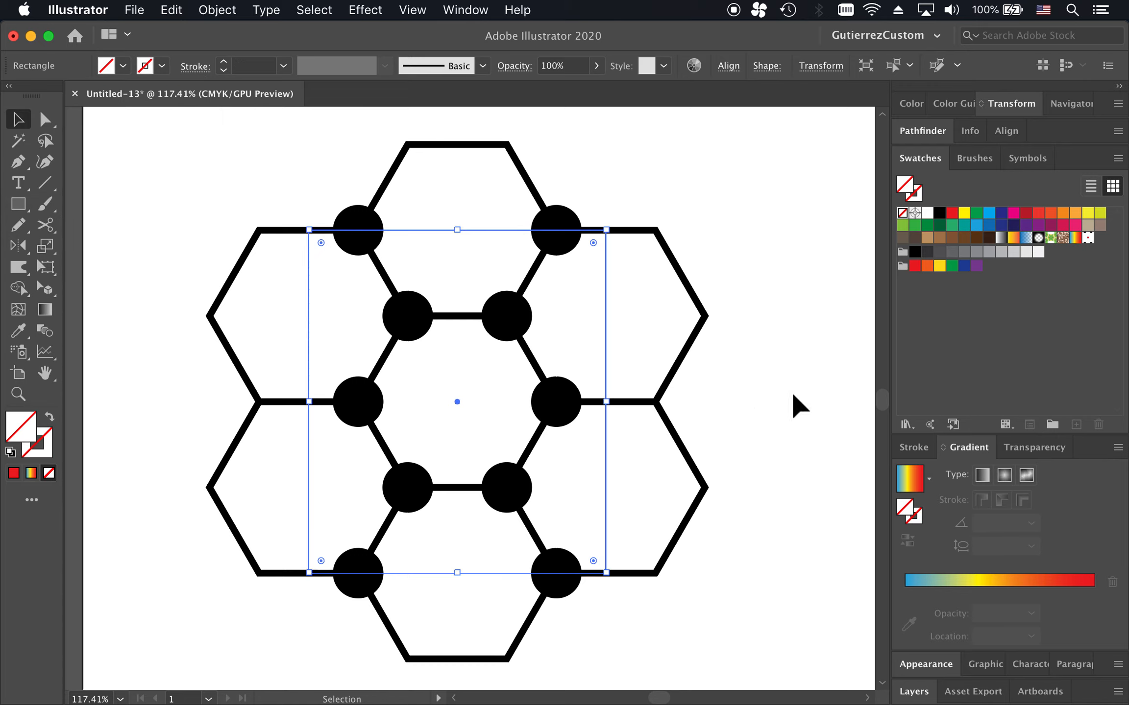
pyautogui.click(791, 391)
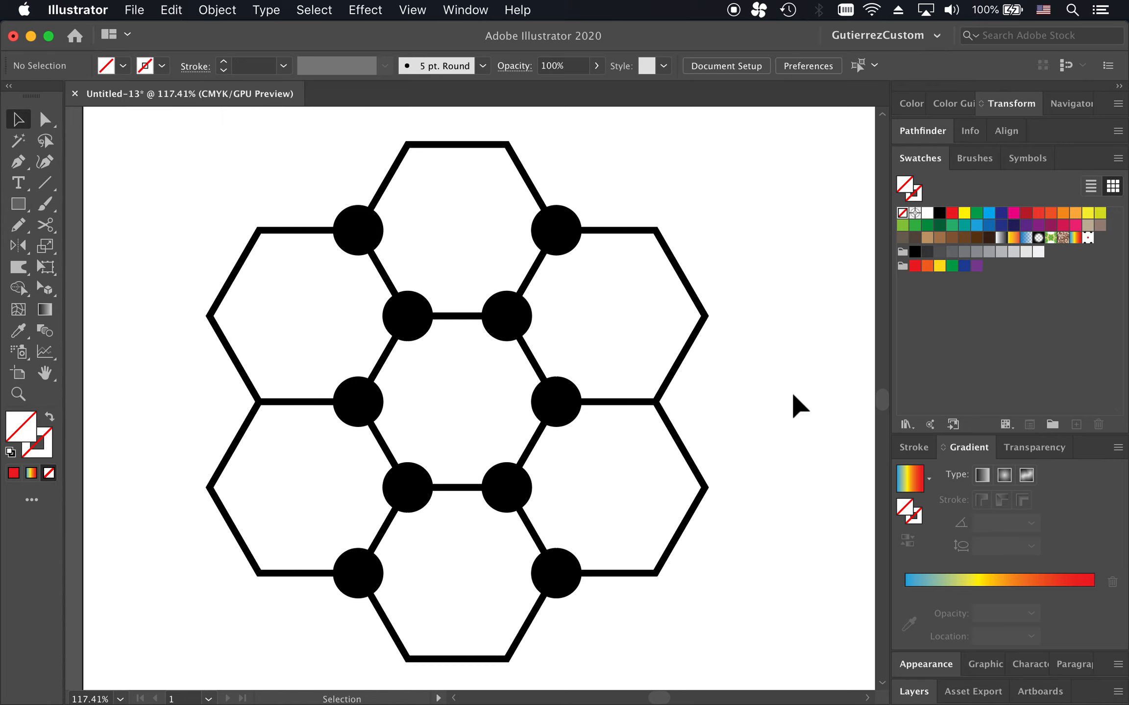
pyautogui.click(515, 156)
pyautogui.keyDown('shift'); pyautogui.click(284, 226); pyautogui.keyUp('shift')
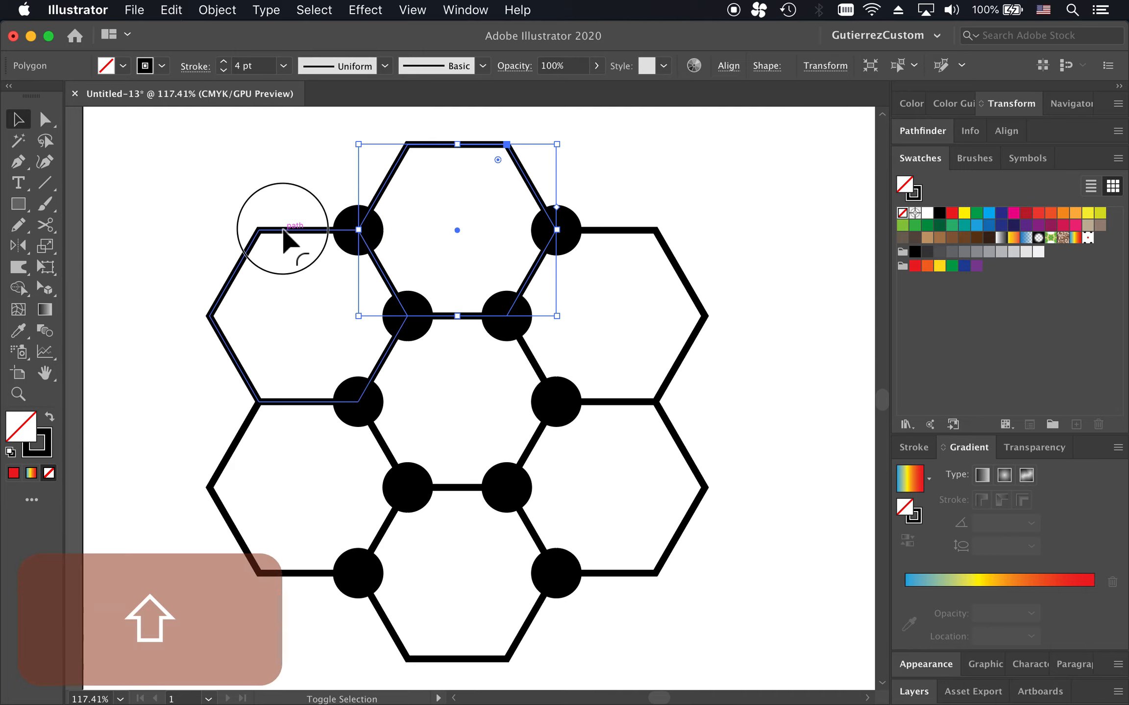
pyautogui.click(740, 206)
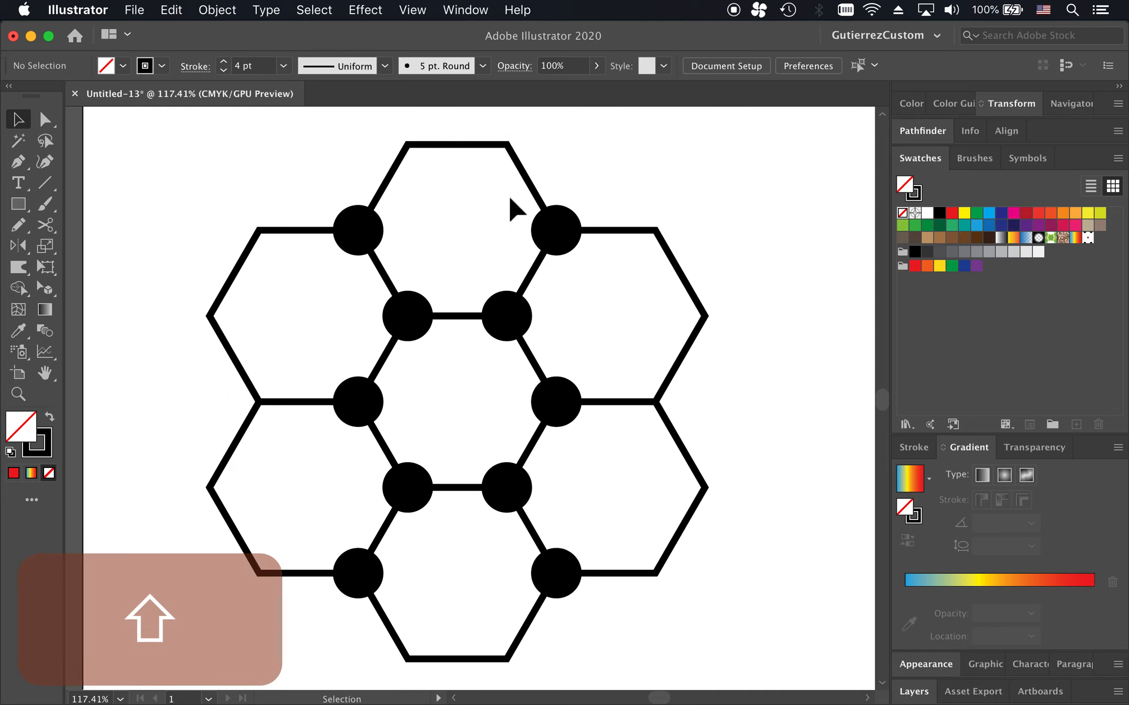
pyautogui.click(385, 180)
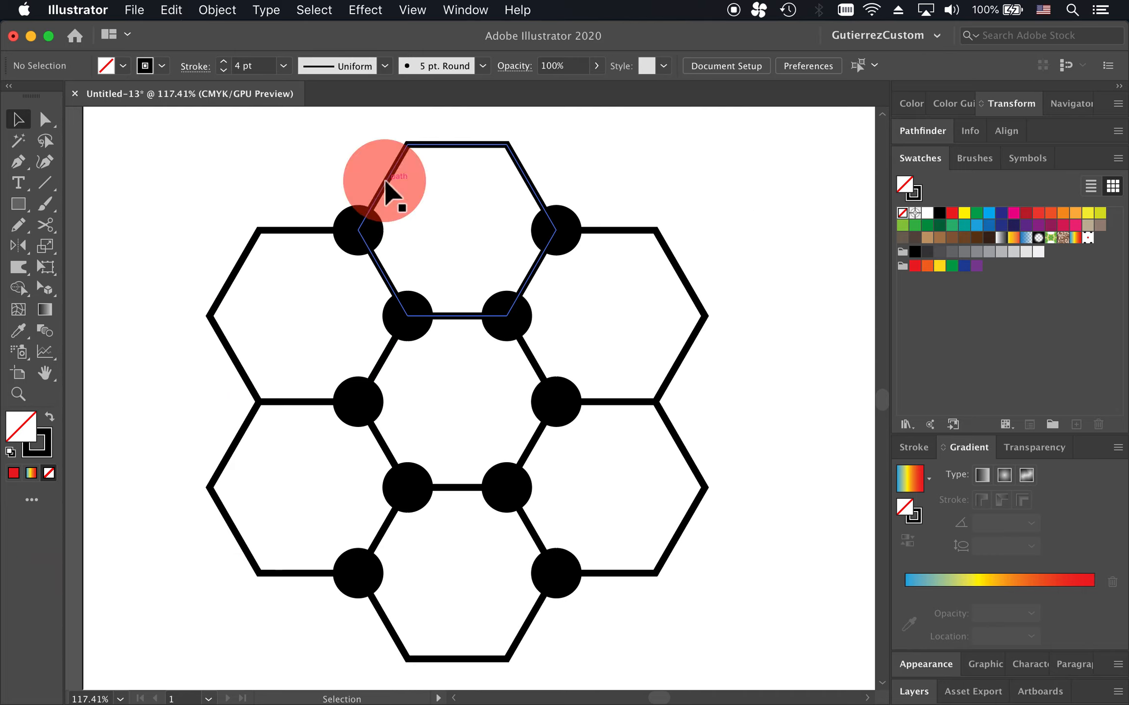
pyautogui.keyDown('shift'); pyautogui.click(278, 227); pyautogui.keyUp('shift')
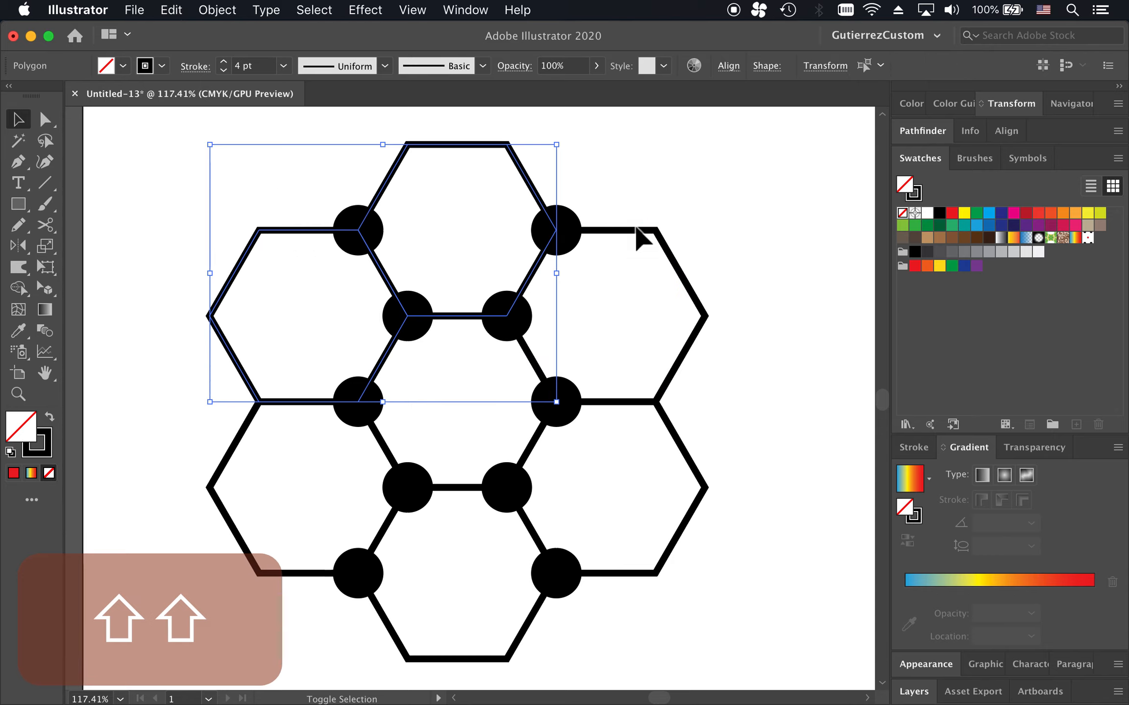
pyautogui.keyDown('shift'); pyautogui.click(627, 234); pyautogui.keyUp('shift')
pyautogui.click(755, 319)
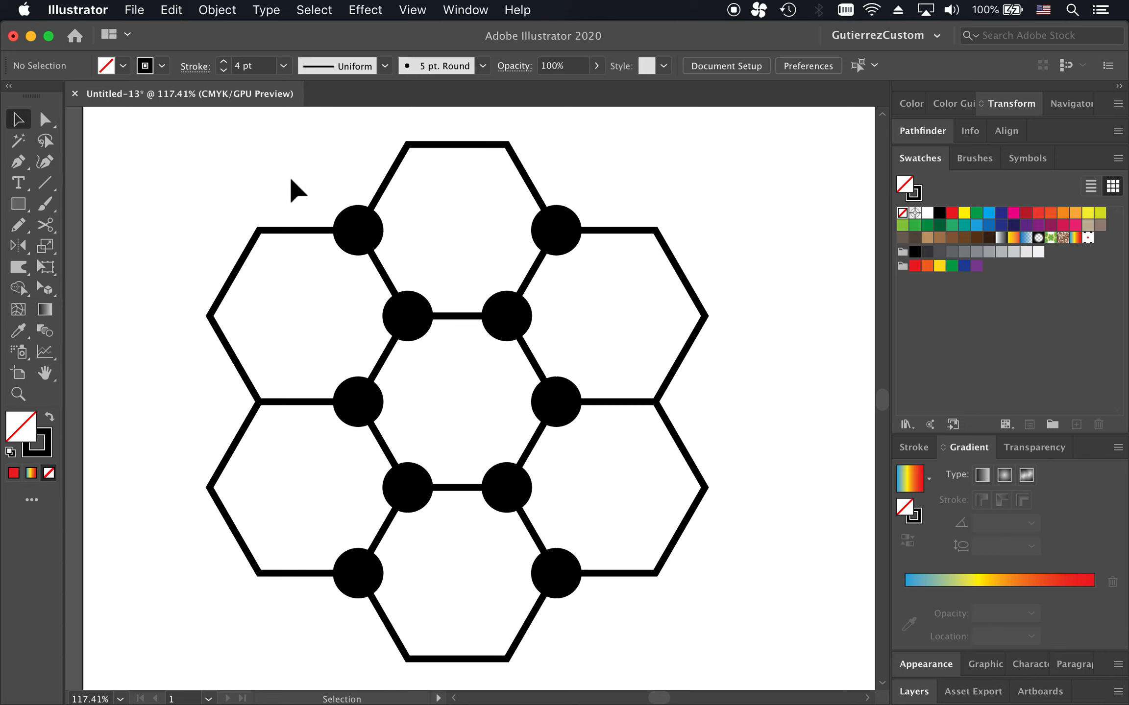
# Step: Add the whole honeycomb with its circles and invisible bounding rectangle to the Swatches as a new pattern swatch
pyautogui.moveTo(221, 161); pyautogui.dragTo(702, 644)
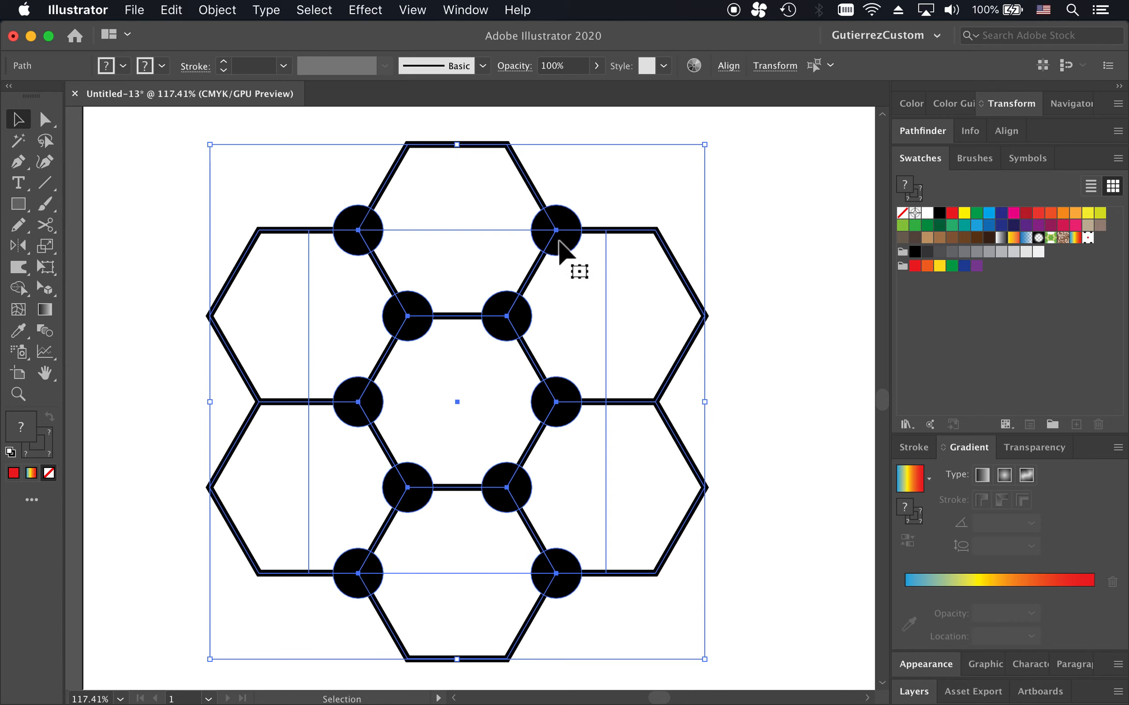
pyautogui.moveTo(558, 240); pyautogui.dragTo(1110, 252)
pyautogui.click(805, 323)
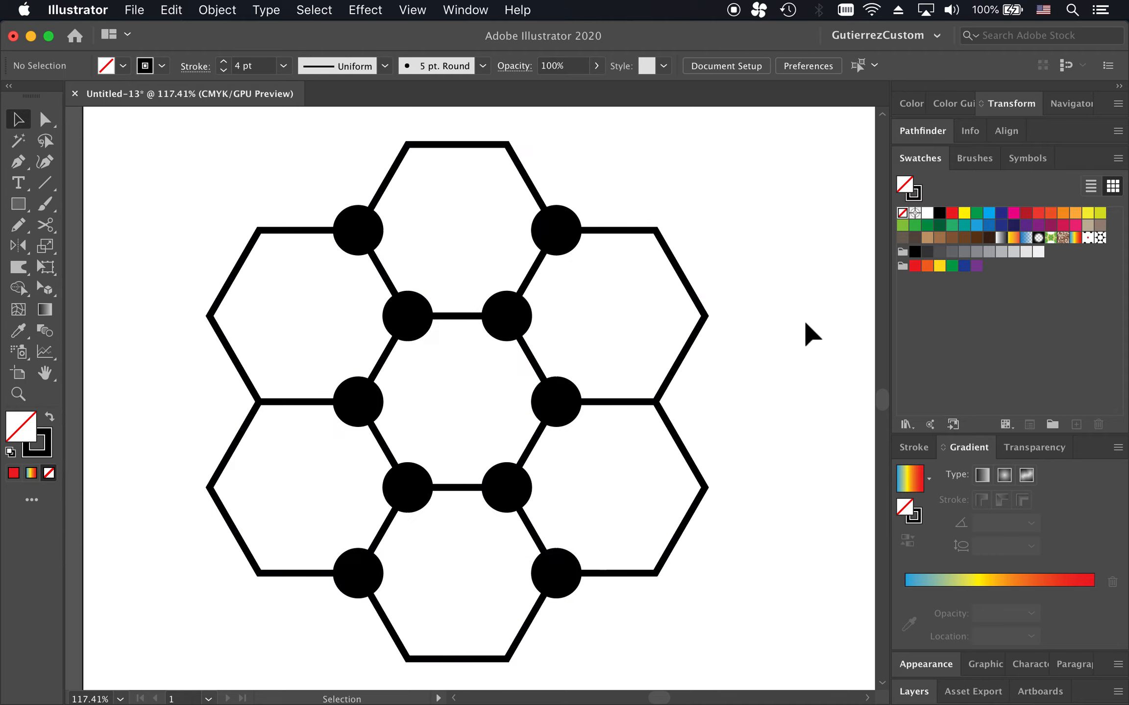
pyautogui.scroll(-4, 805, 323)
pyautogui.hscroll(-3, 804, 320)
pyautogui.scroll(2, 804, 320)
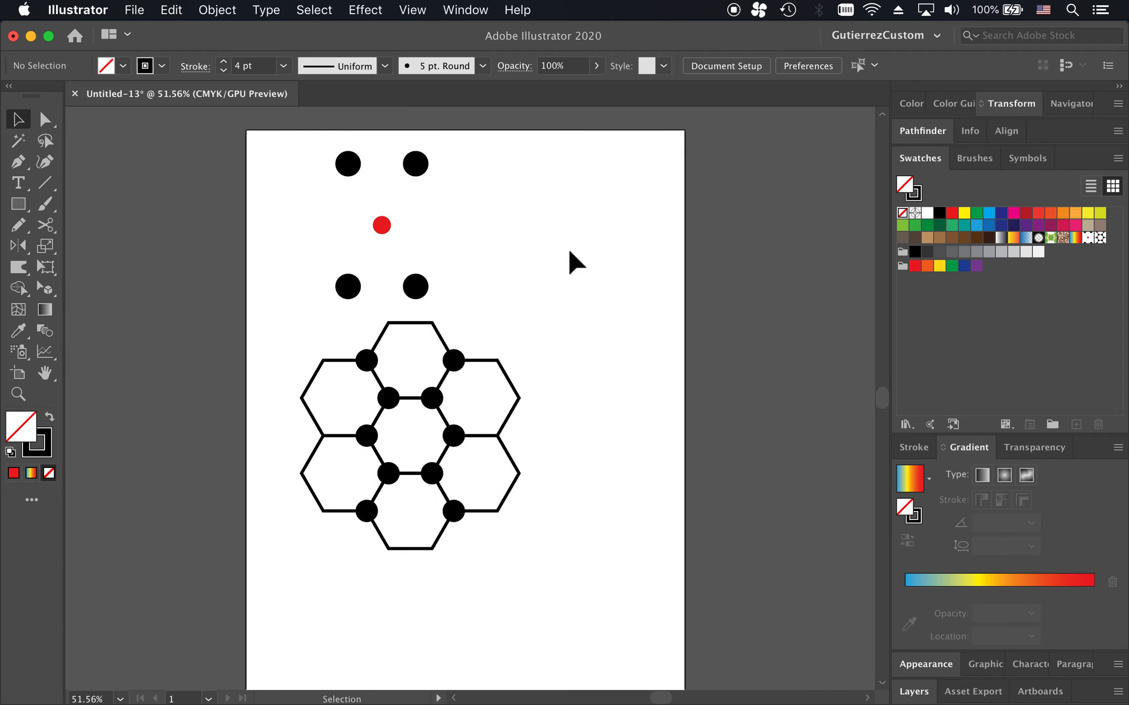
# Step: Scale the whole honeycomb with its circles and invisible bounding rectangle proportionally to less than half its size and group it
pyautogui.scroll(3, 579, 269)
pyautogui.scroll(-8, 579, 269)
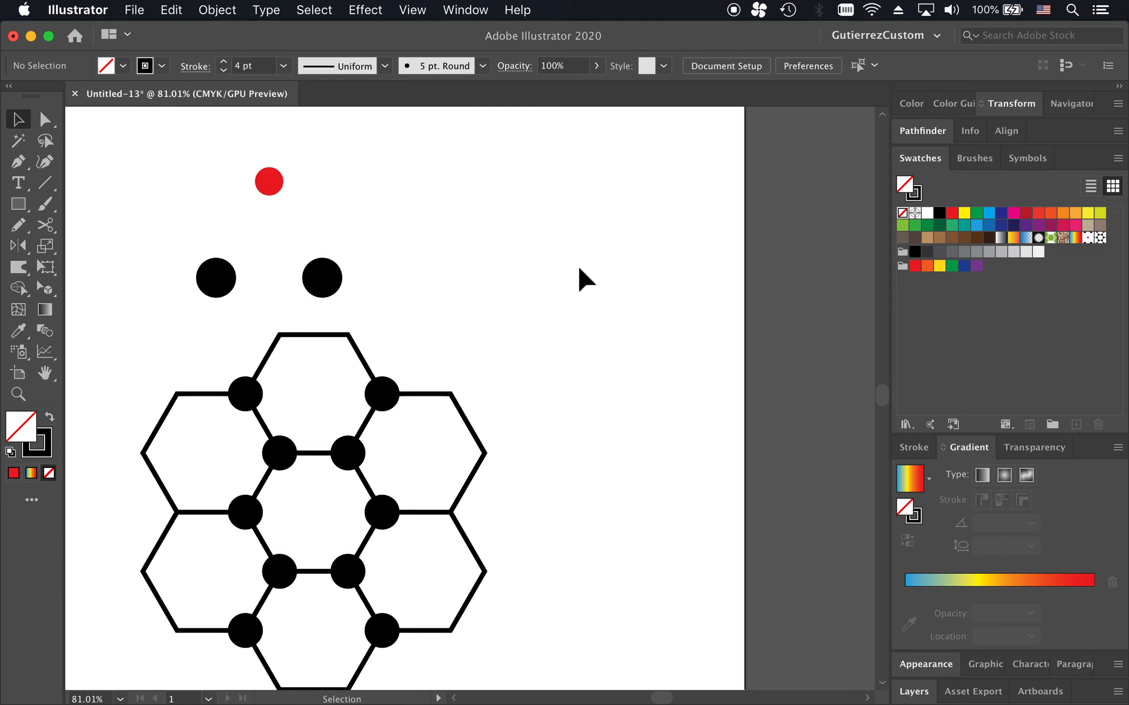
pyautogui.scroll(-2, 579, 269)
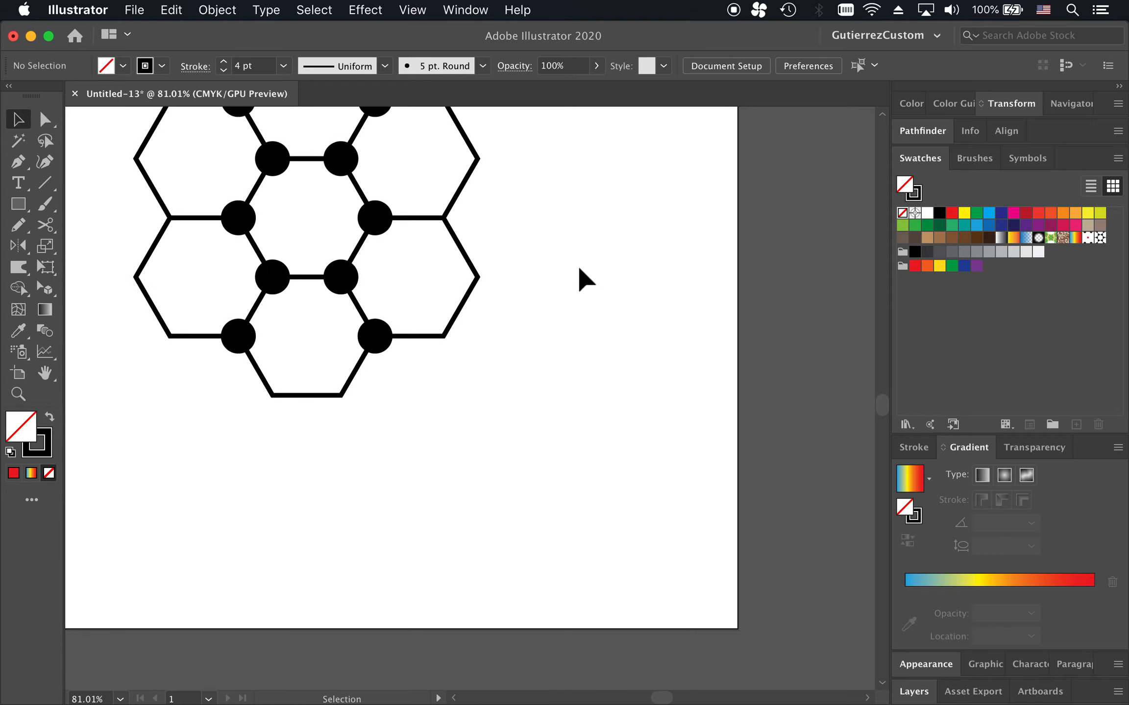
pyautogui.scroll(4, 579, 268)
pyautogui.moveTo(139, 171); pyautogui.dragTo(270, 338)
pyautogui.press('super+g')
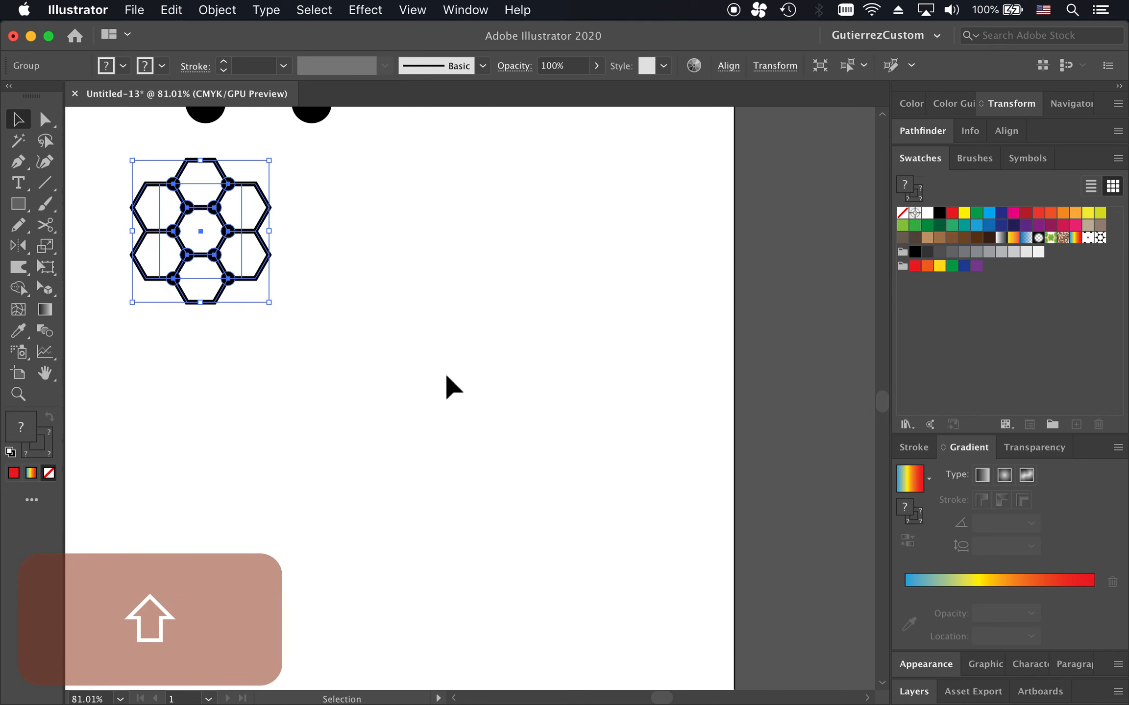
pyautogui.click(327, 272)
# Step: Draw a circle with a 4 pt black stroke beside the honeycomb and fill it with the new honeycomb pattern swatch
pyautogui.scroll(3, 327, 271)
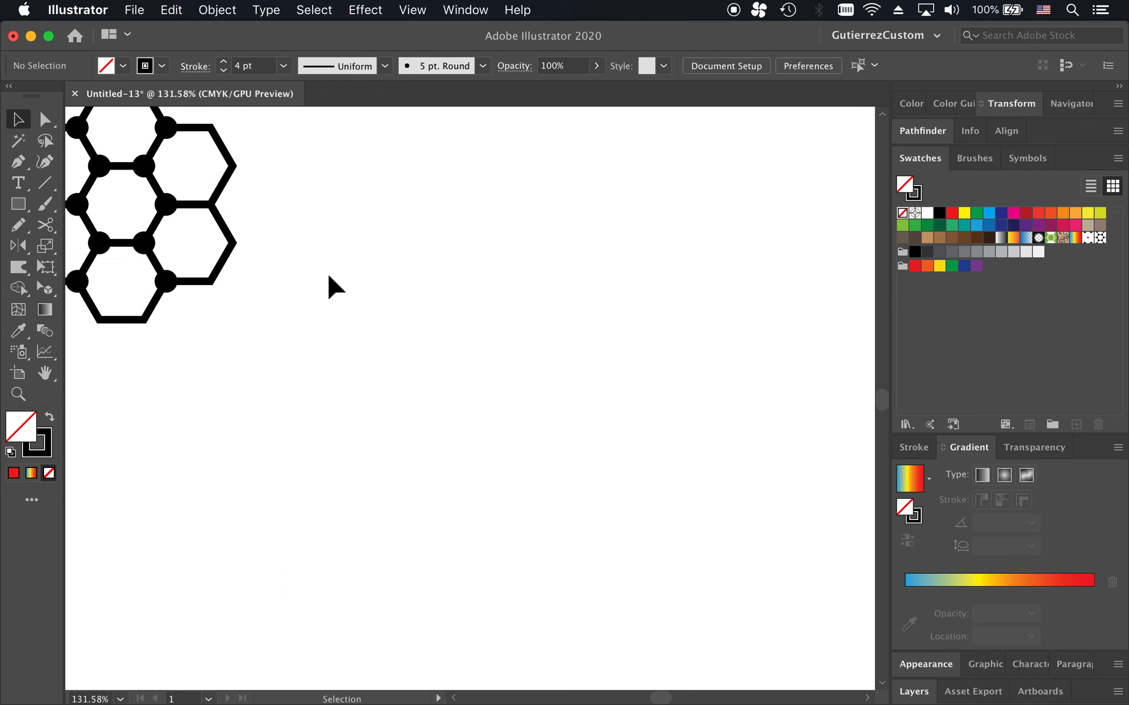
pyautogui.press('l')
pyautogui.click(508, 281)
pyautogui.moveTo(511, 285); pyautogui.dragTo(667, 468)
pyautogui.click(123, 65)
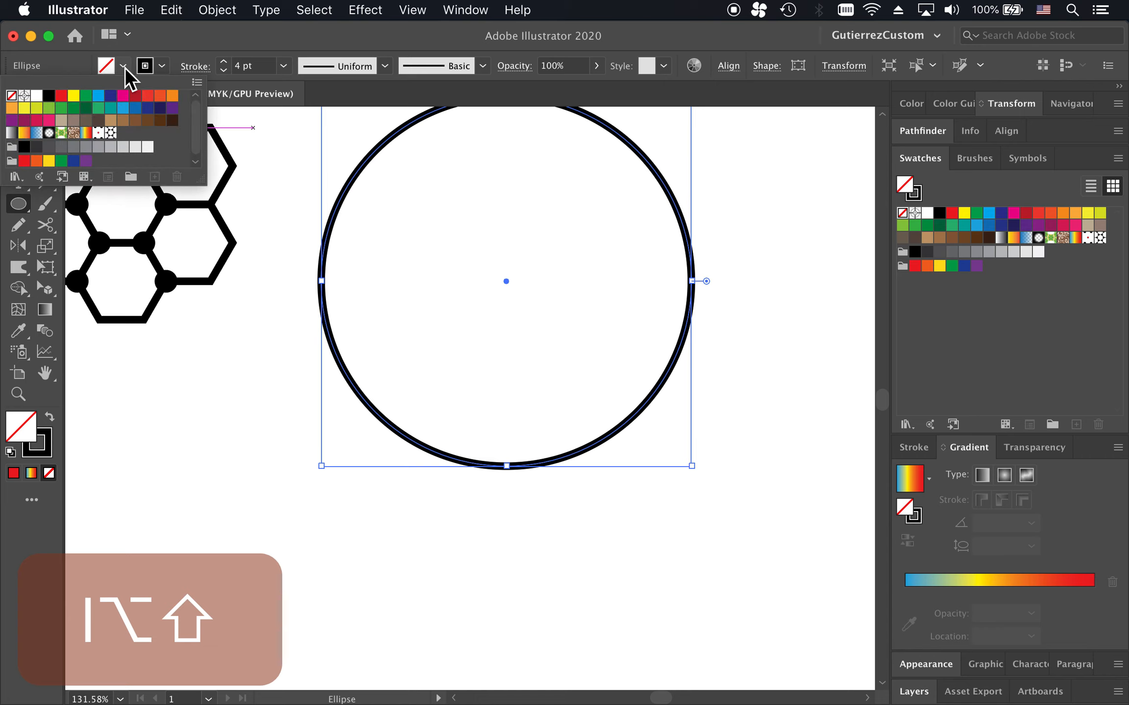
pyautogui.click(112, 133)
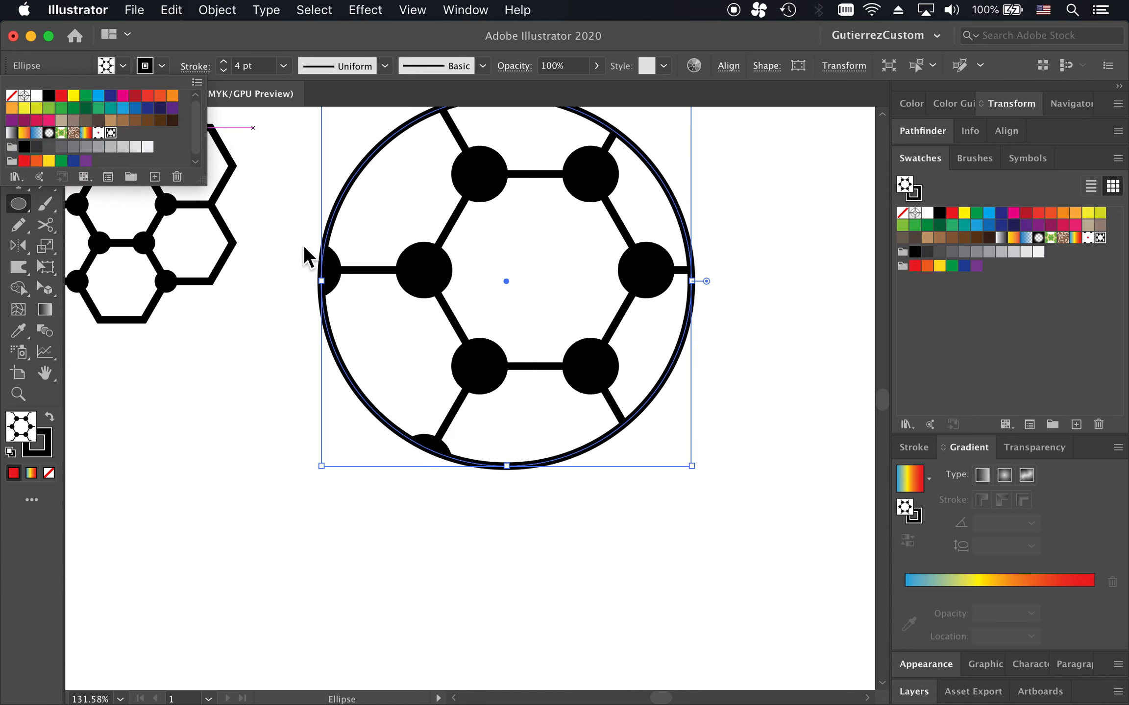
# Step: Scale only the pattern inside the circle uniformly to 28%, excluding the circle itself from the transformation, and deselect it
pyautogui.press('v')
pyautogui.press('v')
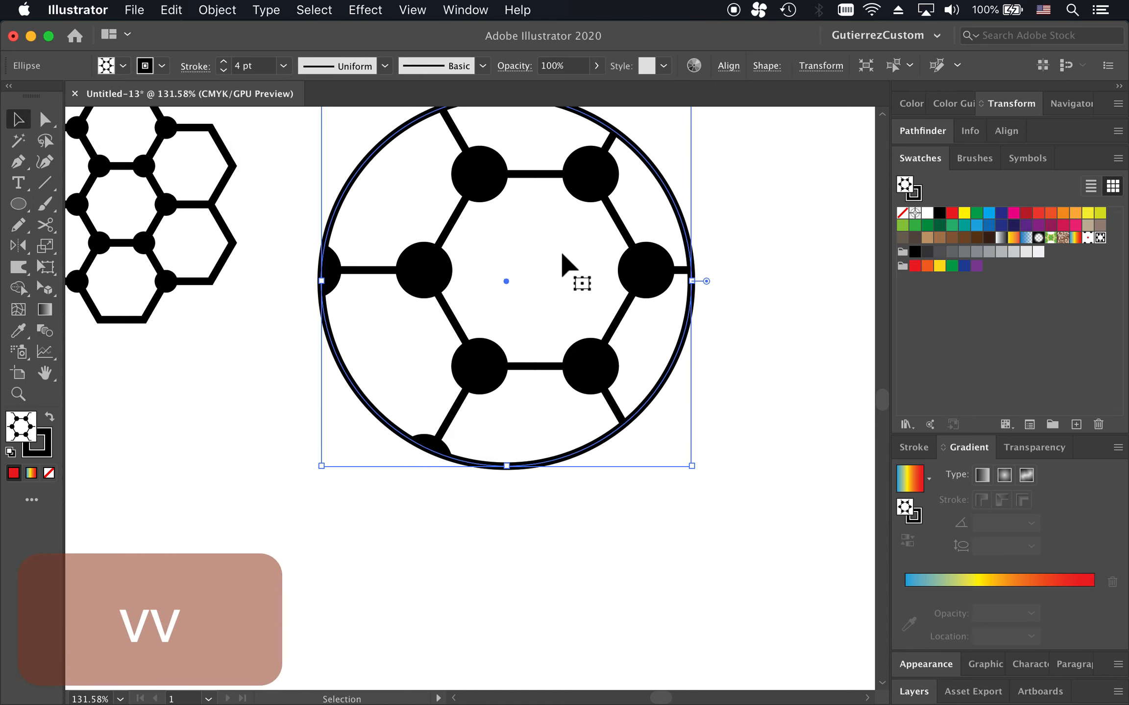
pyautogui.rightClick(562, 255)
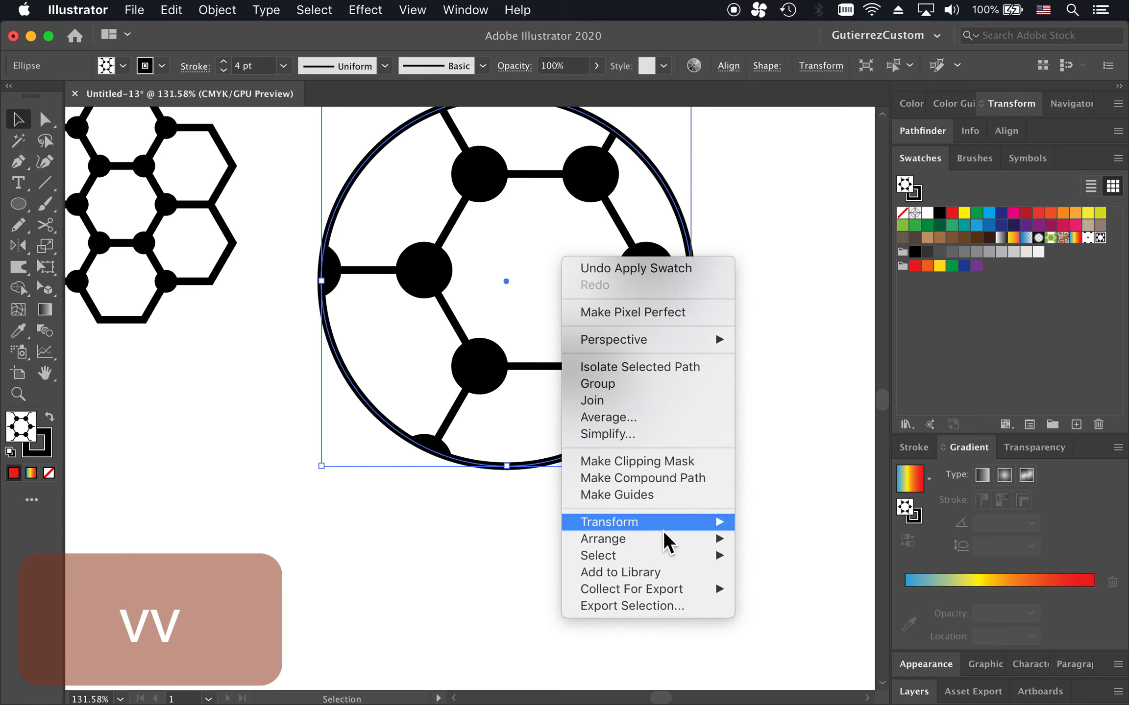
pyautogui.moveTo(671, 527)
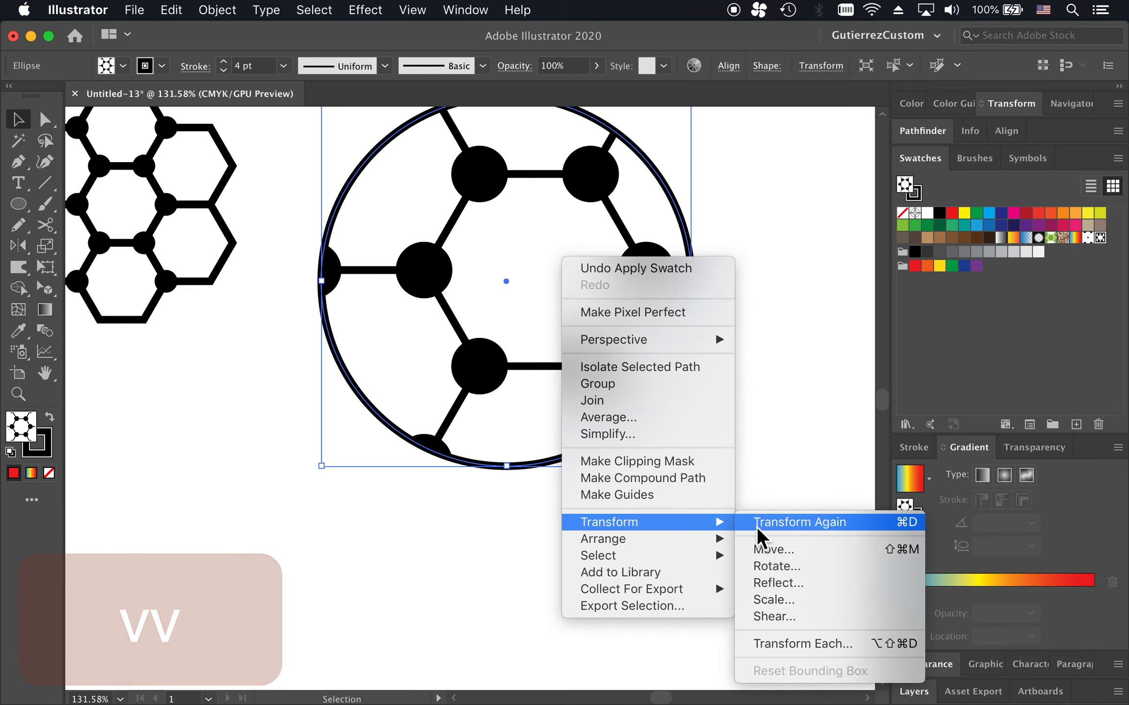
pyautogui.click(778, 607)
pyautogui.click(767, 445)
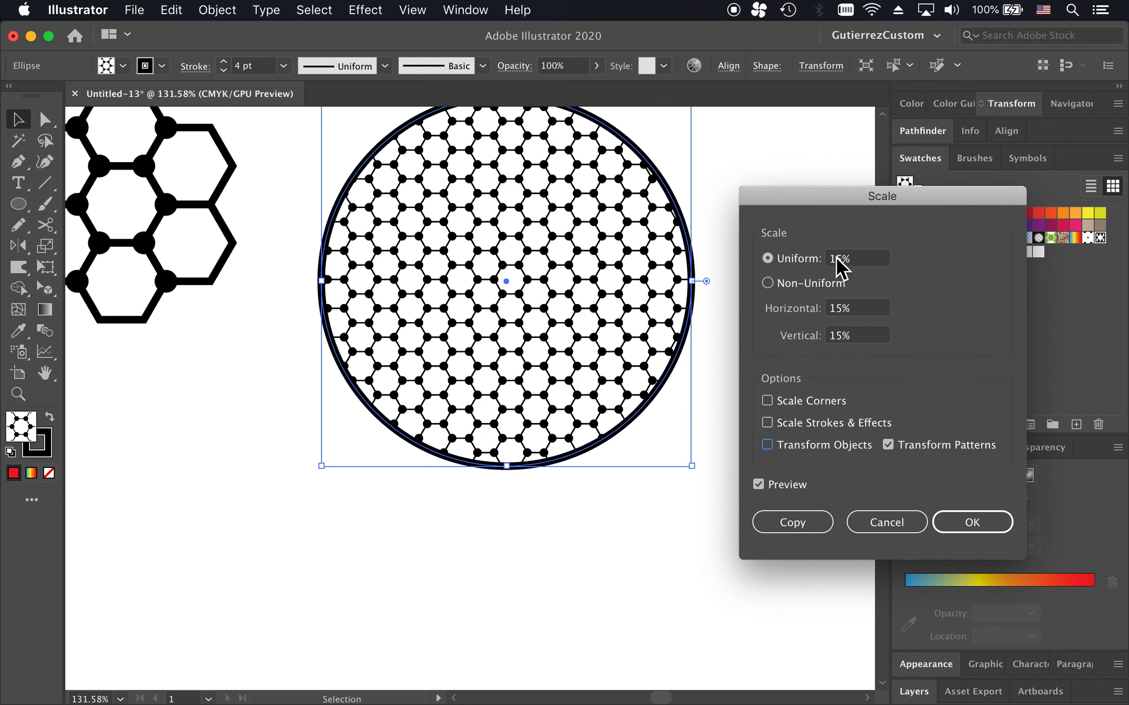
pyautogui.click(861, 260)
pyautogui.press('Up')
pyautogui.press('Up')
pyautogui.press('Up')
pyautogui.press('Up')
pyautogui.press('Up')
pyautogui.press('Up')
pyautogui.press('Up')
pyautogui.press('Up')
pyautogui.press('Up')
pyautogui.press('Up')
pyautogui.press('Up')
pyautogui.press('Up')
pyautogui.press('Up')
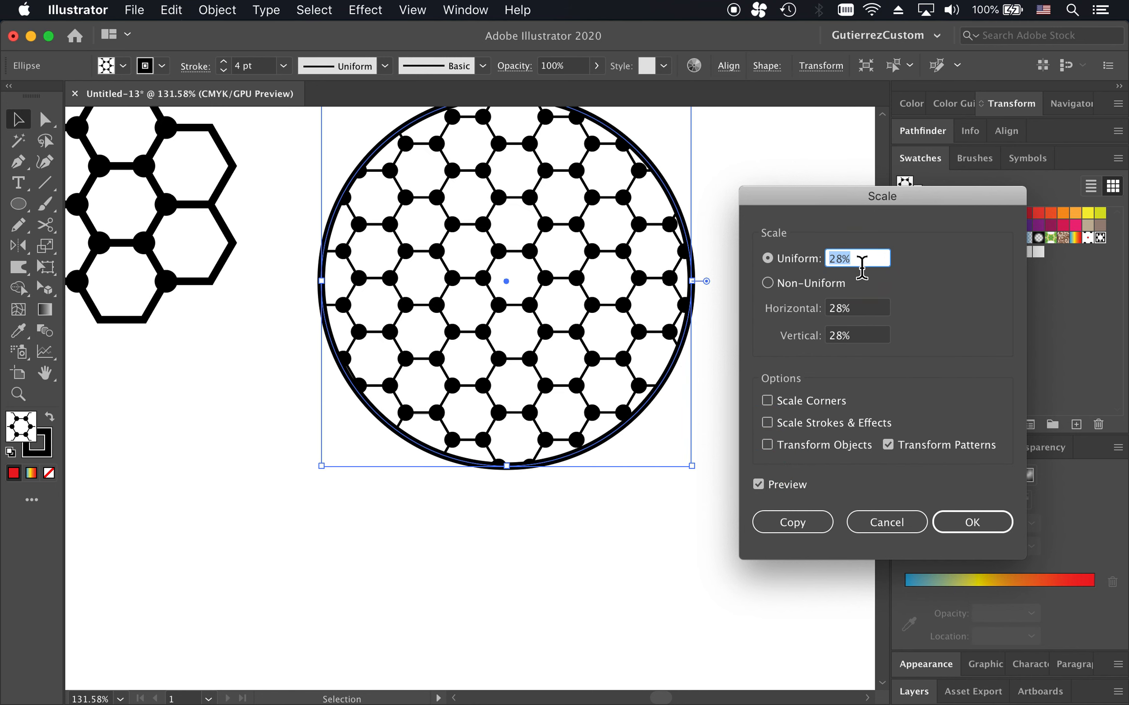
pyautogui.click(981, 523)
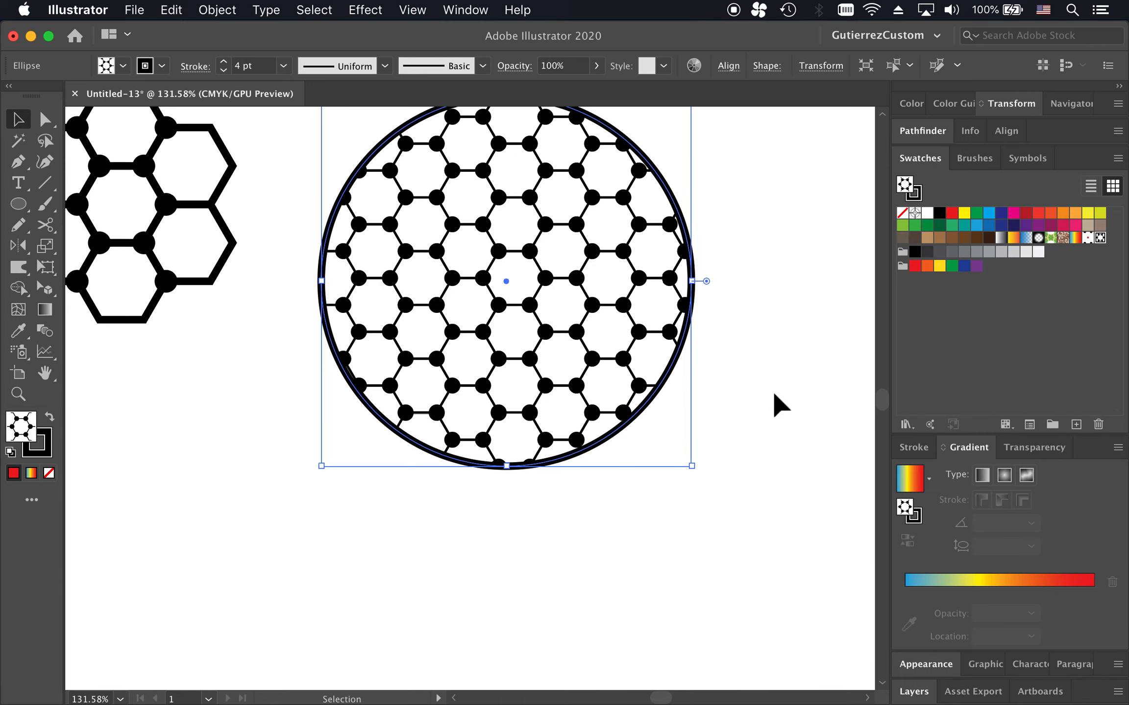
pyautogui.click(778, 404)
# Step: Move the pattern-filled circle slightly straight up, level with the honeycomb, and deselect it
pyautogui.scroll(10, 529, 260)
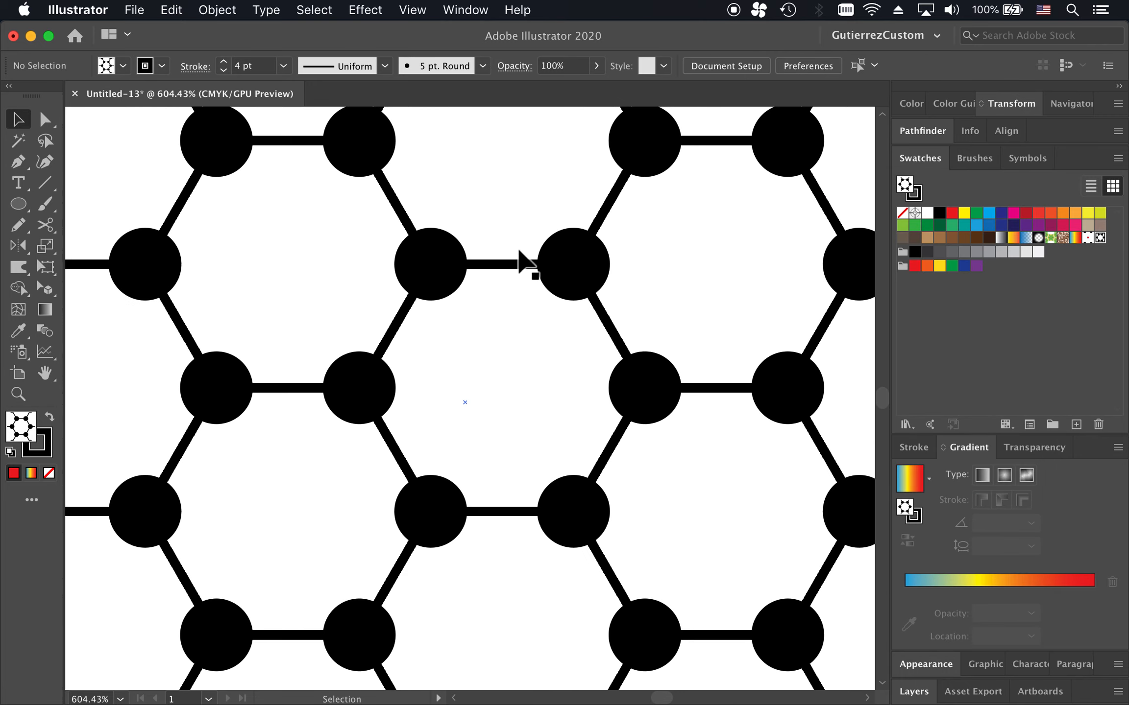
pyautogui.hscroll(-5, 519, 253)
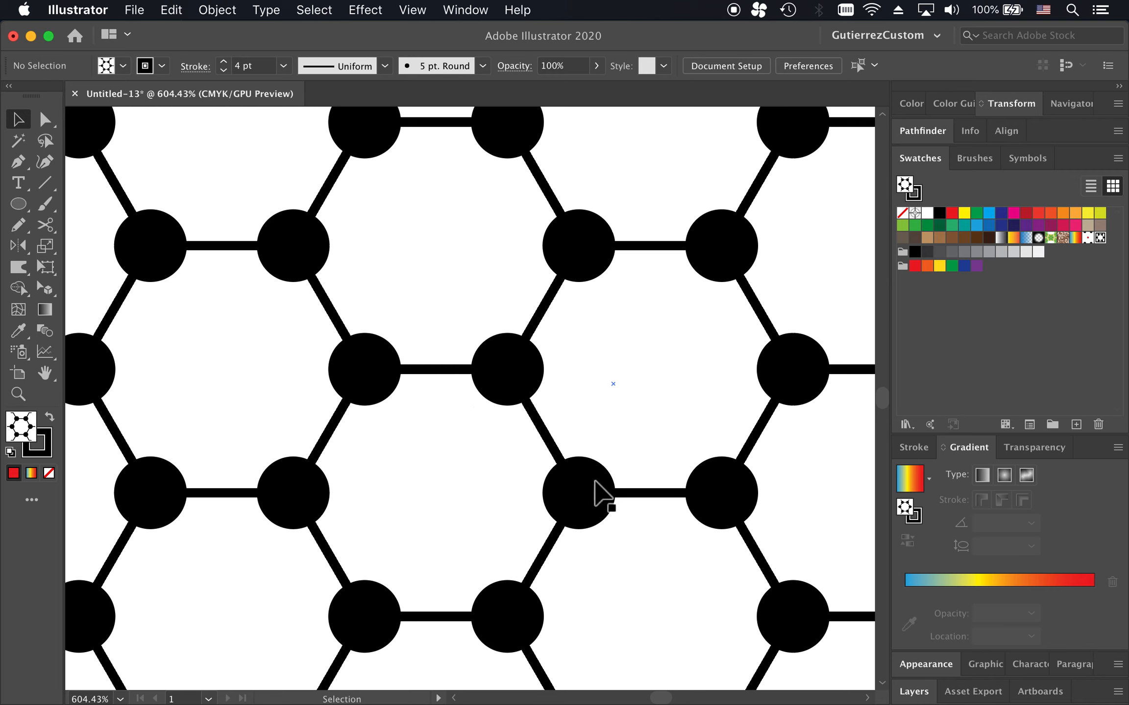
pyautogui.scroll(-8, 656, 492)
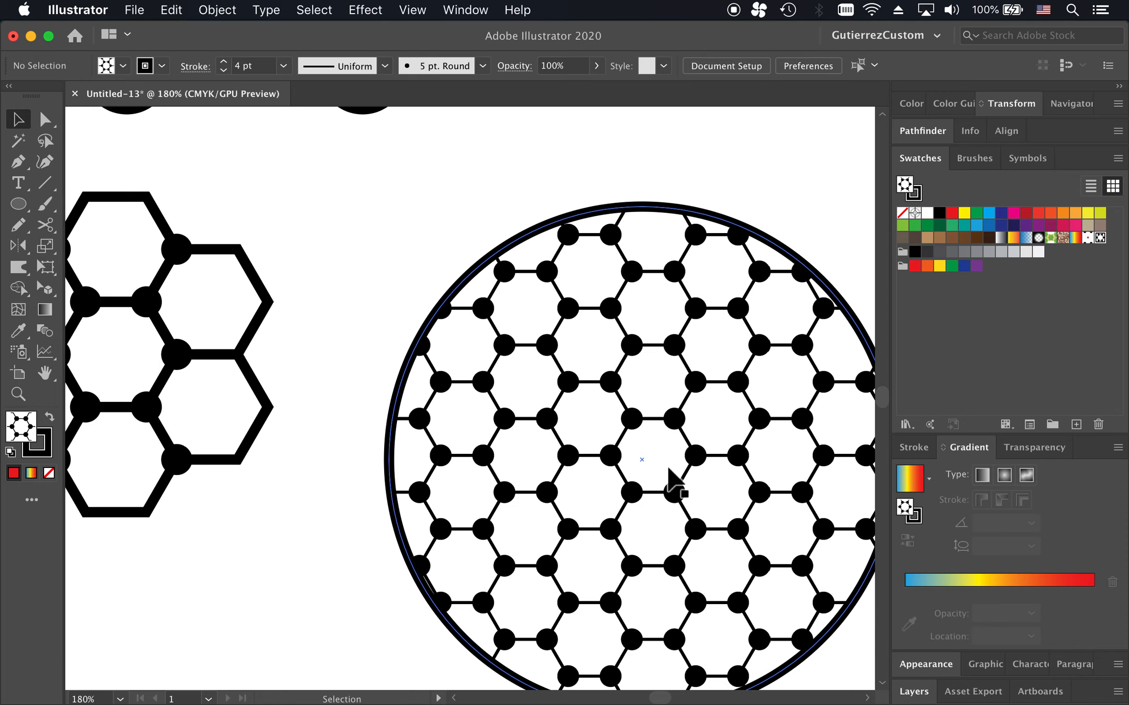
pyautogui.click(643, 387)
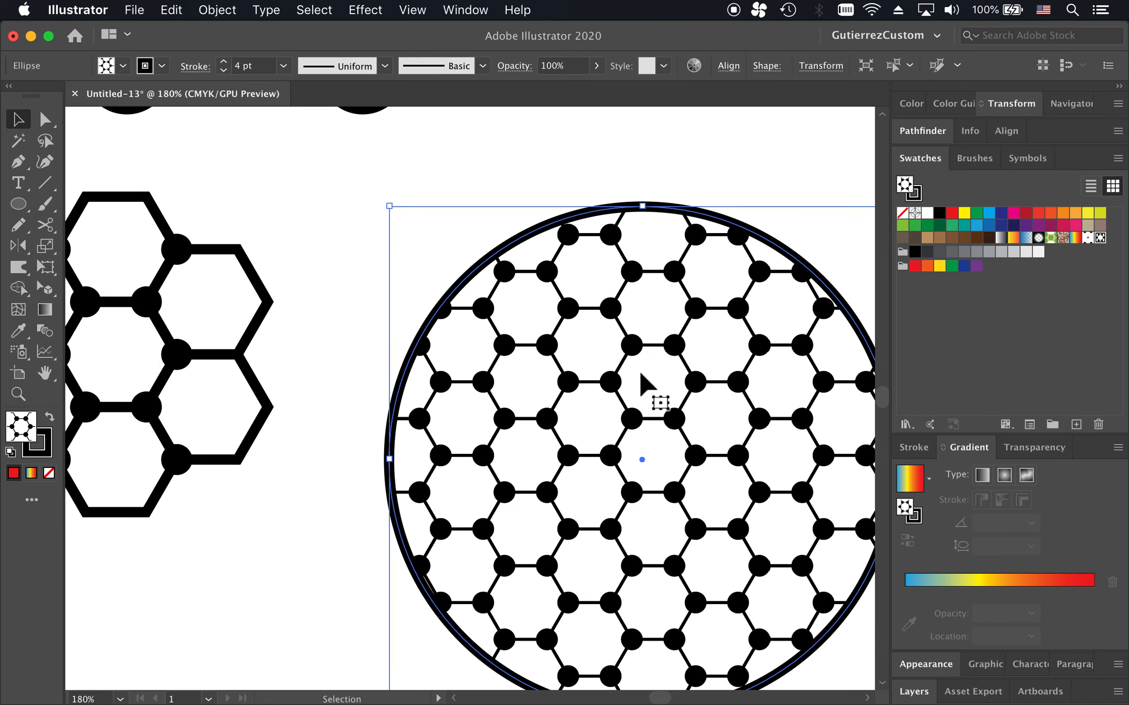
pyautogui.moveTo(664, 284); pyautogui.dragTo(667, 220)
pyautogui.press('super+0')
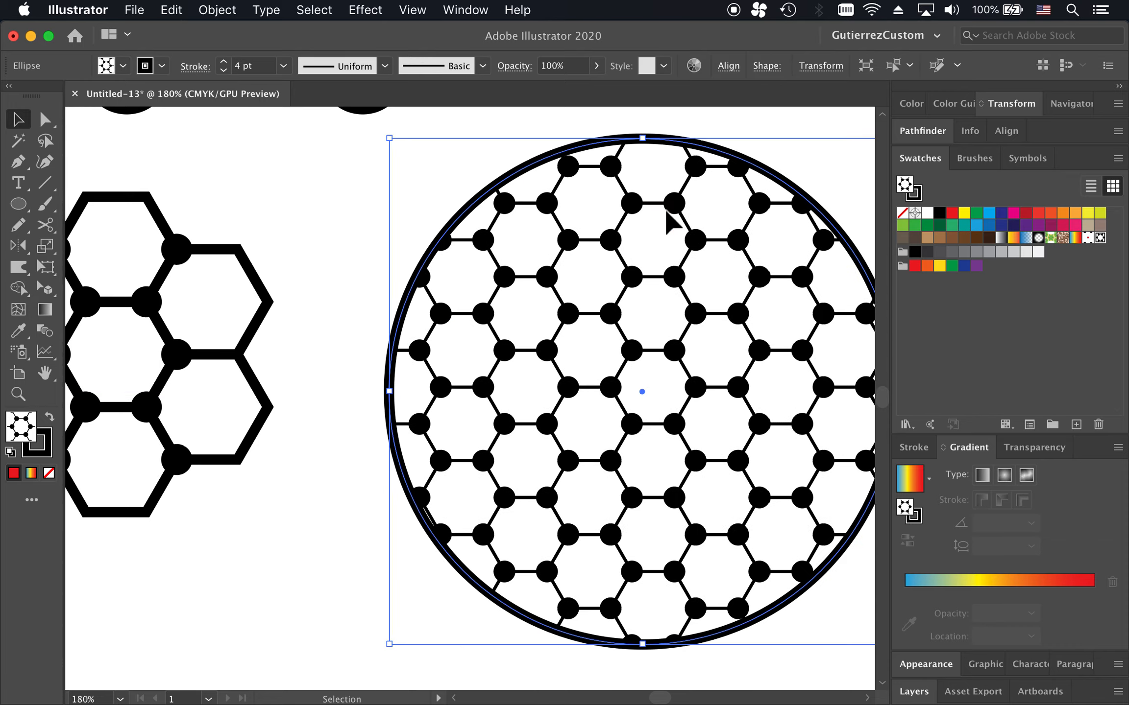
pyautogui.click(344, 302)
pyautogui.hscroll(-5, 344, 302)
pyautogui.scroll(2, 344, 301)
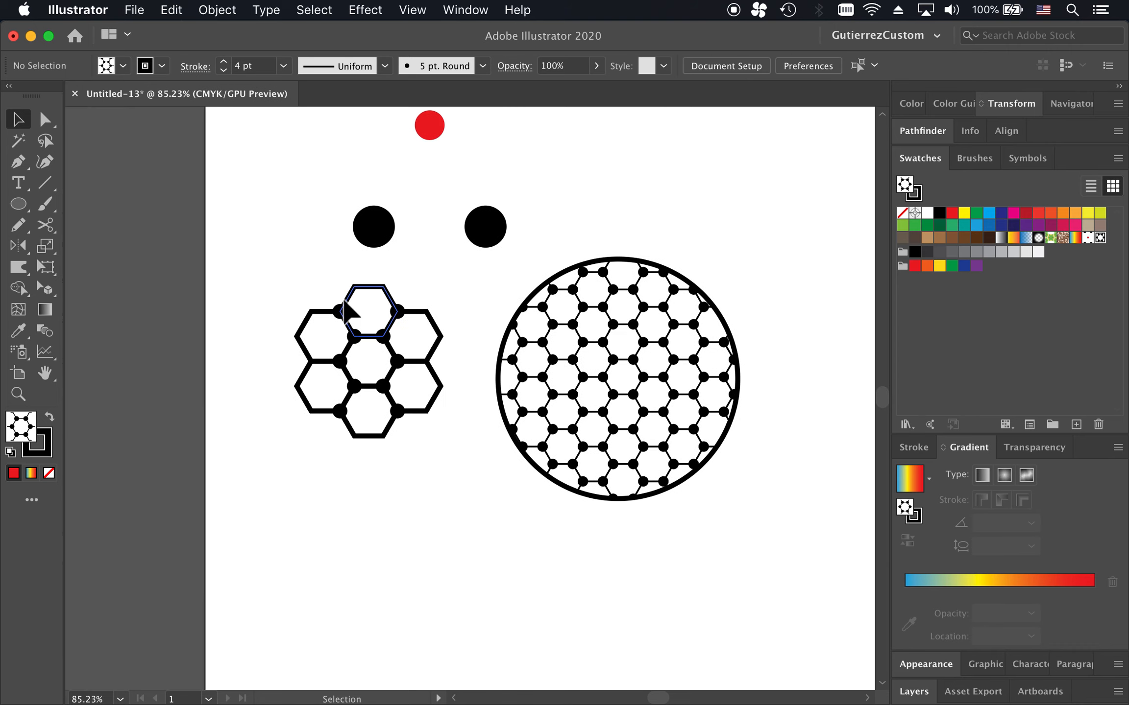
pyautogui.scroll(5, 344, 301)
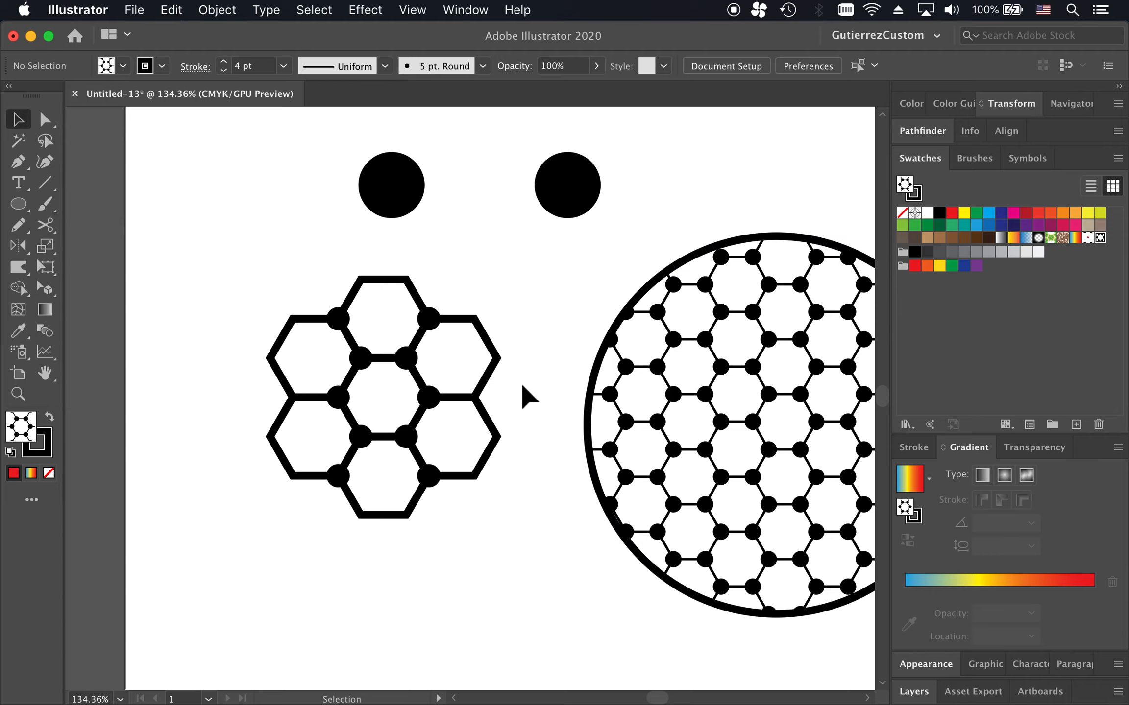
pyautogui.moveTo(252, 284); pyautogui.dragTo(511, 533)
pyautogui.scroll(-1, 510, 533)
pyautogui.scroll(-2, 508, 534)
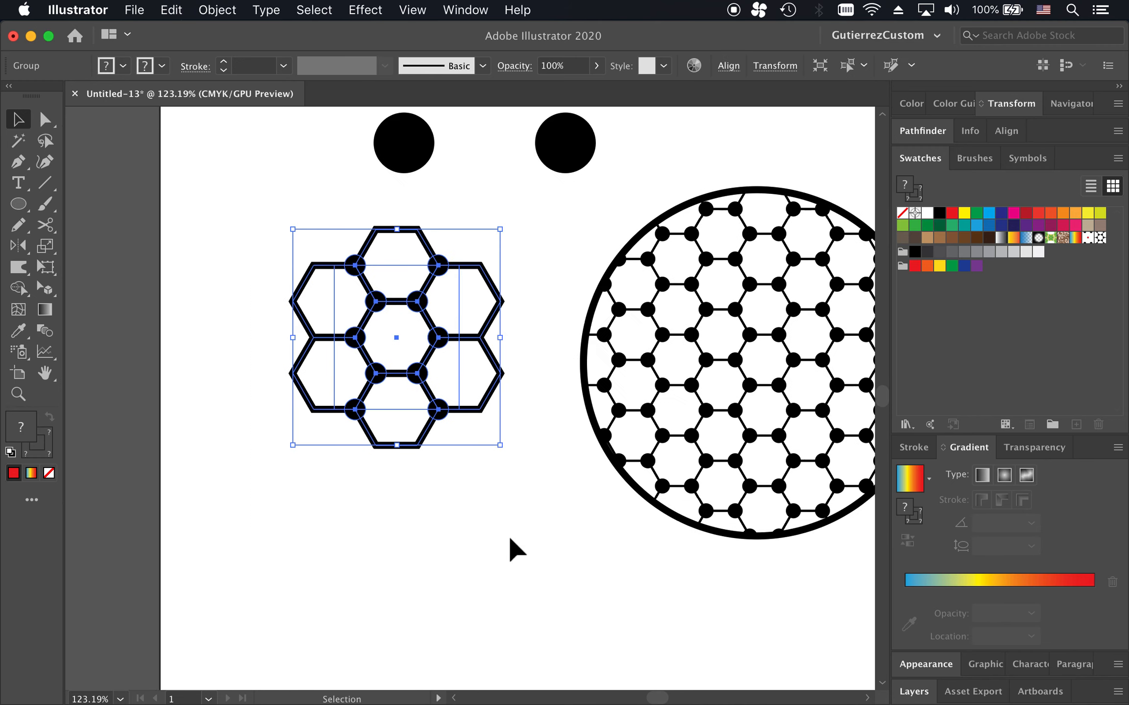
pyautogui.scroll(-2, 510, 538)
pyautogui.click(489, 396)
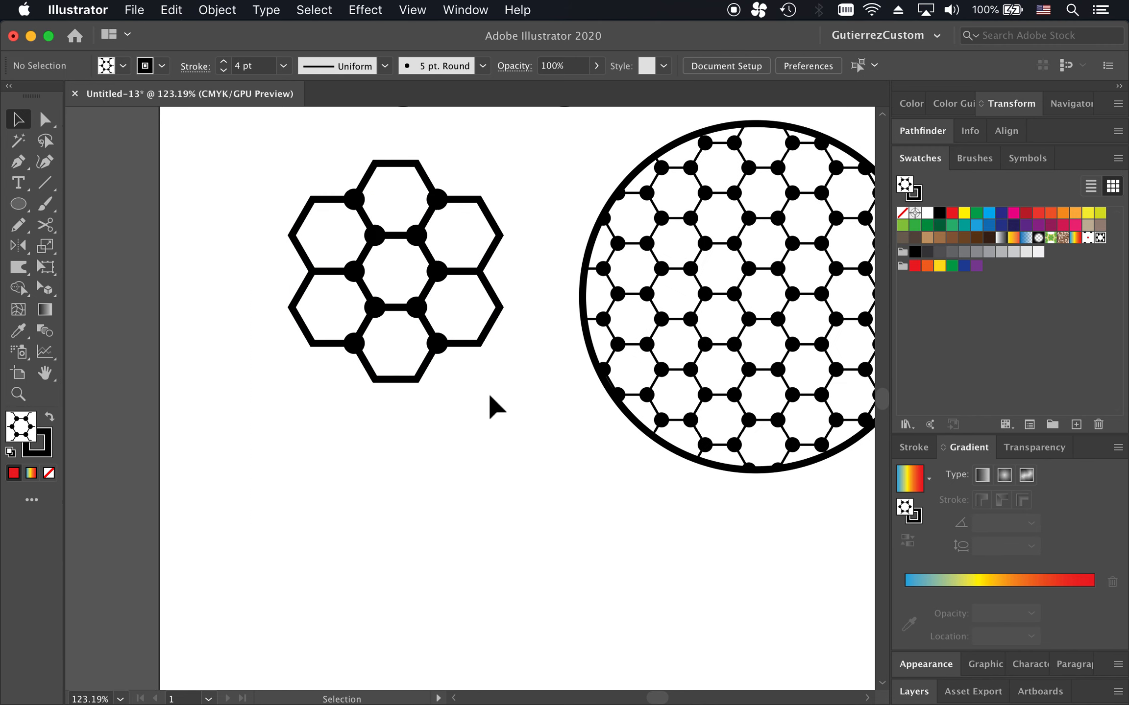
# Step: Isolate the honeycomb group for editing and select its upper-left hexagon
pyautogui.moveTo(291, 171); pyautogui.dragTo(493, 398)
pyautogui.click(492, 397)
pyautogui.click(295, 170)
pyautogui.click(368, 173)
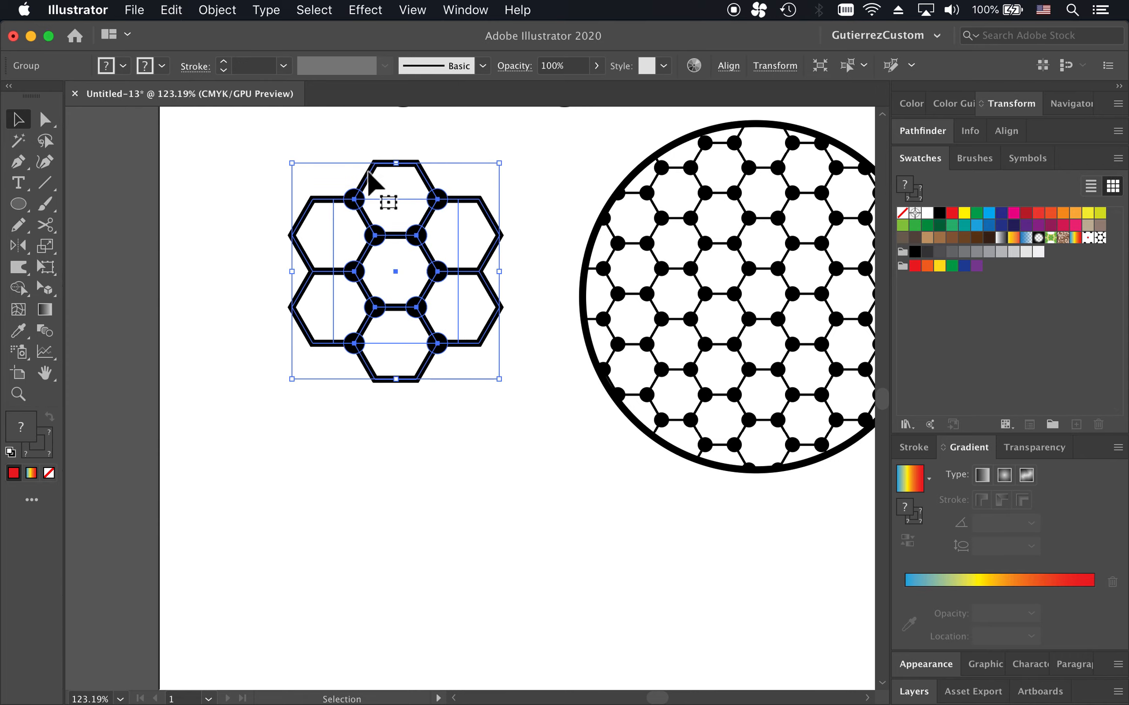
pyautogui.scroll(3, 369, 173)
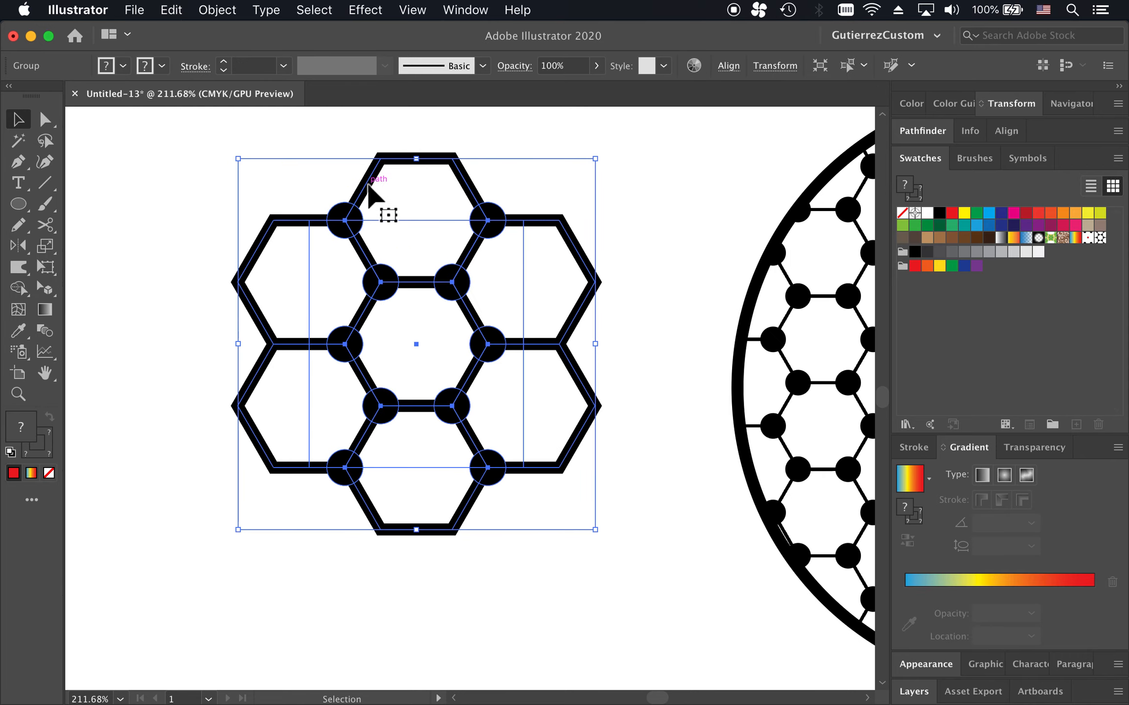
pyautogui.doubleClick(368, 184)
pyautogui.click(368, 185)
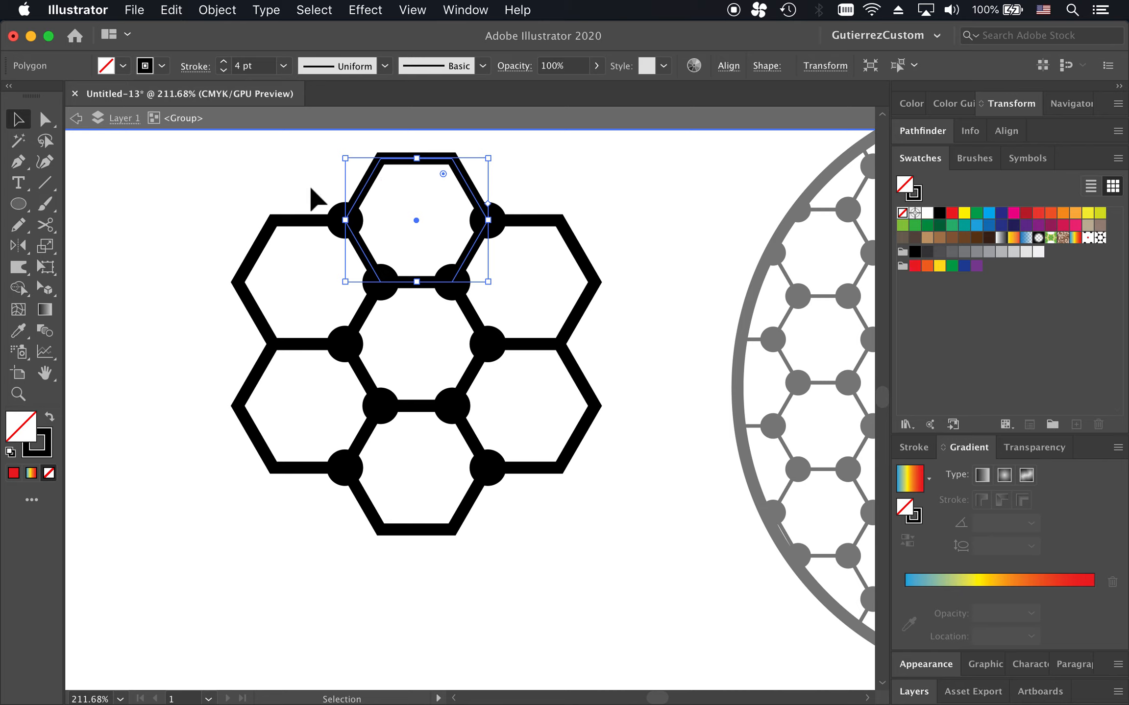
pyautogui.click(298, 222)
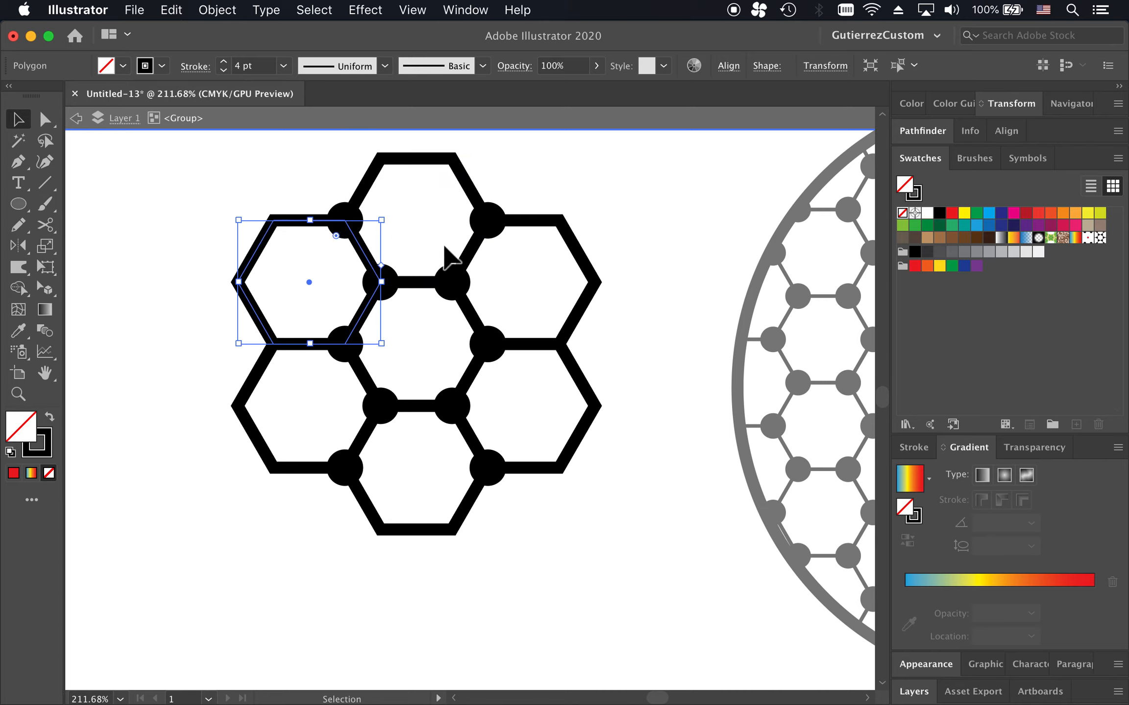
# Step: Configure the Magic Wand to match by stroke color only, with fill color matching turned off
pyautogui.press('y')
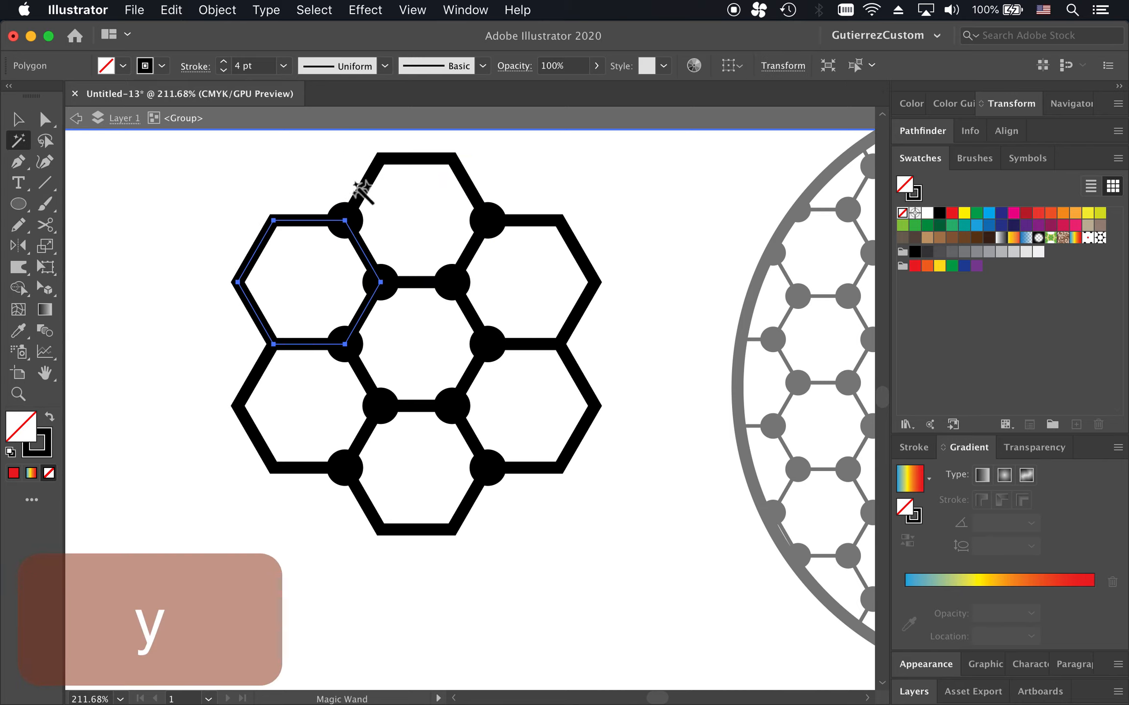
pyautogui.doubleClick(19, 147)
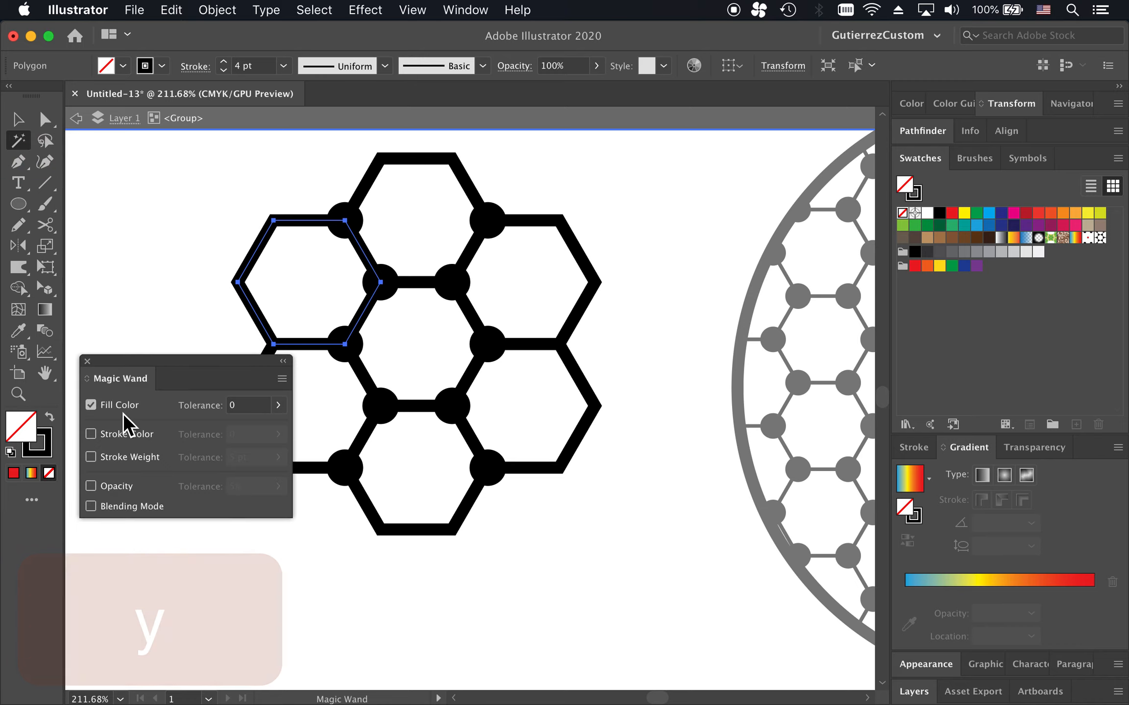
pyautogui.click(91, 434)
pyautogui.click(91, 405)
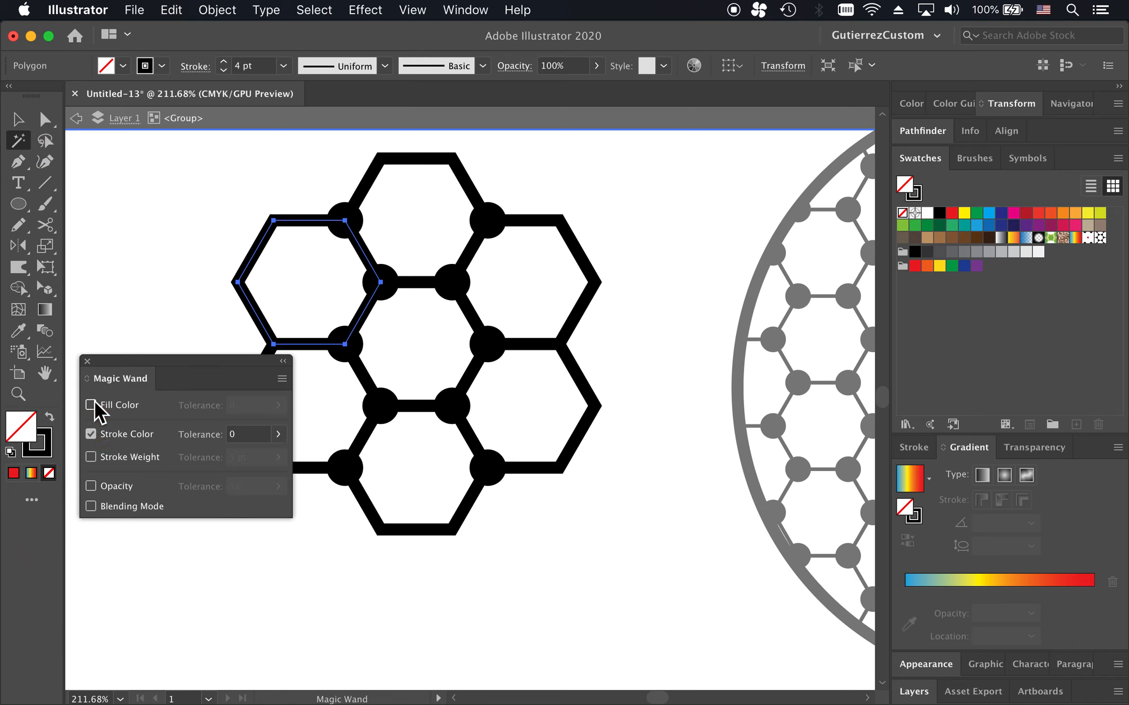
pyautogui.click(87, 361)
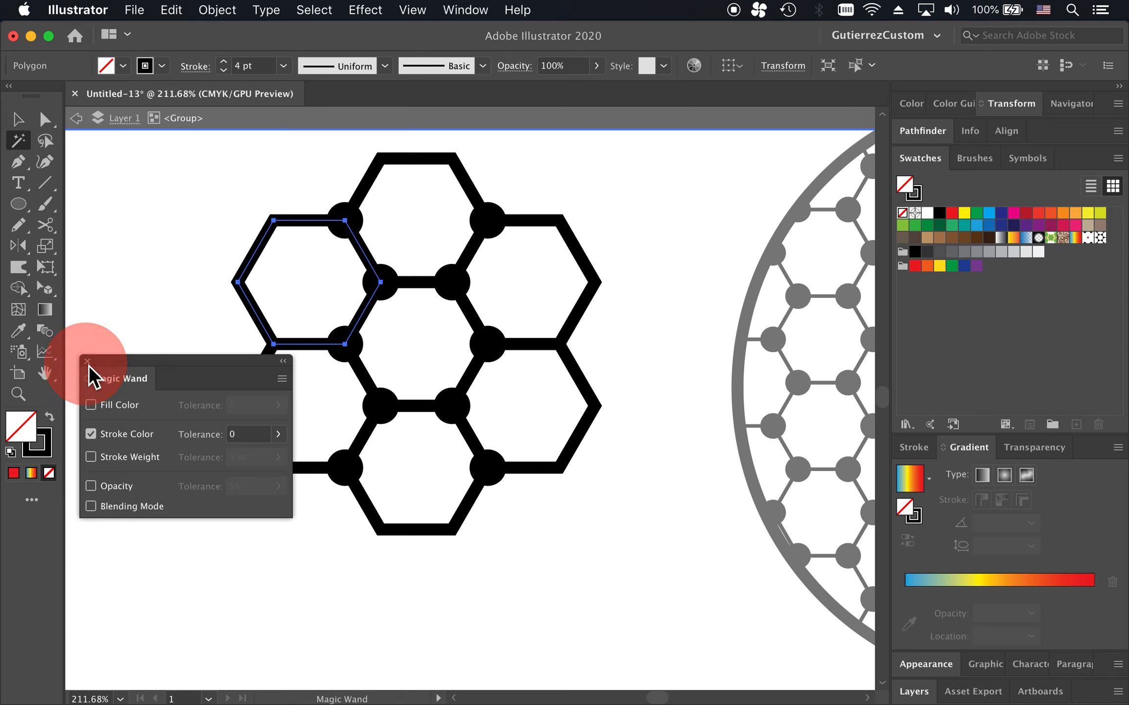
# Step: Select all seven hexagons by their shared black stroke color with the Magic Wand and set their stroke weight to 3 pt
pyautogui.click(377, 169)
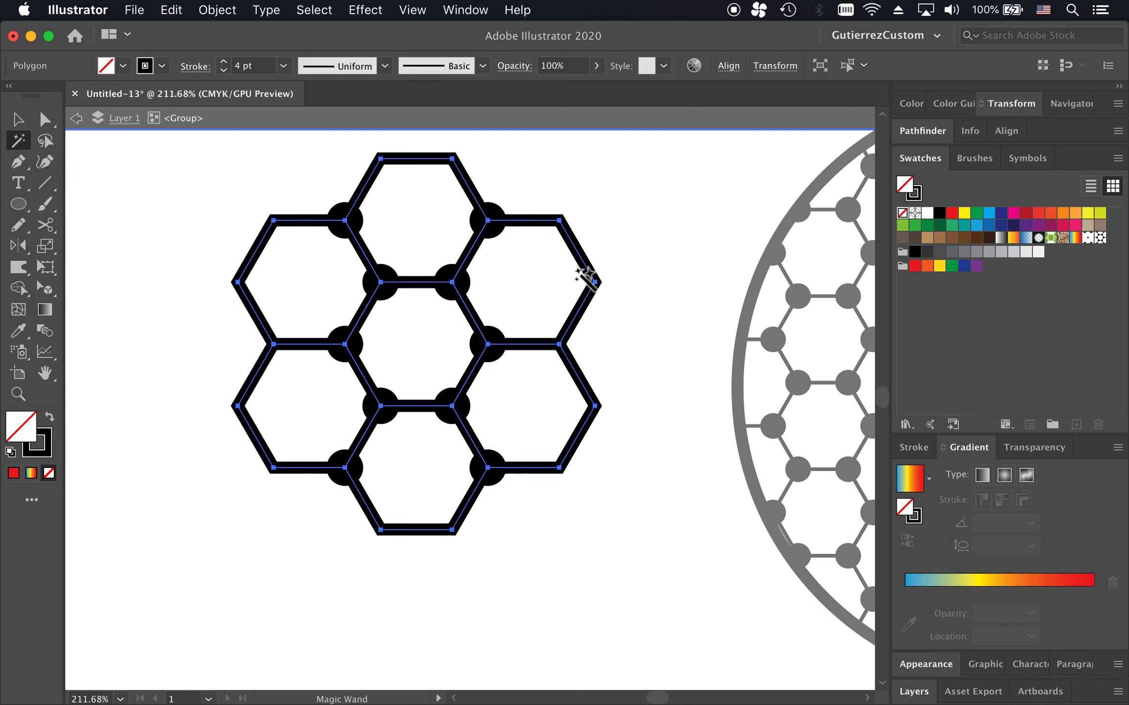
pyautogui.click(227, 71)
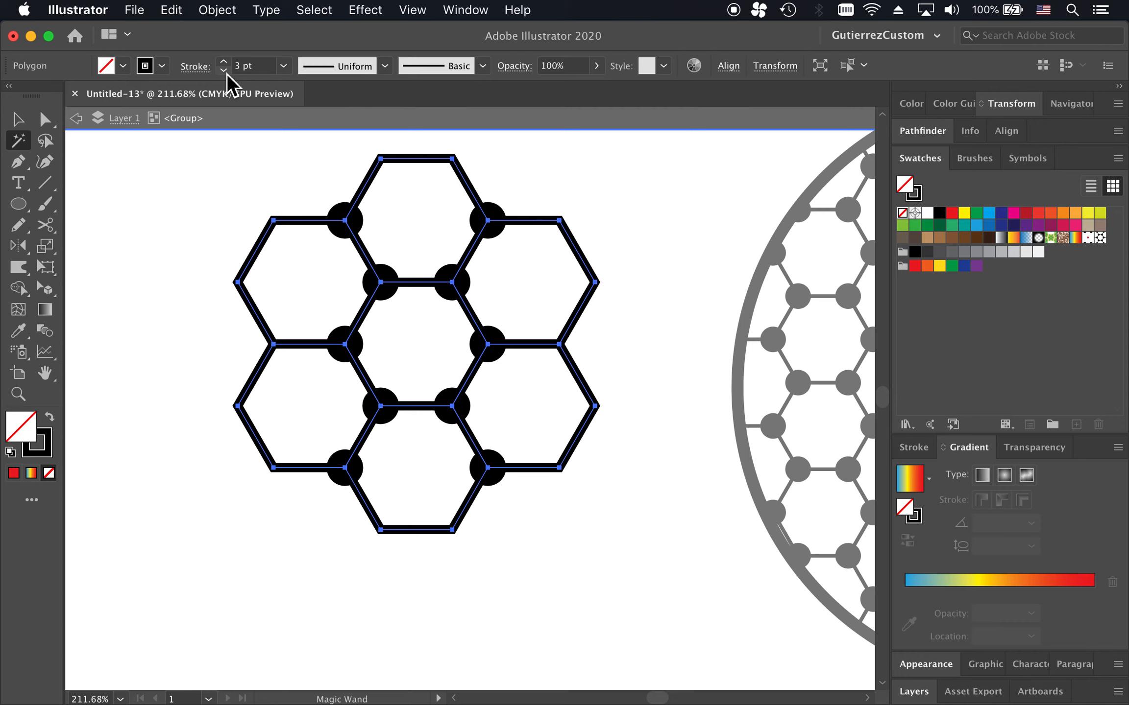
# Step: Convert the strokes of all seven hexagons into filled outlines and deselect them
pyautogui.click(218, 10)
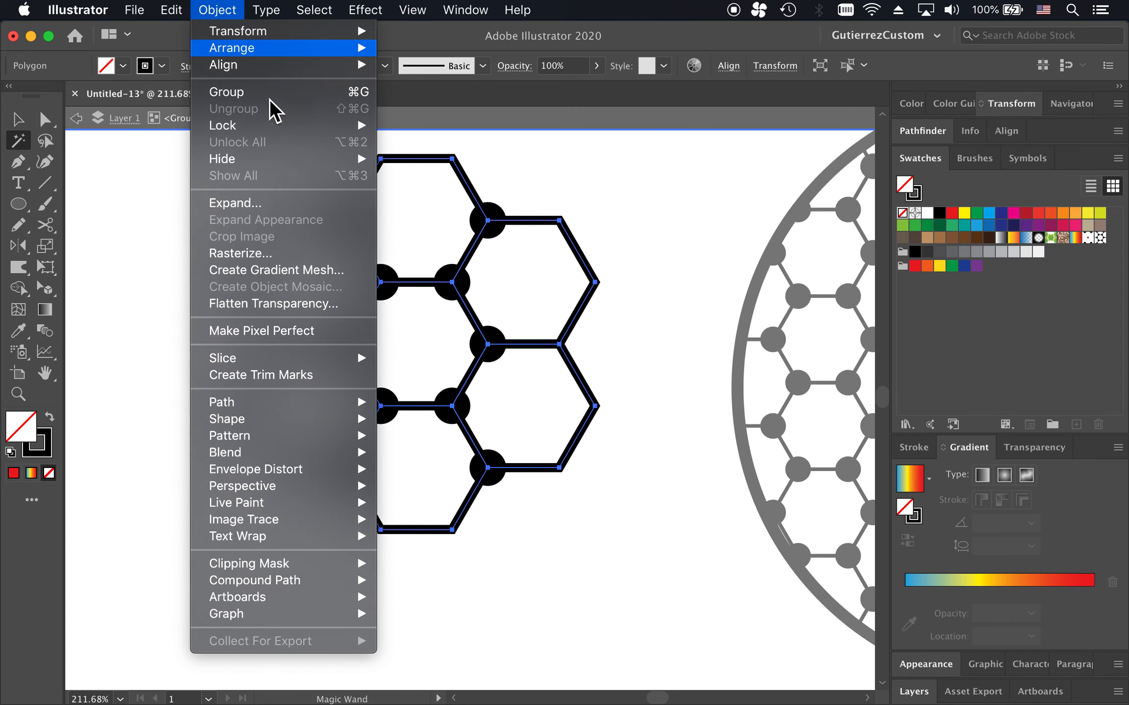
pyautogui.moveTo(293, 402)
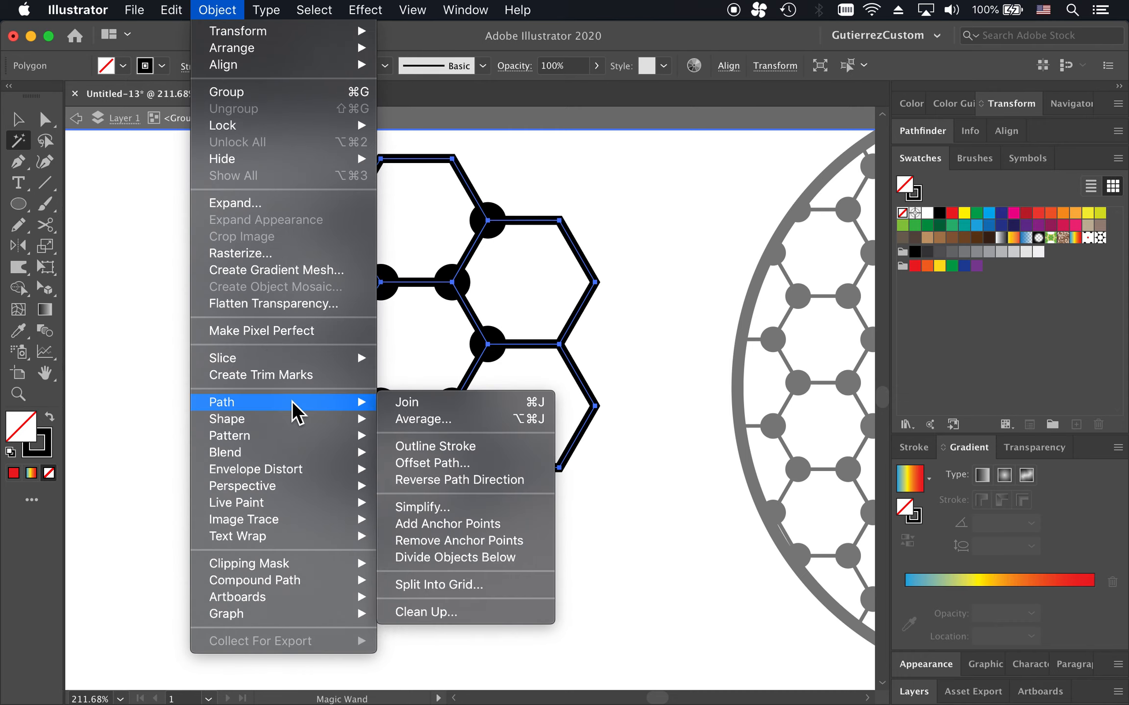
pyautogui.click(425, 446)
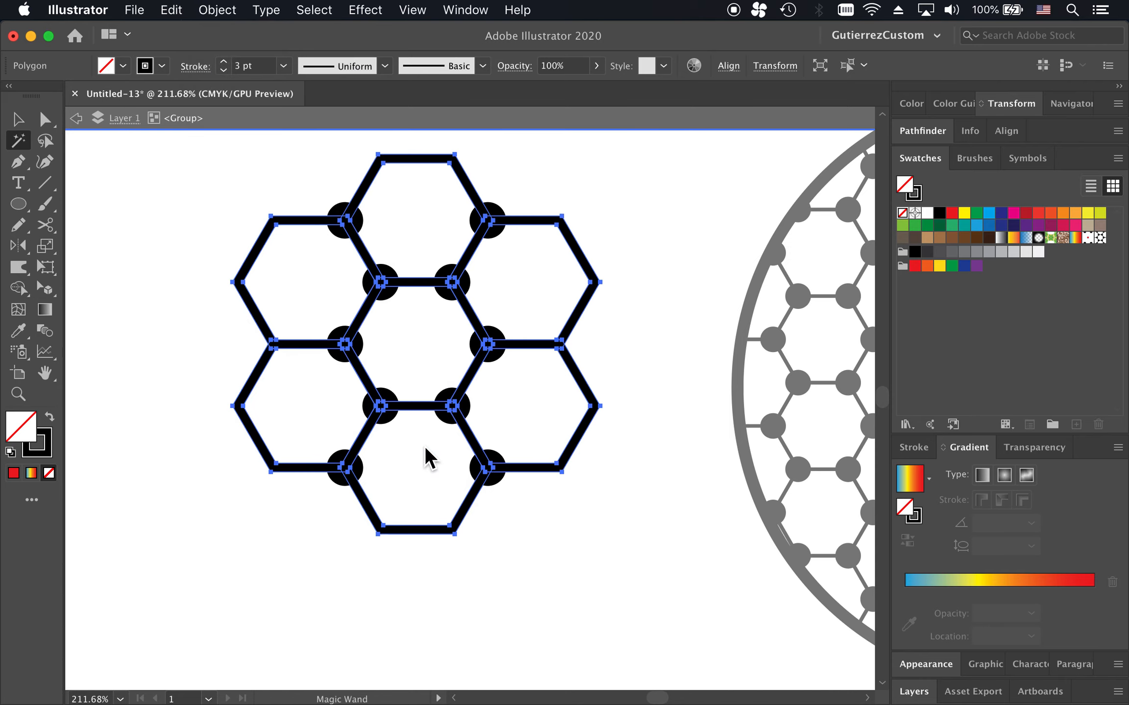
pyautogui.press('v')
pyautogui.click(559, 526)
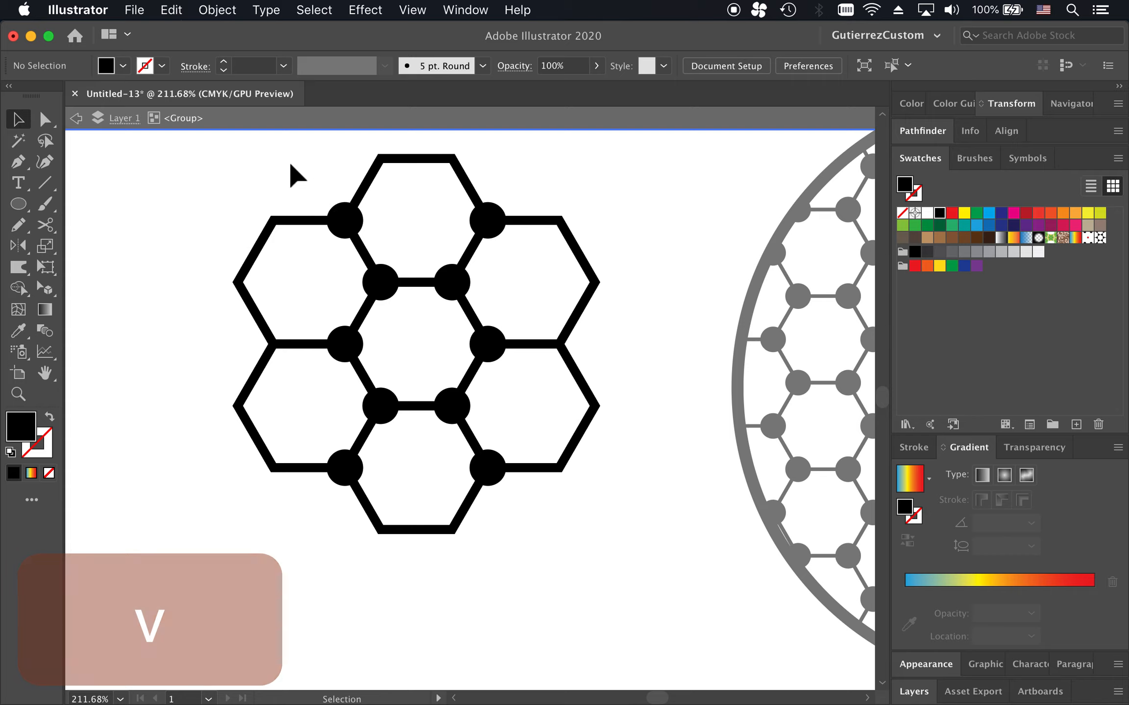
# Step: Leave group isolation and save the whole outlined honeycomb group as a new pattern swatch
pyautogui.press('Escape')
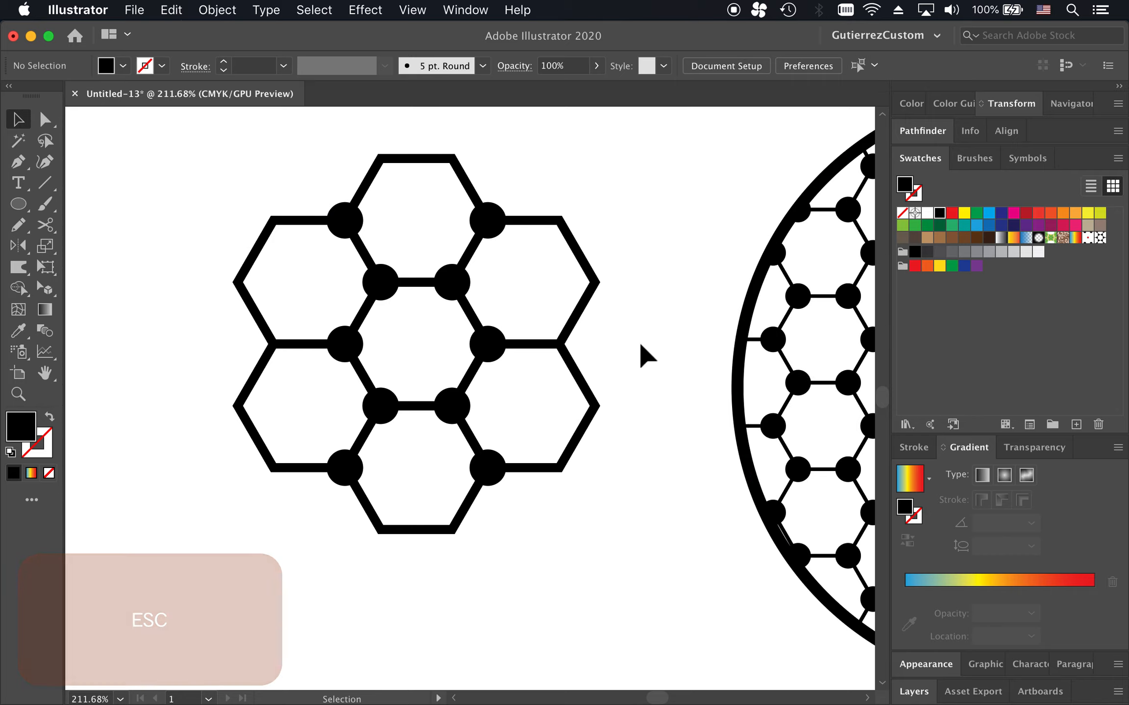
pyautogui.scroll(-3, 640, 352)
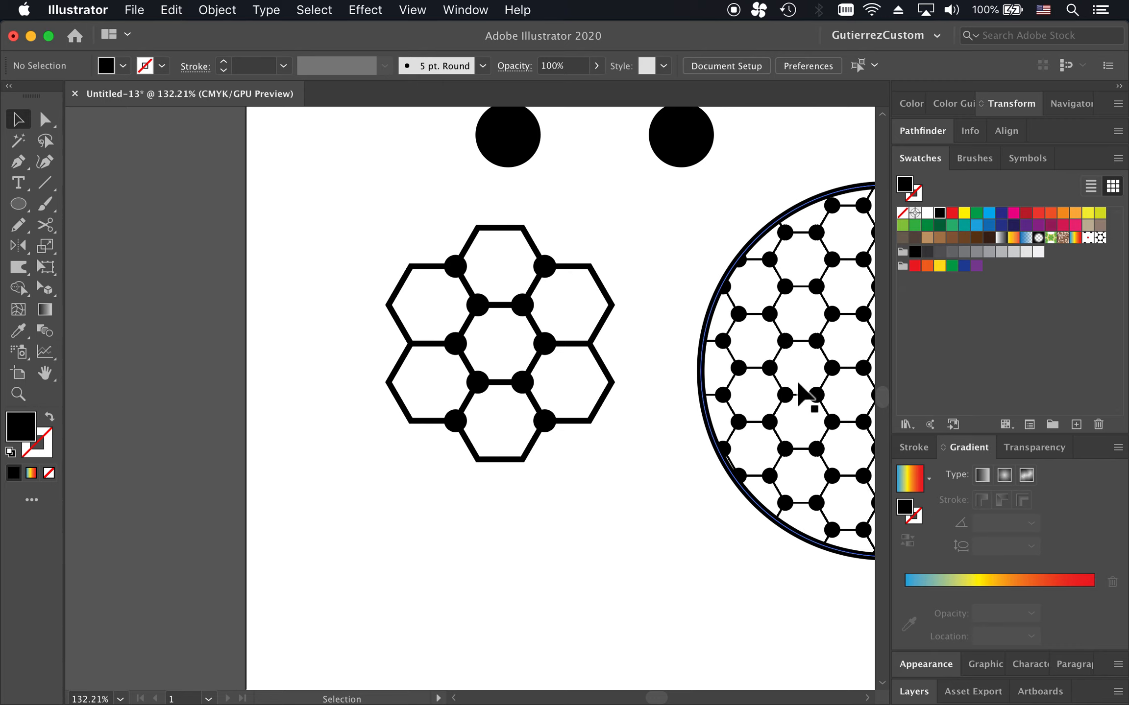
pyautogui.scroll(-2, 559, 412)
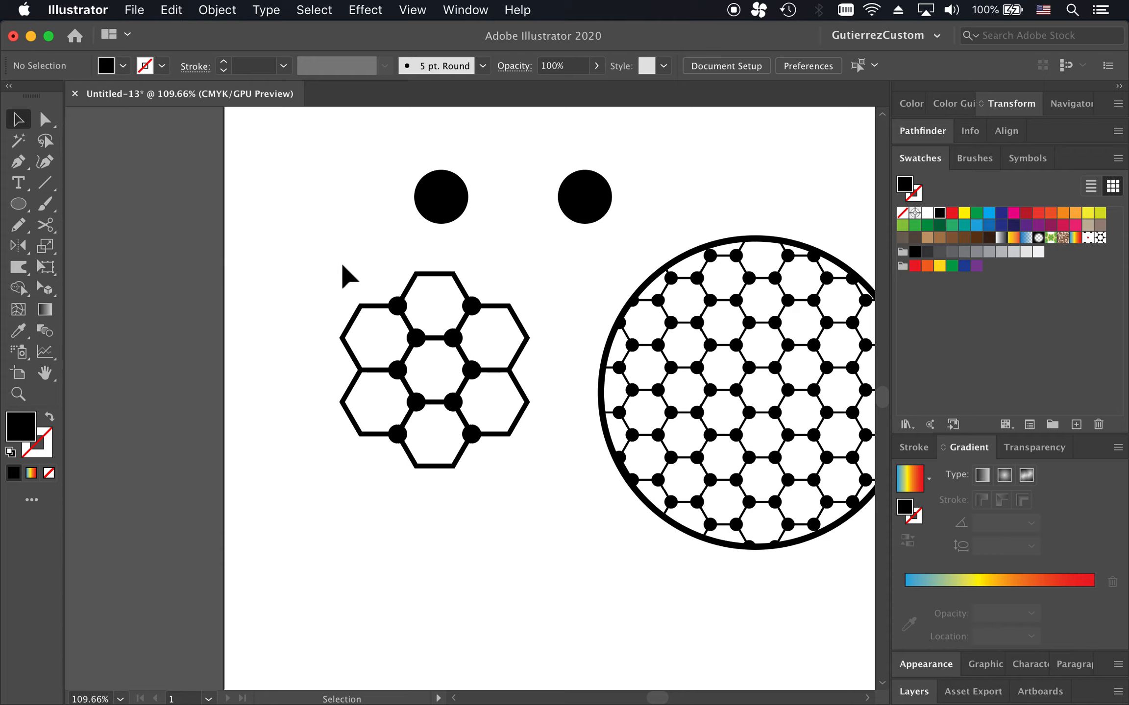
pyautogui.moveTo(337, 263); pyautogui.dragTo(544, 490)
pyautogui.moveTo(520, 338); pyautogui.dragTo(1122, 255)
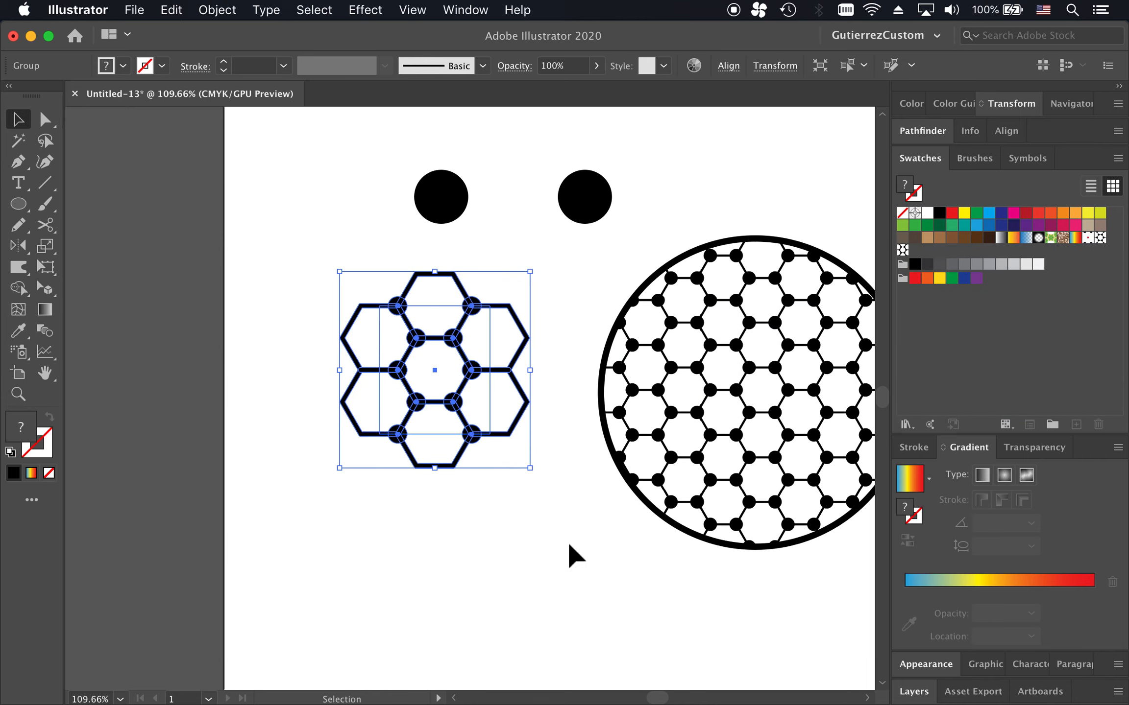
pyautogui.click(545, 563)
pyautogui.scroll(-1, 544, 566)
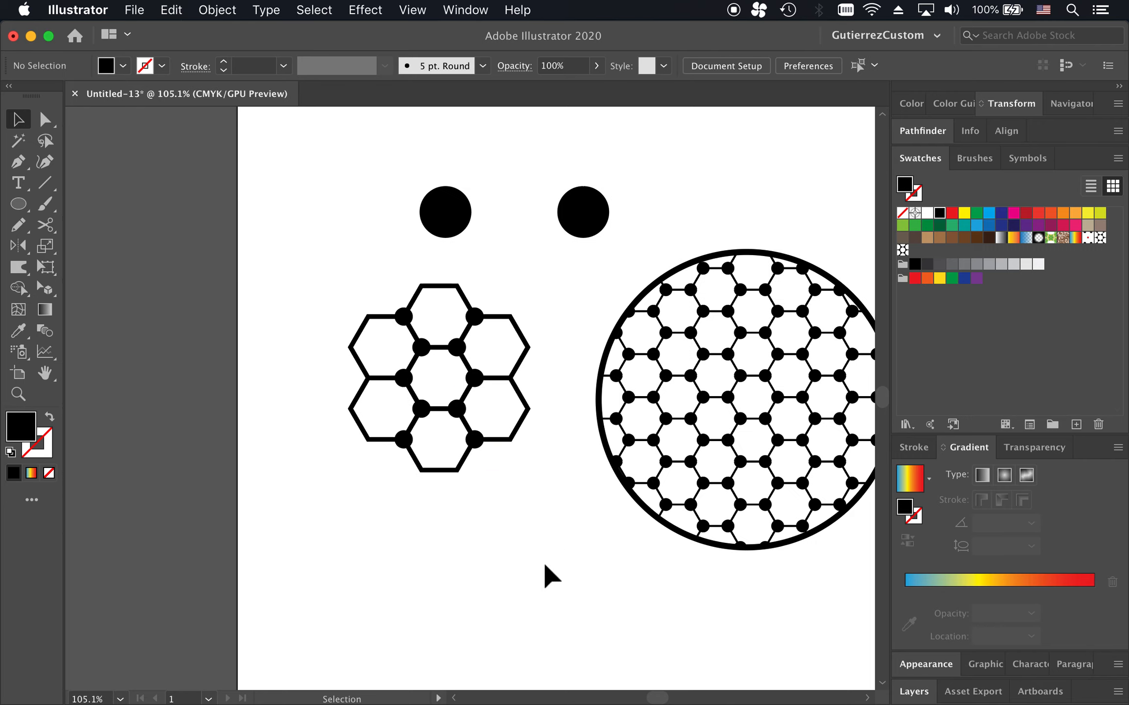
pyautogui.hscroll(4, 545, 566)
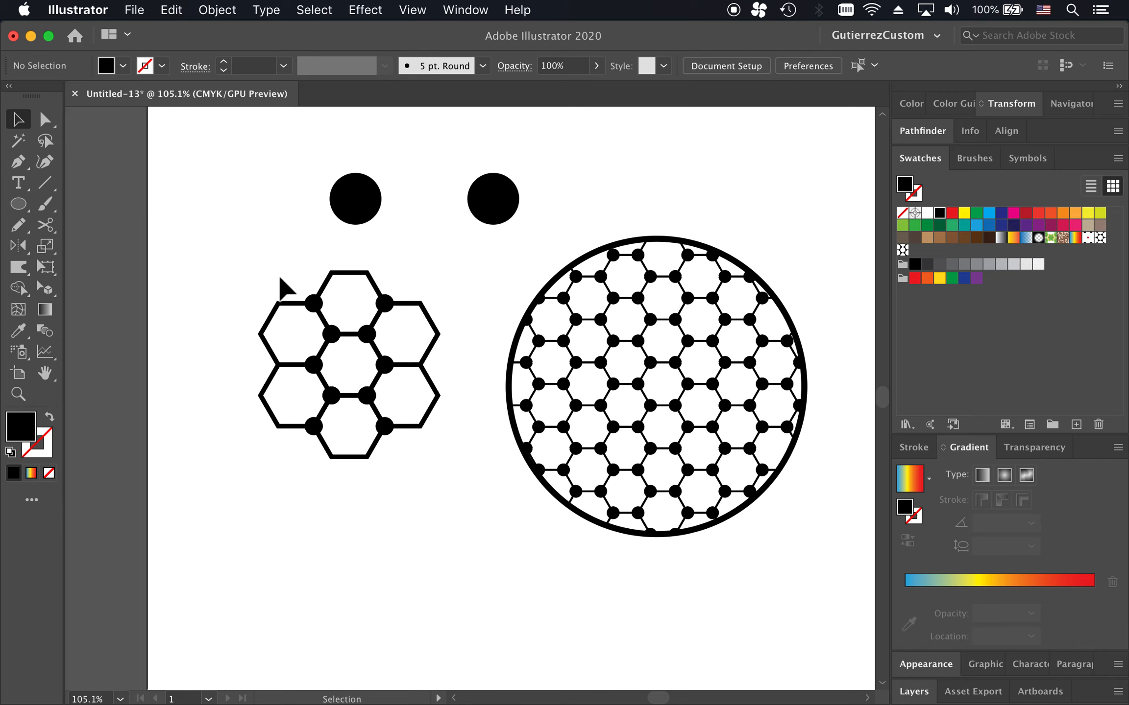
# Step: Delete the honeycomb artwork and place an editable copy of the earlier honeycomb pattern swatch on the artboard
pyautogui.moveTo(233, 272); pyautogui.dragTo(475, 494)
pyautogui.press('BackSpace')
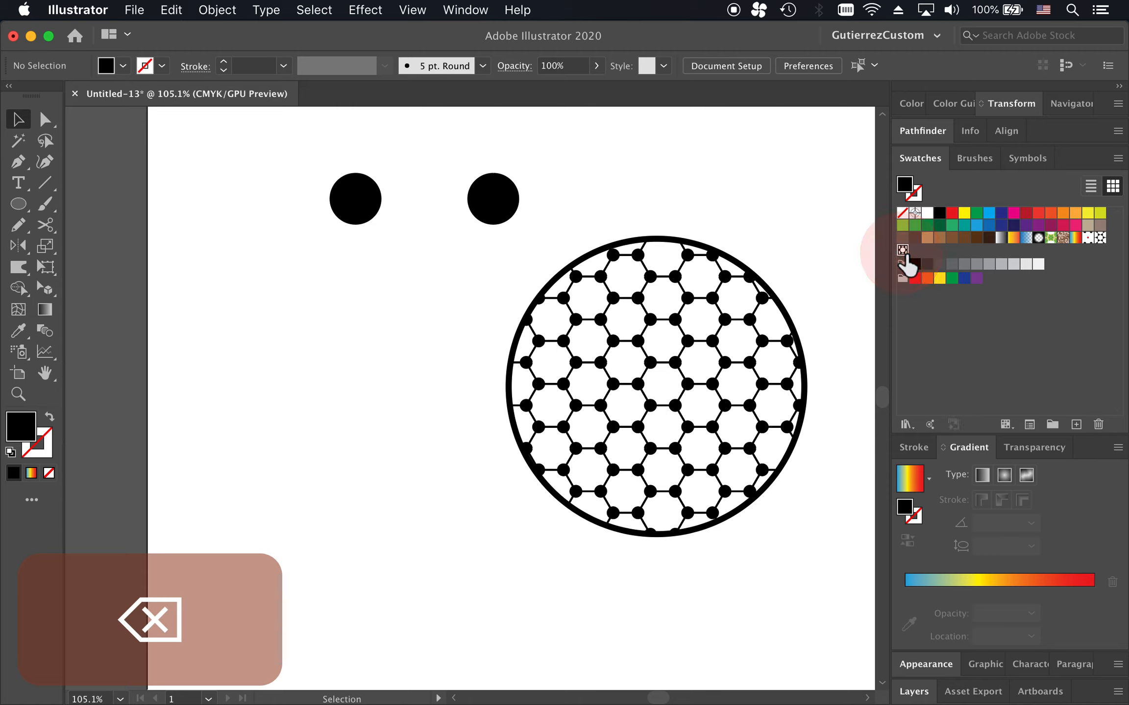
pyautogui.click(903, 250)
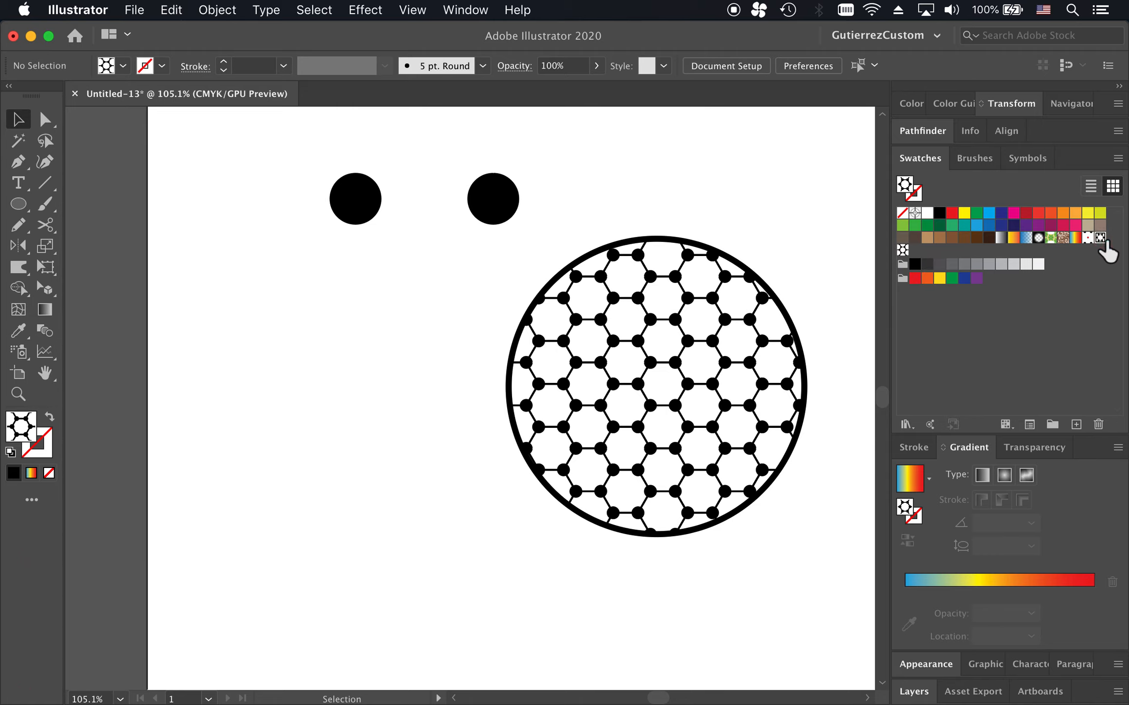
pyautogui.moveTo(1103, 243); pyautogui.dragTo(279, 451)
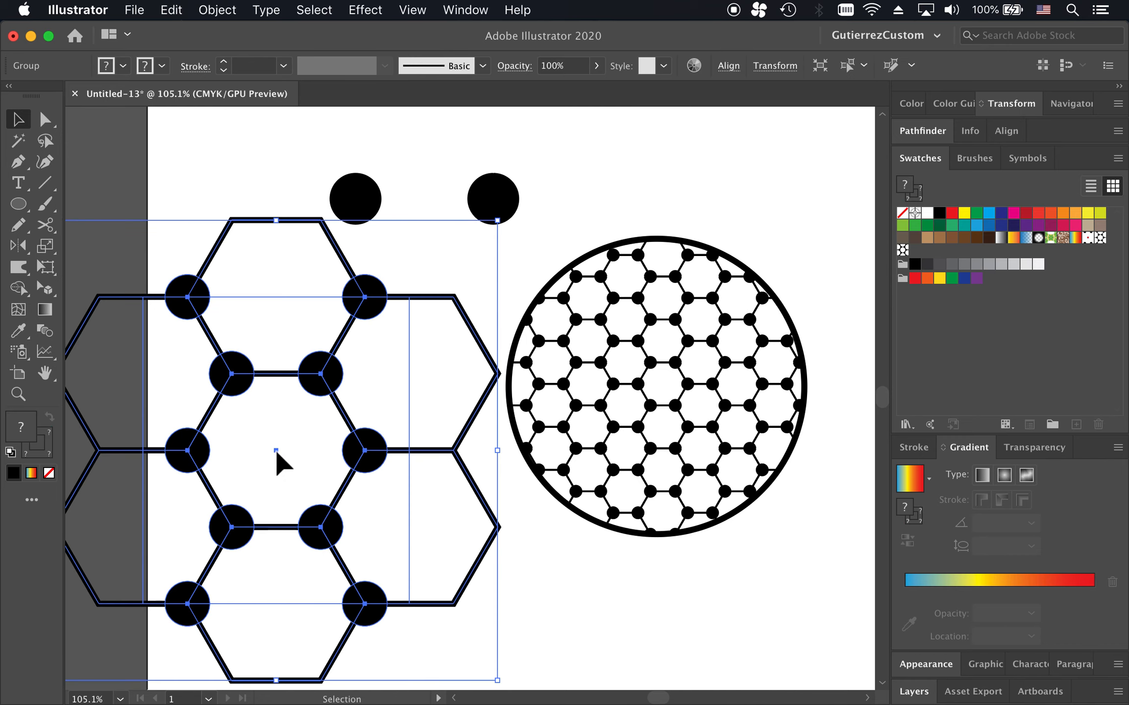
pyautogui.click(604, 558)
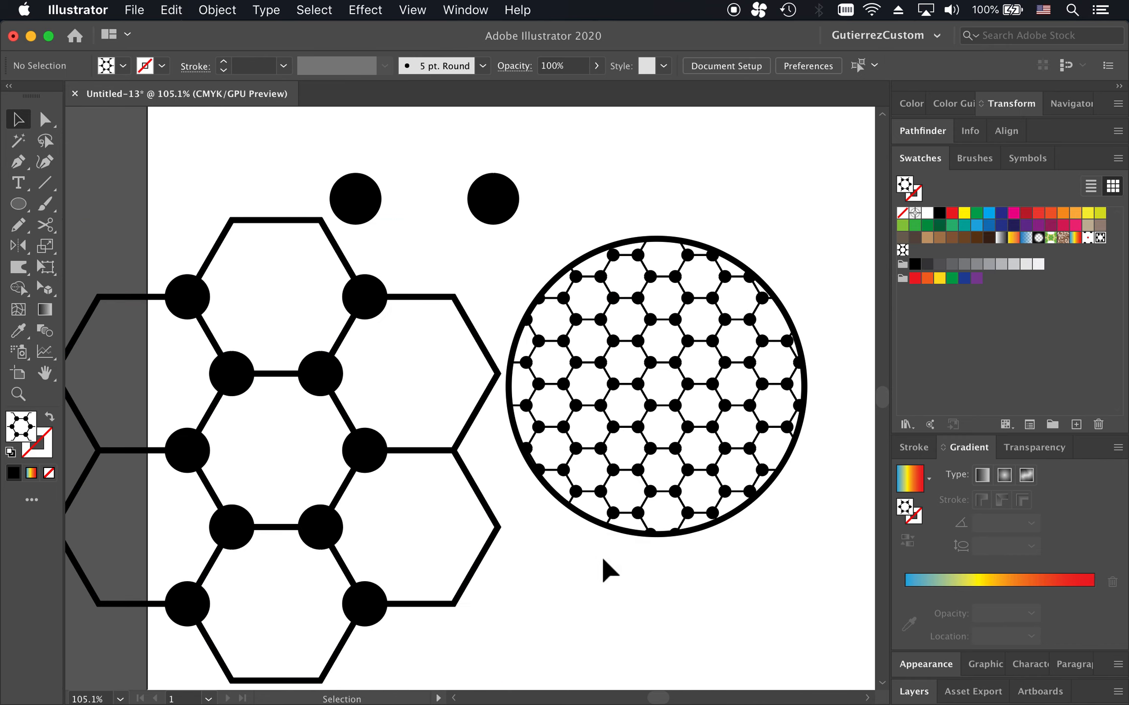
# Step: Inside the honeycomb group, fill five alternating node circles with red, including the three on its right side, and leave isolation
pyautogui.doubleClick(373, 302)
pyautogui.click(376, 300)
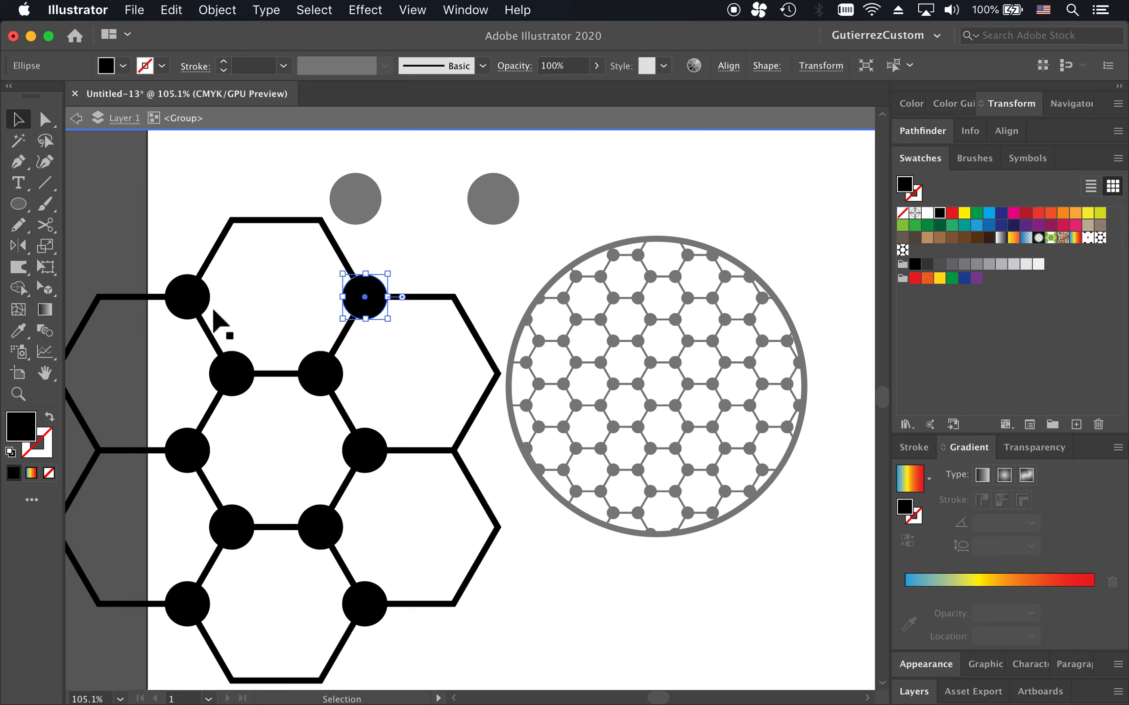
pyautogui.keyDown('shift'); pyautogui.click(232, 374); pyautogui.keyUp('shift')
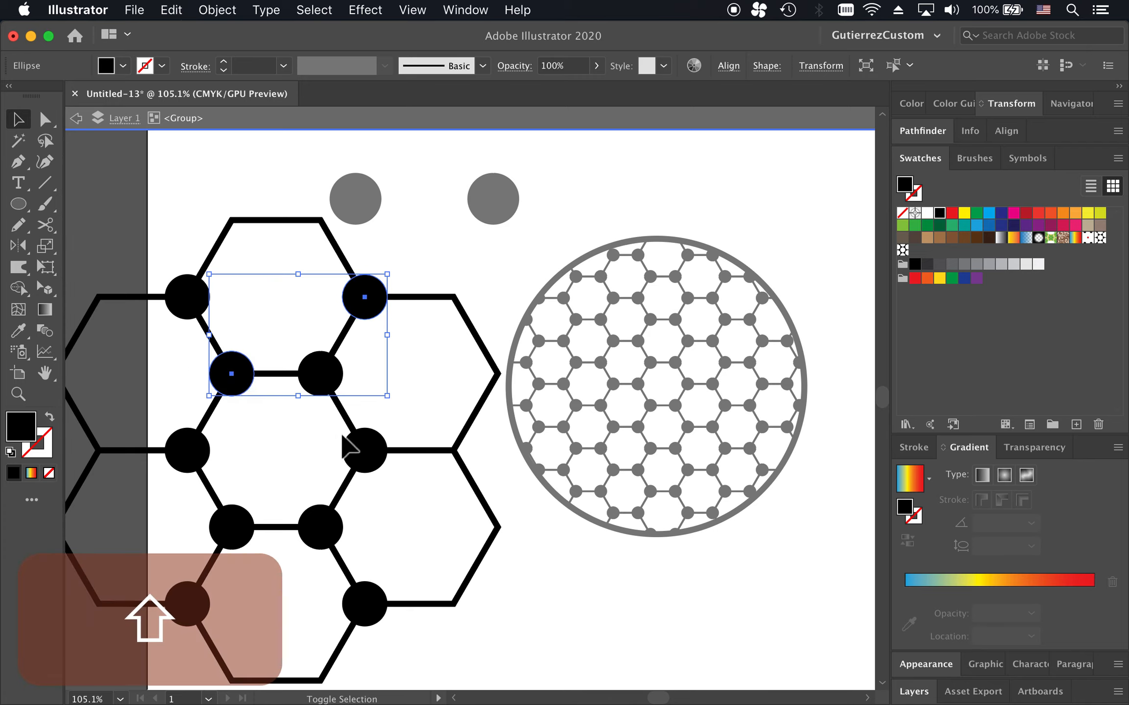
pyautogui.keyDown('shift'); pyautogui.click(366, 451); pyautogui.keyUp('shift')
pyautogui.keyDown('shift'); pyautogui.click(234, 529); pyautogui.keyUp('shift')
pyautogui.keyDown('shift'); pyautogui.click(320, 527); pyautogui.keyUp('shift')
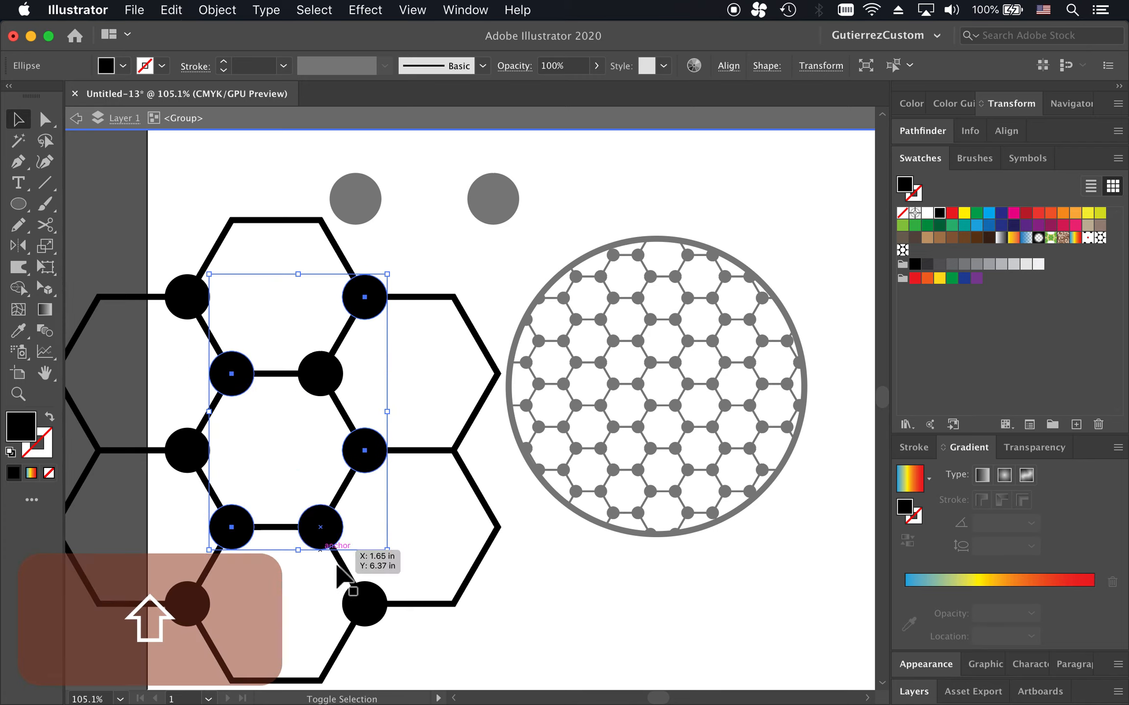
pyautogui.keyDown('shift'); pyautogui.click(364, 605); pyautogui.keyUp('shift')
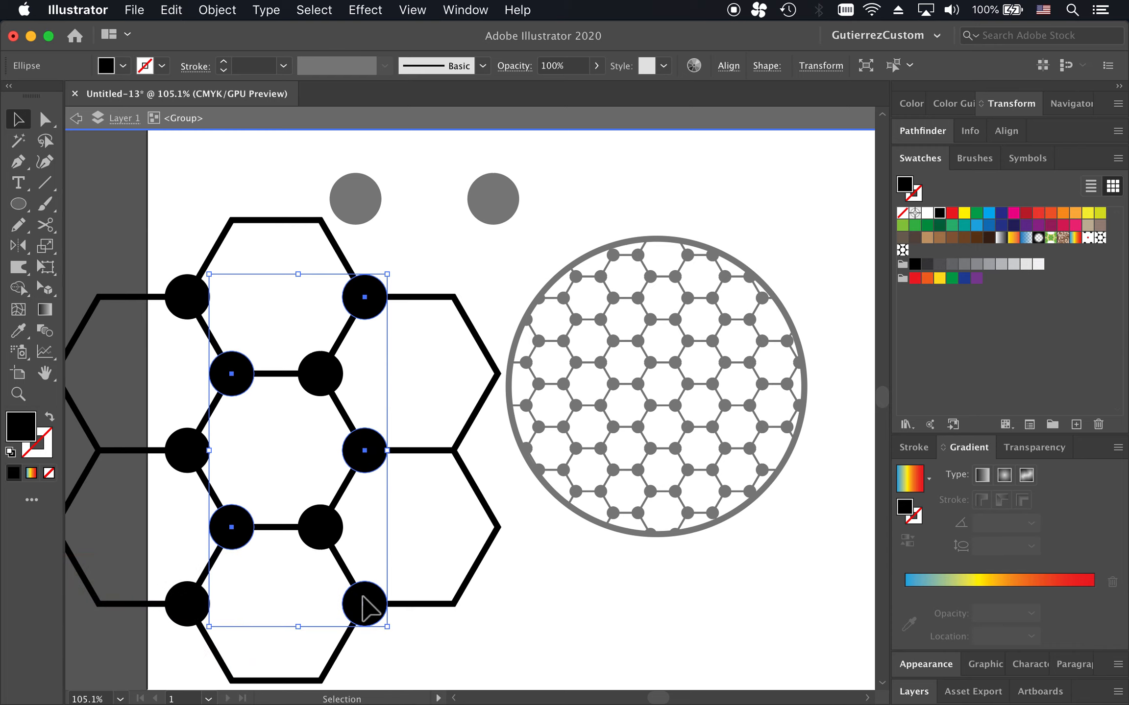
pyautogui.click(122, 66)
pyautogui.click(61, 96)
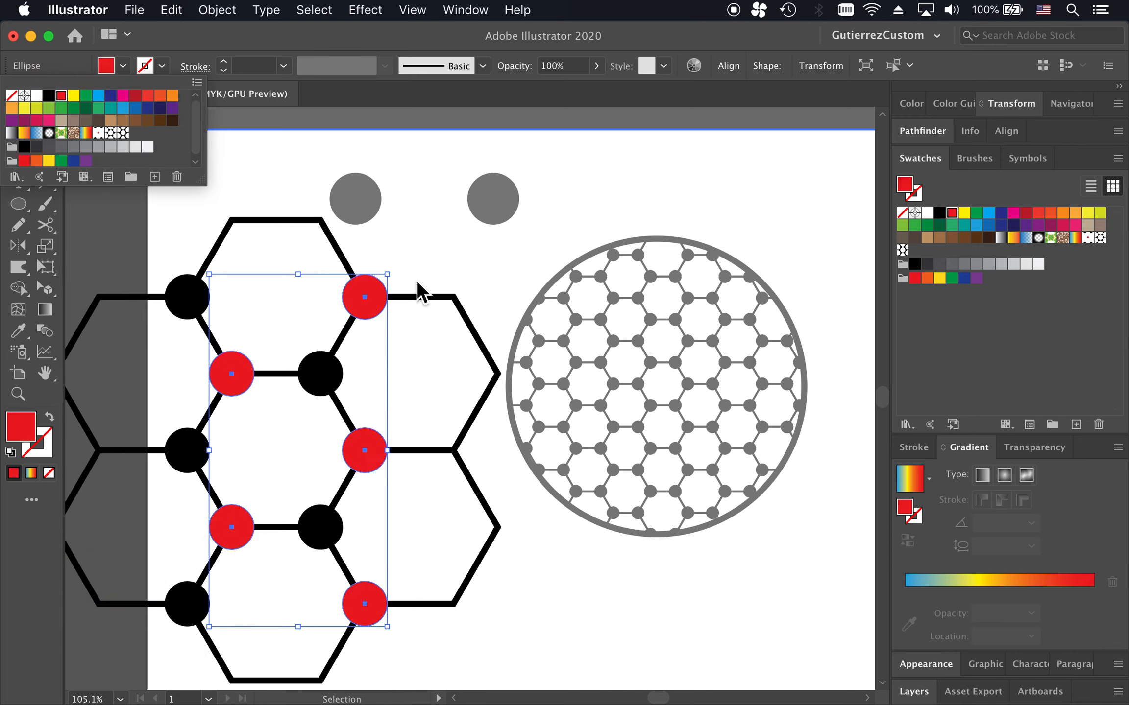
pyautogui.click(453, 262)
pyautogui.press('Escape')
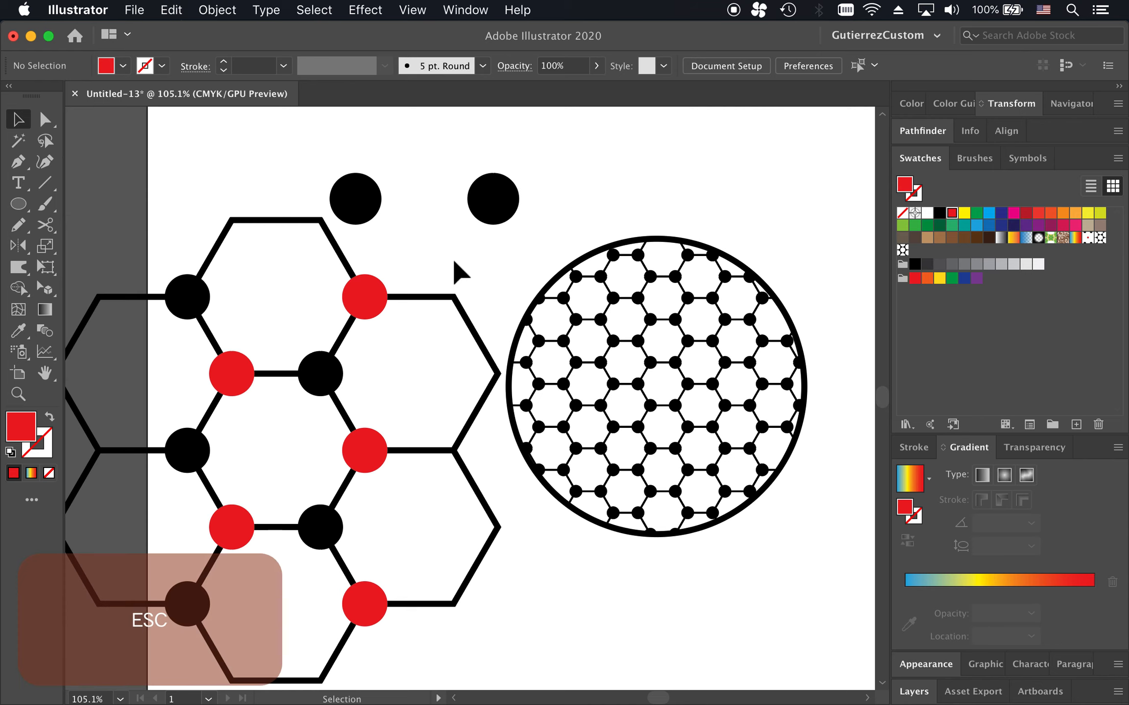
# Step: Save the red-and-black honeycomb group as a new pattern swatch and apply it as the large circle's fill
pyautogui.click(388, 297)
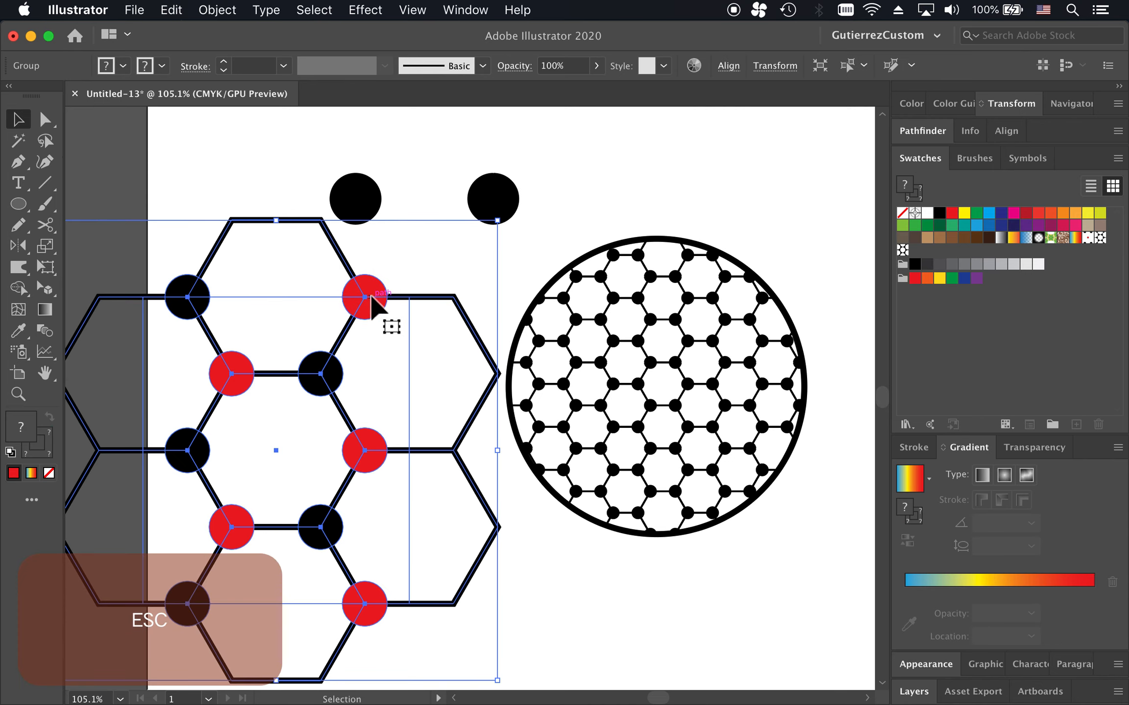
pyautogui.moveTo(371, 297); pyautogui.dragTo(919, 253)
pyautogui.click(744, 188)
pyautogui.click(685, 403)
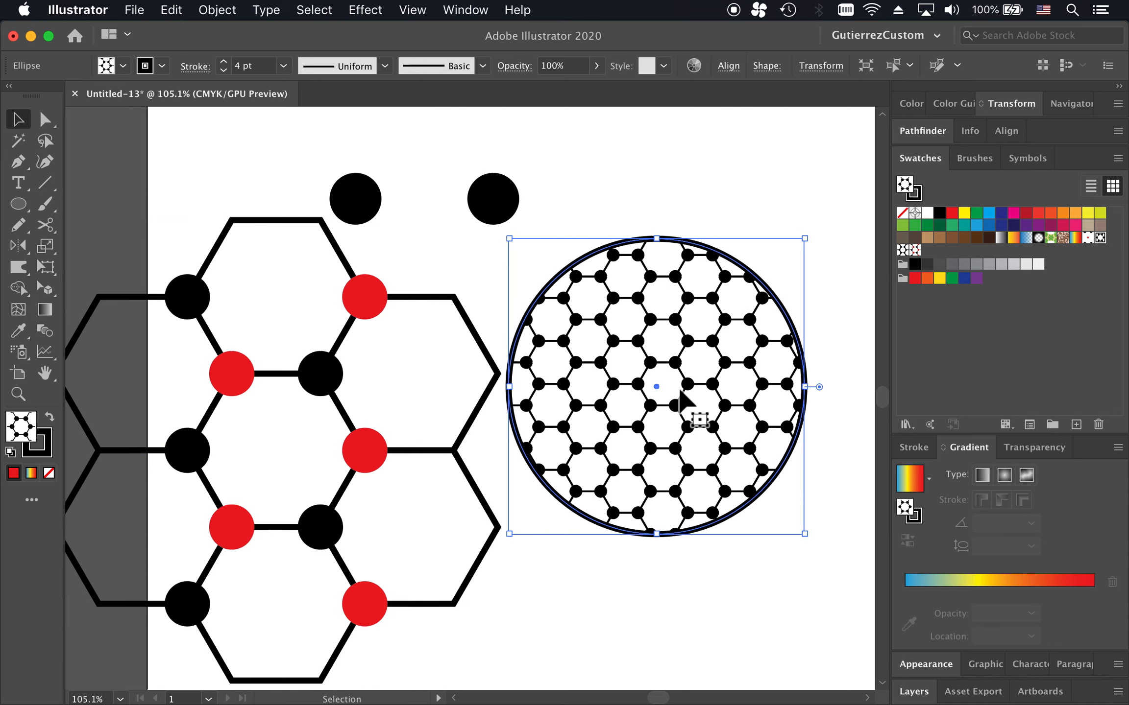
pyautogui.click(918, 251)
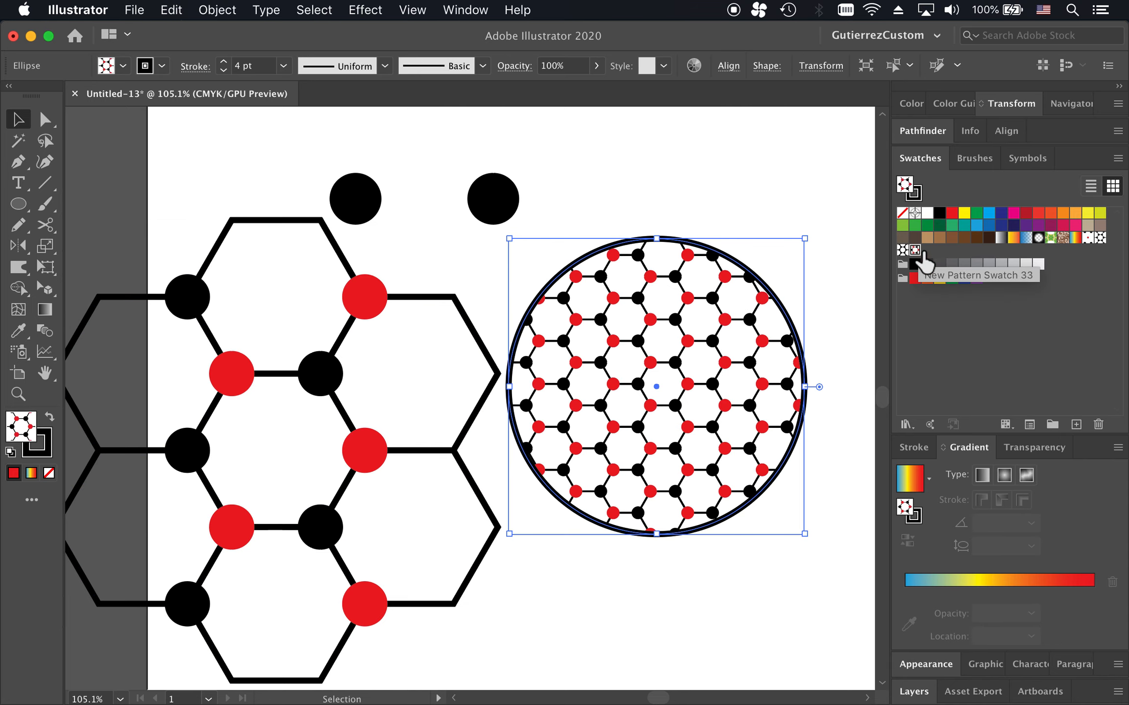
pyautogui.click(701, 591)
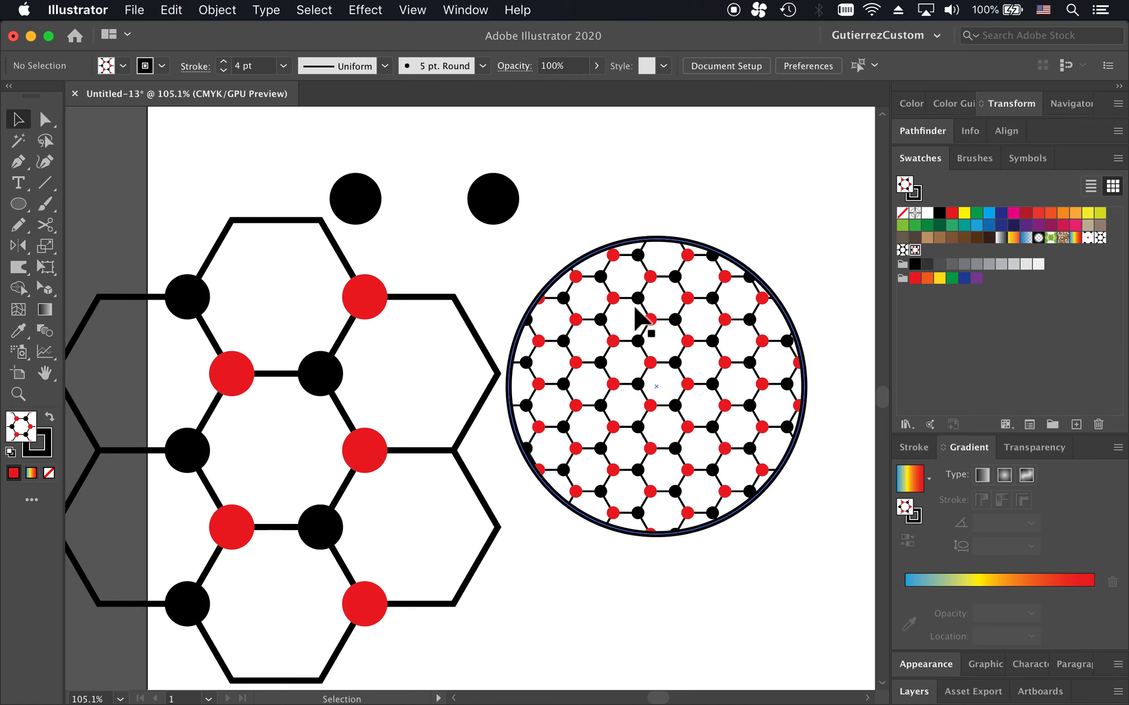
# Step: Place an editable copy of the red-and-black honeycomb pattern over the circle and delete it again
pyautogui.scroll(-5, 637, 313)
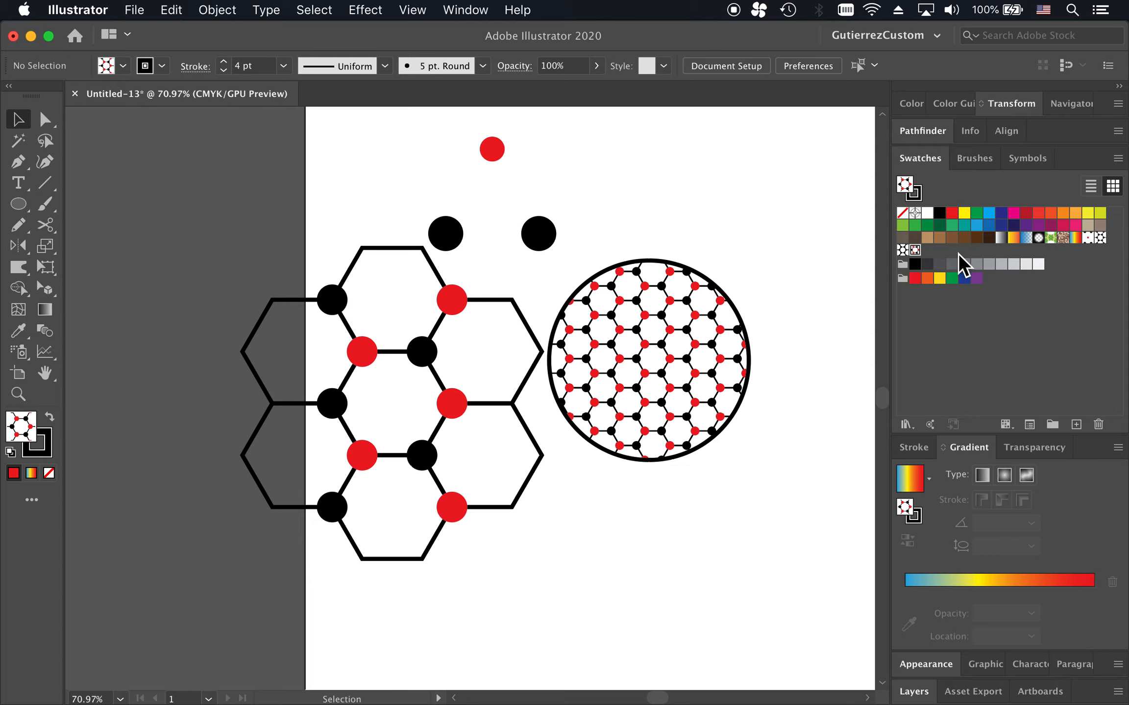
pyautogui.moveTo(921, 255); pyautogui.dragTo(748, 228)
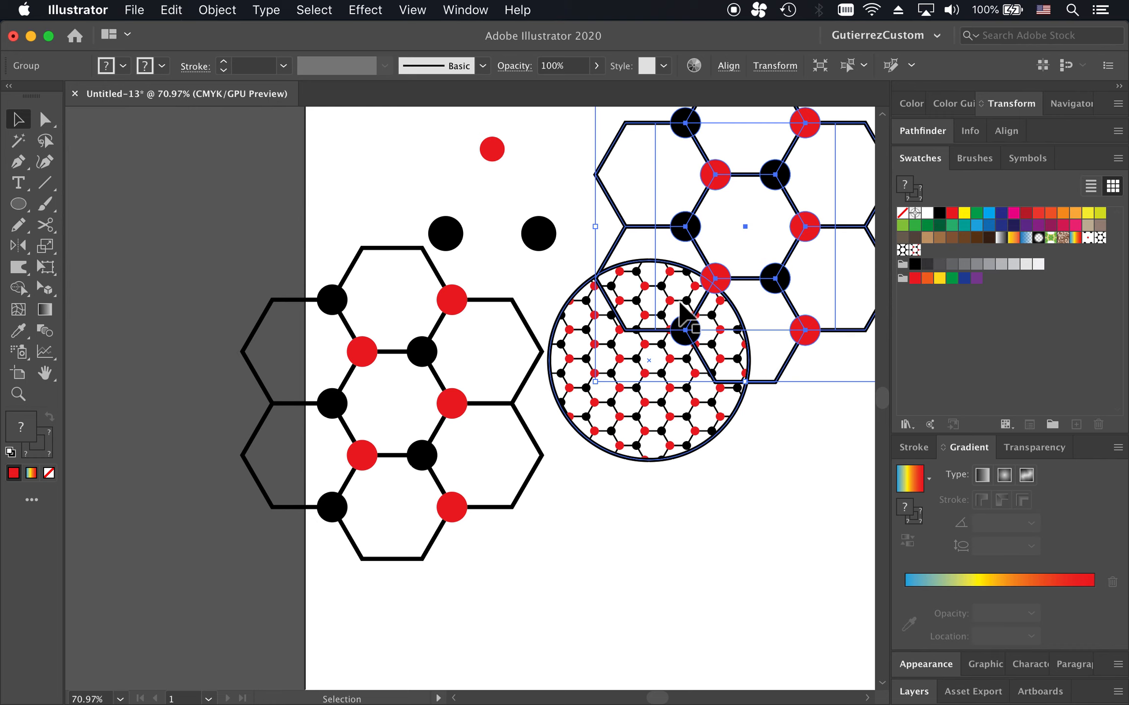
pyautogui.hscroll(-5, 681, 316)
pyautogui.scroll(3, 680, 316)
pyautogui.press('BackSpace')
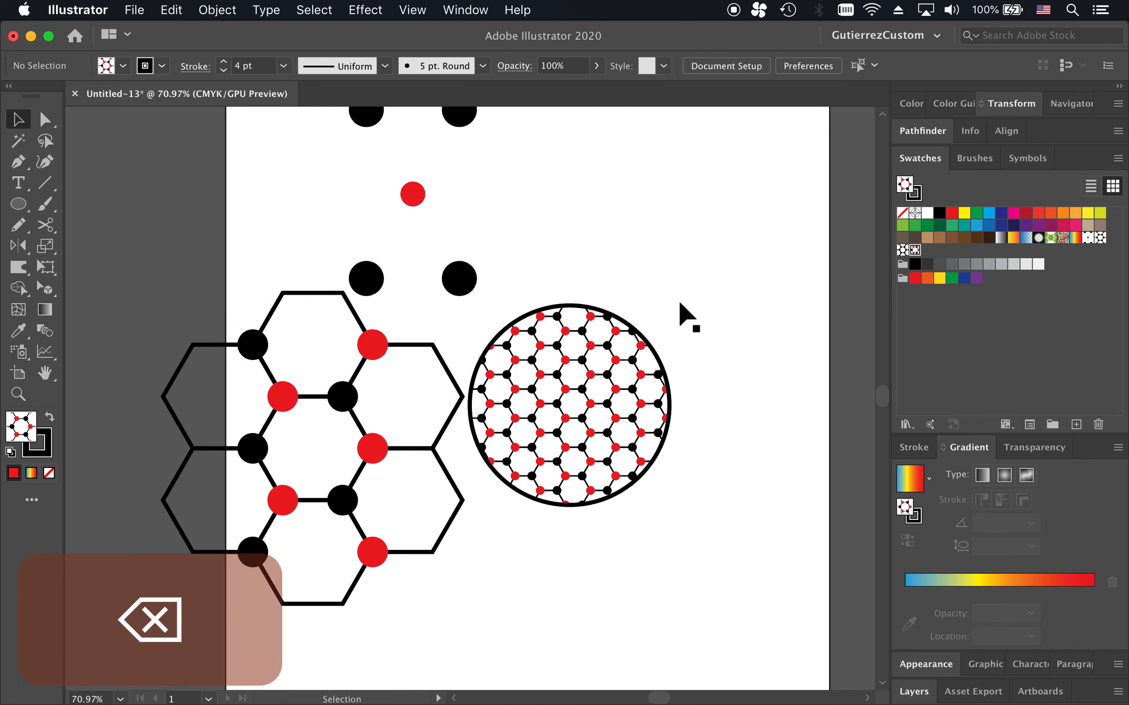
# Step: Delete the red-and-black honeycomb artwork and move the patterned circle up and slightly right
pyautogui.click(375, 349)
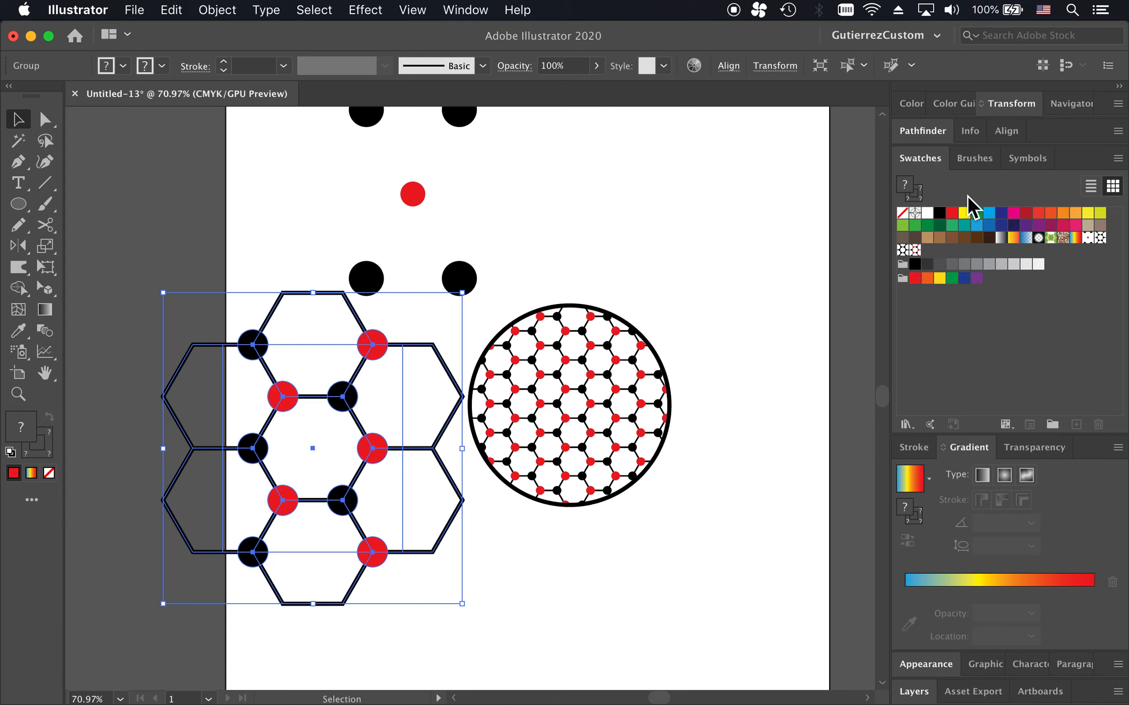
pyautogui.press('BackSpace')
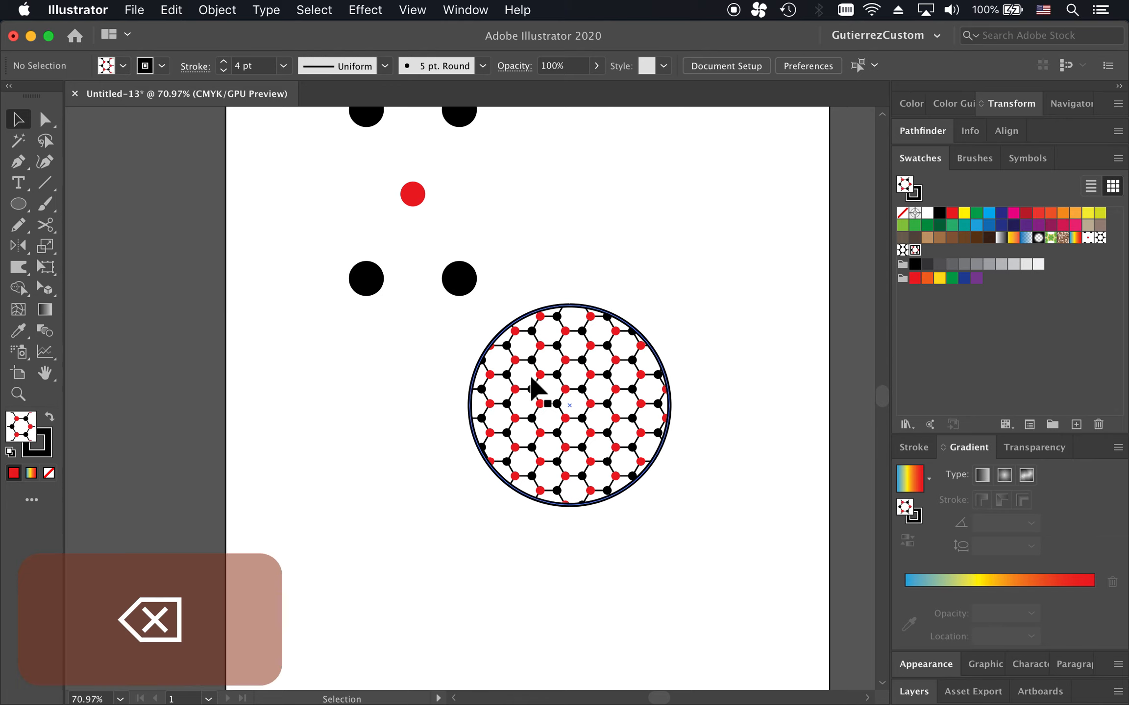
pyautogui.click(606, 347)
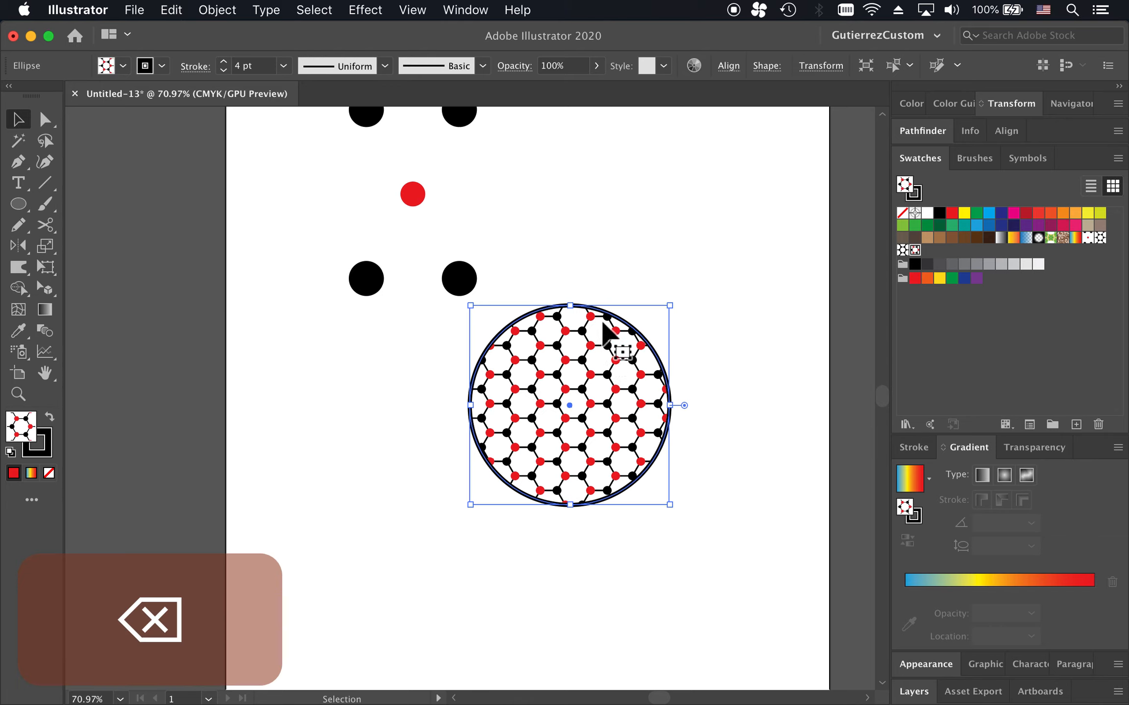
pyautogui.moveTo(607, 329); pyautogui.dragTo(647, 236)
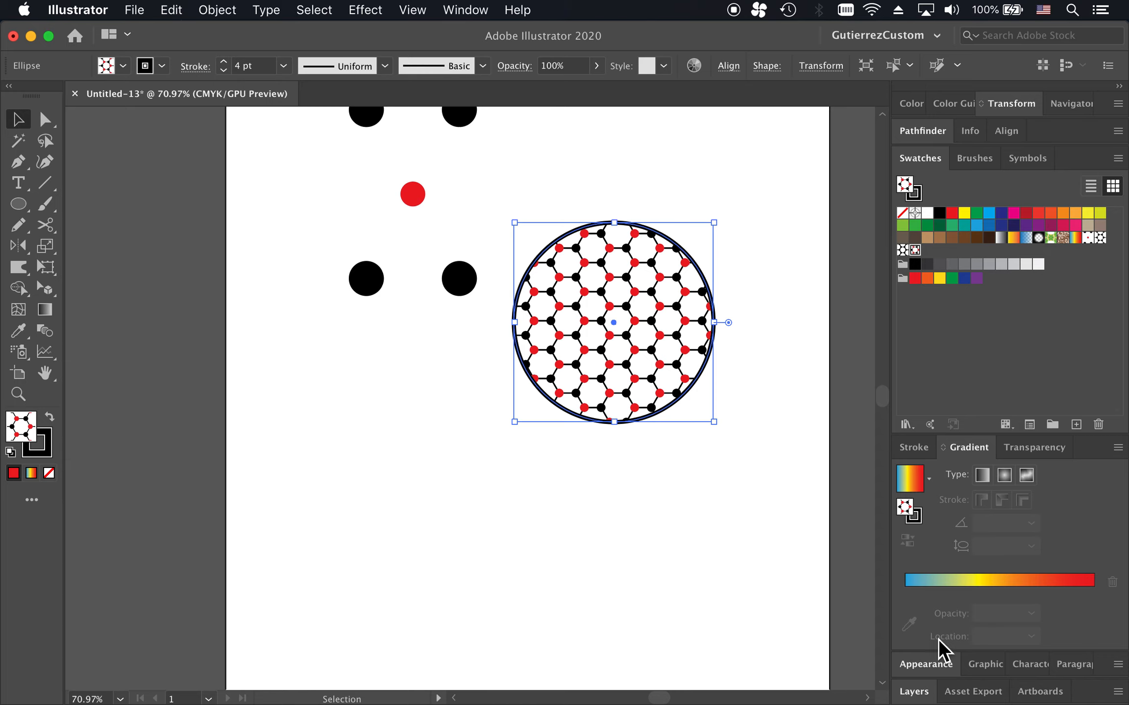
# Step: Add a second fill to the patterned circle's appearance and set the lower fill to light blue beneath the pattern
pyautogui.click(931, 667)
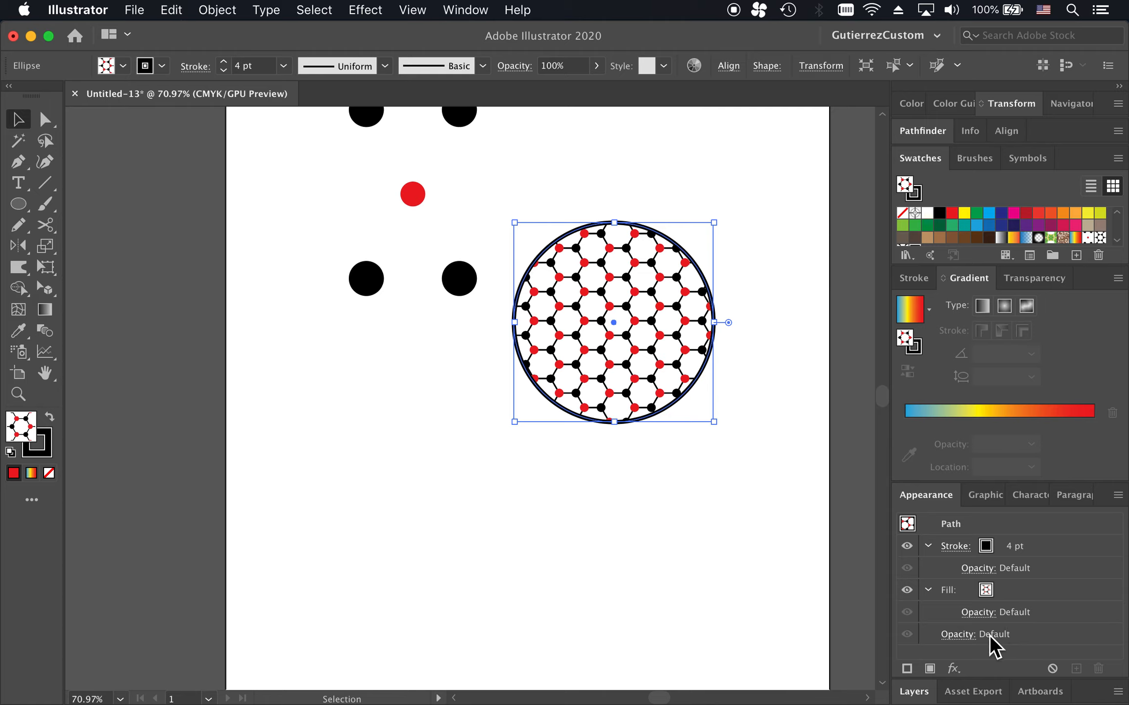
pyautogui.click(933, 669)
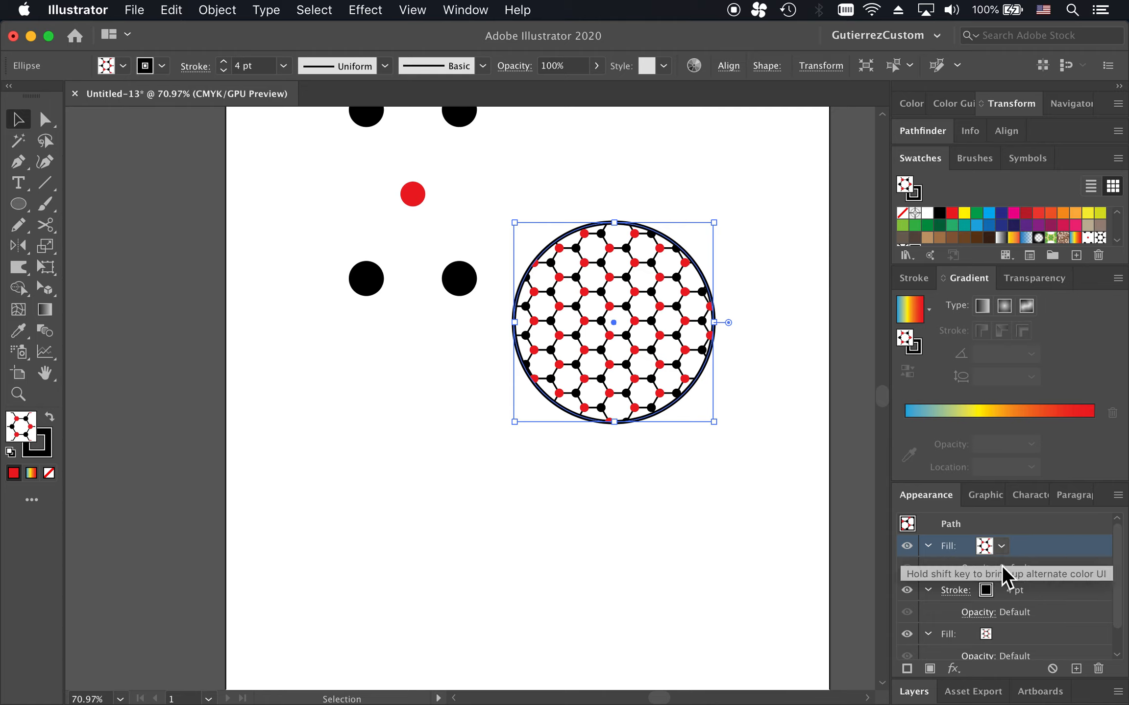
pyautogui.click(991, 634)
pyautogui.click(1002, 635)
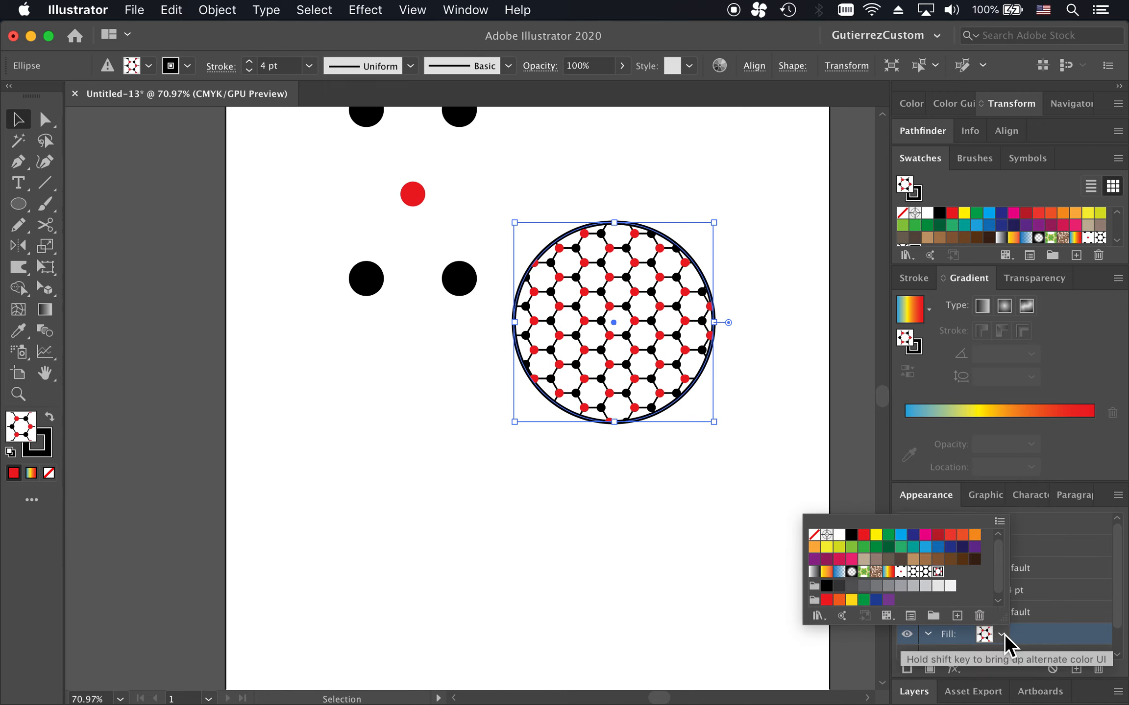
pyautogui.click(904, 535)
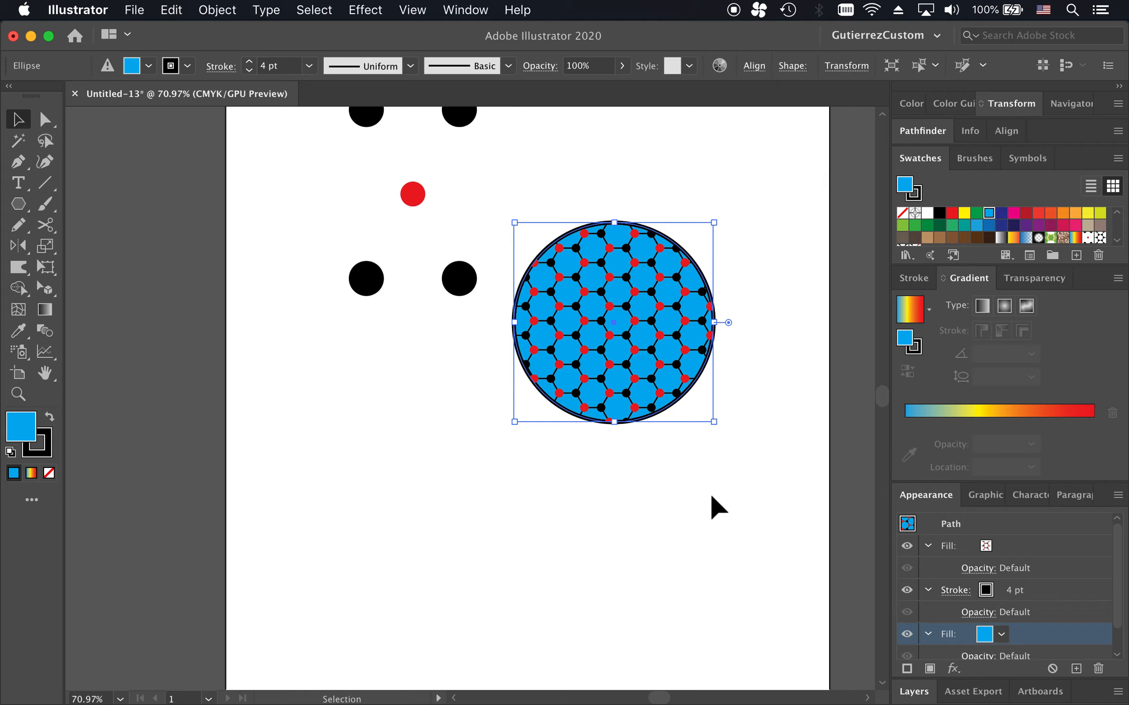
# Step: Move the blue patterned circle toward the artboard's upper right and deselect it
pyautogui.click(709, 492)
pyautogui.click(644, 334)
pyautogui.moveTo(602, 327); pyautogui.dragTo(650, 229)
pyautogui.click(580, 377)
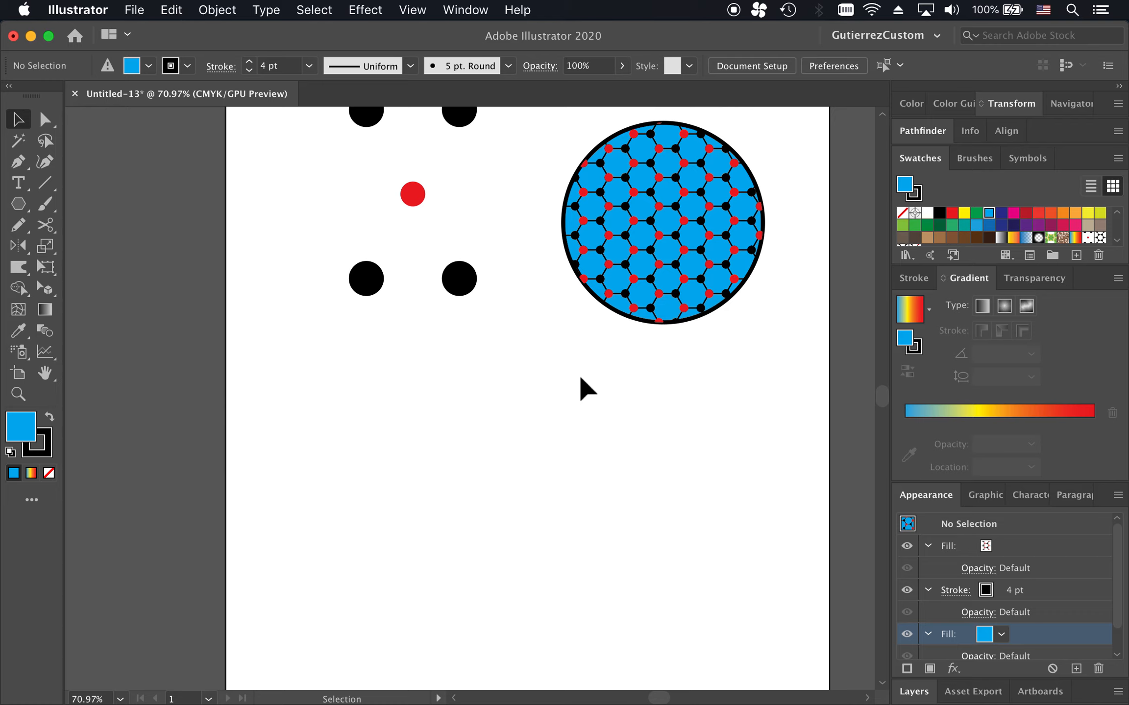
# Step: Draw a flat-topped hexagon filled with the red-and-black honeycomb pattern in the empty area below the black dots
pyautogui.click(19, 204)
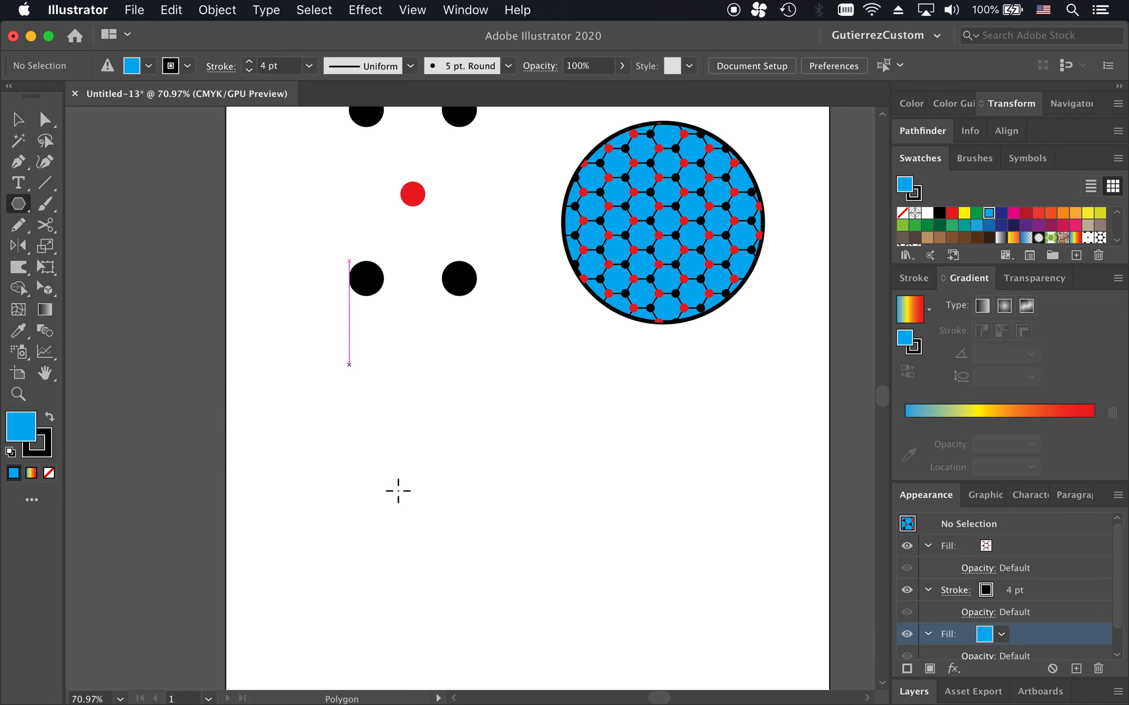
pyautogui.click(148, 65)
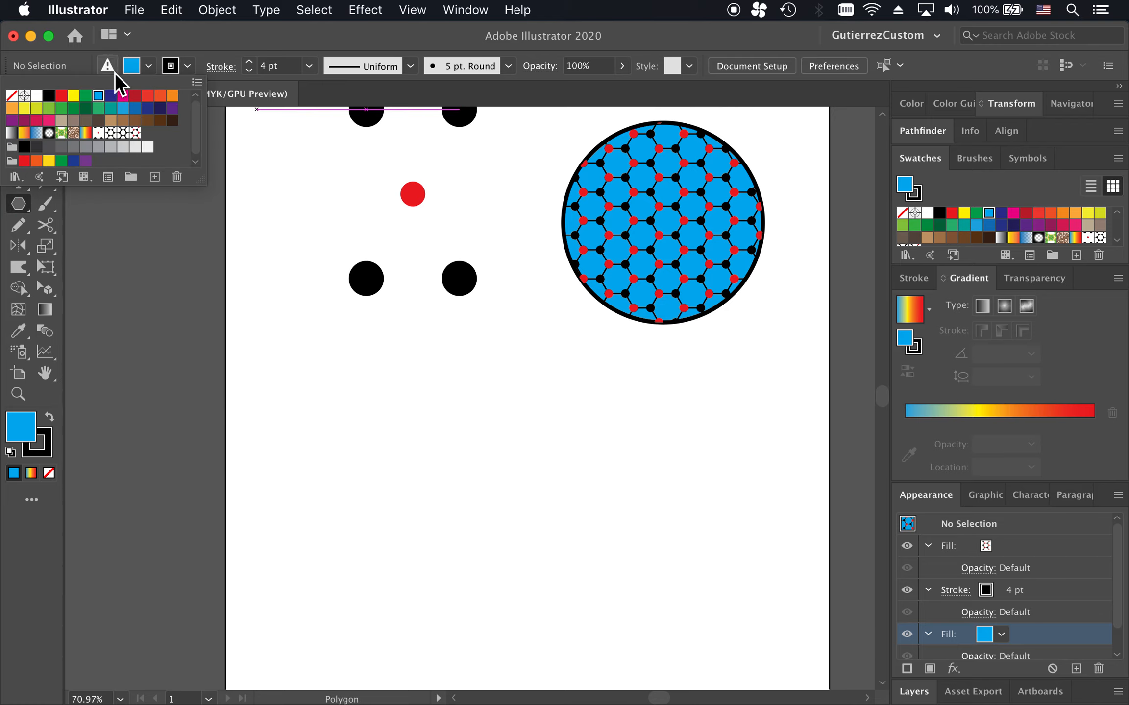
pyautogui.click(135, 134)
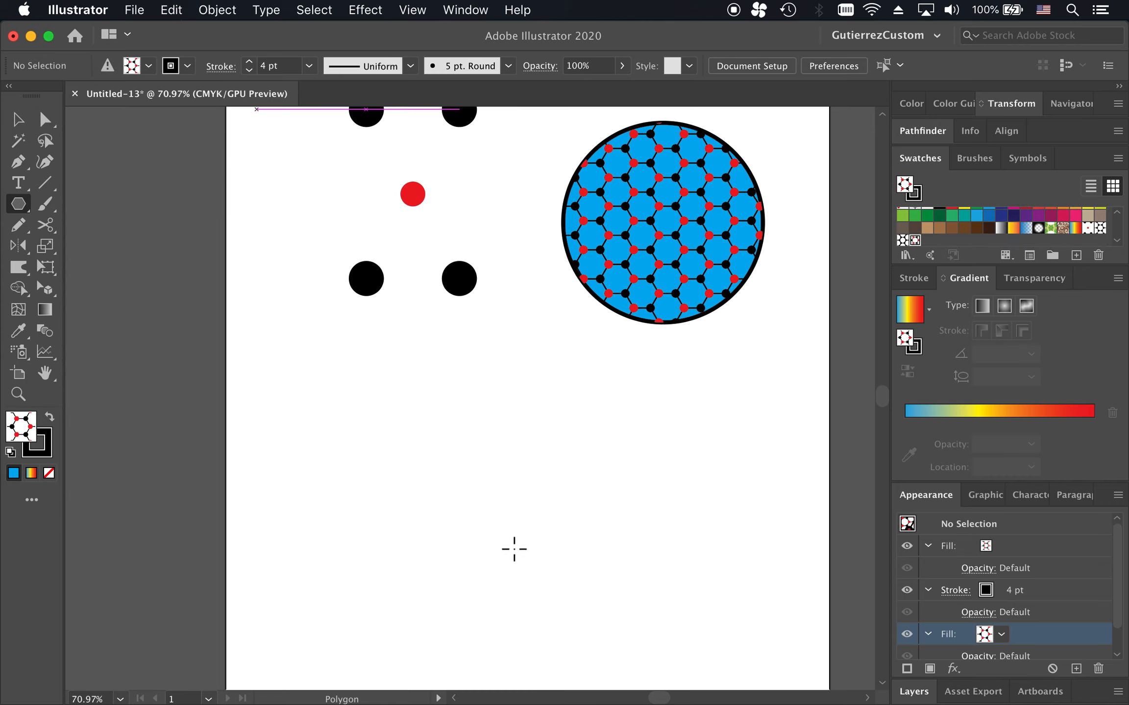
pyautogui.moveTo(406, 550)
pyautogui.mouseDown()
pyautogui.moveTo(537, 577)
pyautogui.moveTo(542, 557)
pyautogui.moveTo(549, 564)
pyautogui.mouseUp()
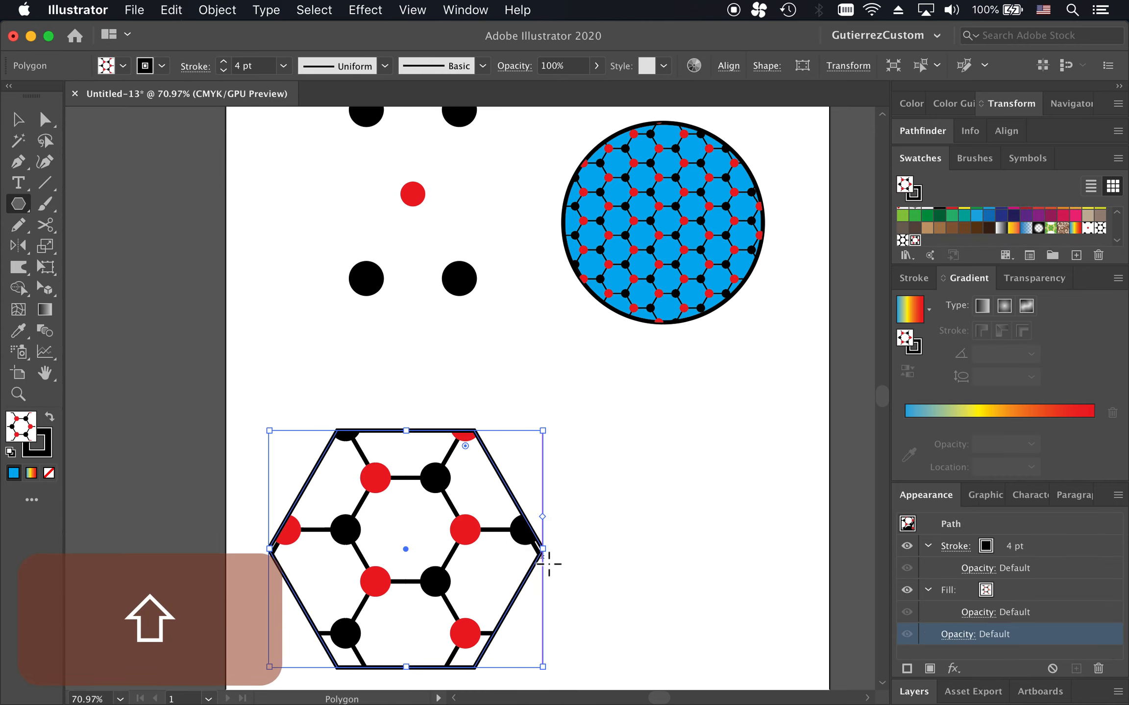
# Step: Enlarge the patterned hexagon proportionally and move it slightly up and right on the artboard
pyautogui.hotkey('shift', 'v')
pyautogui.click(617, 516)
pyautogui.click(436, 478)
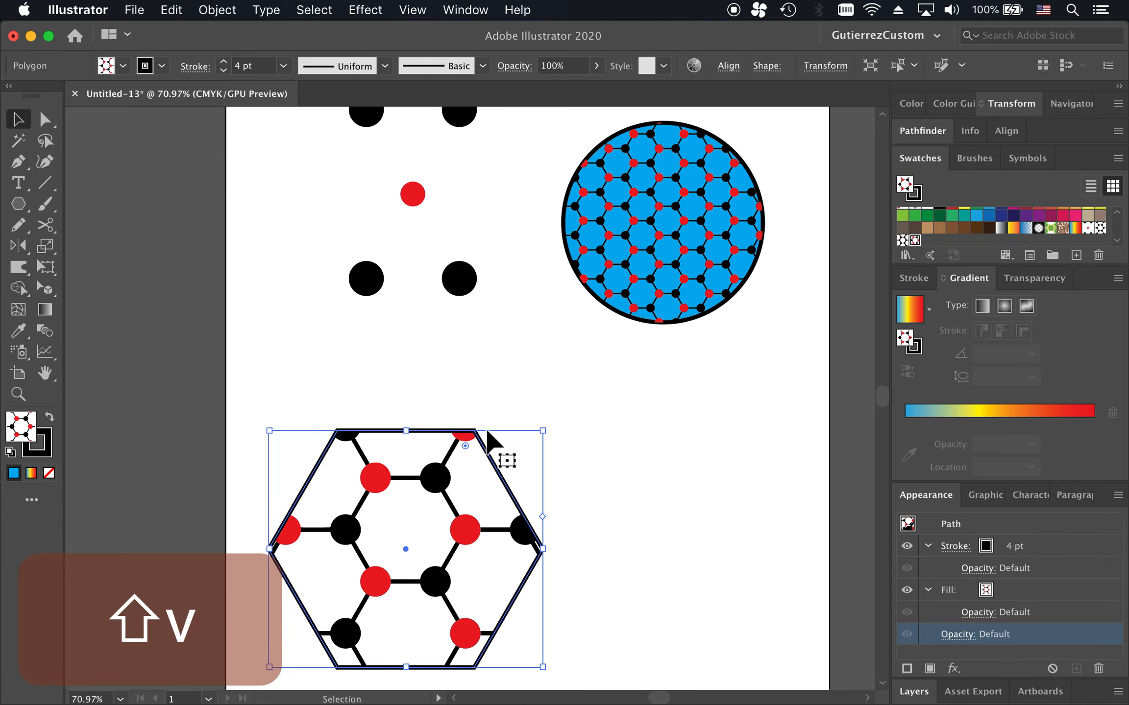
pyautogui.moveTo(543, 433); pyautogui.dragTo(698, 436)
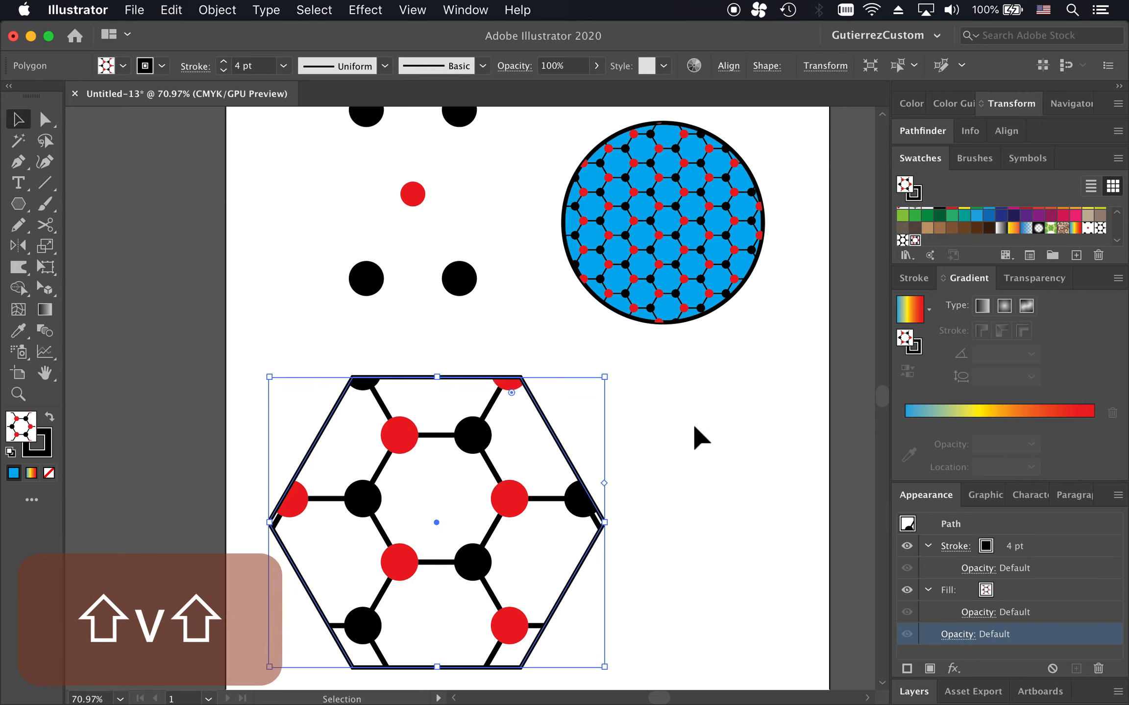
pyautogui.click(694, 427)
pyautogui.click(554, 434)
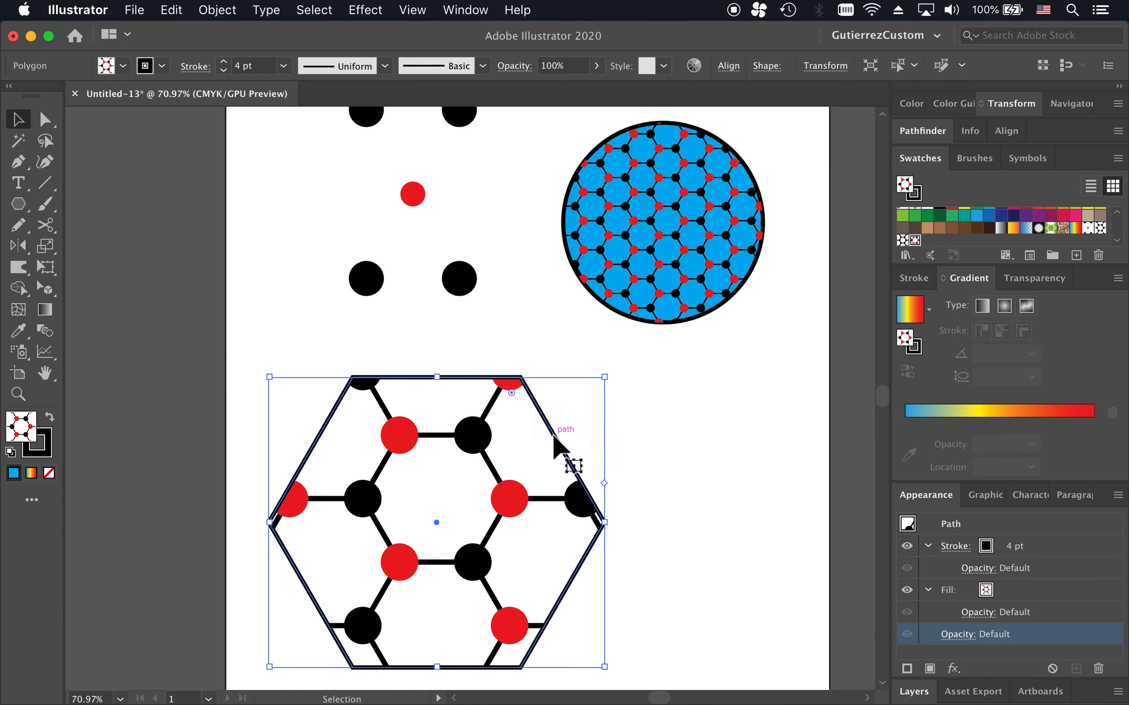
pyautogui.click(680, 427)
pyautogui.press('Escape')
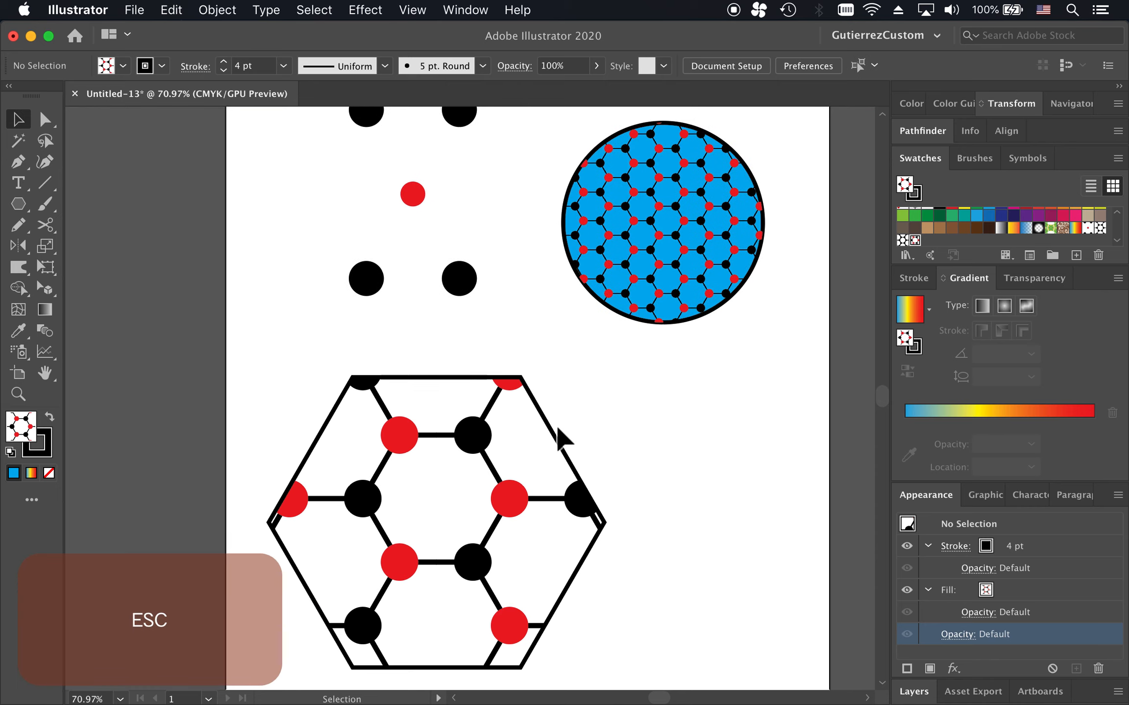
pyautogui.moveTo(558, 429); pyautogui.dragTo(567, 414)
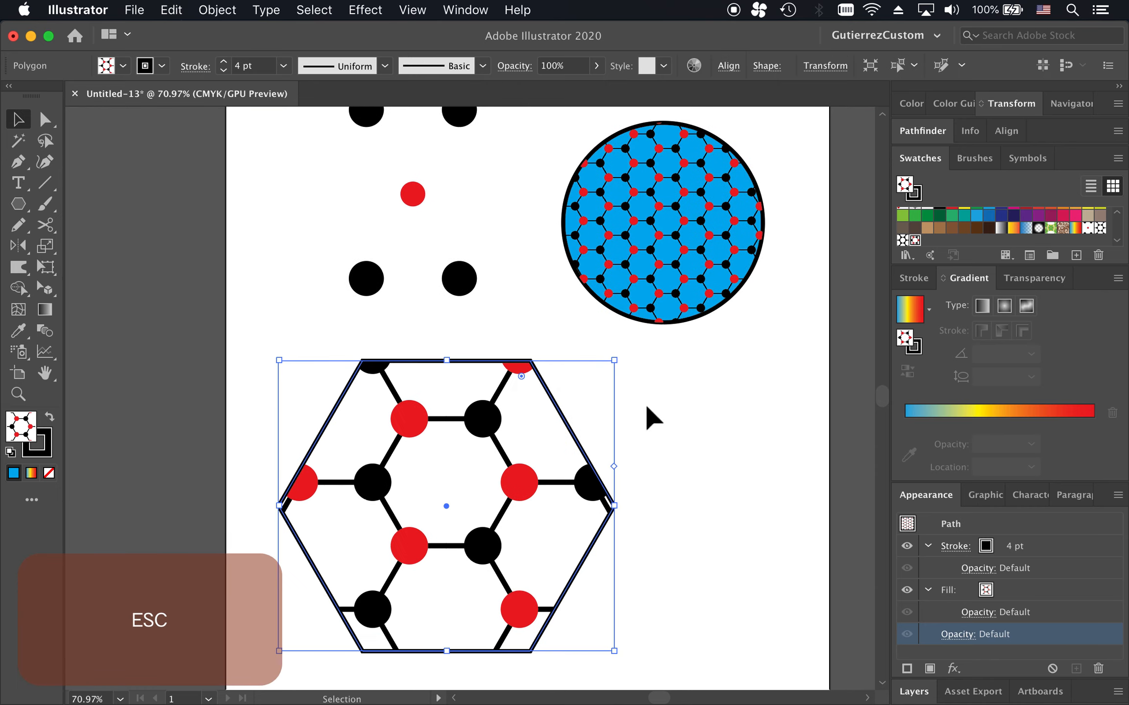
pyautogui.click(721, 415)
# Step: Scale only the hexagon's pattern uniformly to -8%, with Transform Objects off and Transform Patterns on, and deselect the hexagon
pyautogui.click(566, 429)
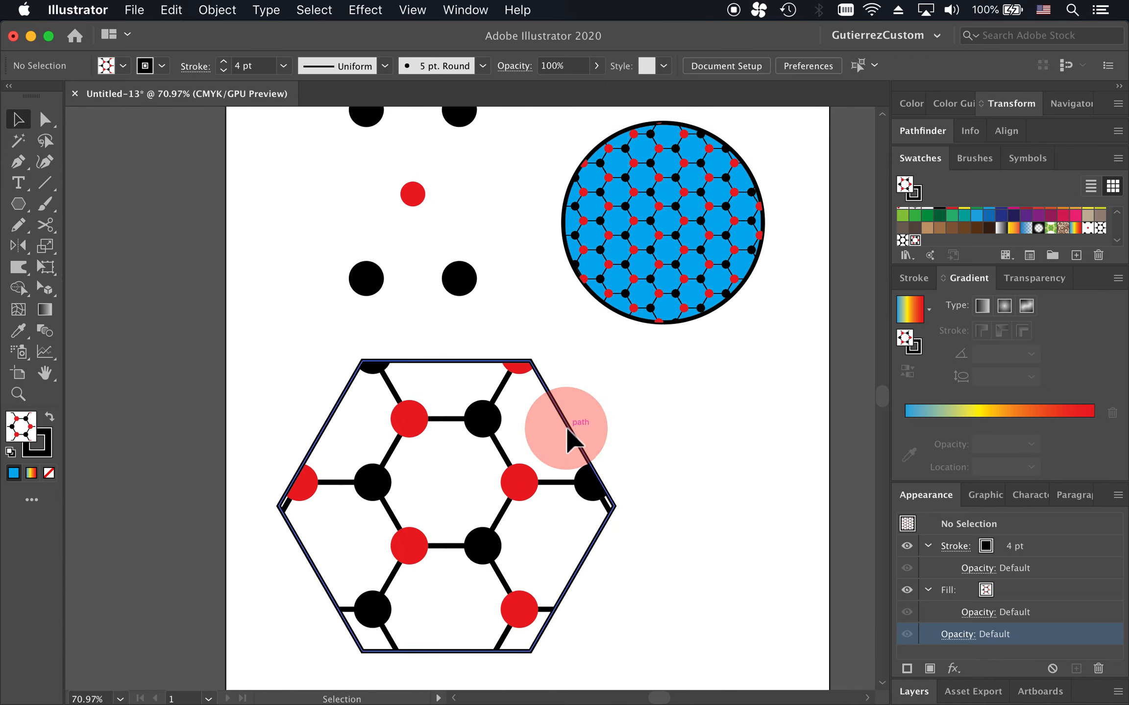
pyautogui.rightClick(515, 473)
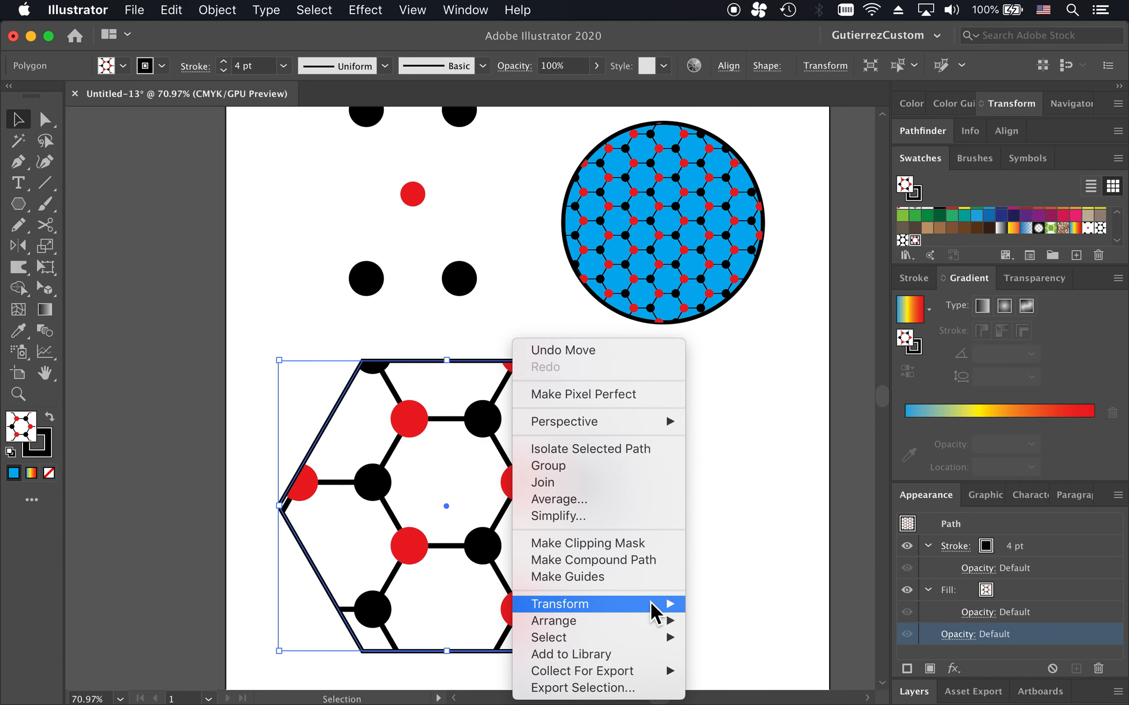
pyautogui.moveTo(654, 613)
pyautogui.click(725, 621)
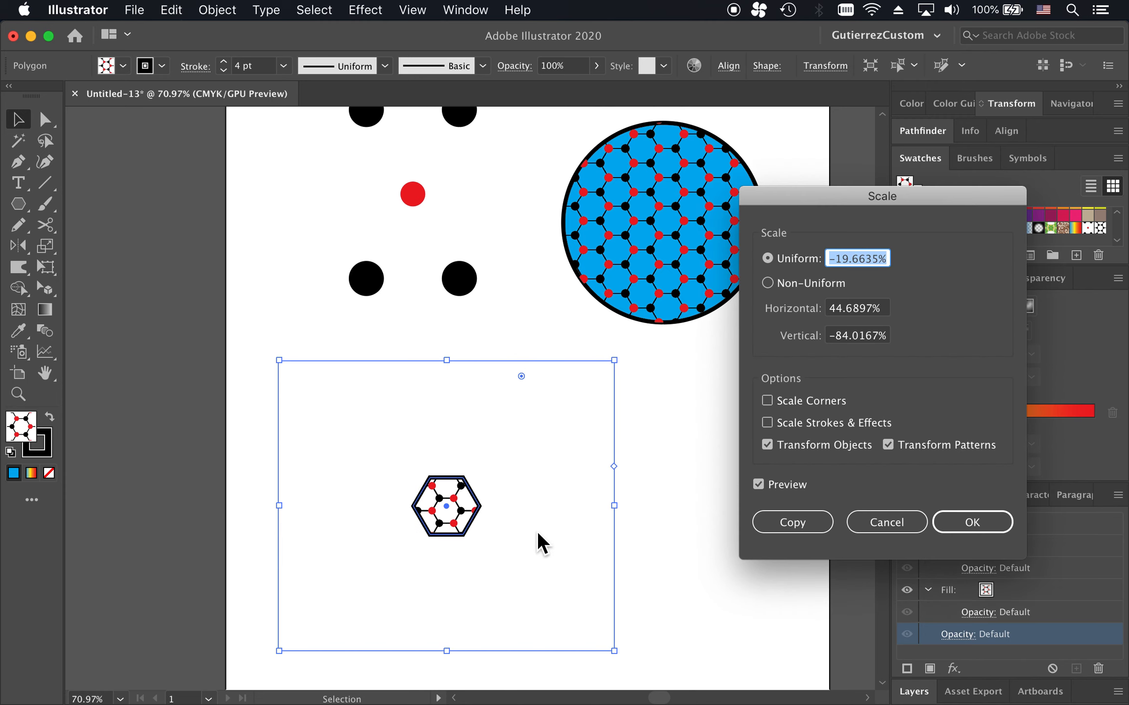
pyautogui.click(771, 444)
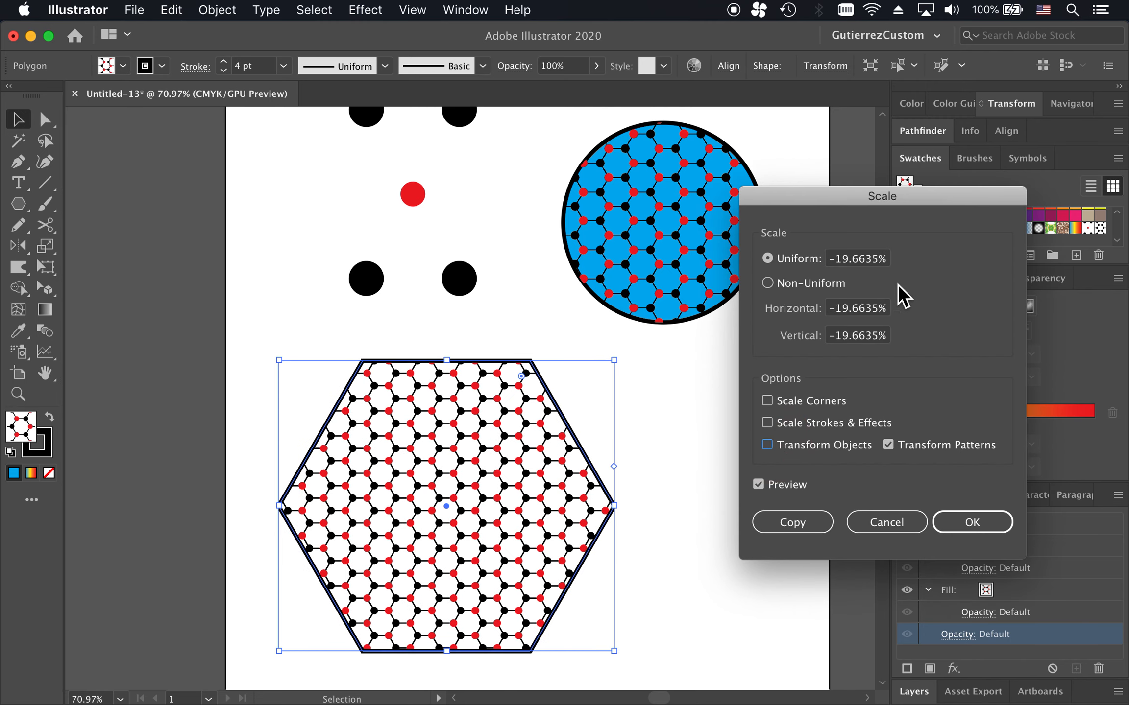
pyautogui.click(871, 265)
pyautogui.scroll(-6, 871, 265)
pyautogui.scroll(9, 871, 265)
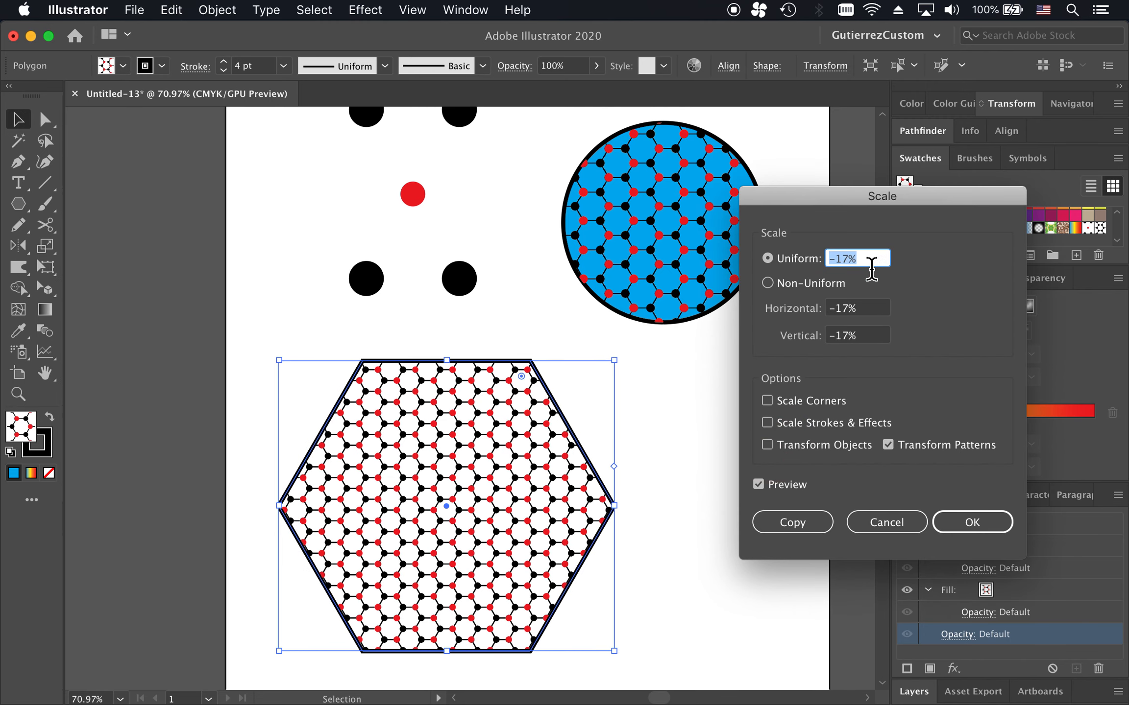
pyautogui.scroll(7, 871, 265)
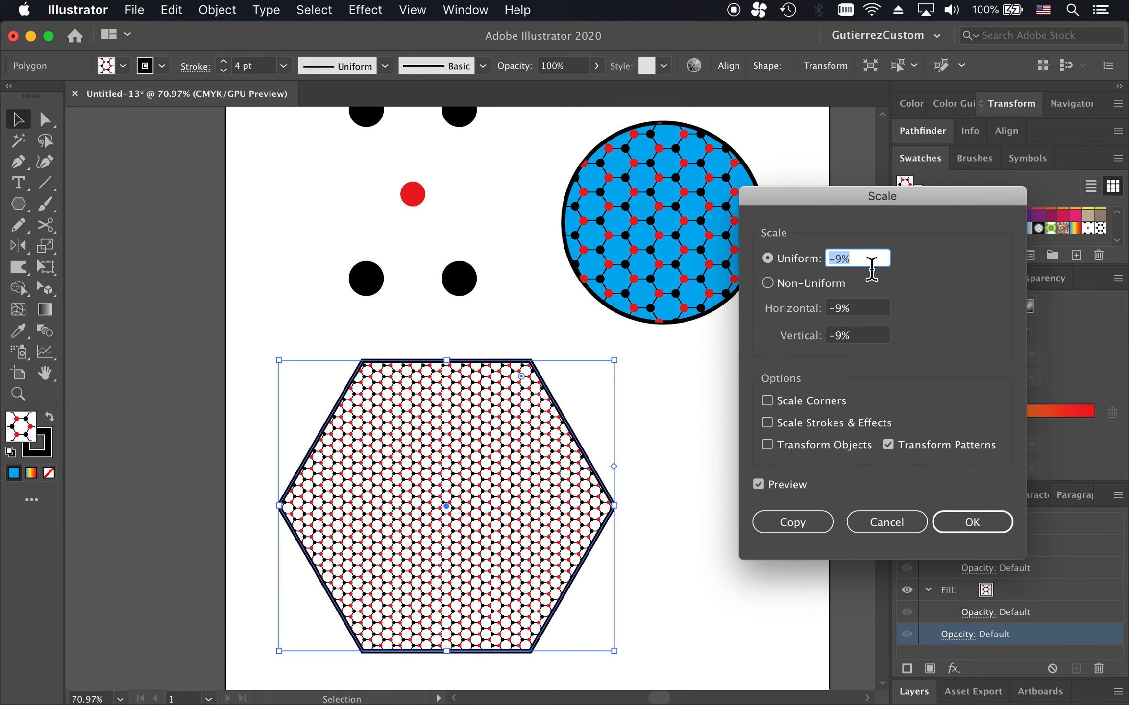
pyautogui.scroll(2, 871, 265)
pyautogui.scroll(-1, 871, 264)
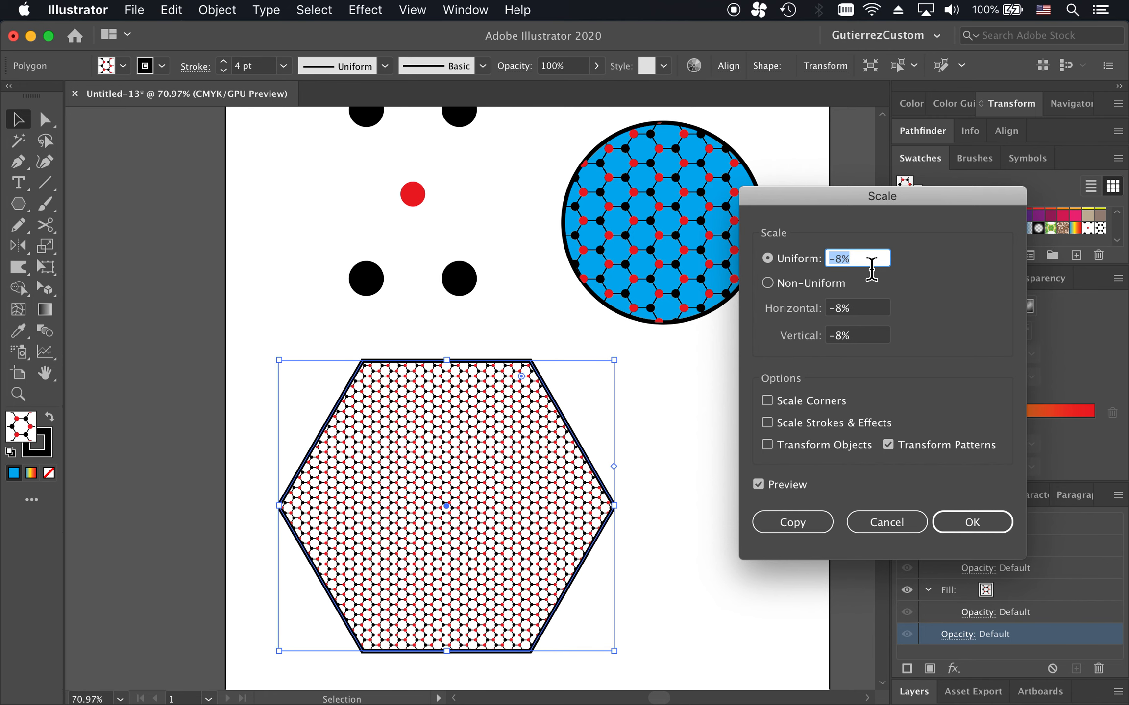
pyautogui.click(970, 523)
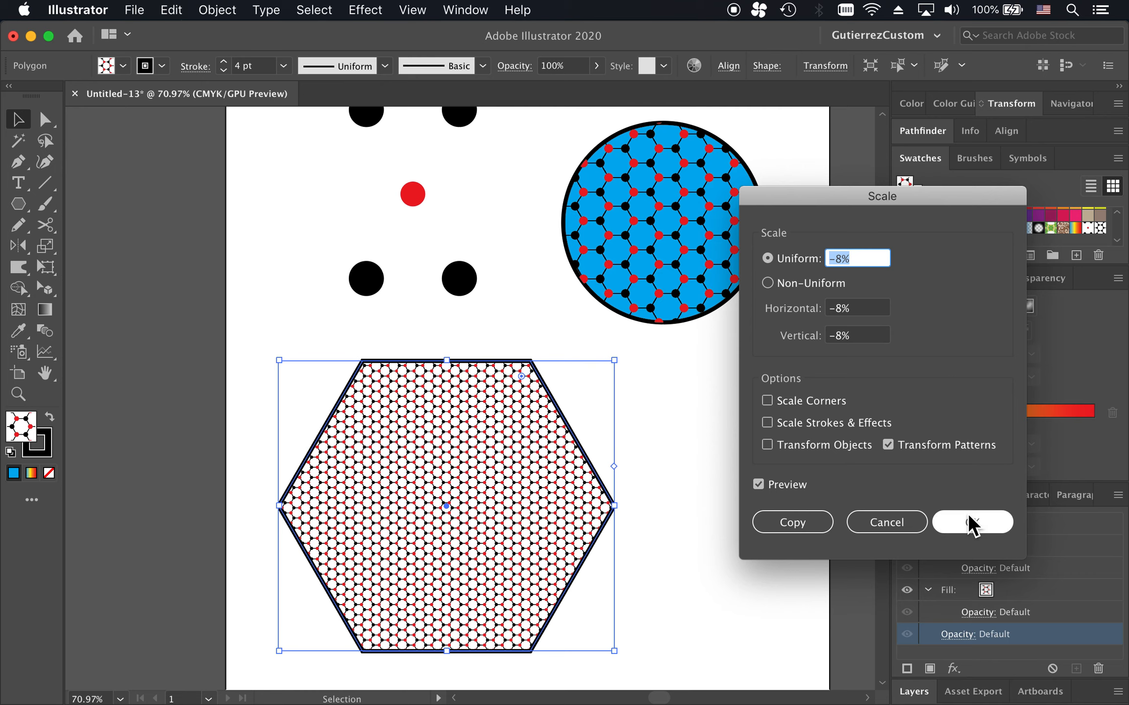
pyautogui.click(770, 484)
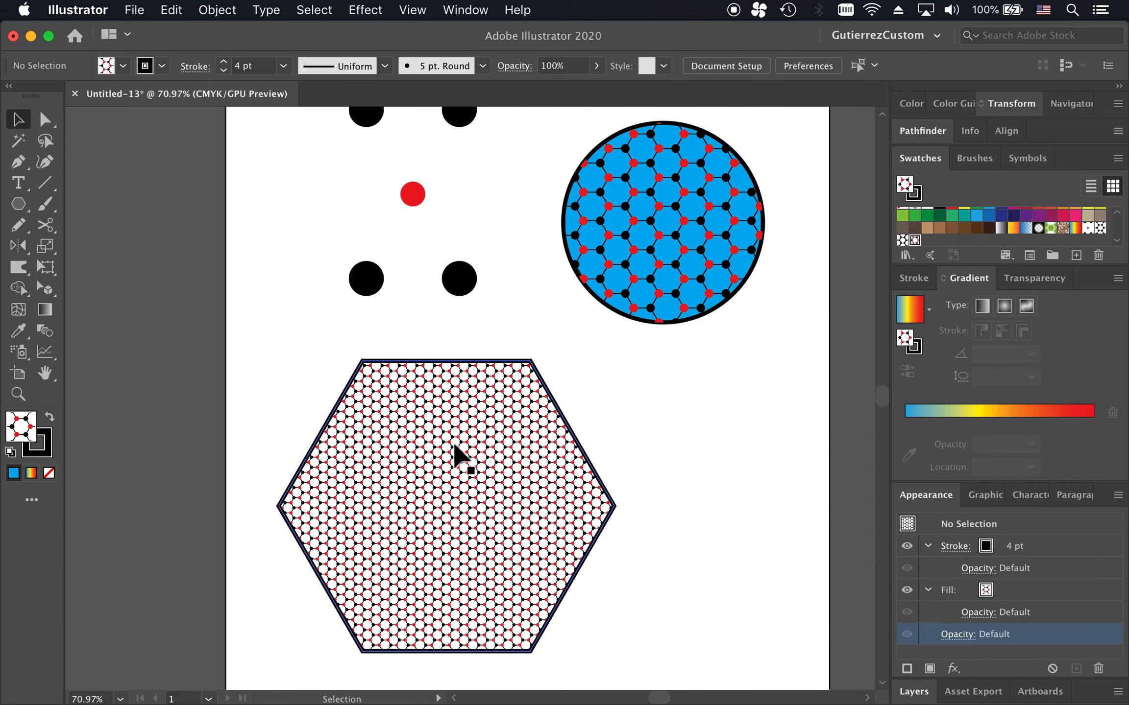
# Step: Duplicate the patterned hexagon sideways and place the copy exactly over the original
pyautogui.click(462, 458)
pyautogui.moveTo(443, 473); pyautogui.dragTo(668, 473)
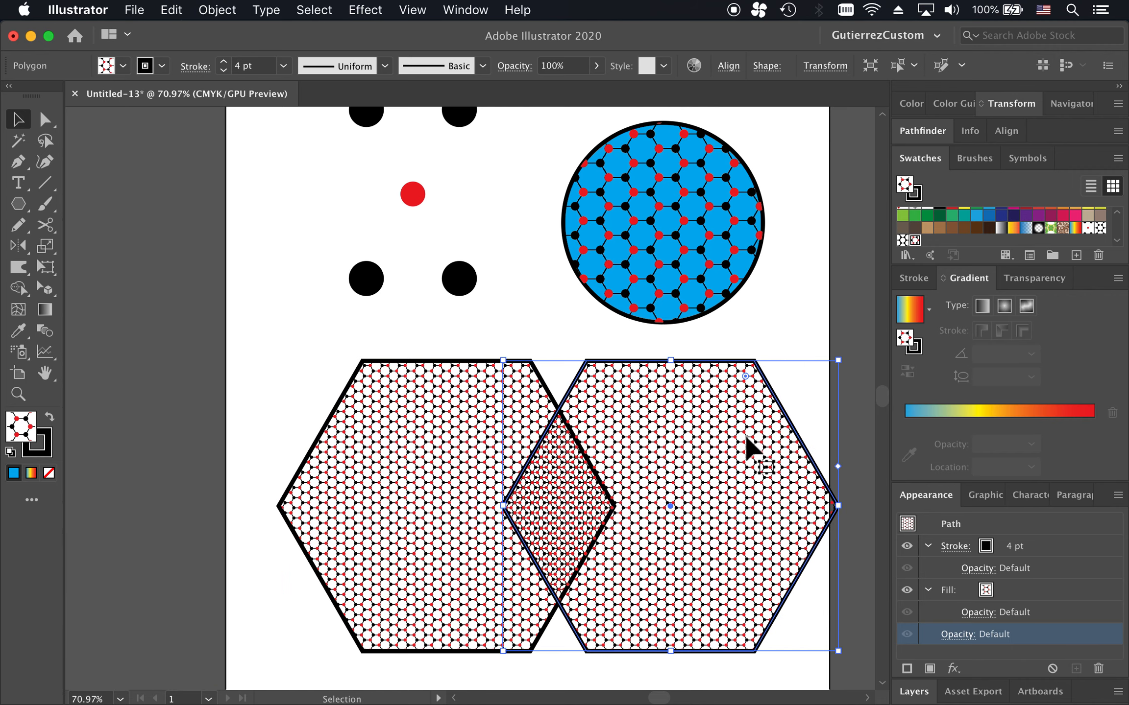
pyautogui.moveTo(755, 443); pyautogui.dragTo(536, 436)
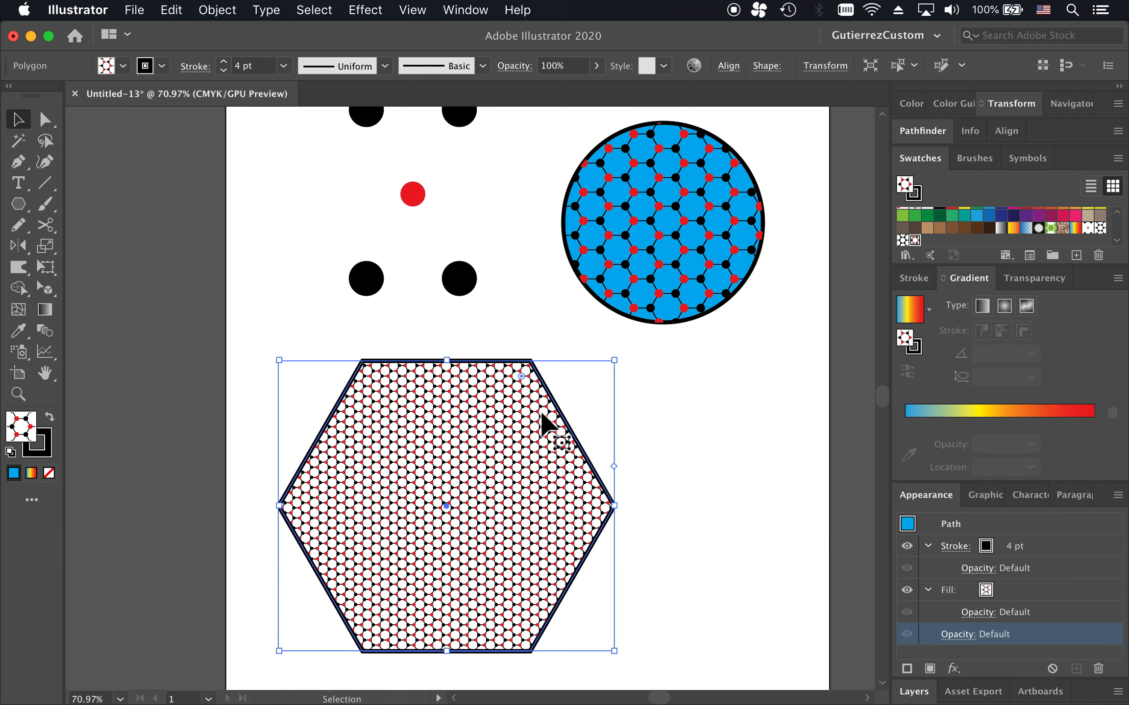
# Step: Try rotating the top hexagon with its pattern, previewing angles down to 0°, up to 14° and back to 7°, and cancel the rotation
pyautogui.rightClick(541, 414)
pyautogui.click(782, 404)
pyautogui.click(726, 388)
pyautogui.click(561, 420)
pyautogui.rightClick(561, 421)
pyautogui.moveTo(668, 606)
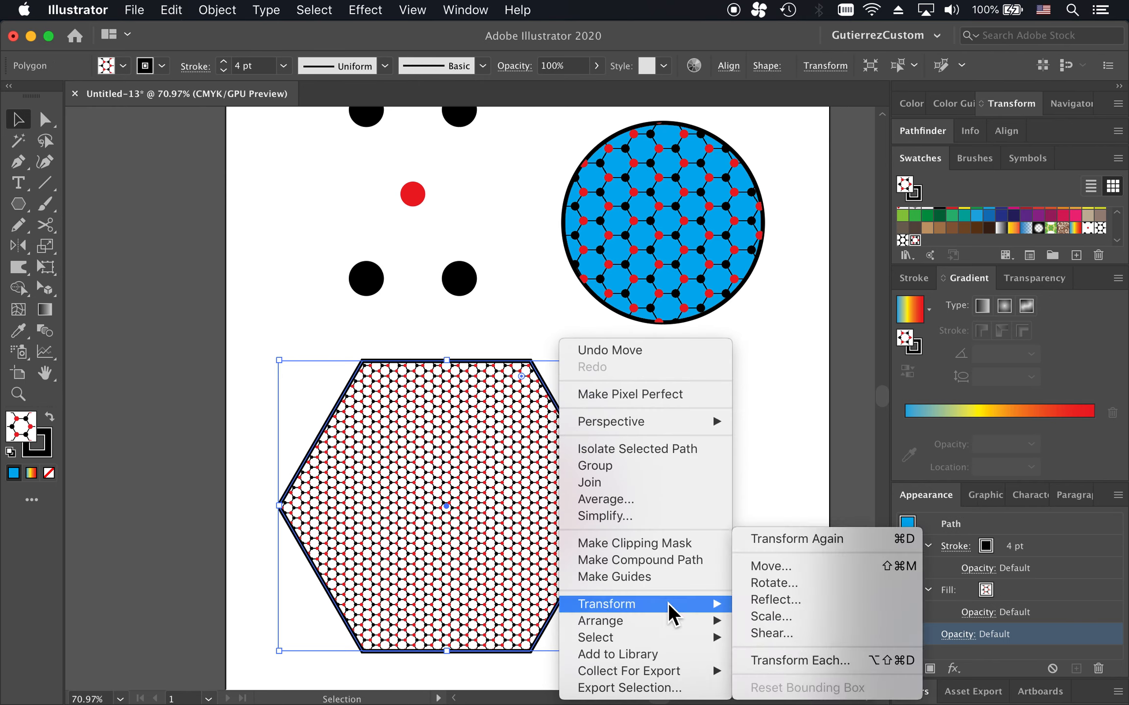
pyautogui.click(759, 584)
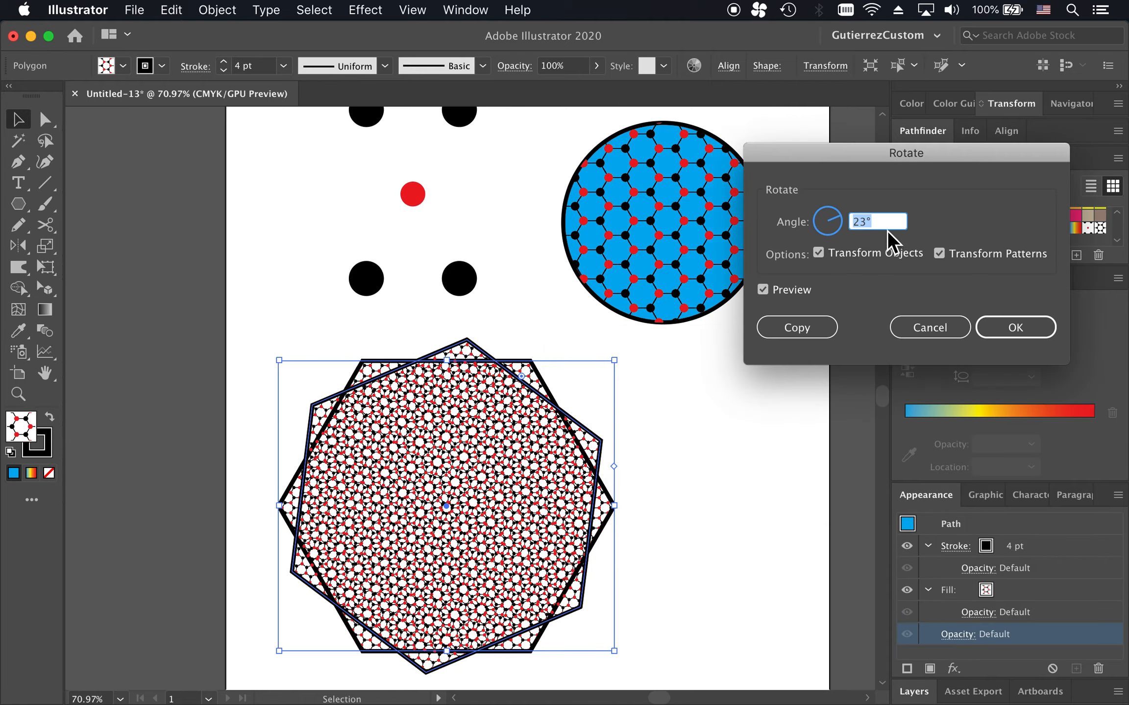
pyautogui.press('Down')
pyautogui.press('Down')
pyautogui.press('Down')
pyautogui.press('Down')
pyautogui.press('Down')
pyautogui.press('Down')
pyautogui.press('Down')
pyautogui.press('Down')
pyautogui.press('Down')
pyautogui.press('Down')
pyautogui.press('Down')
pyautogui.press('Down')
pyautogui.press('Down')
pyautogui.press('Down')
pyautogui.press('Down')
pyautogui.press('Down')
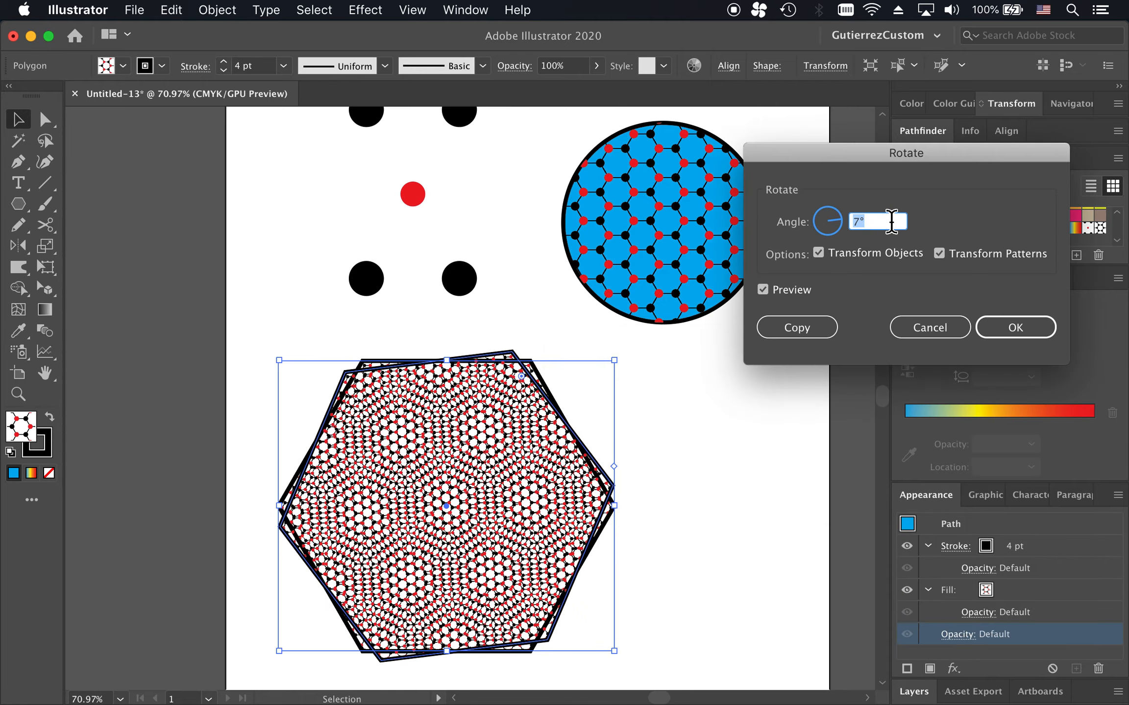
pyautogui.press('Down')
pyautogui.press('Down')
pyautogui.press('Down')
pyautogui.press('Down')
pyautogui.press('Down')
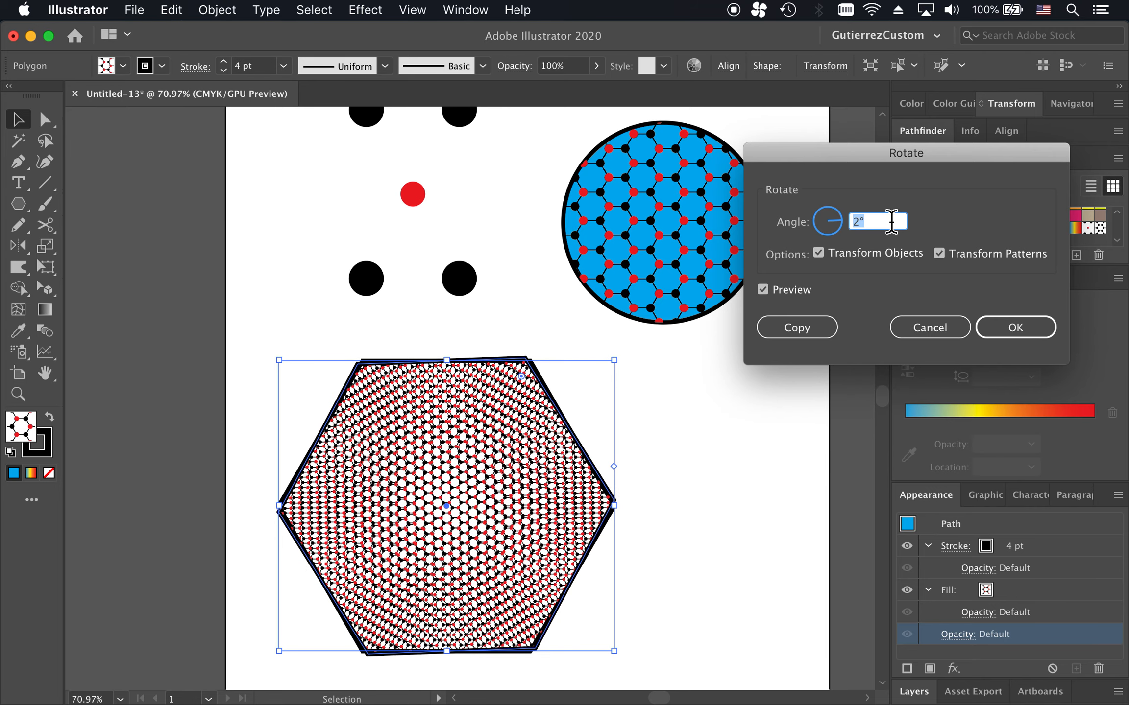
pyautogui.press('Down')
pyautogui.press('Down')
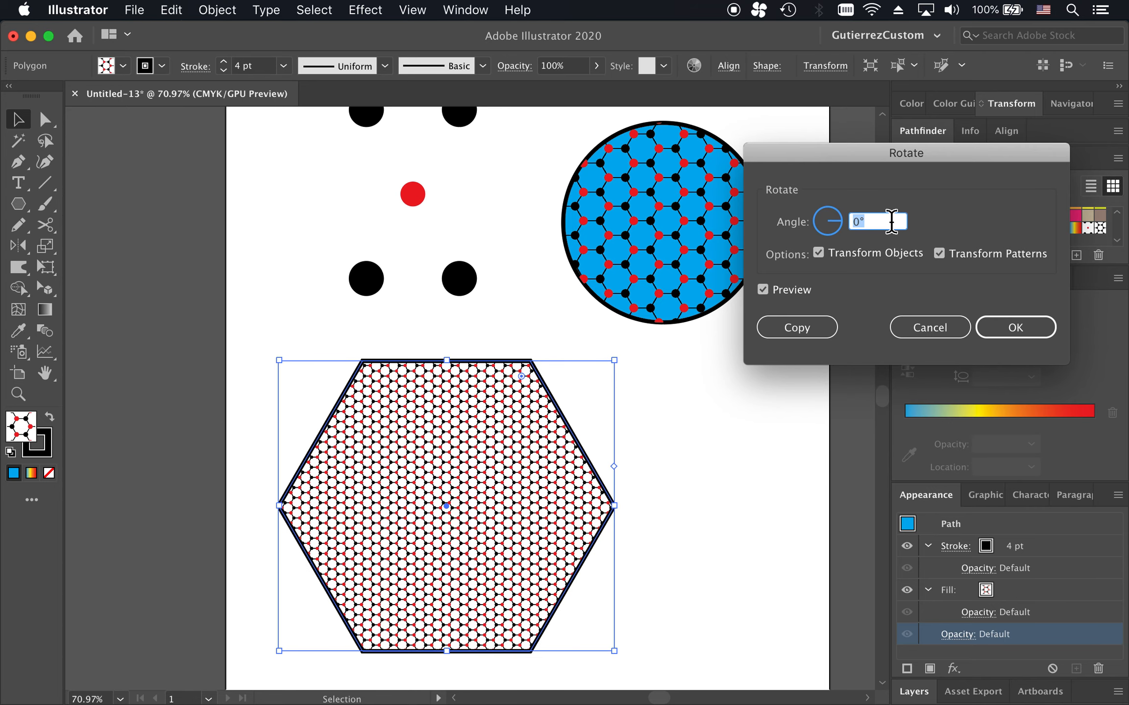
pyautogui.press('Up')
pyautogui.press('Up')
pyautogui.press('Up')
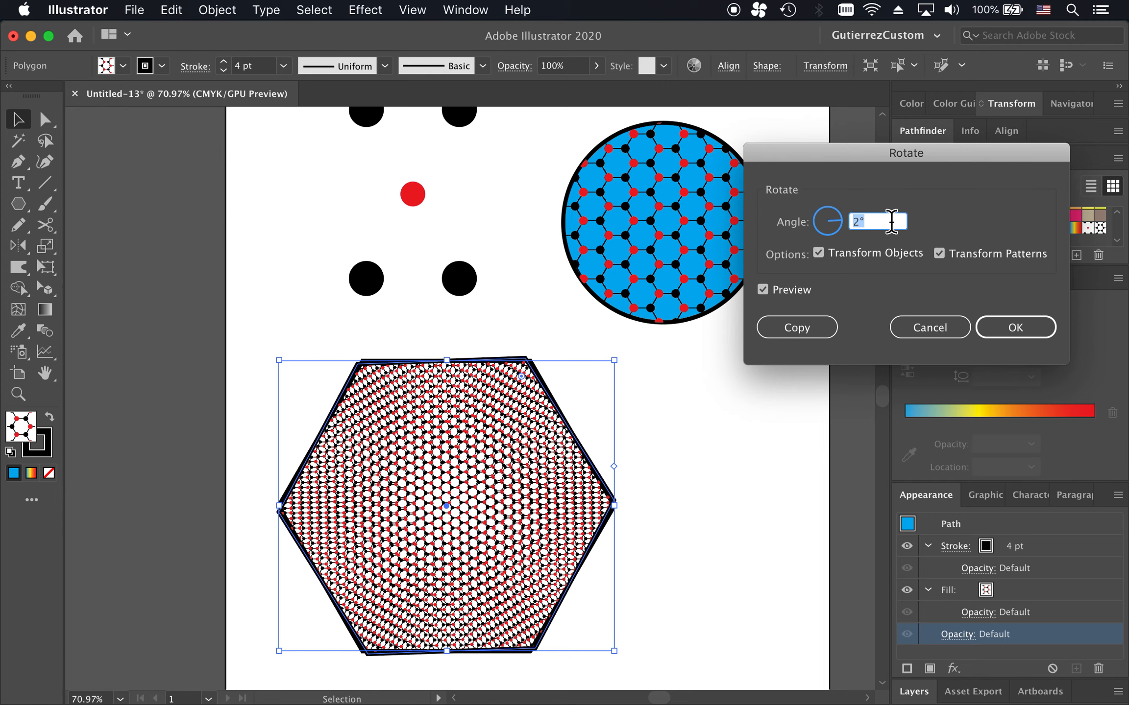
pyautogui.press('Up')
pyautogui.press('Up')
pyautogui.press('Up')
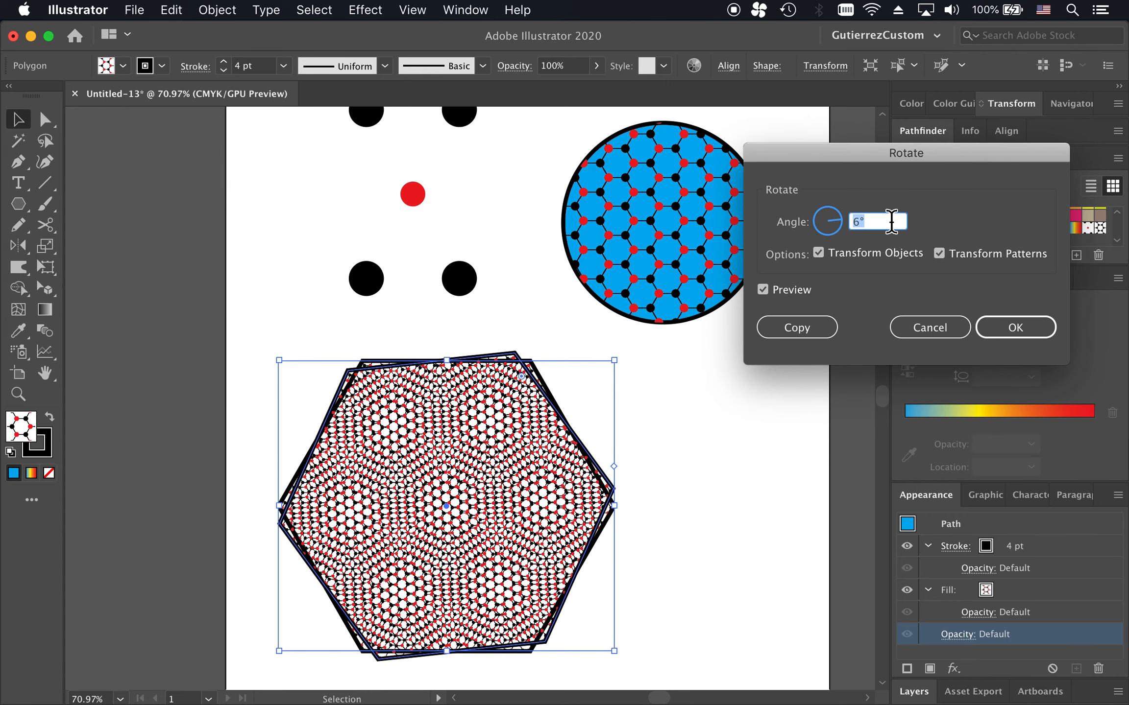
pyautogui.press('Up')
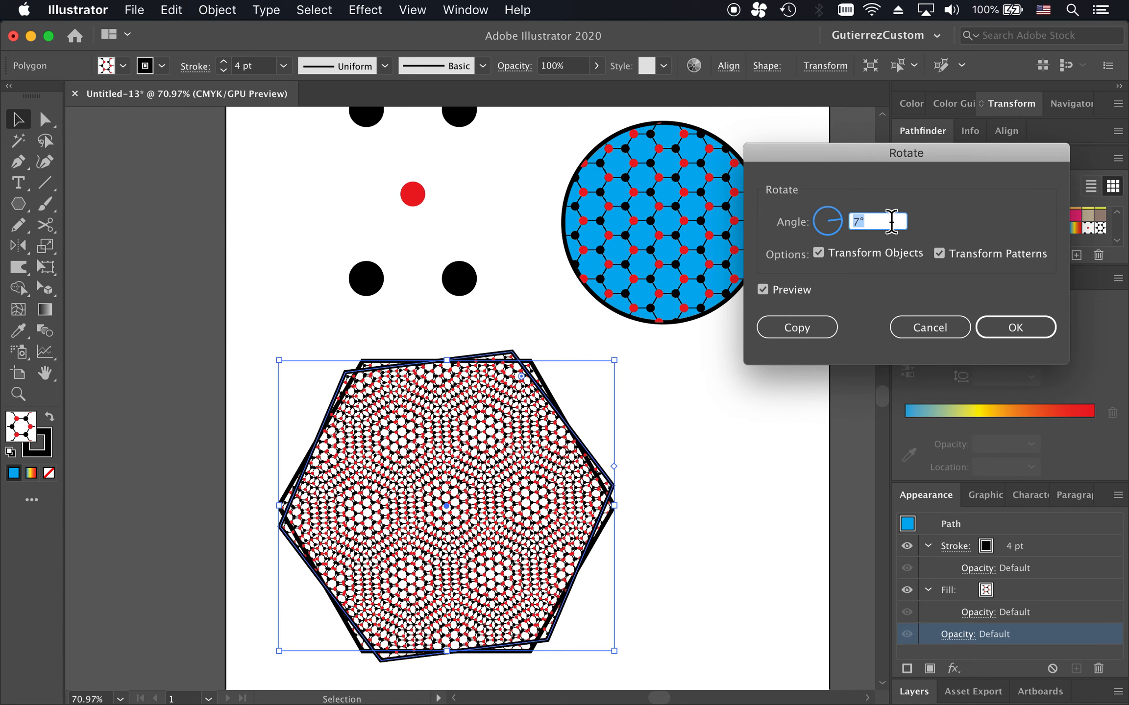
pyautogui.press('Up')
pyautogui.press('Up')
pyautogui.press('Up')
pyautogui.press('Up')
pyautogui.press('Up')
pyautogui.press('Up')
pyautogui.press('Up')
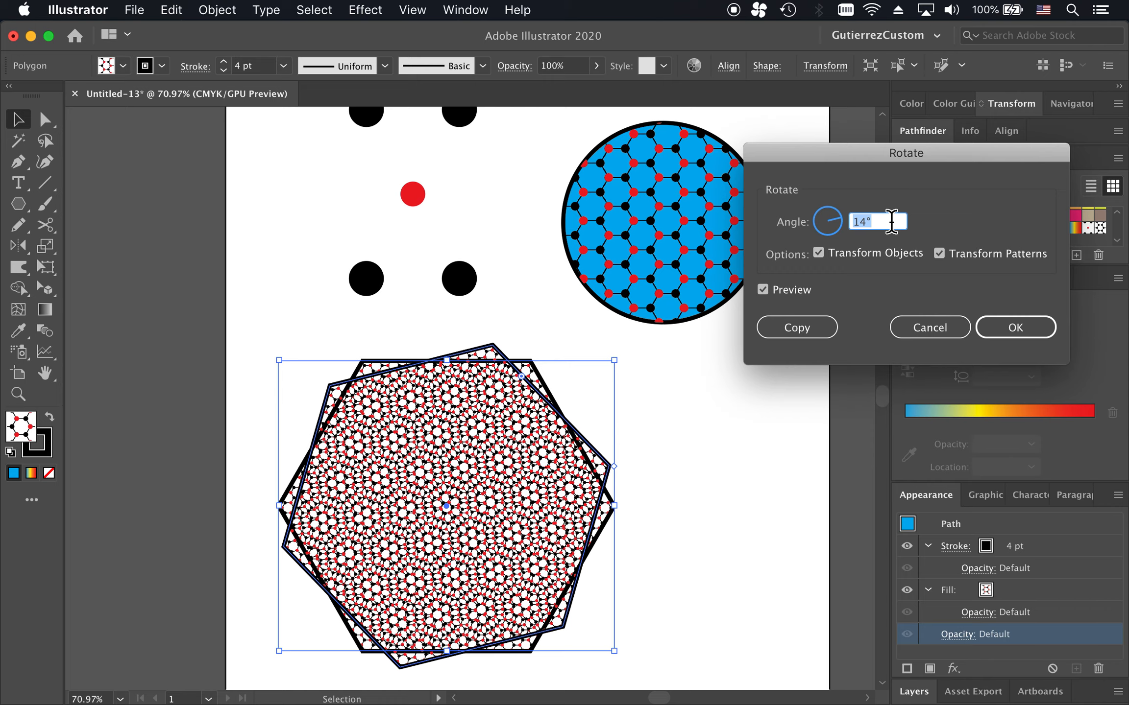
pyautogui.press('Down')
pyautogui.press('Down')
pyautogui.press('Down')
pyautogui.press('Down')
pyautogui.press('Down')
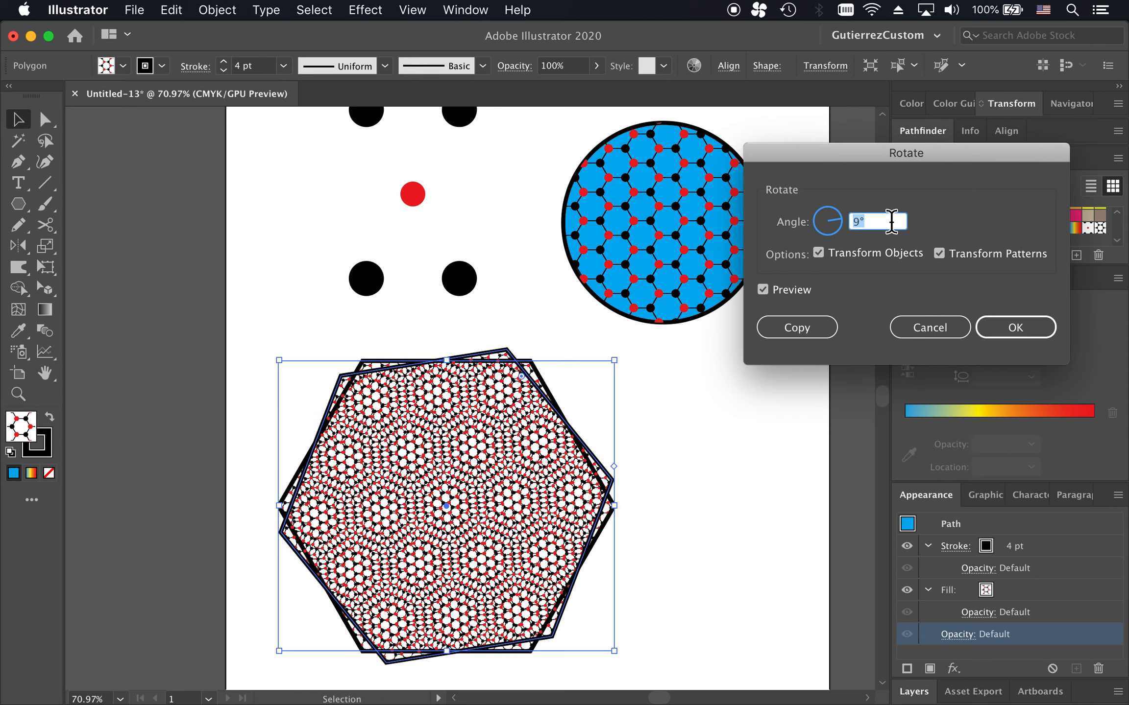
pyautogui.press('Down')
pyautogui.press('Down')
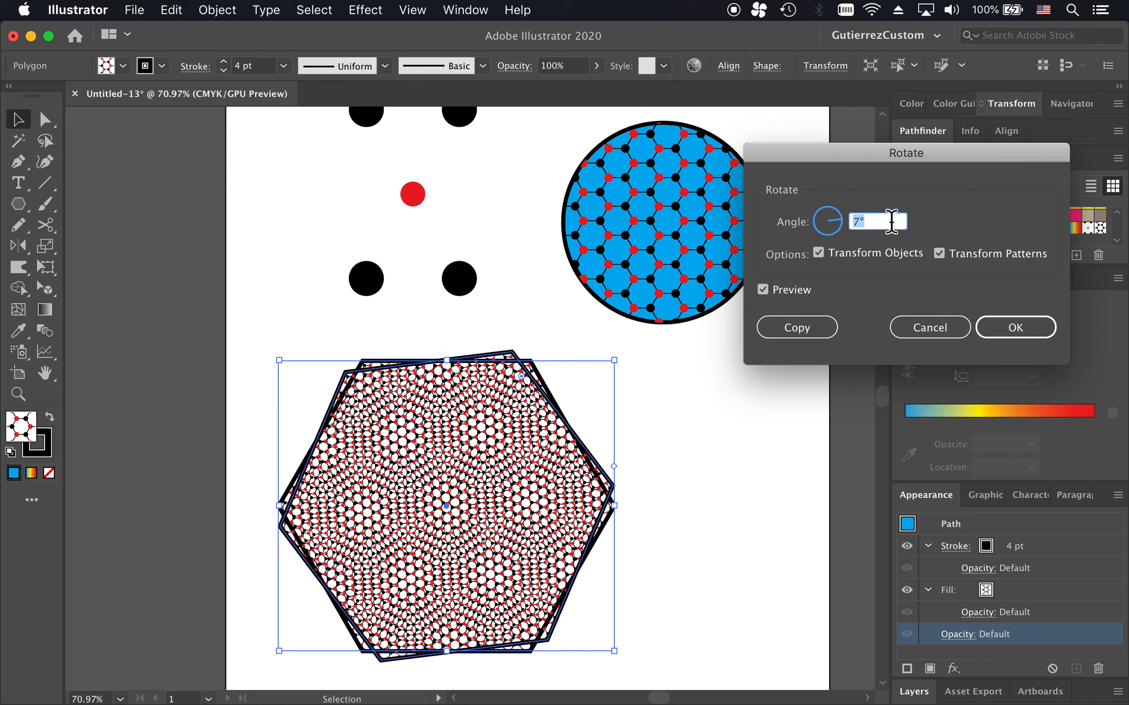
pyautogui.click(941, 333)
pyautogui.click(729, 415)
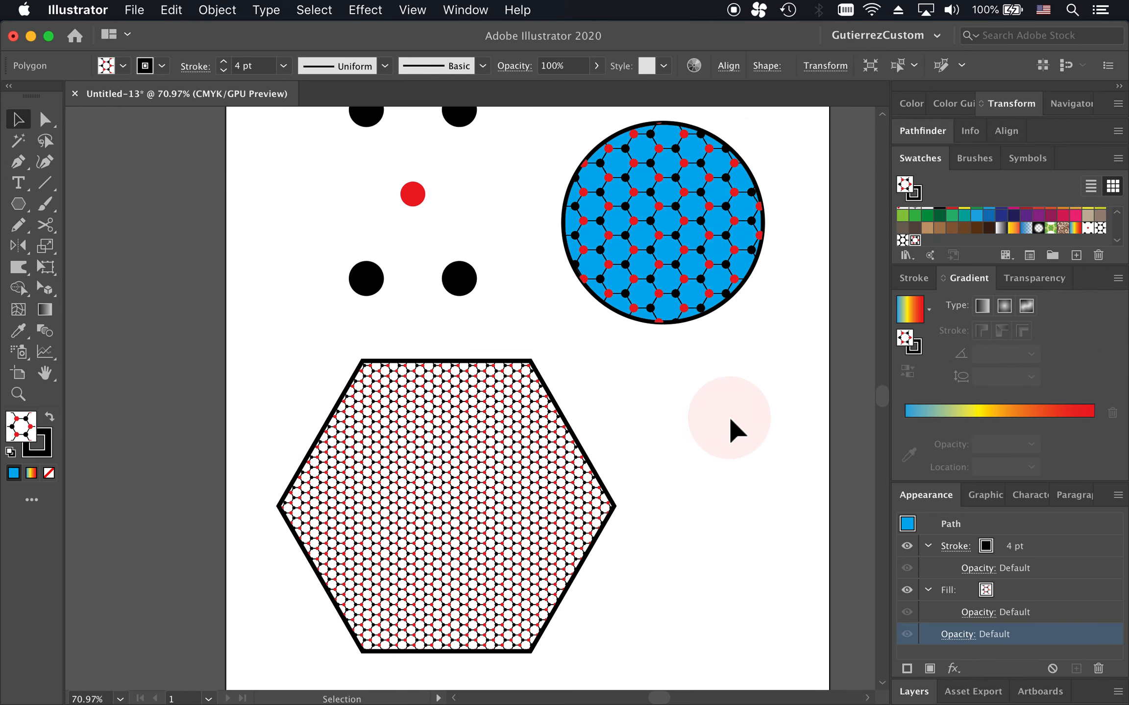
pyautogui.click(571, 434)
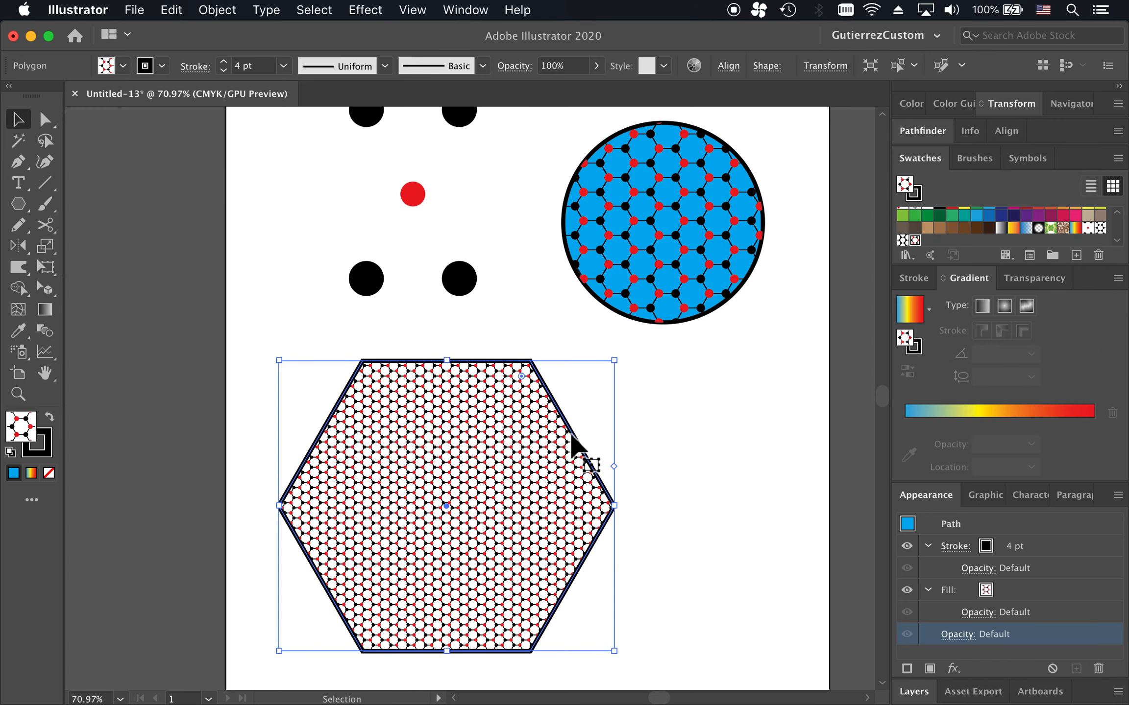
pyautogui.rightClick(571, 434)
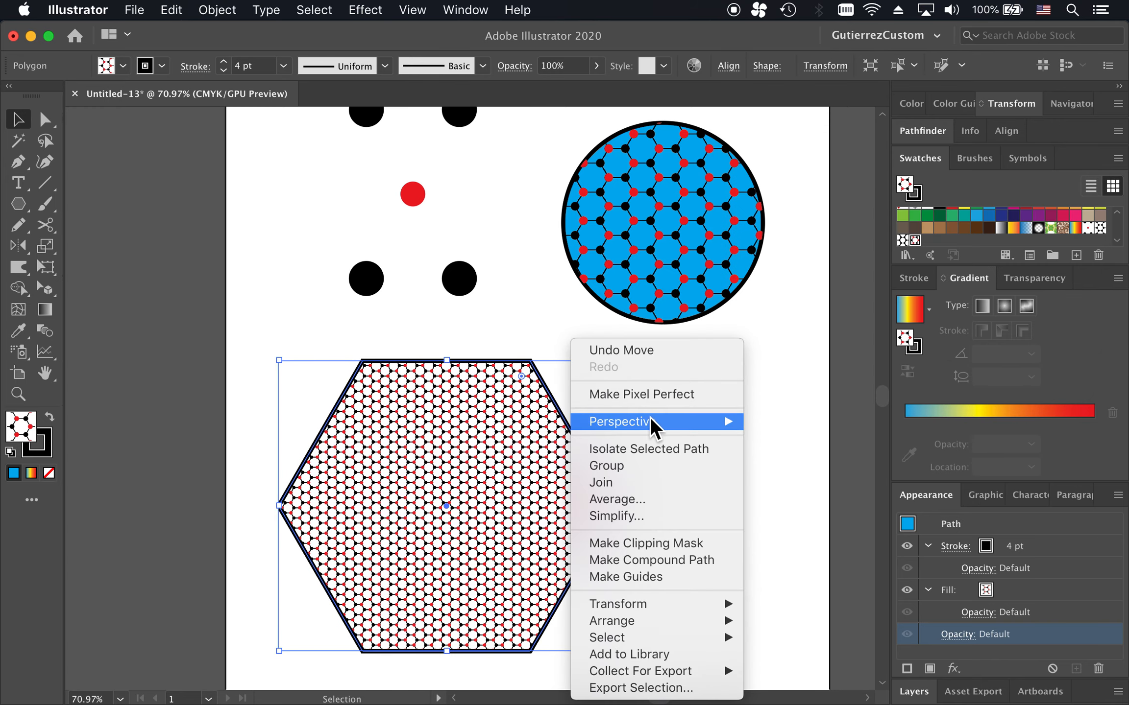
pyautogui.click(786, 500)
pyautogui.click(734, 483)
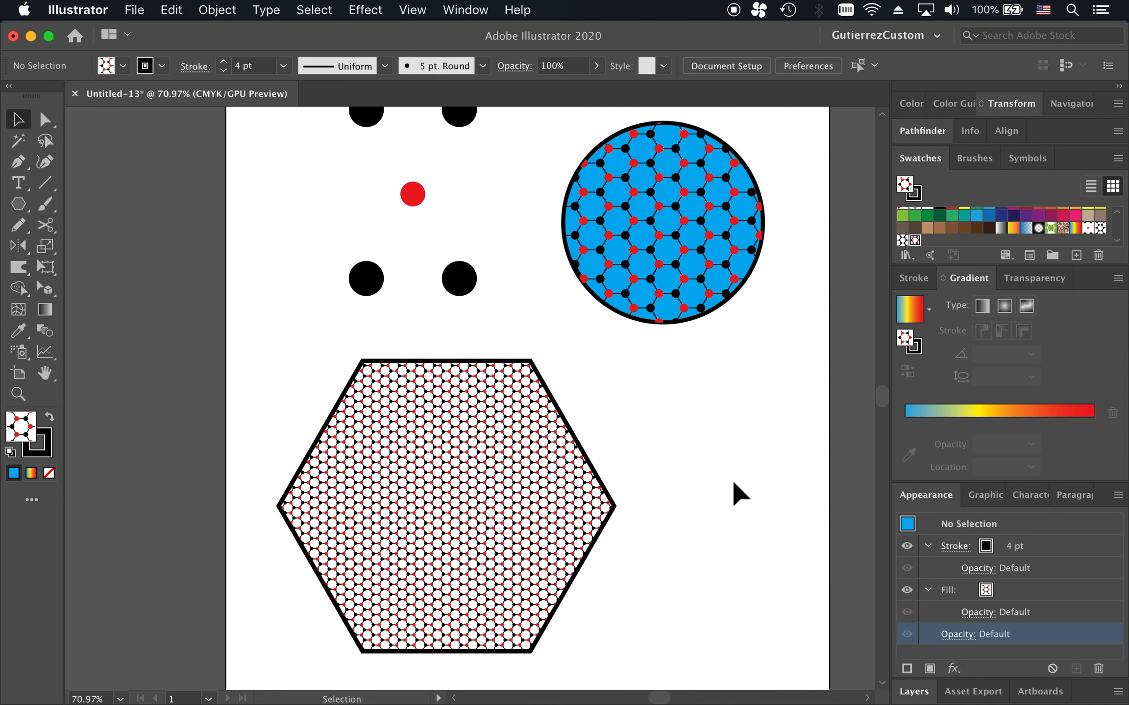
# Step: Scale only the top hexagon's pattern uniformly to -88%, with Transform Objects off and Transform Patterns on, and deselect the hexagon
pyautogui.click(576, 434)
pyautogui.rightClick(577, 431)
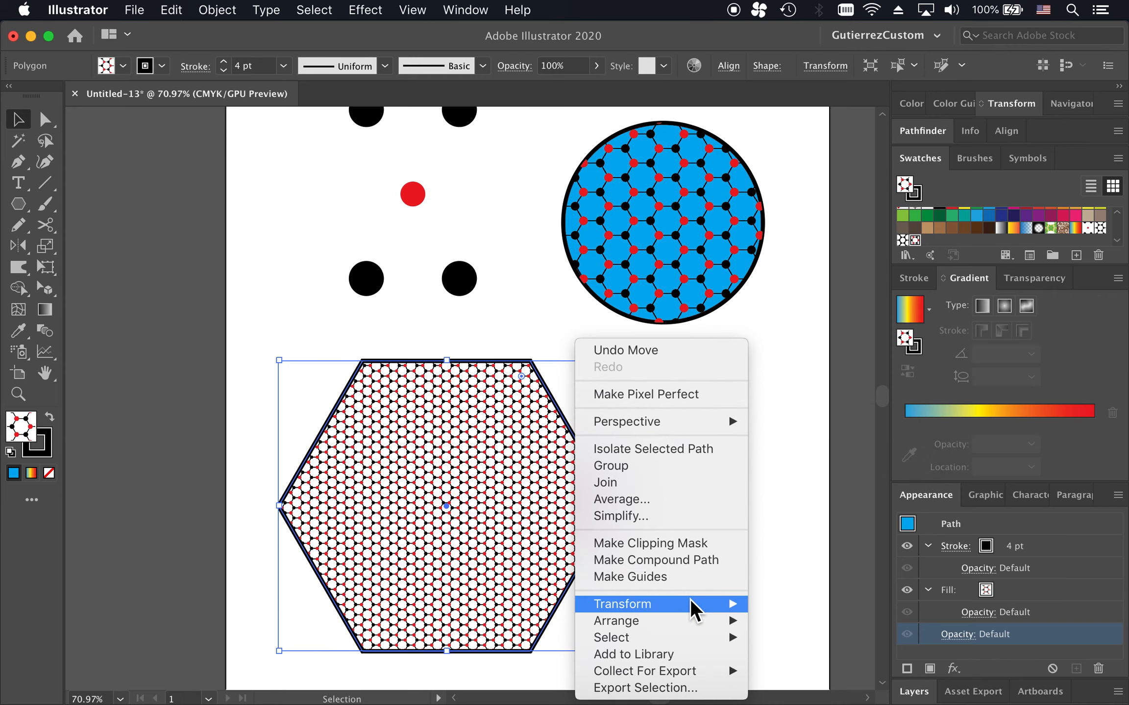
pyautogui.moveTo(693, 607)
pyautogui.click(803, 618)
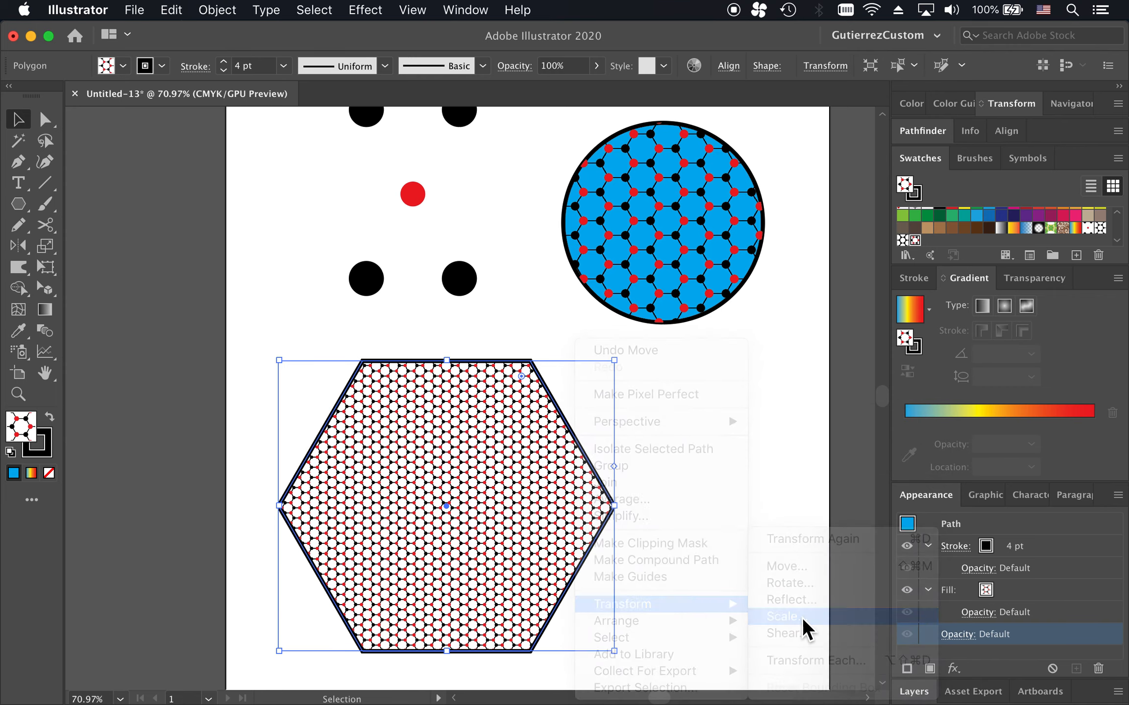
pyautogui.click(767, 445)
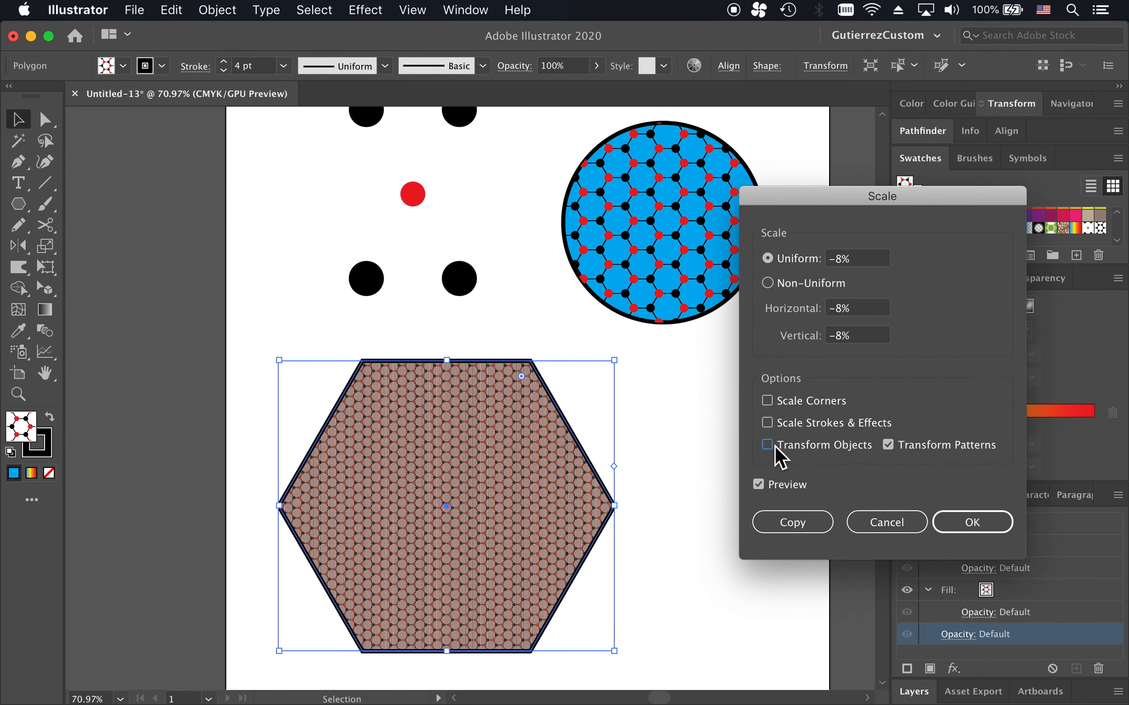
pyautogui.click(858, 259)
pyautogui.press('Down')
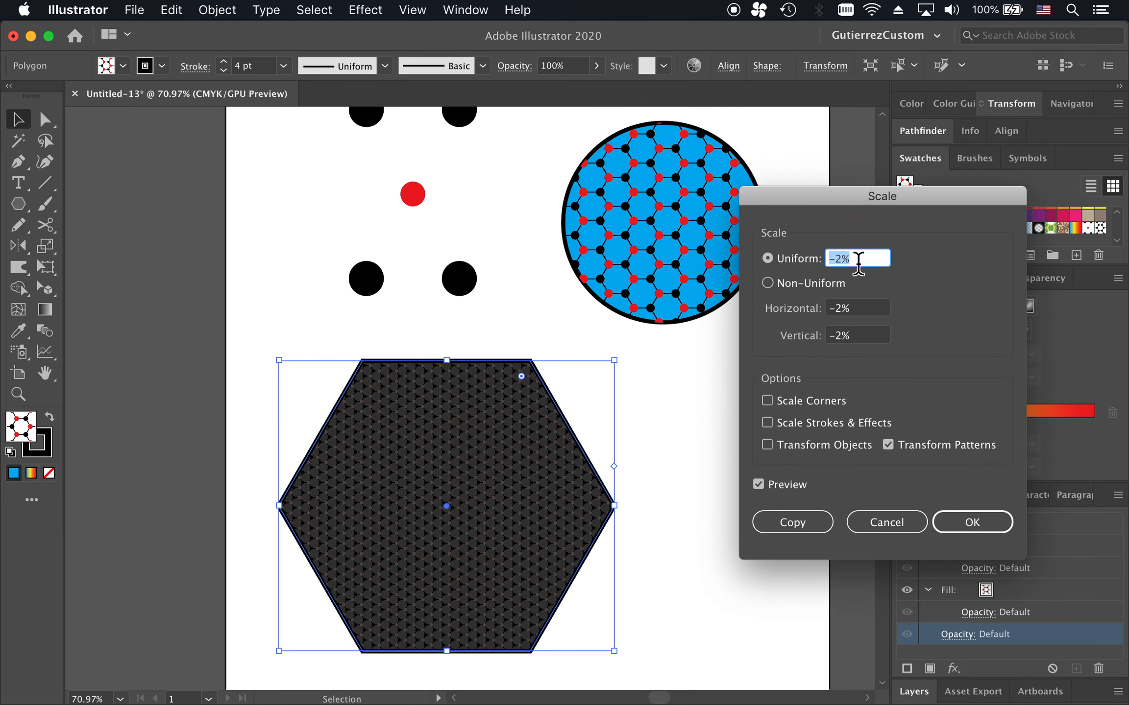
pyautogui.press('Down')
pyautogui.press('Down')
pyautogui.press('Down')
pyautogui.press('Down')
pyautogui.press('Down')
pyautogui.press('Down')
pyautogui.press('Down')
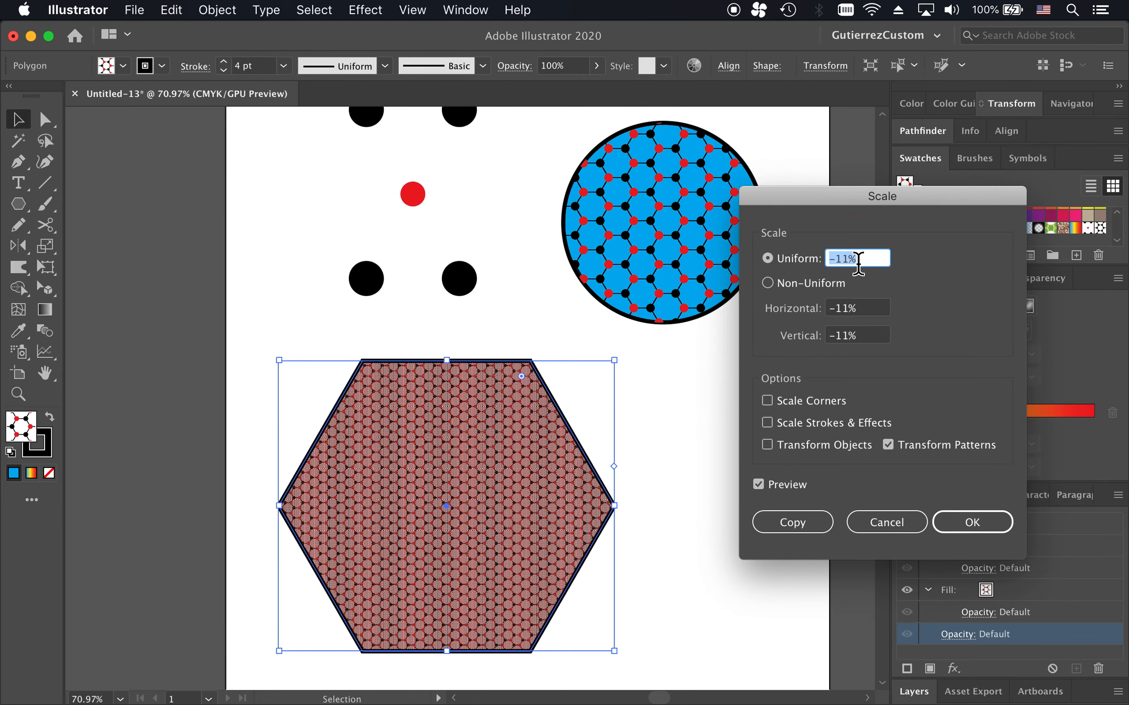
pyautogui.press('Down')
pyautogui.press('Down')
pyautogui.press('Down')
pyautogui.press('Down')
pyautogui.press('Down')
pyautogui.press('Down')
pyautogui.press('Down')
pyautogui.press('Down')
pyautogui.press('Down')
pyautogui.press('Down')
pyautogui.press('Down')
pyautogui.press('Down')
pyautogui.press('Down')
pyautogui.press('Down')
pyautogui.press('Down')
pyautogui.press('Down')
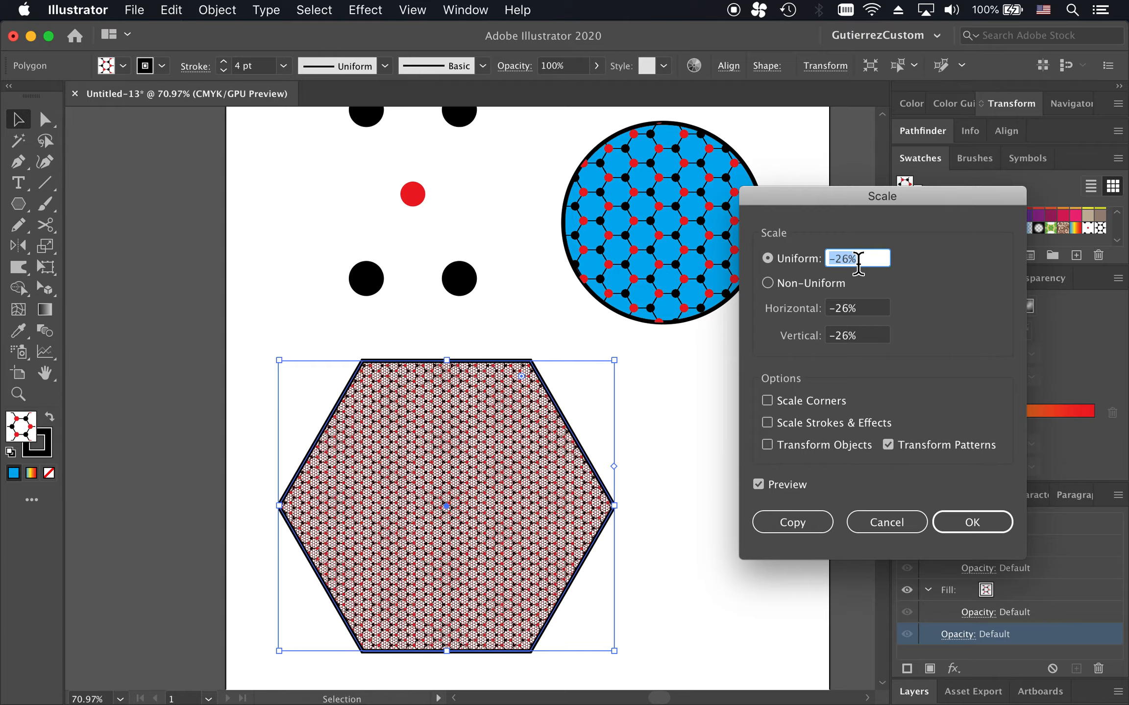
pyautogui.press('Down')
pyautogui.press('Down')
pyautogui.press('Down')
pyautogui.press('Down')
pyautogui.press('Down')
pyautogui.press('Down')
pyautogui.press('Down')
pyautogui.press('Down')
pyautogui.press('Down')
pyautogui.press('Down')
pyautogui.press('Down')
pyautogui.press('Down')
pyautogui.press('Down')
pyautogui.press('Down')
pyautogui.press('Down')
pyautogui.press('Down')
pyautogui.press('Down')
pyautogui.press('Down')
pyautogui.press('Down')
pyautogui.press('Down')
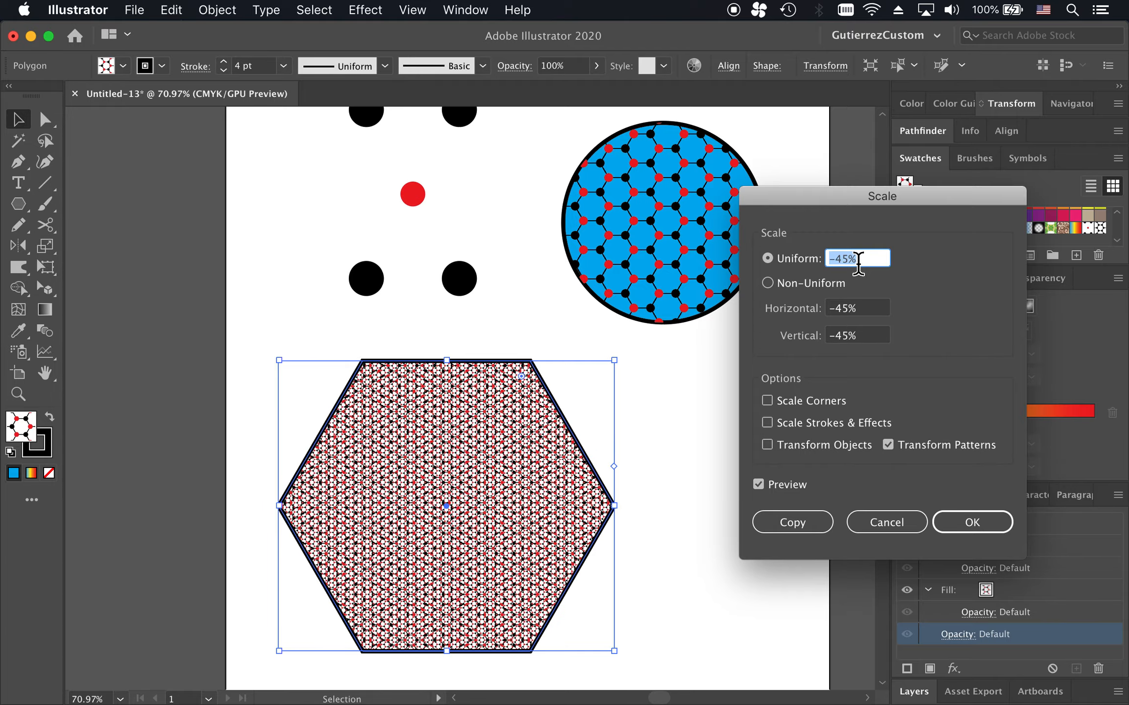
pyautogui.press('Down')
pyautogui.press('Down')
pyautogui.press('Down')
pyautogui.press('Down')
pyautogui.press('Down')
pyautogui.press('Down')
pyautogui.press('Down')
pyautogui.press('Down')
pyautogui.press('Down')
pyautogui.press('Down')
pyautogui.press('Down')
pyautogui.press('Down')
pyautogui.press('Down')
pyautogui.press('Down')
pyautogui.press('Down')
pyautogui.press('Down')
pyautogui.press('Down')
pyautogui.press('Down')
pyautogui.press('Down')
pyautogui.press('Down')
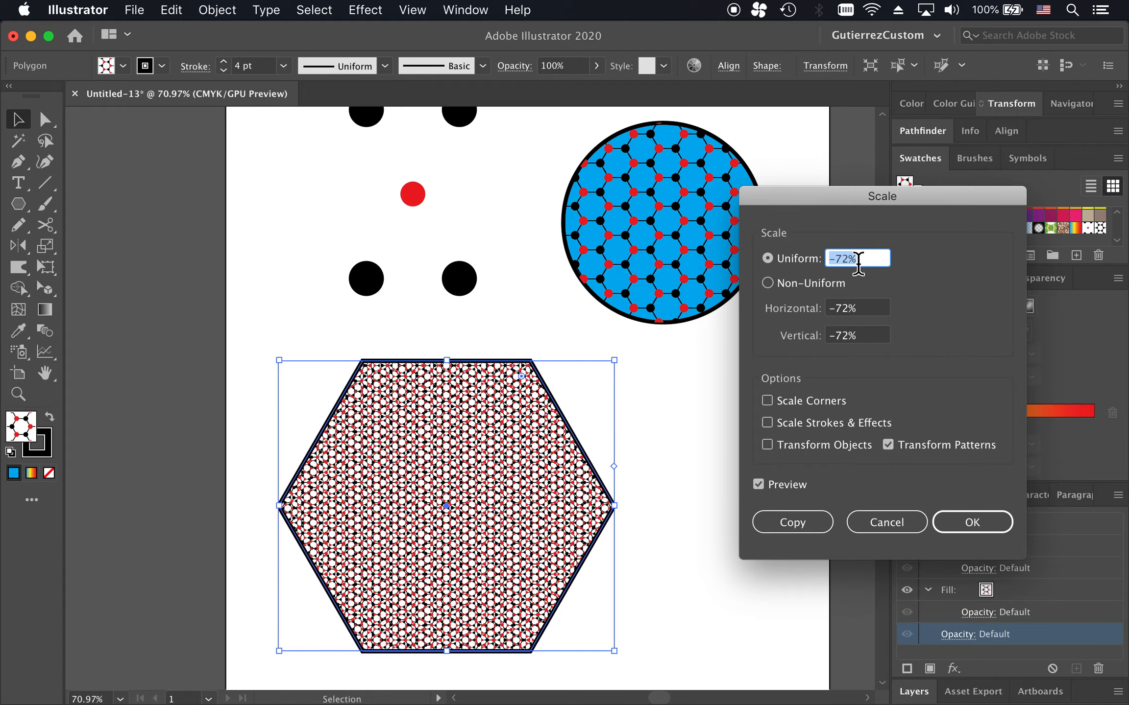
pyautogui.press('Down')
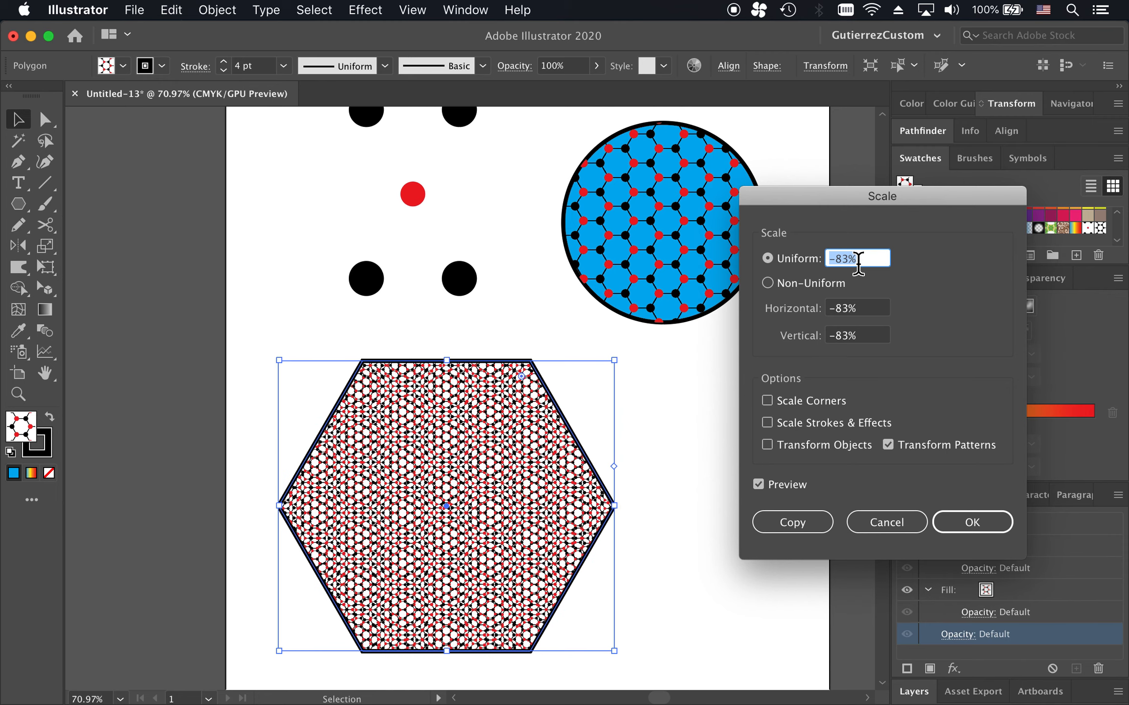
pyautogui.press('Down')
pyautogui.press('Down')
pyautogui.press('Down')
pyautogui.press('Down')
pyautogui.press('Down')
pyautogui.press('Down')
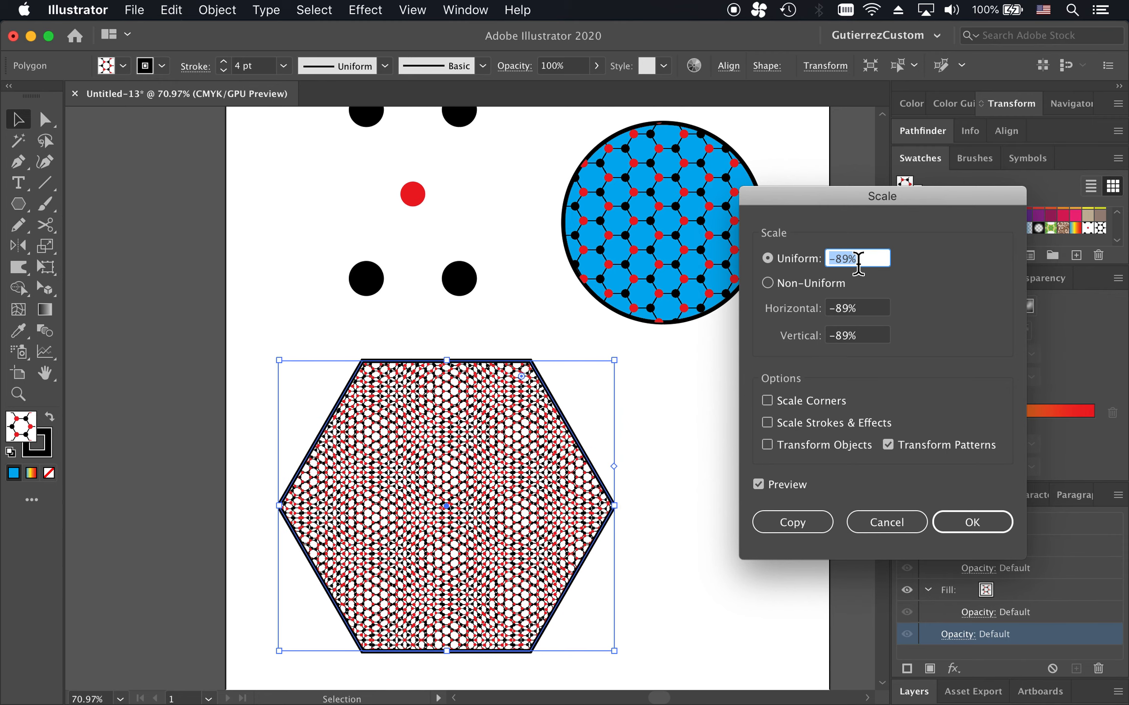
pyautogui.press('Up')
pyautogui.press('Up')
pyautogui.press('Down')
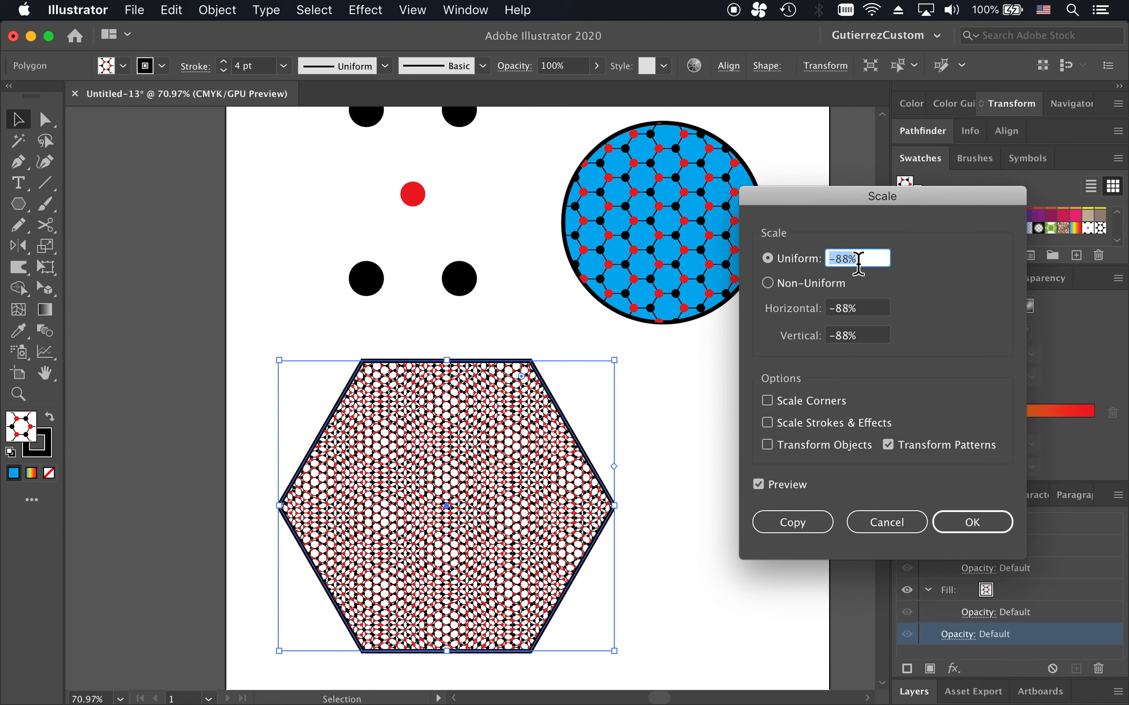
pyautogui.press('Up')
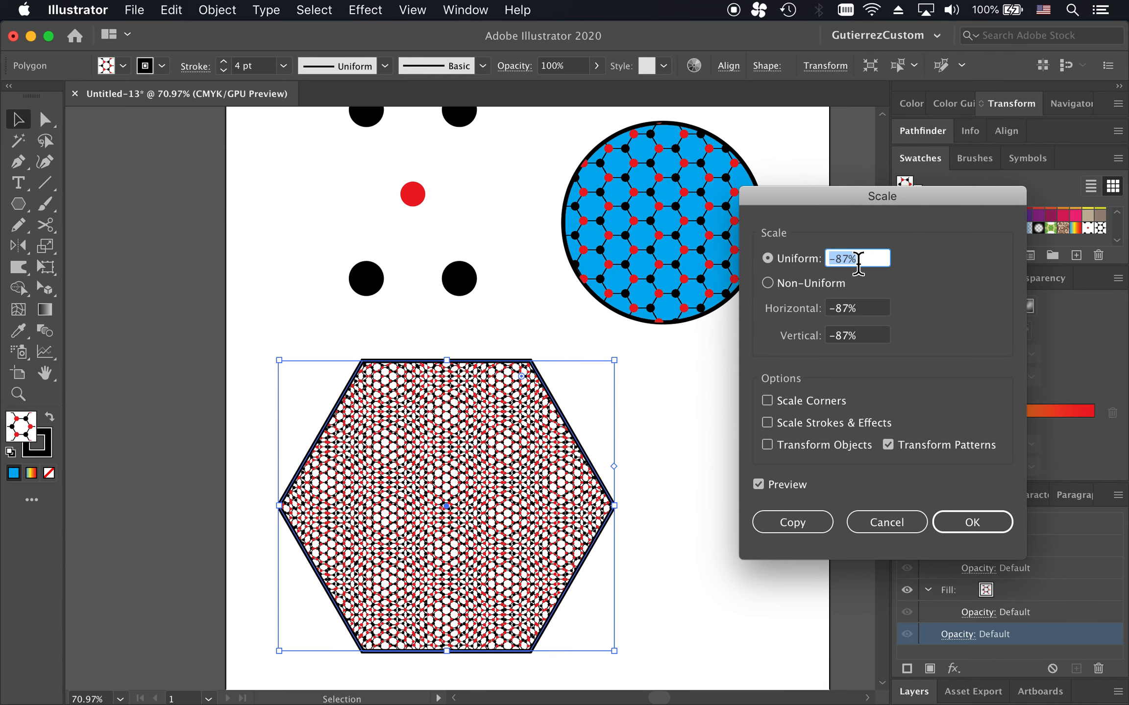
pyautogui.press('Down')
pyautogui.press('Up')
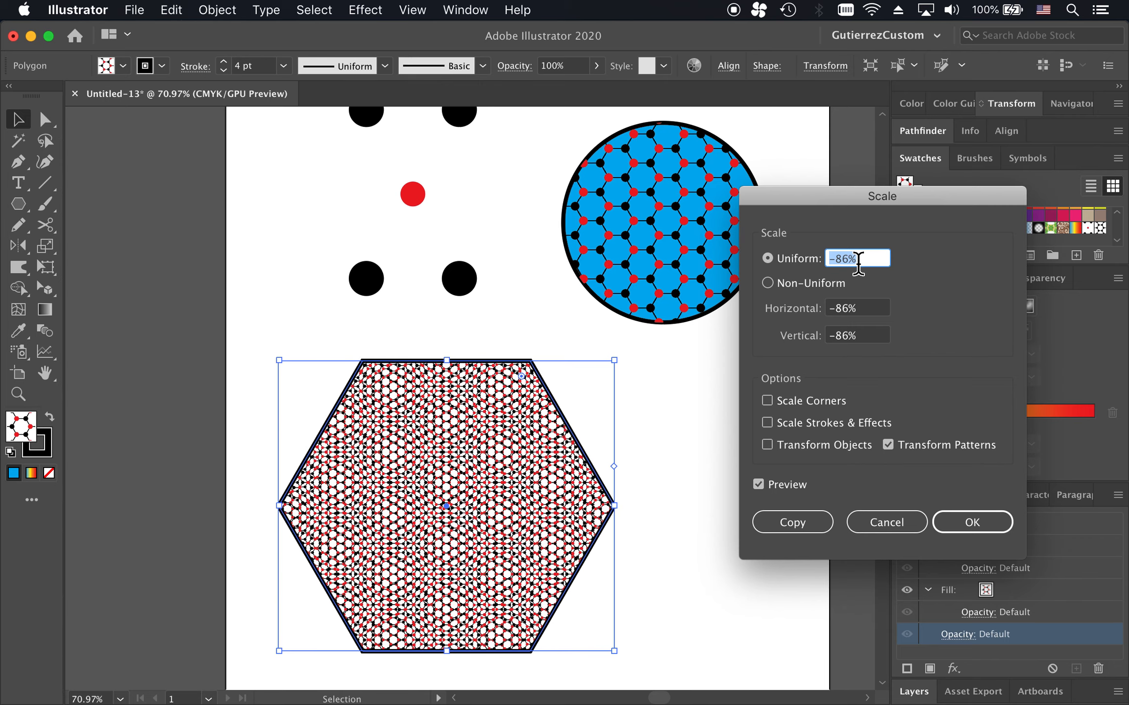
pyautogui.press('Down')
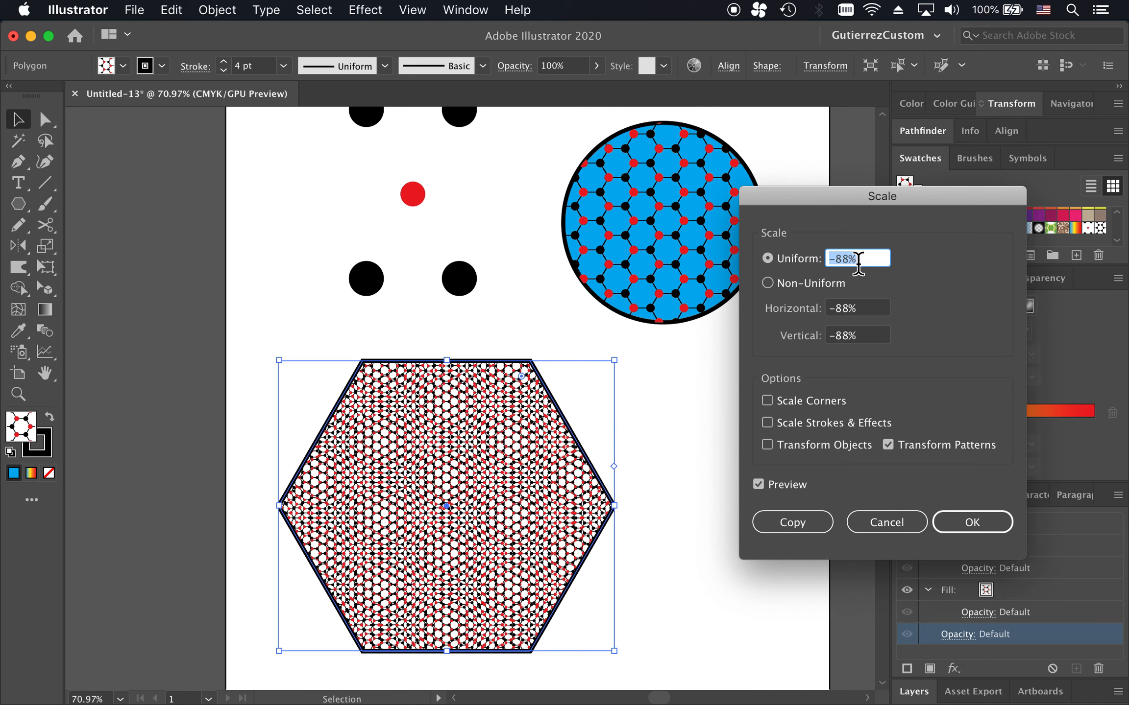
pyautogui.click(962, 523)
pyautogui.click(746, 480)
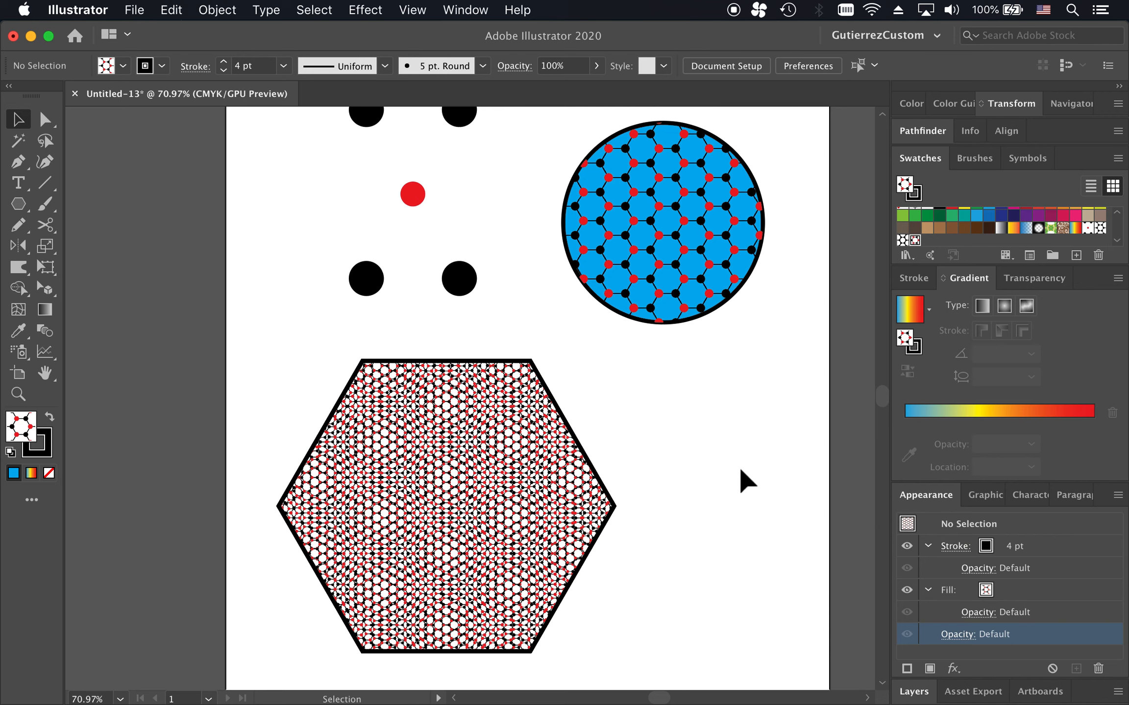
pyautogui.click(552, 400)
pyautogui.scroll(-2, 948, 226)
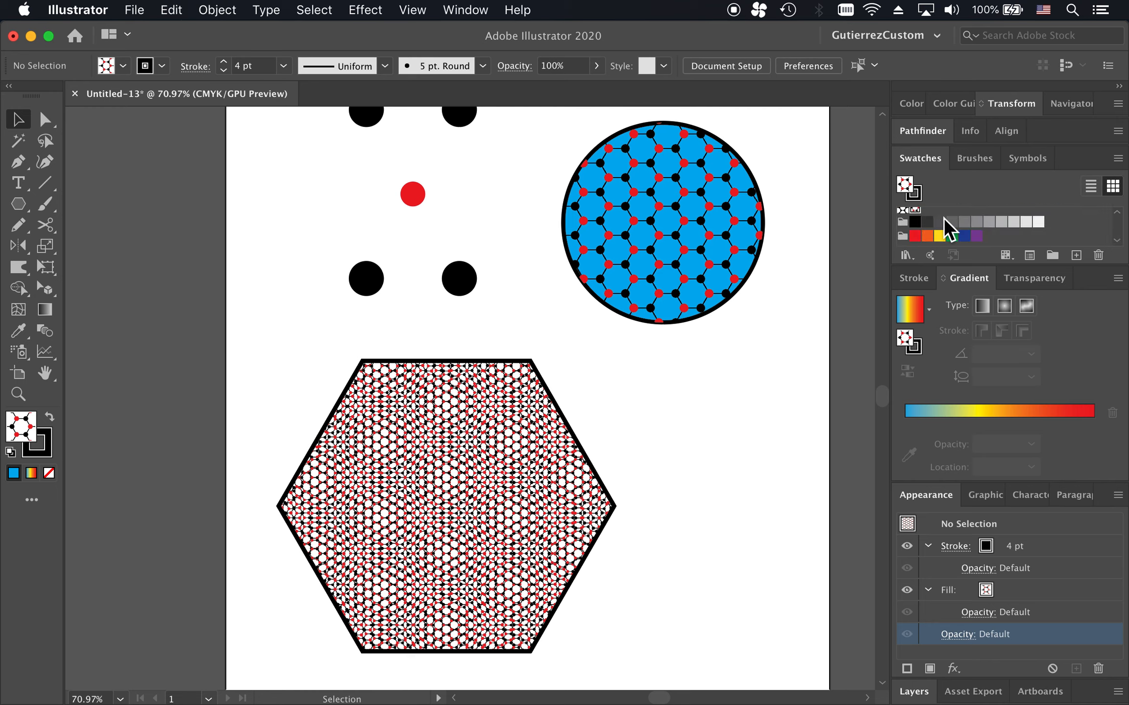
pyautogui.scroll(1, 943, 218)
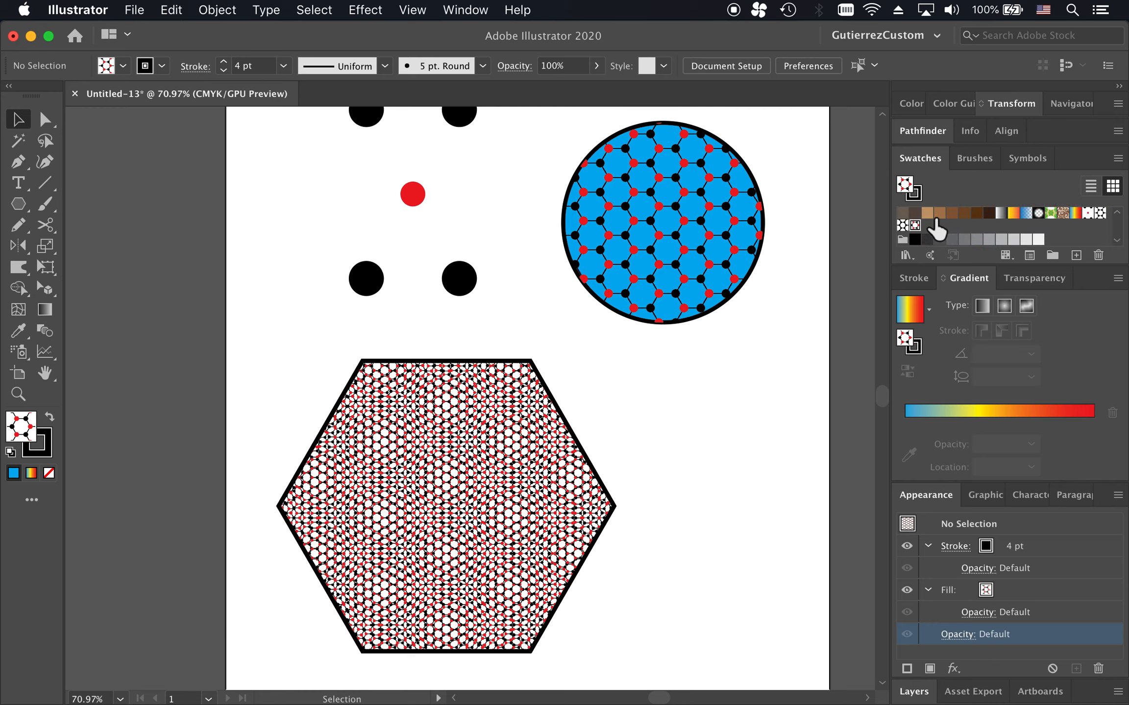